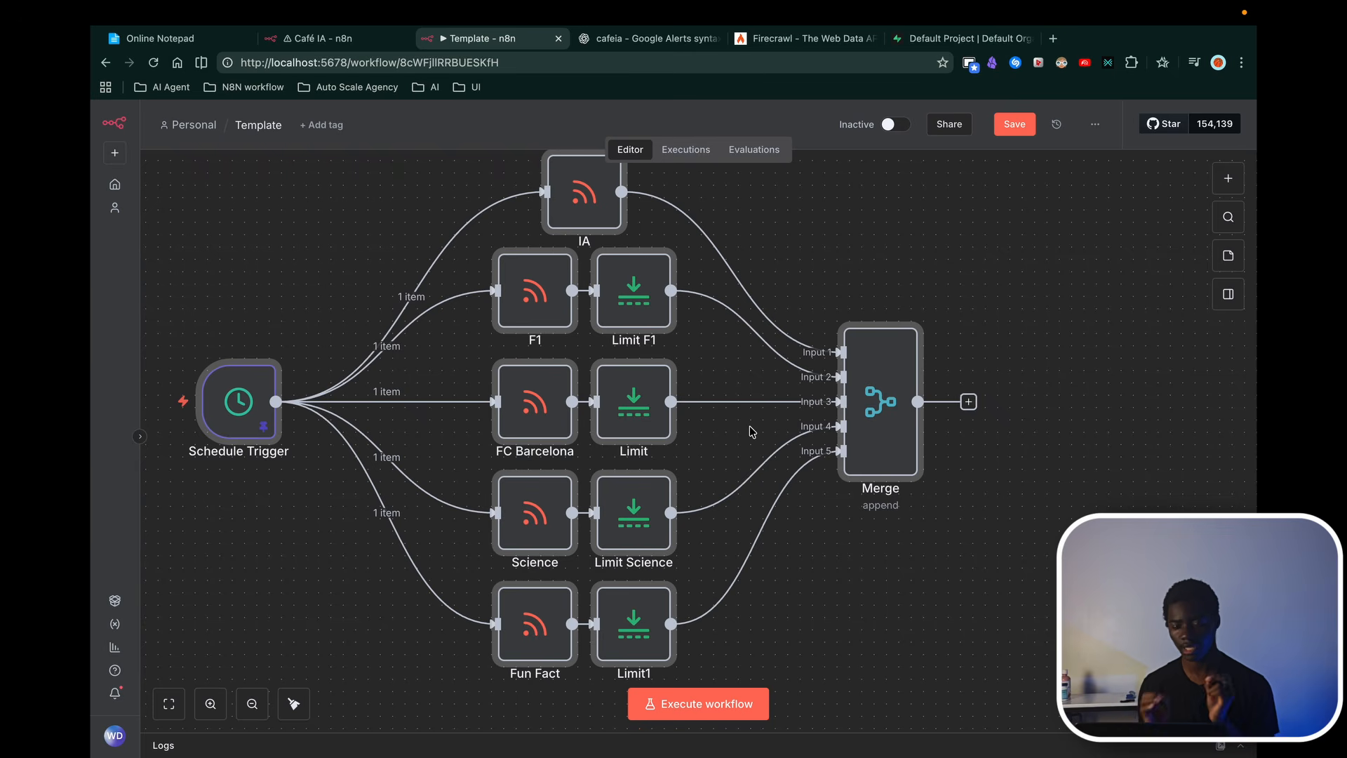
Step: Add an unconfigured RSS Read node to the workflow and place it in line with the IA node, above the Merge node
left_click(877, 229)
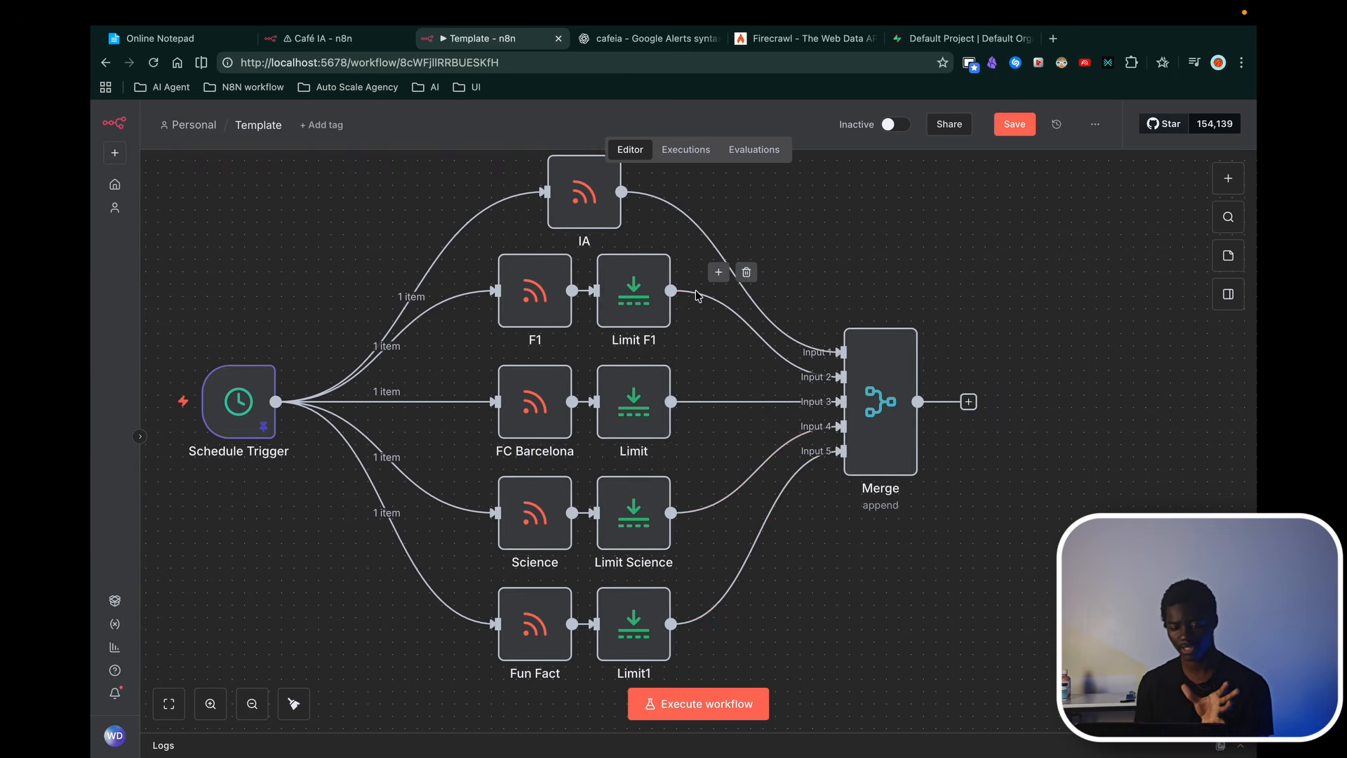
scroll(698, 296, "up", 2)
scroll(698, 296, "up", 1)
scroll(698, 296, "right", 1)
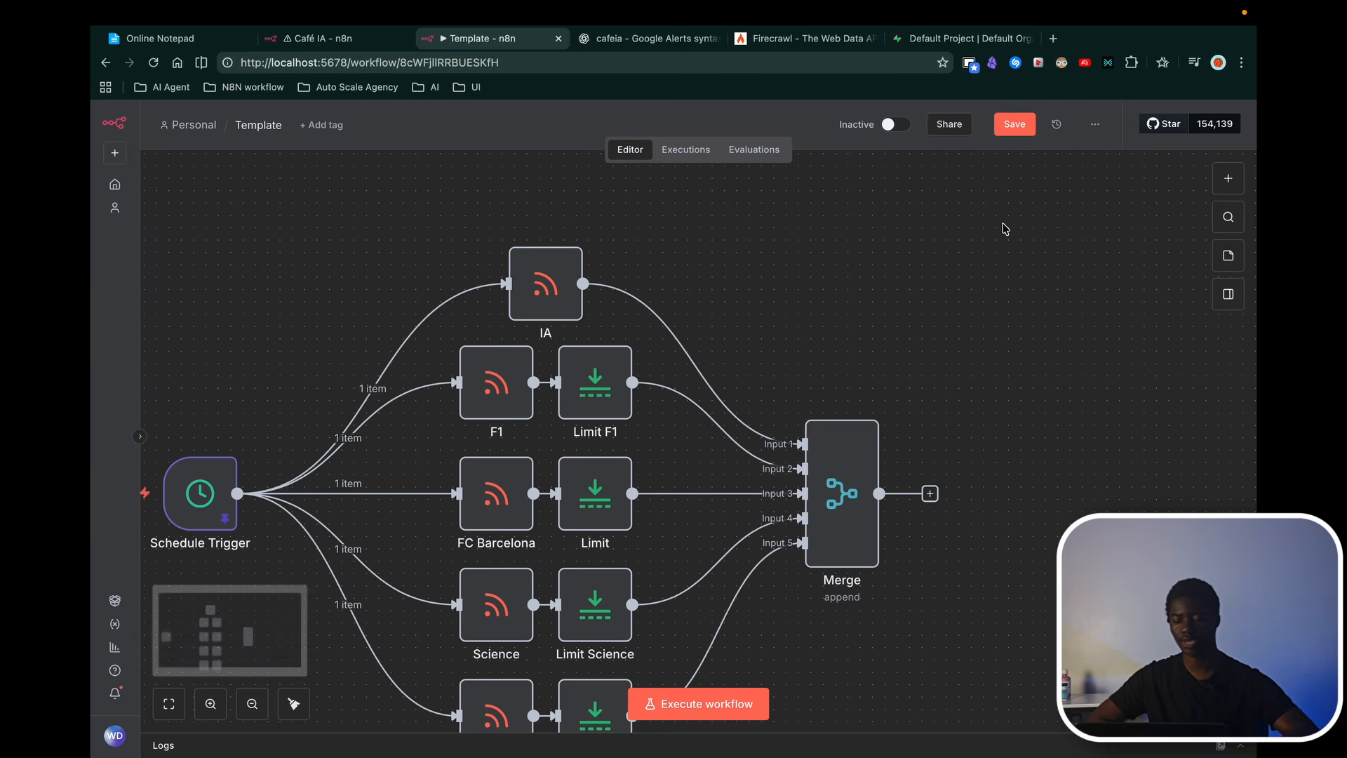
left_click(1228, 179)
type("rss")
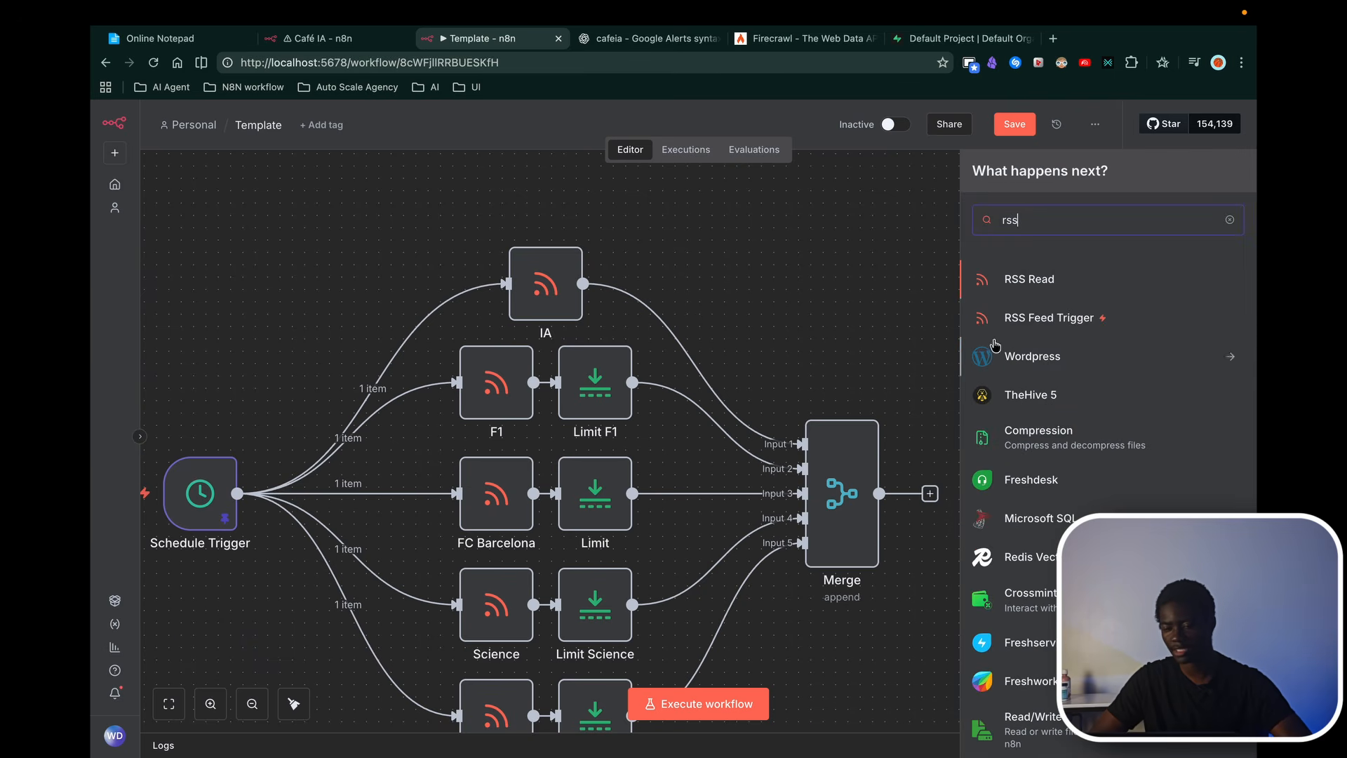
left_click(1033, 274)
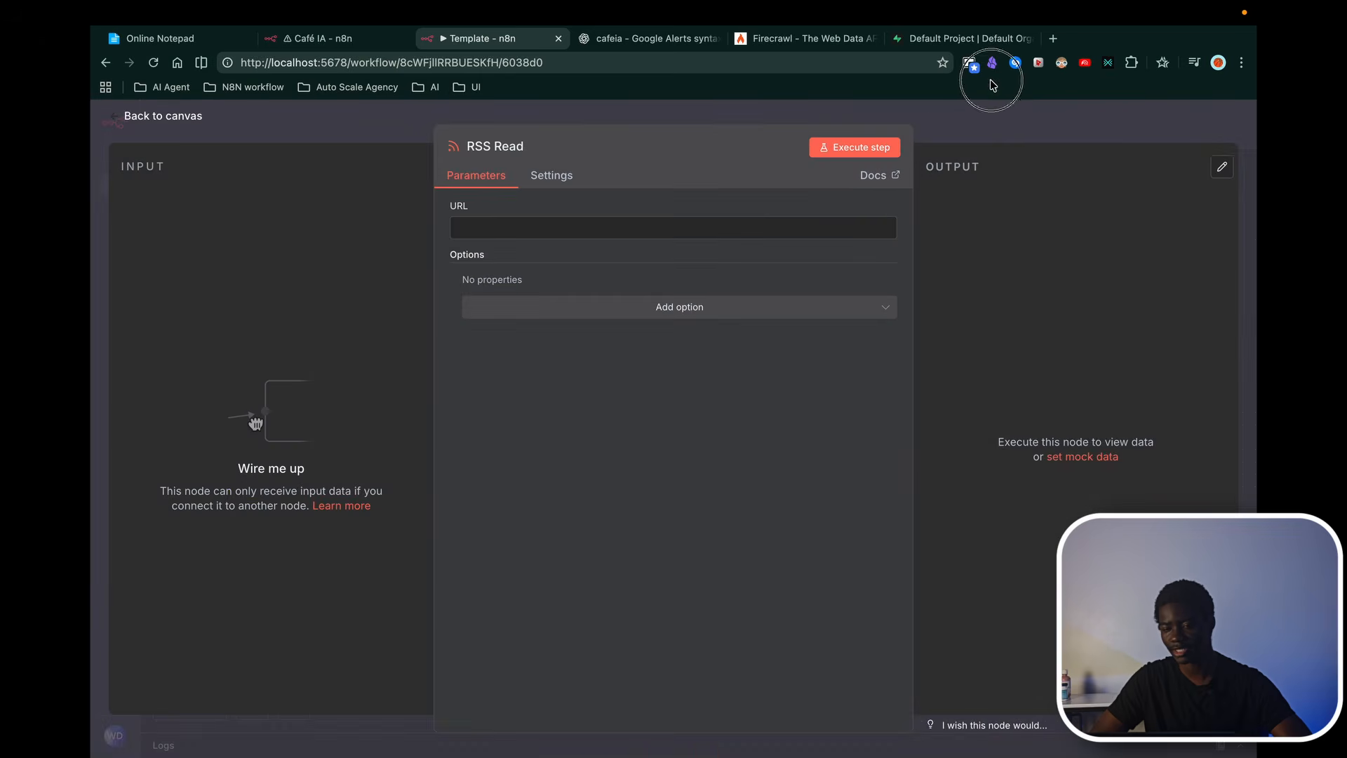
key("Escape")
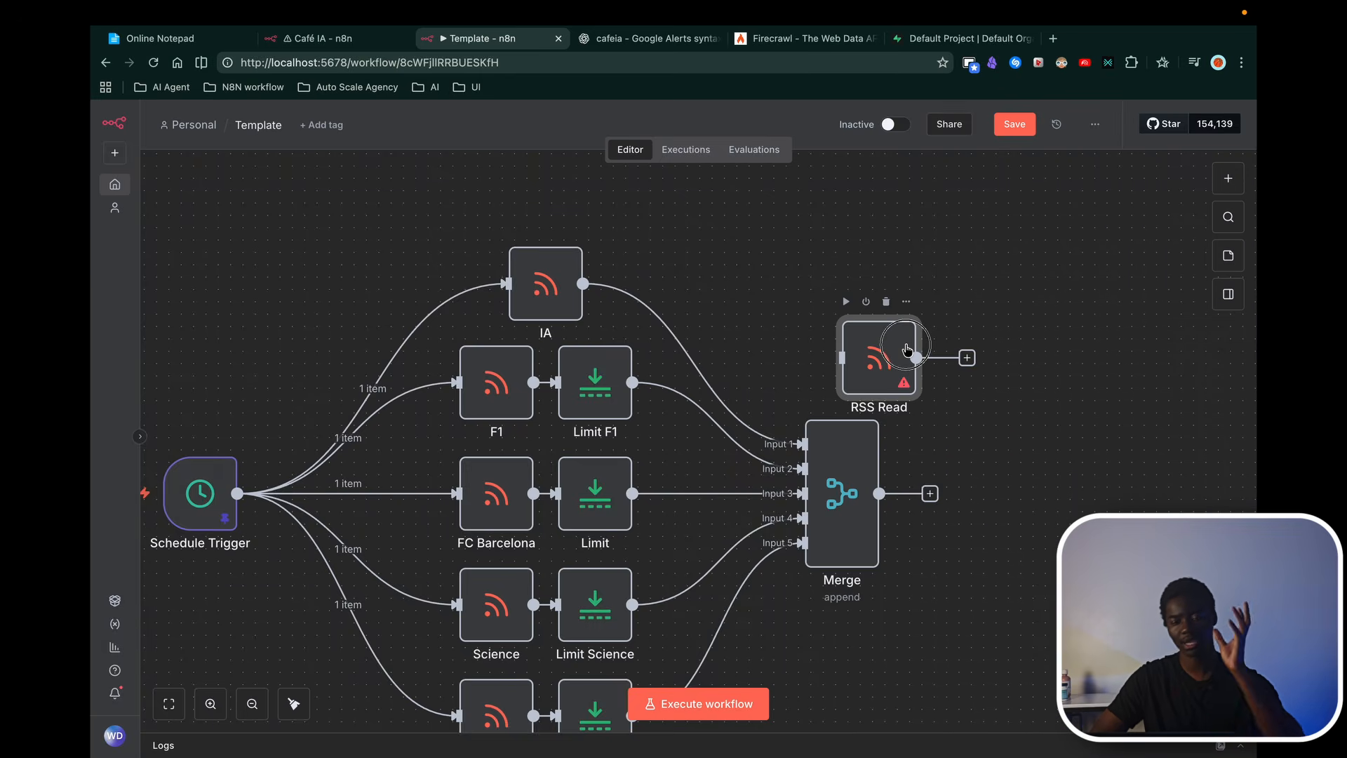
left_click_drag(907, 349, 748, 275)
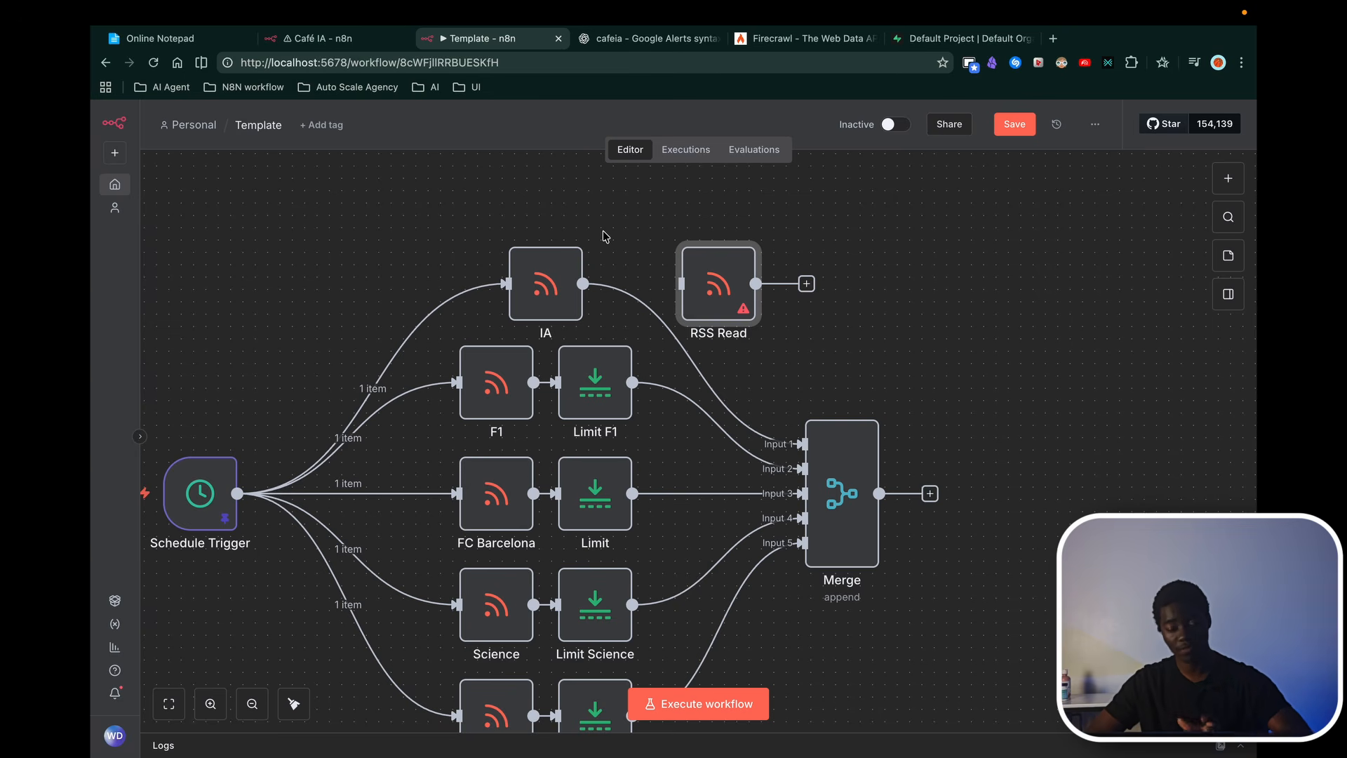
left_click_drag(724, 281, 799, 280)
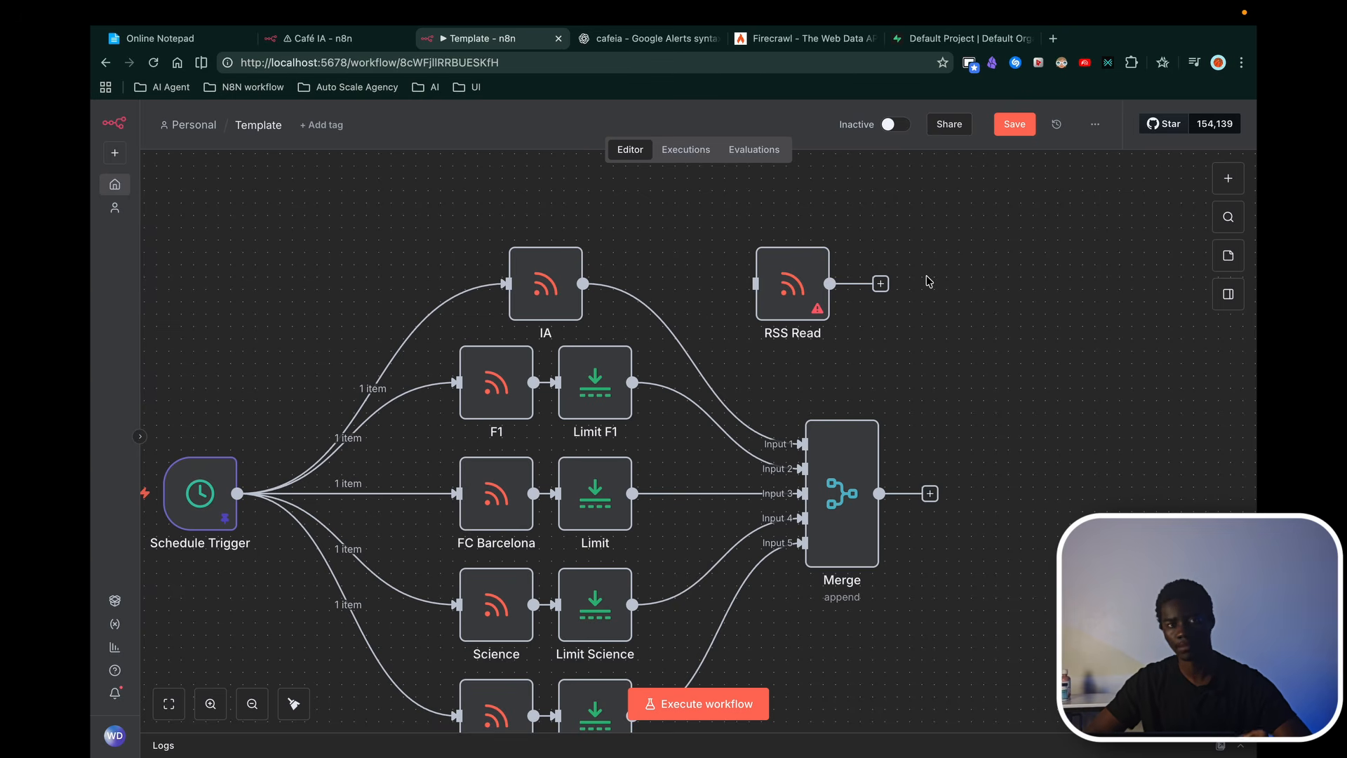
Step: Switch to ChatGPT and resend the Google Alerts prompt with NBA added to the list of preferred topics
left_click(660, 50)
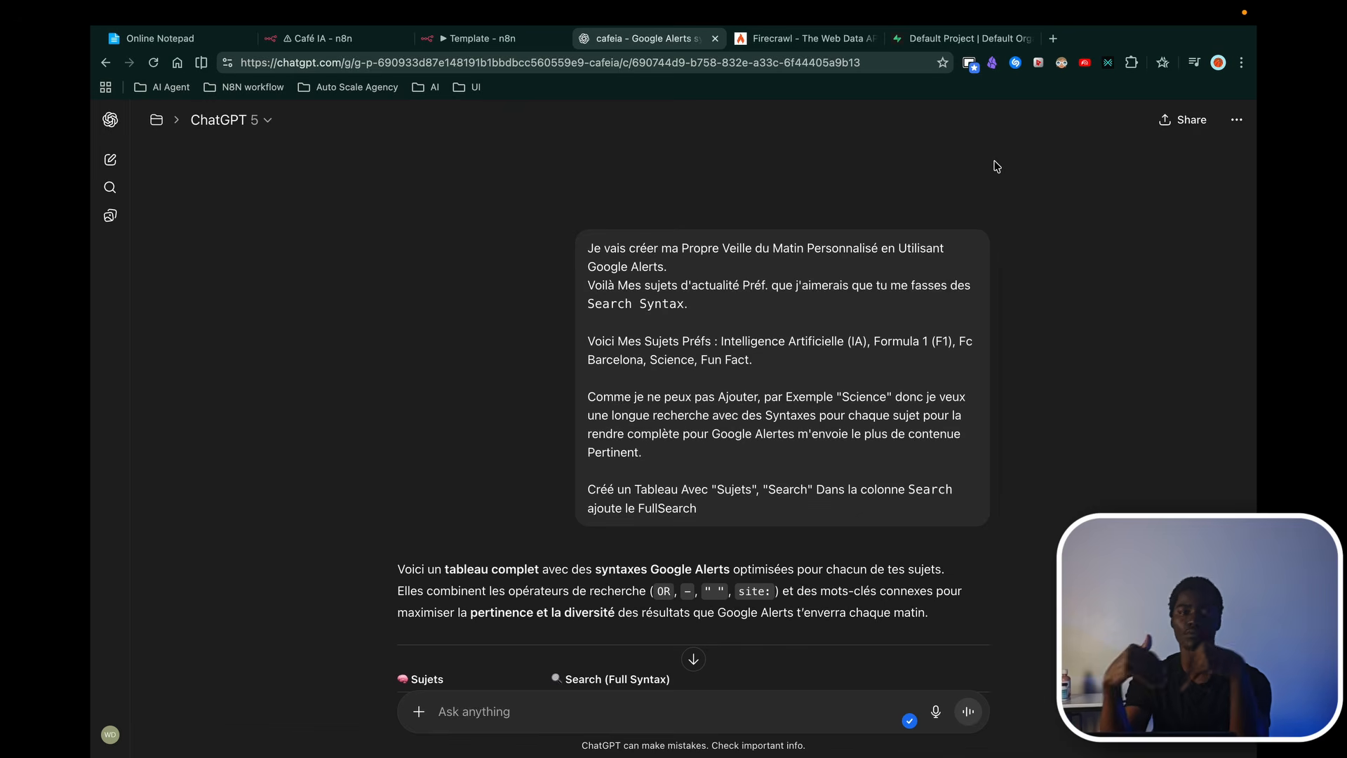
scroll(996, 166, "down", 3)
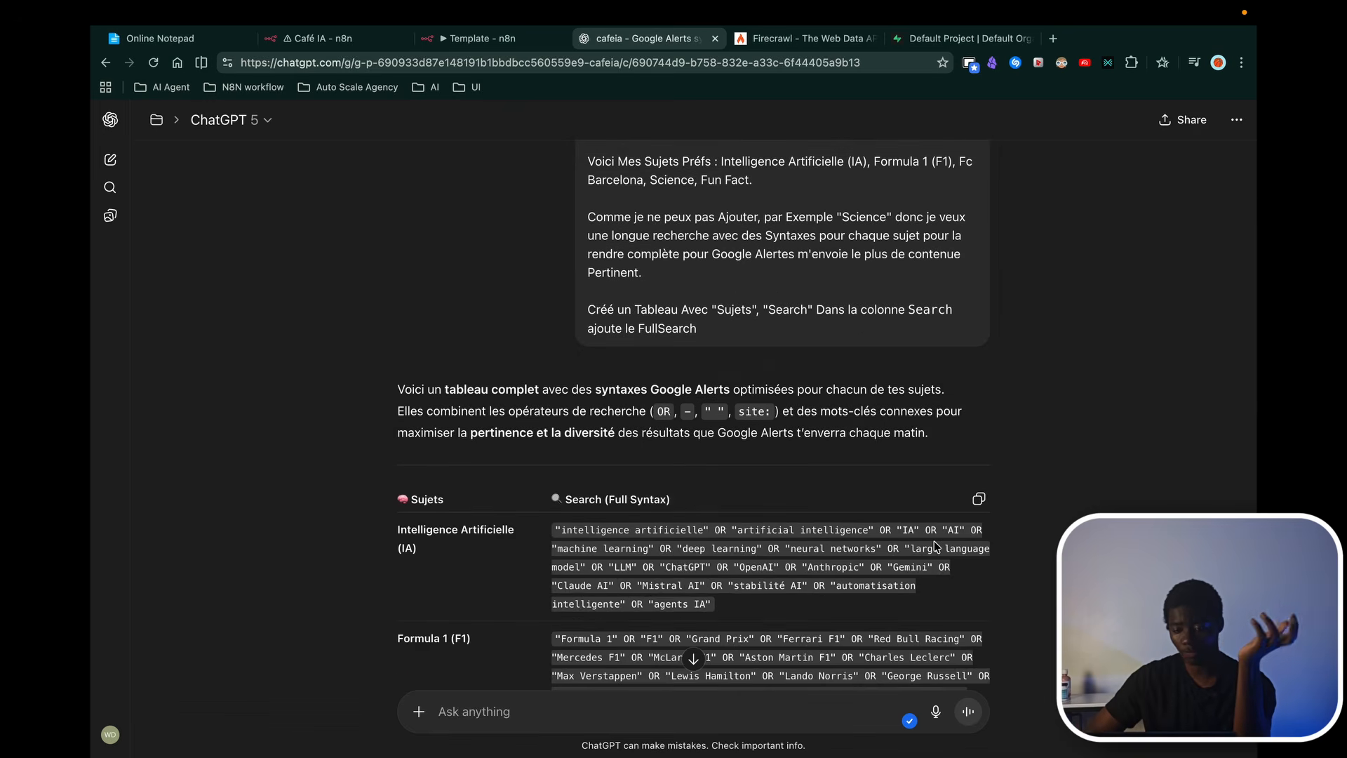
scroll(747, 337, "up", 3)
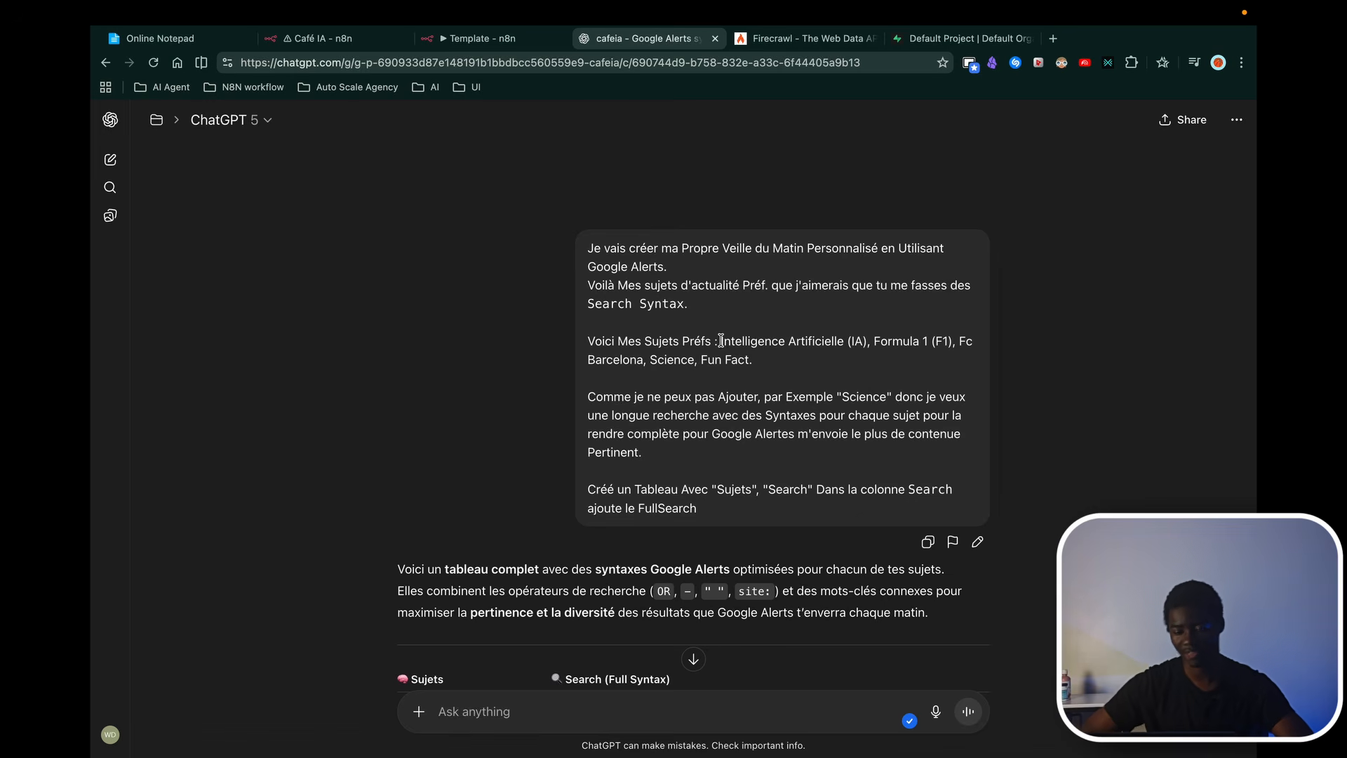
left_click(977, 542)
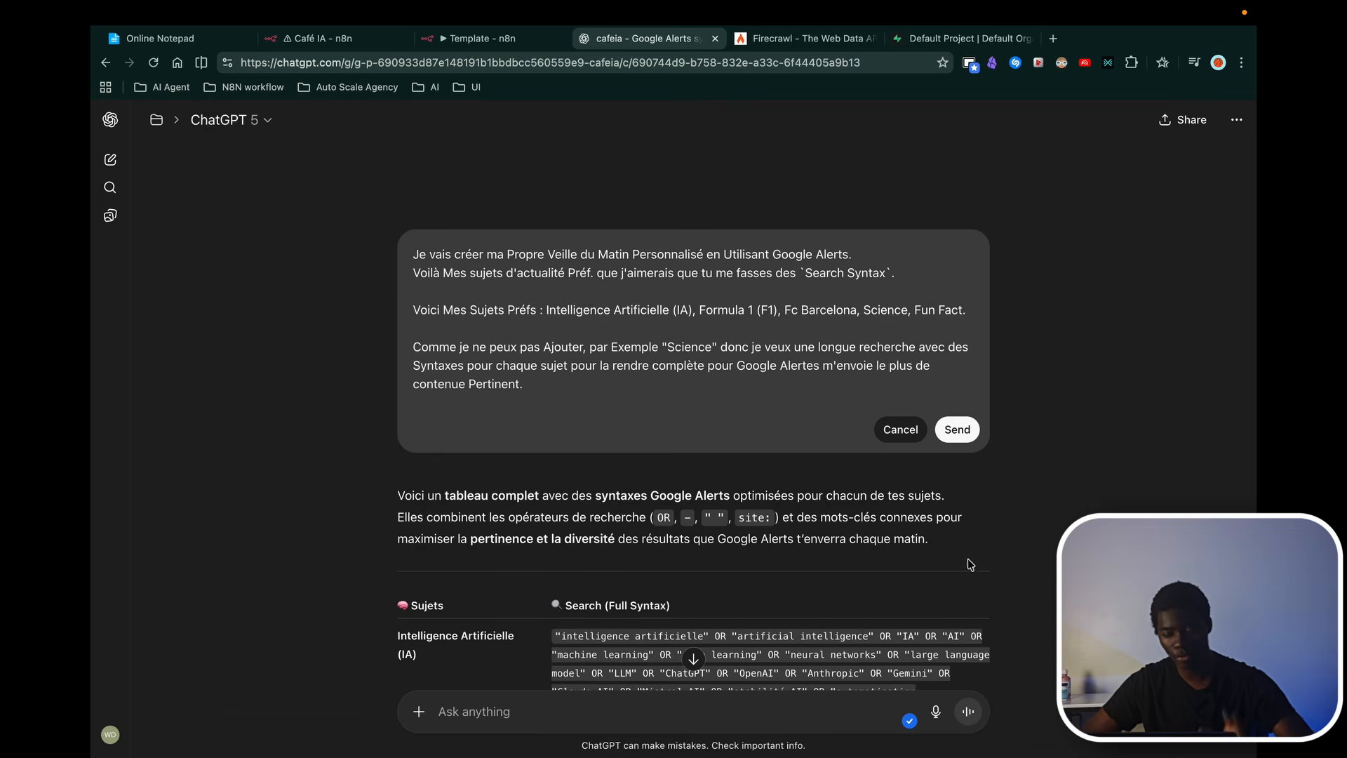
left_click_drag(545, 311, 965, 311)
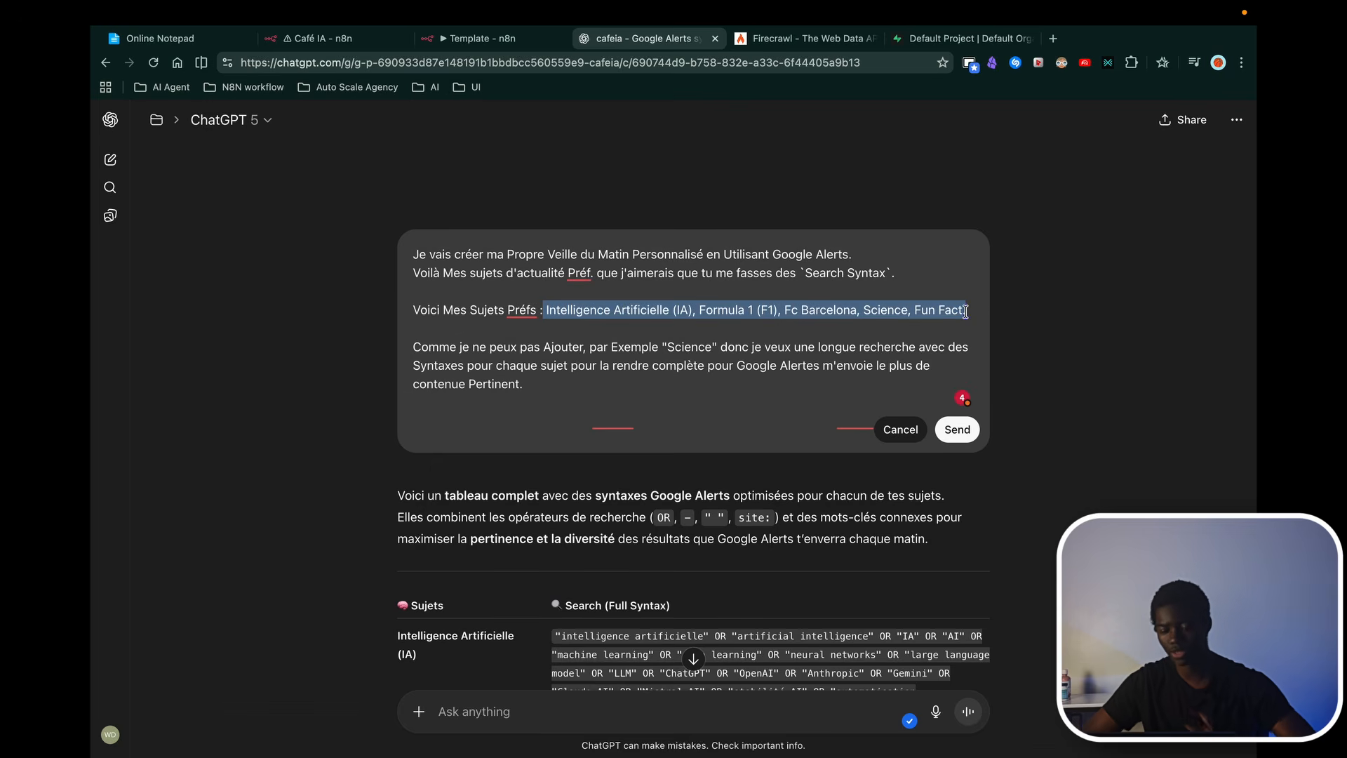
left_click(966, 311)
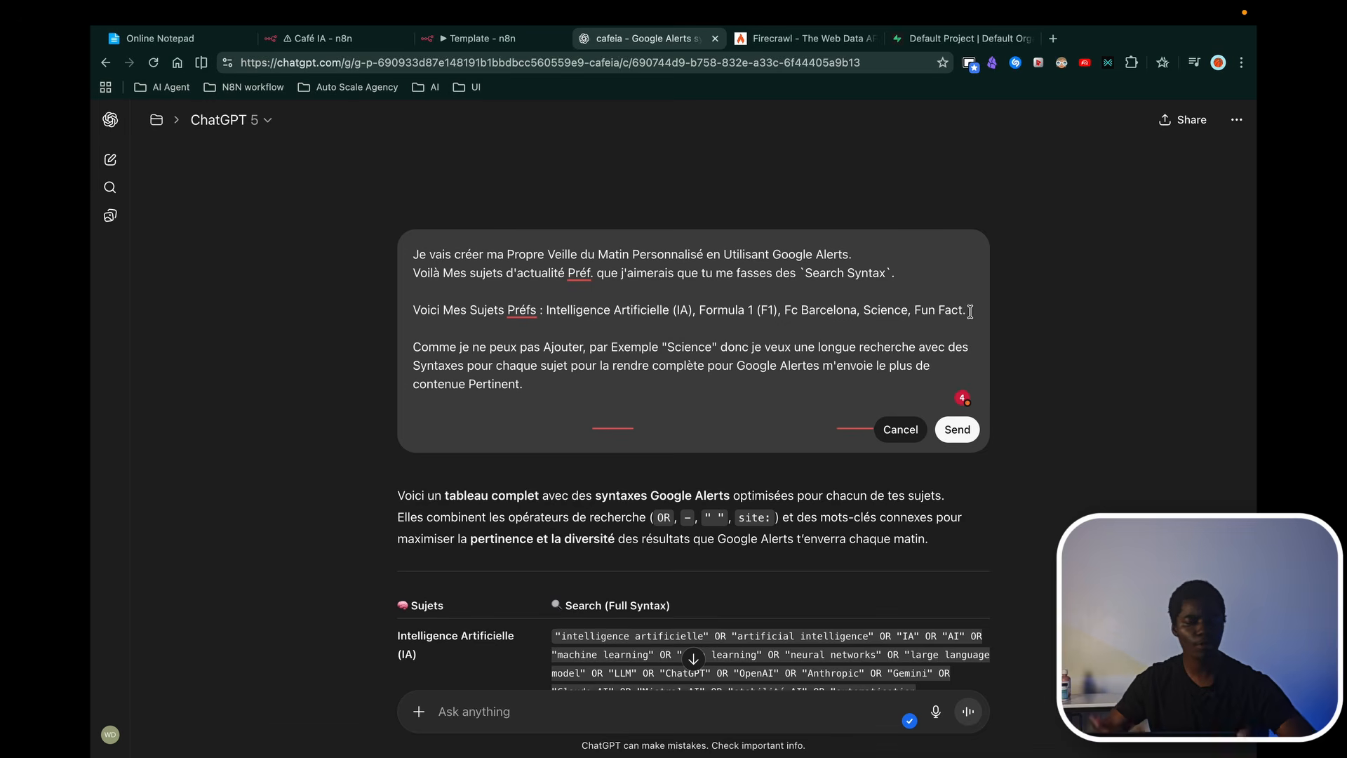
key("BackSpace")
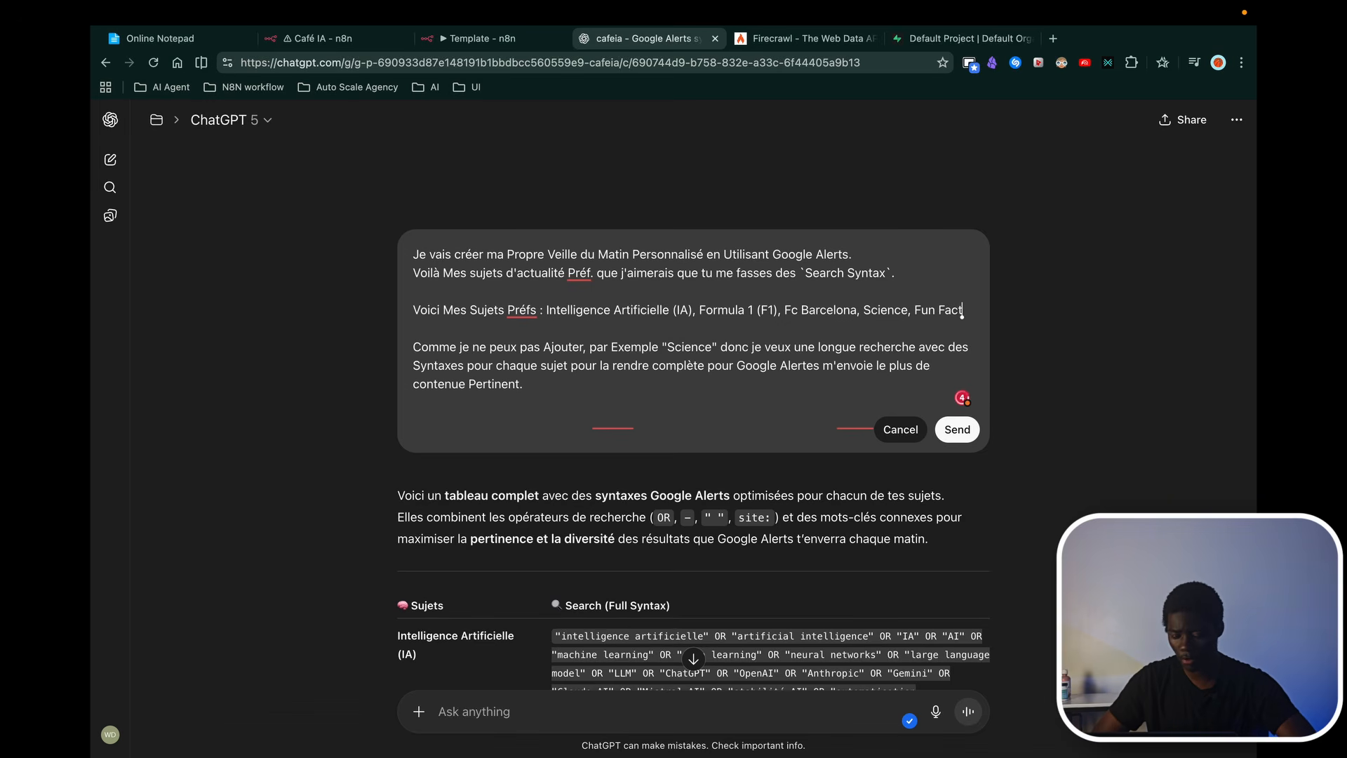
type(", NBA,")
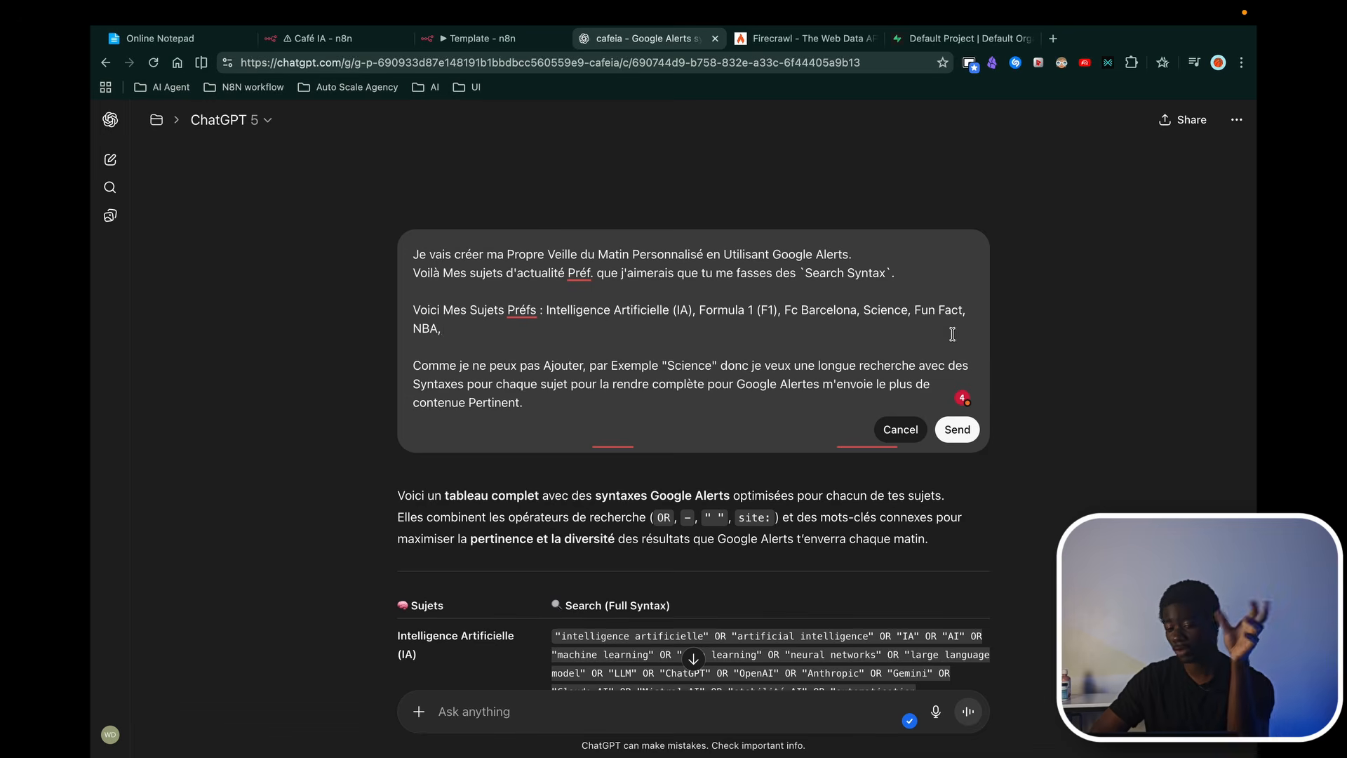
left_click(957, 429)
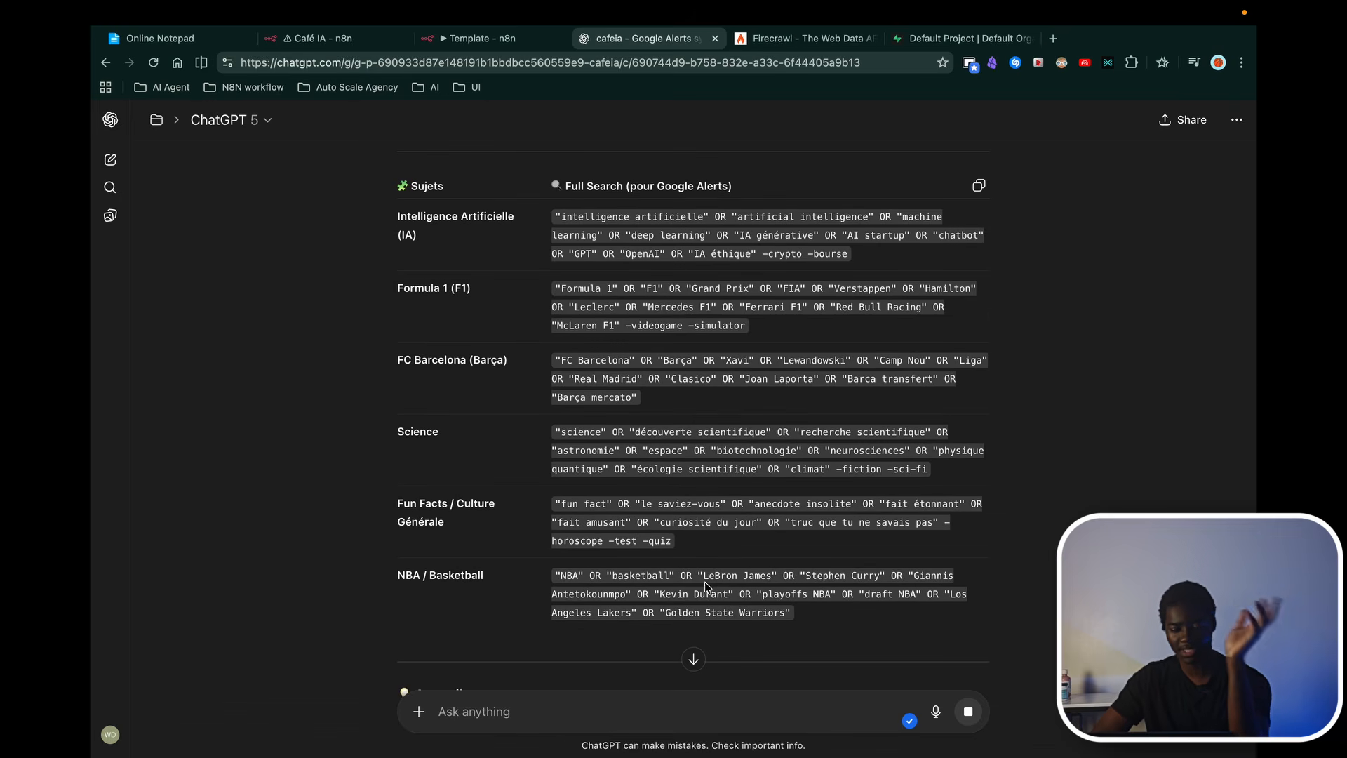
Step: Copy the full NBA / Basketball search syntax from the generated table
scroll(622, 394, "up", 3)
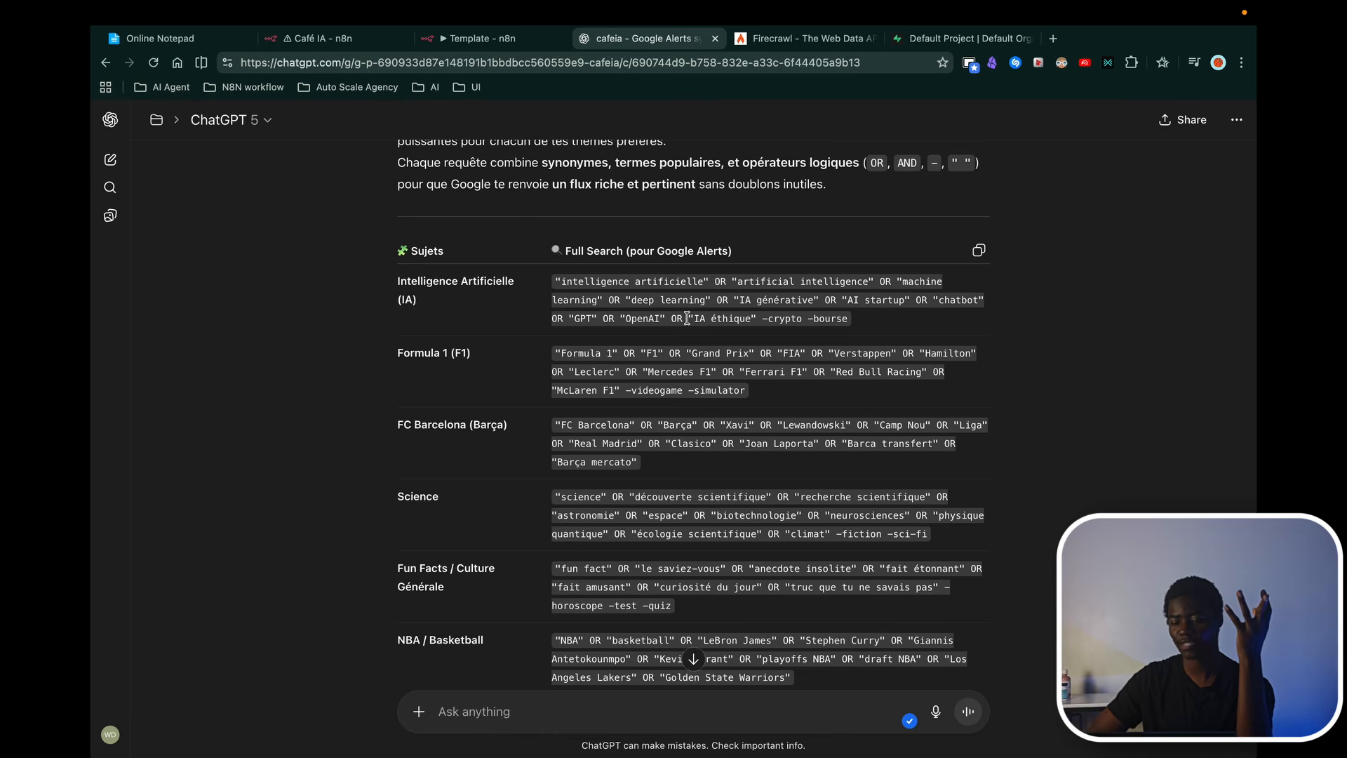
left_click_drag(690, 319, 754, 317)
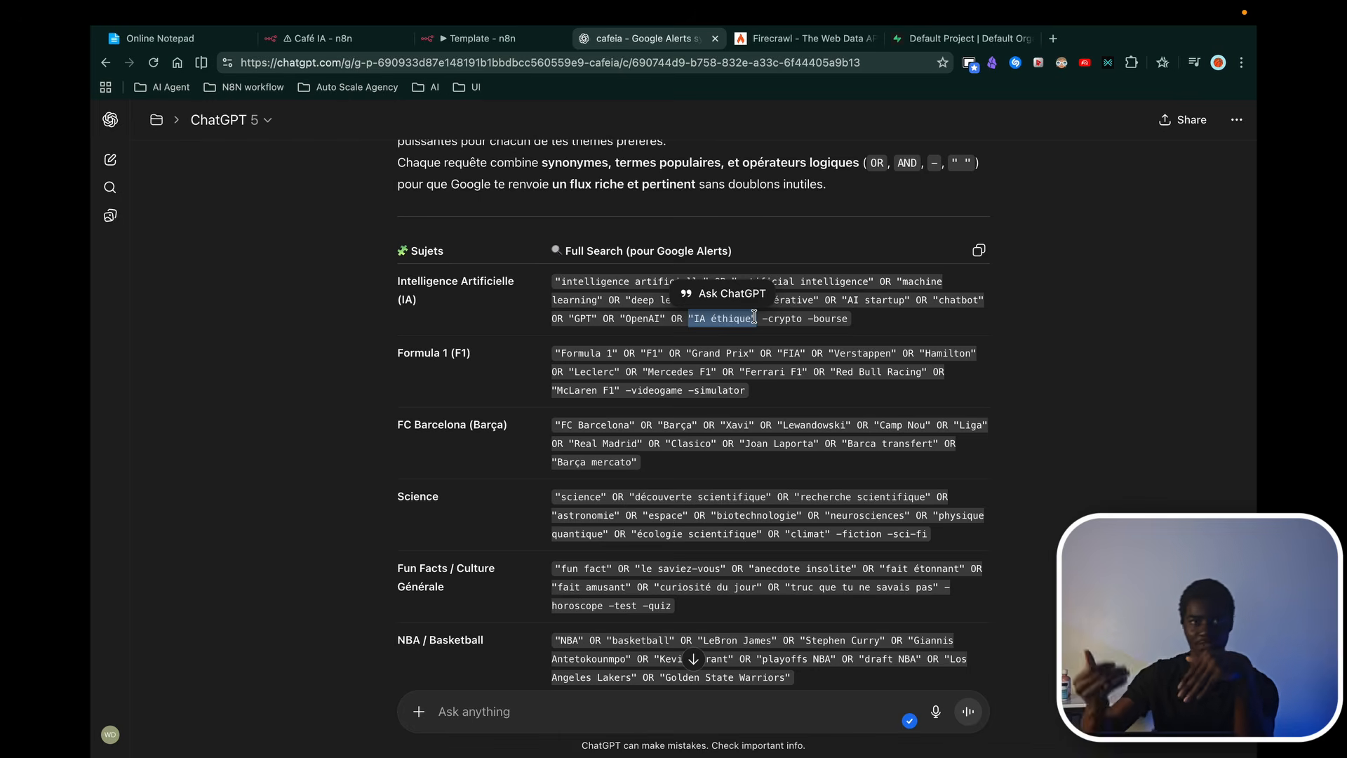
scroll(623, 551, "down", 2)
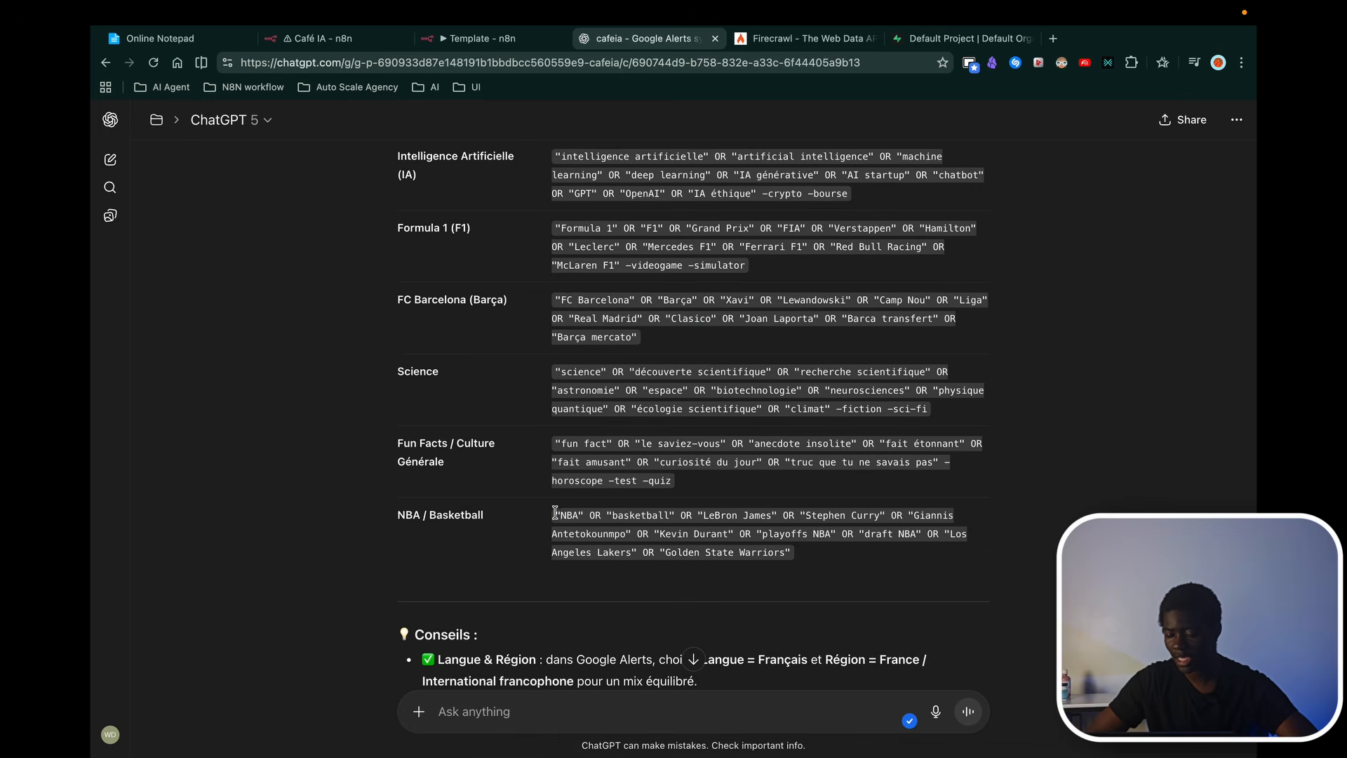
left_click_drag(555, 513, 794, 555)
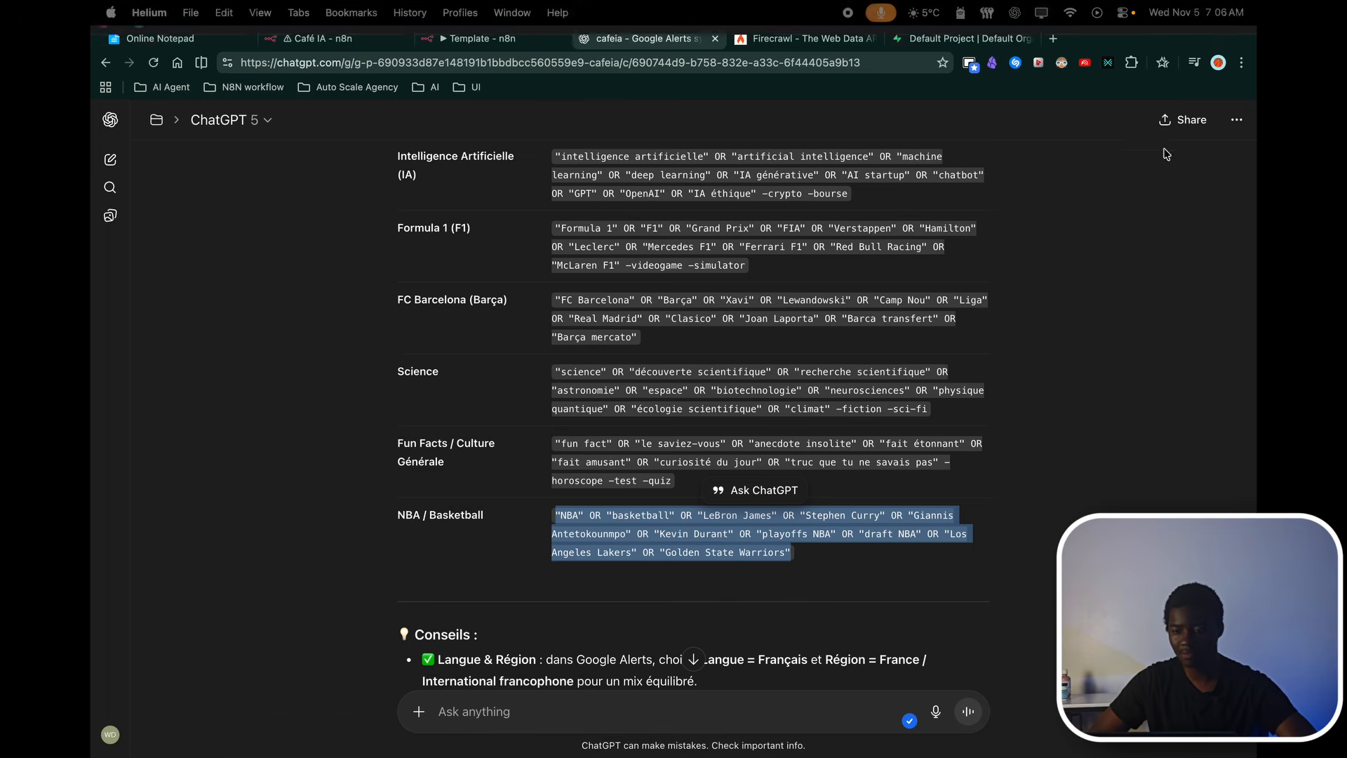
Step: Open Google Alerts in a new browser tab and paste the copied NBA query as the topic of a new alert
left_click(1053, 39)
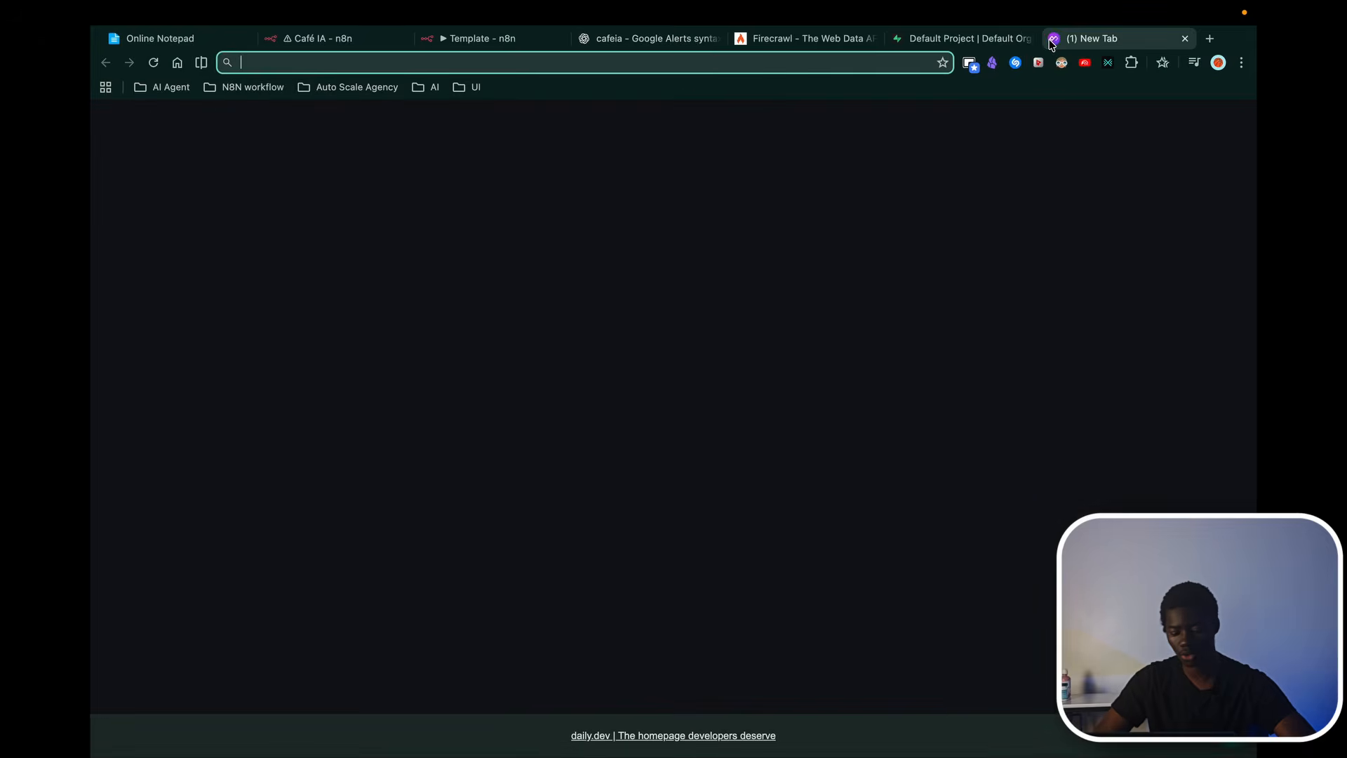
type("ale")
key("BackSpace")
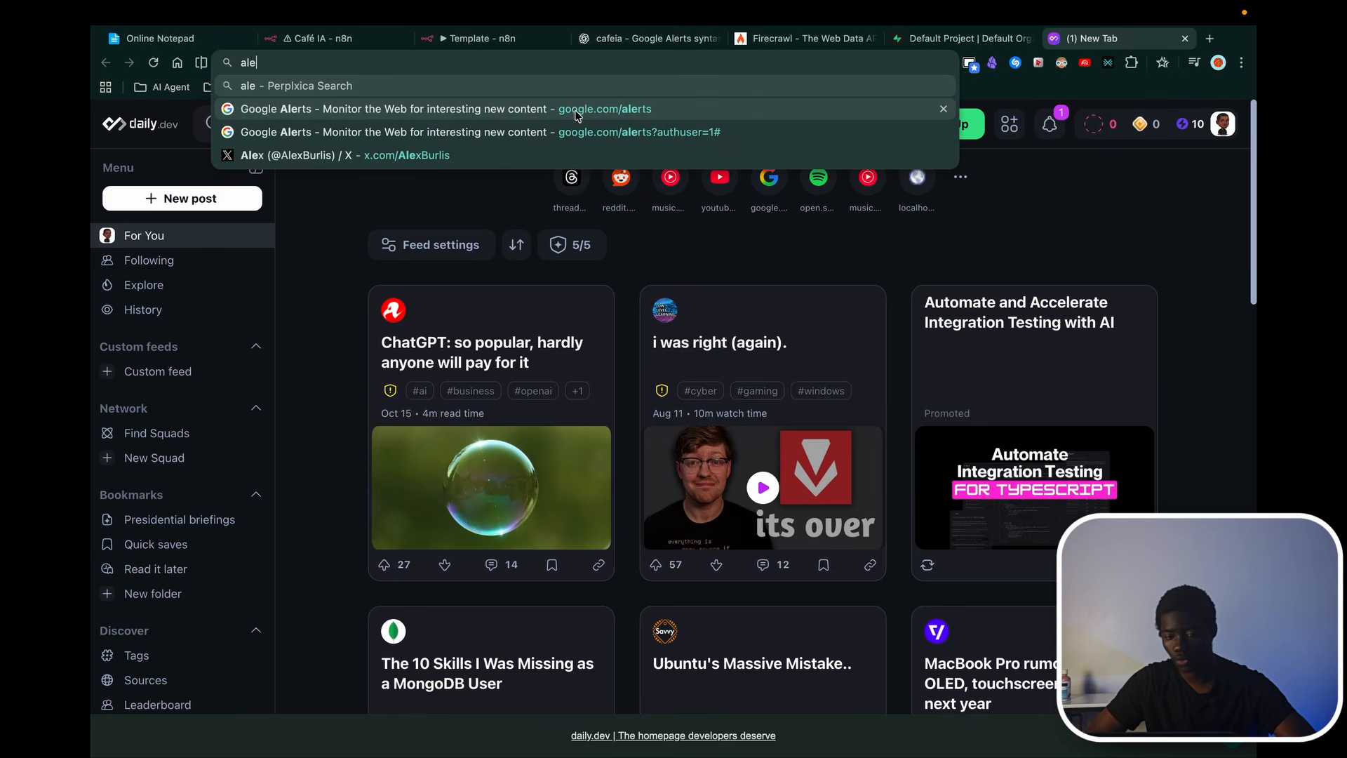
left_click(623, 110)
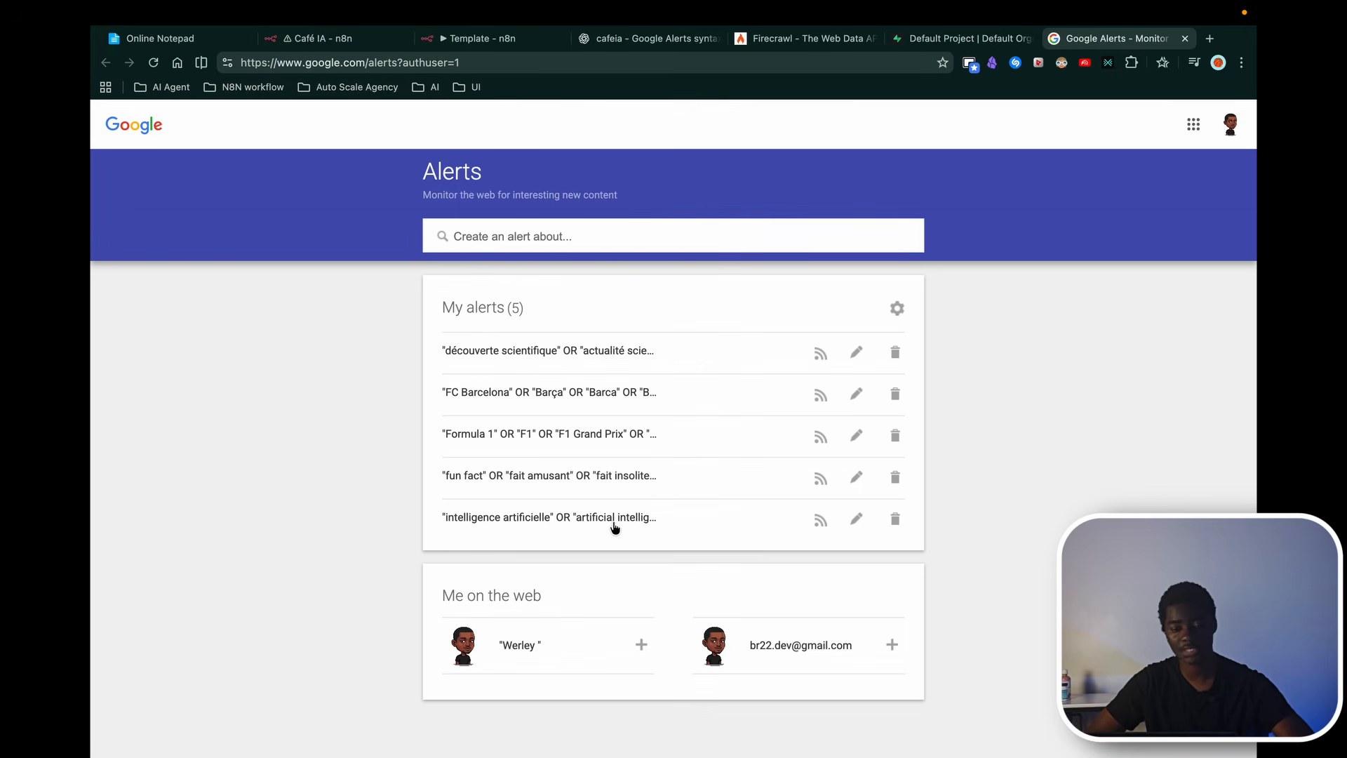
left_click(533, 238)
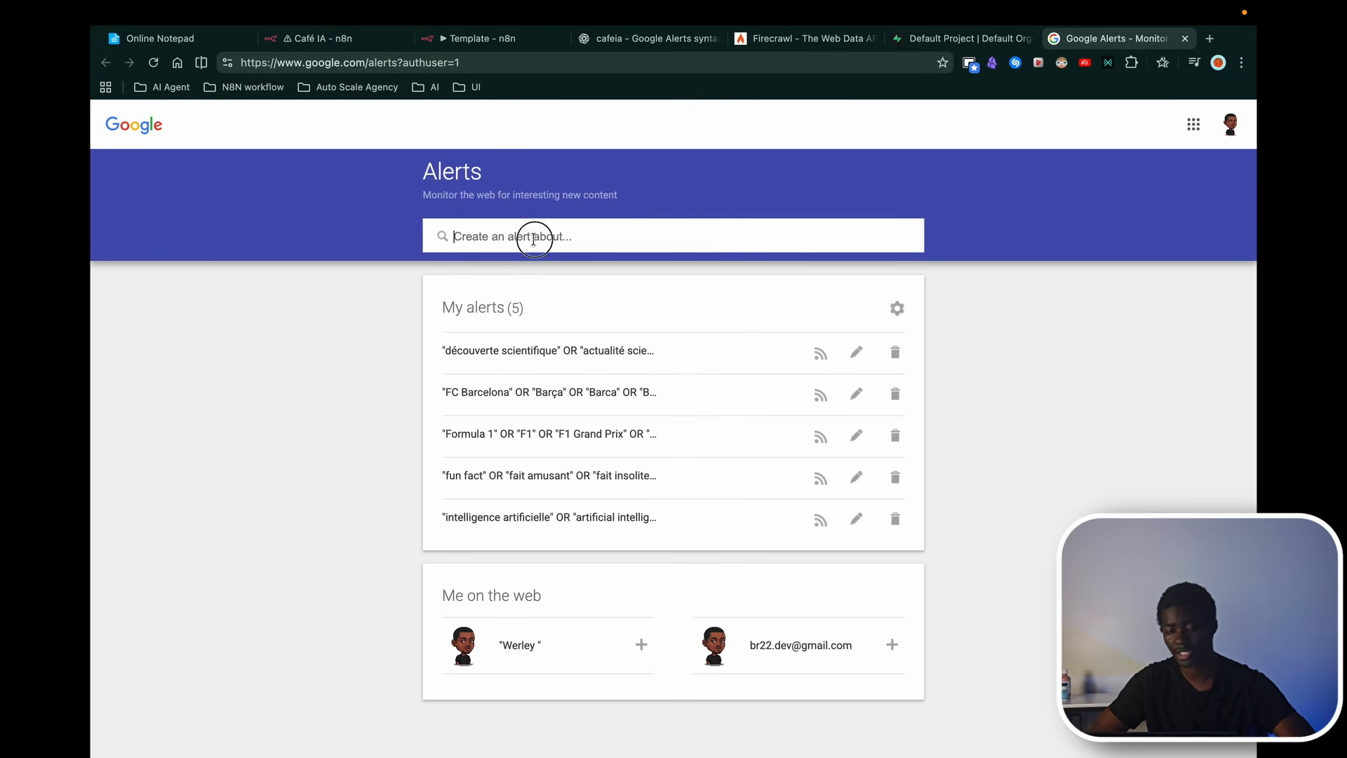
key("super+v")
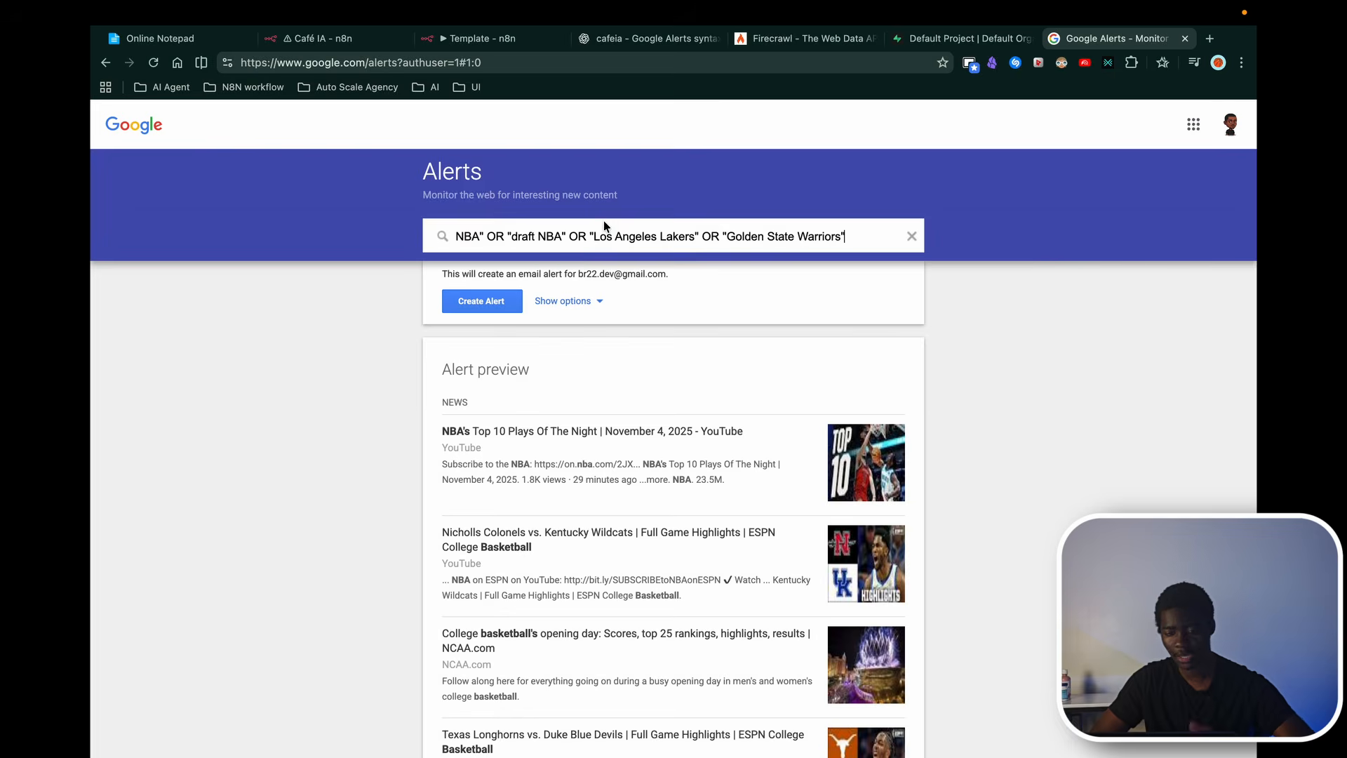
Step: Set the NBA alert's delivery to RSS feed and keep the result volume at Only the best results
left_click(578, 303)
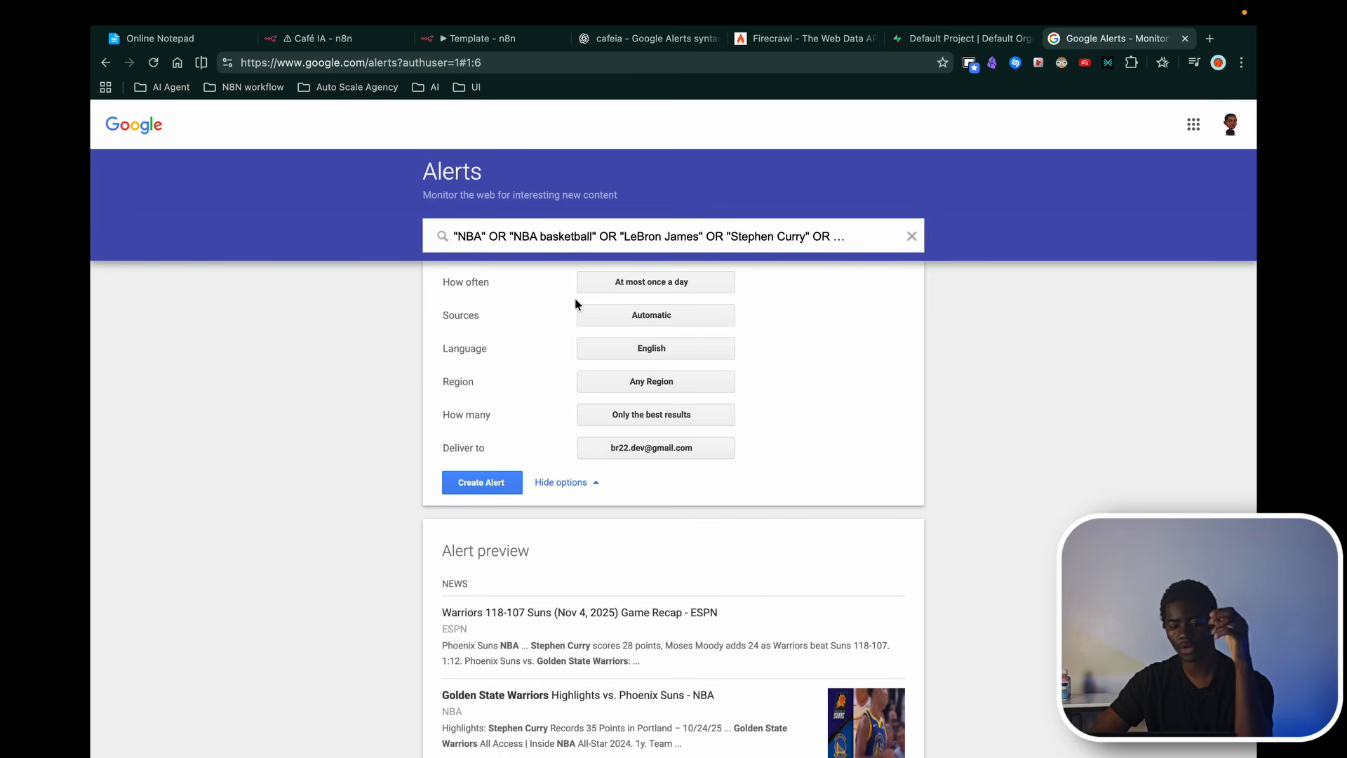
left_click(642, 448)
left_click(651, 471)
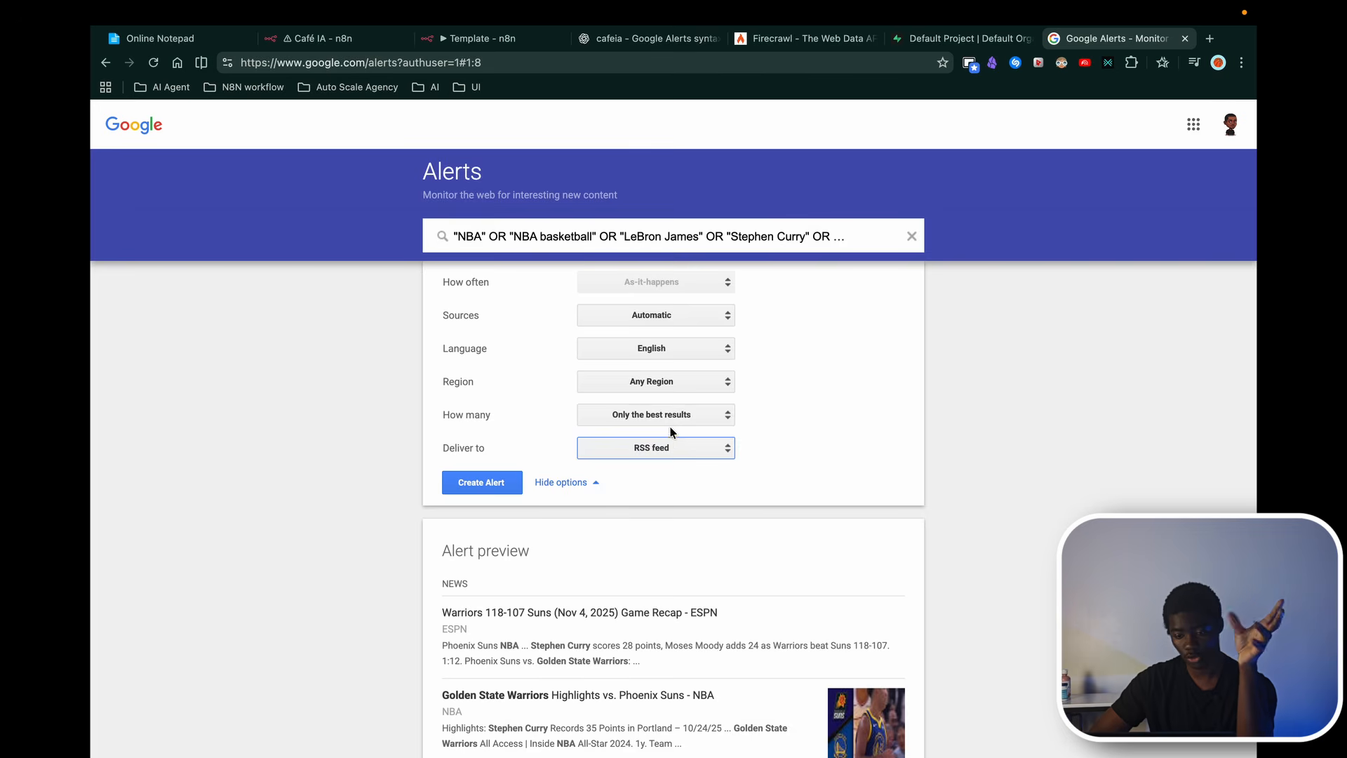
left_click(675, 415)
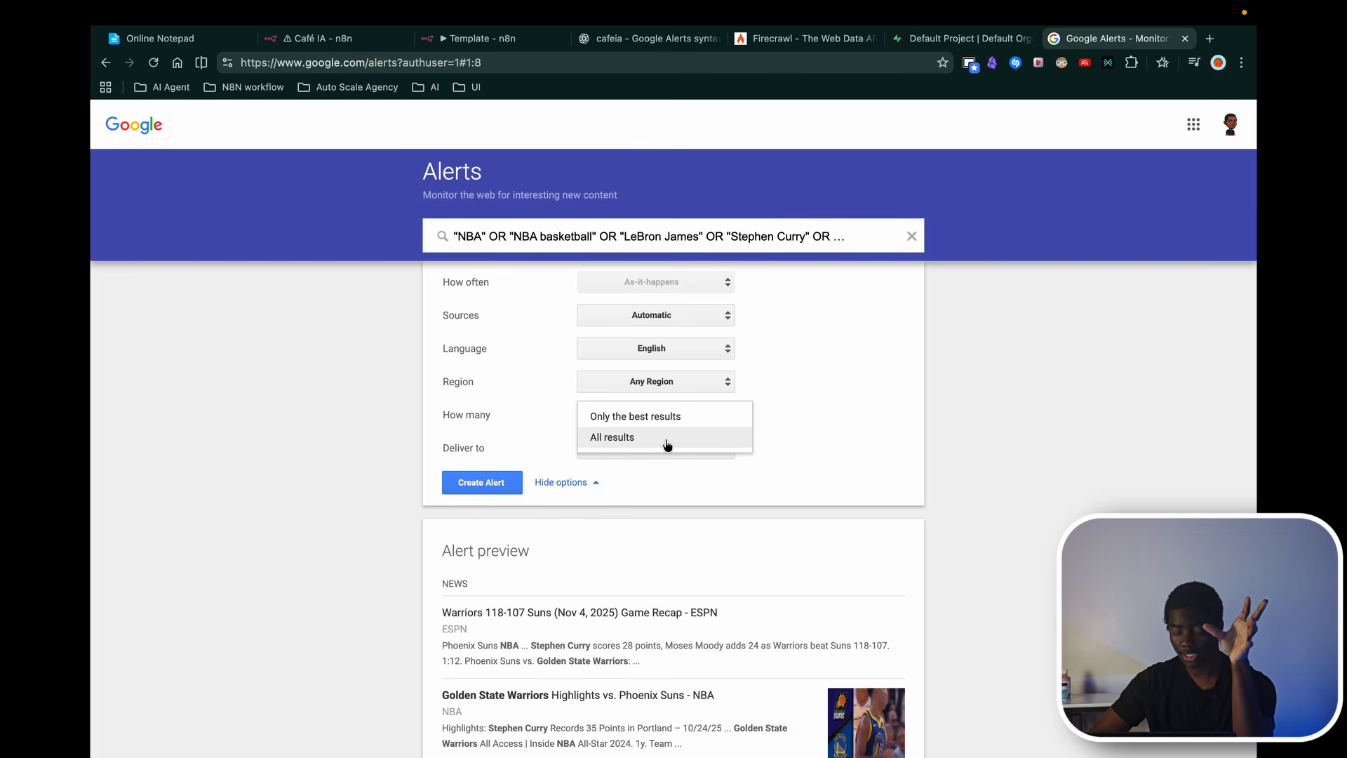
left_click(678, 423)
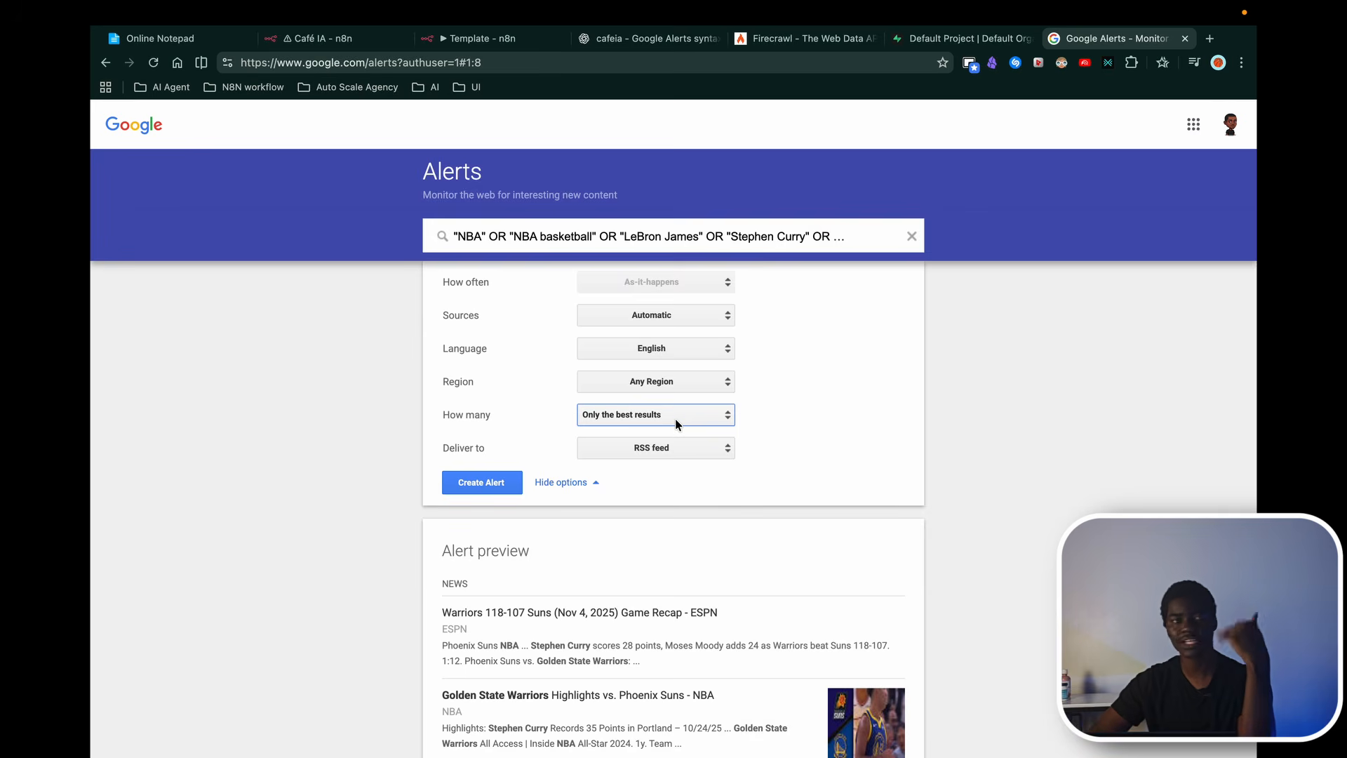
left_click(685, 446)
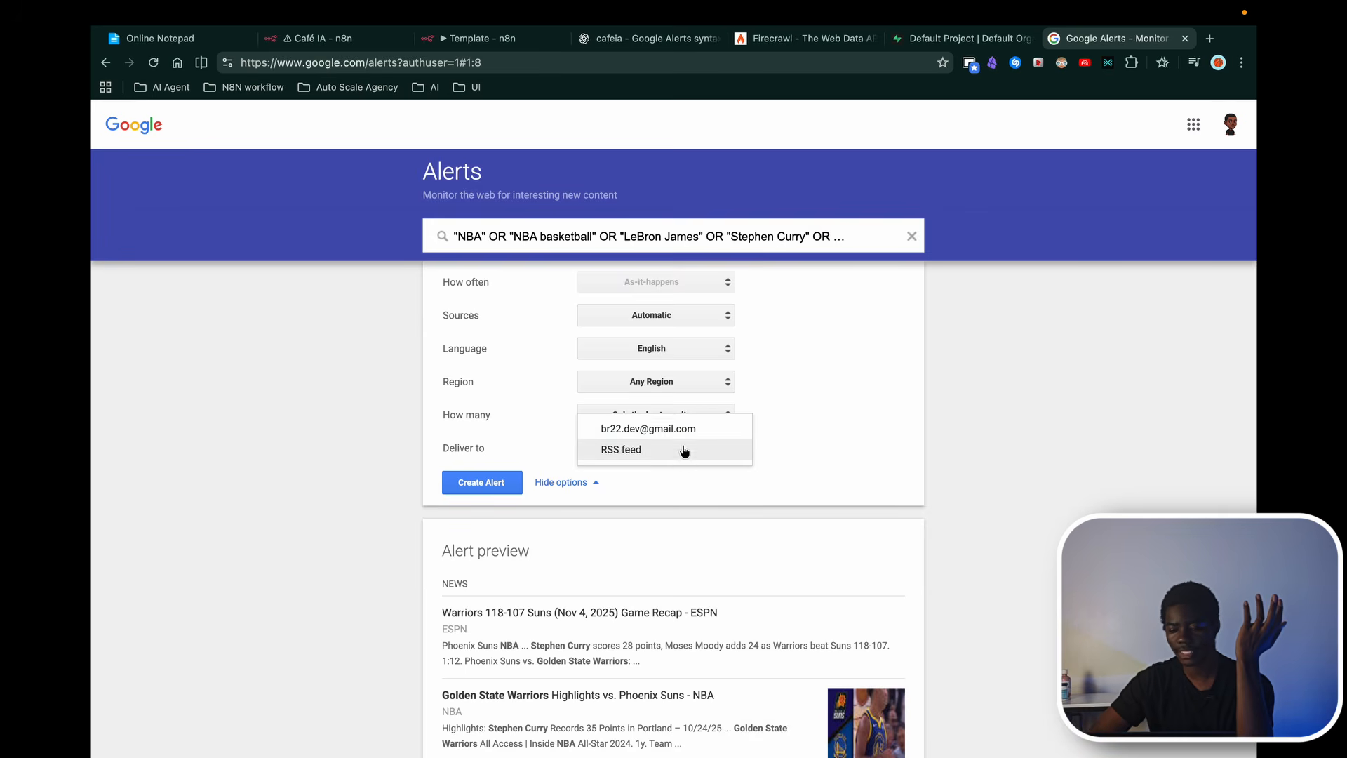
left_click(684, 449)
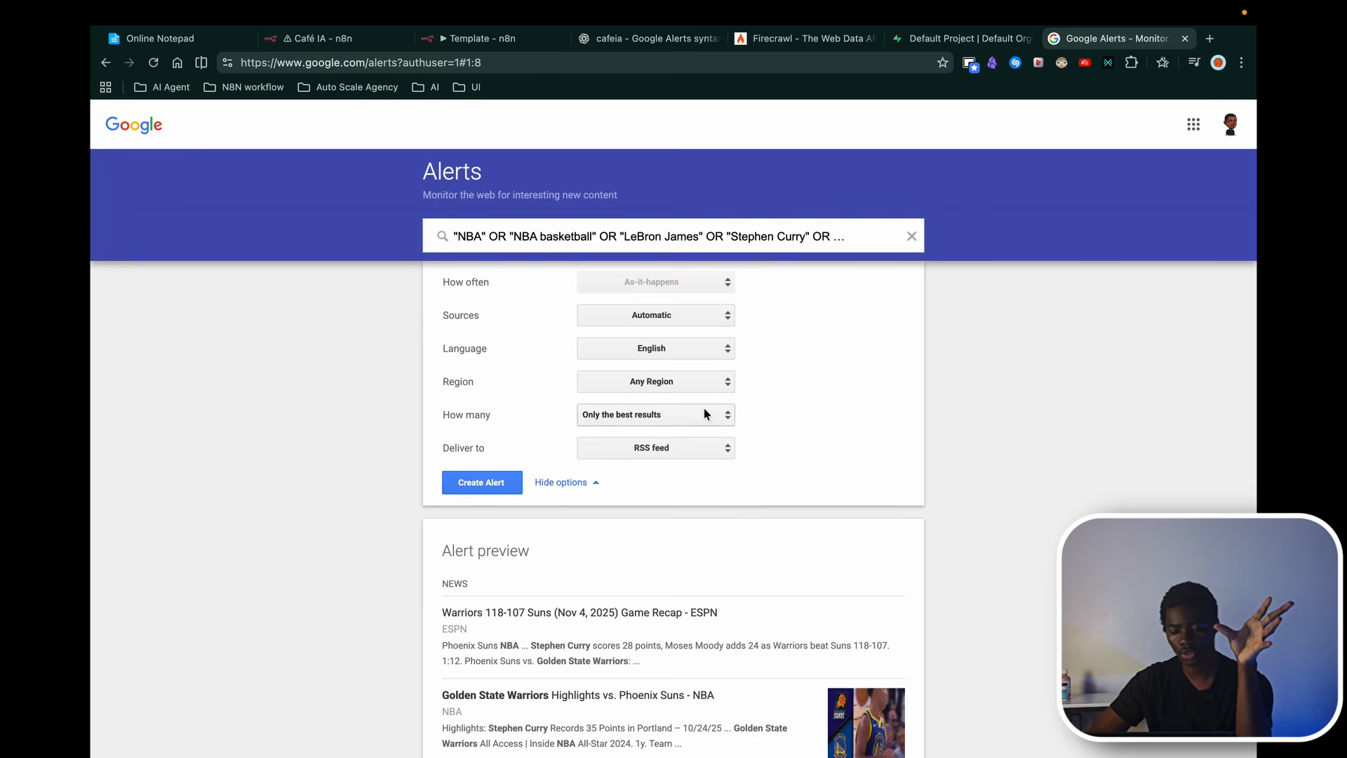
Step: Set the NBA alert's region to Any Region, its language to Any Language and its sources to News
left_click(702, 384)
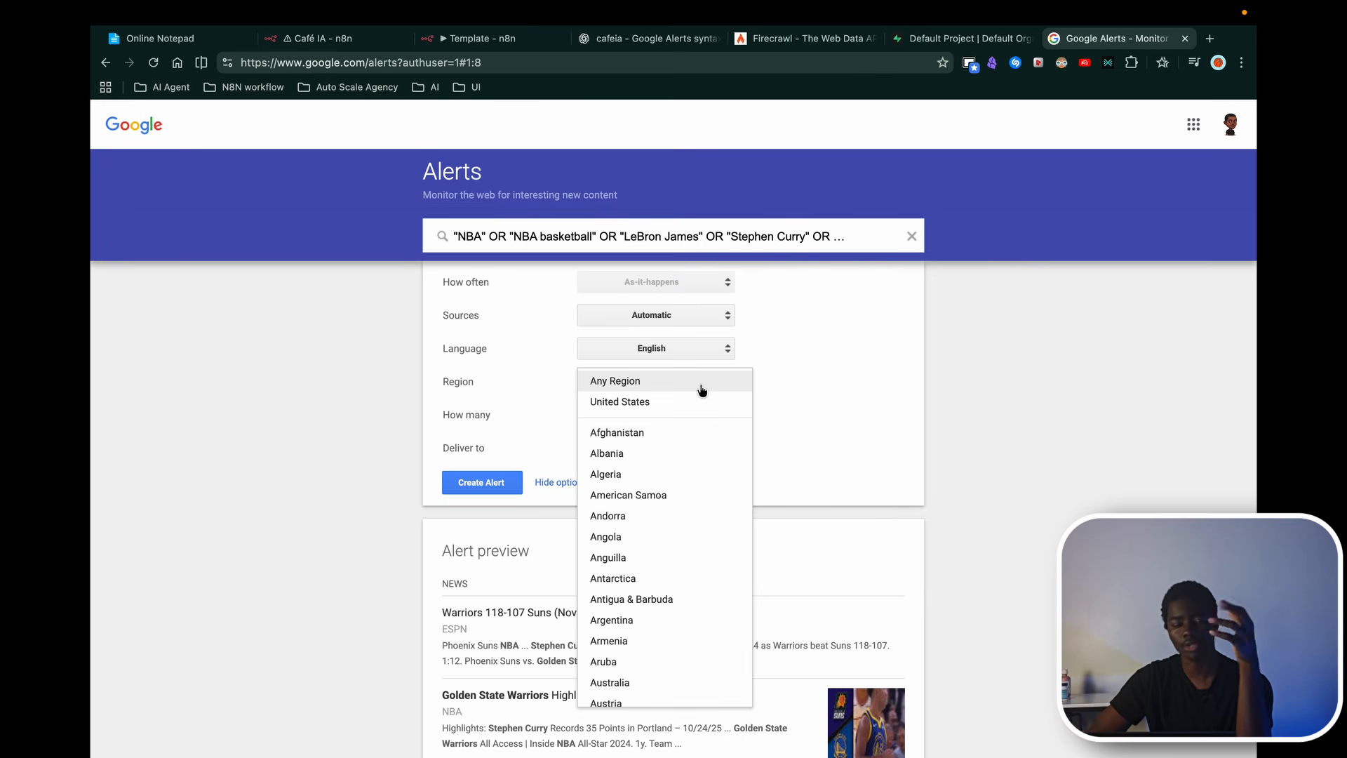
left_click(699, 385)
left_click(703, 351)
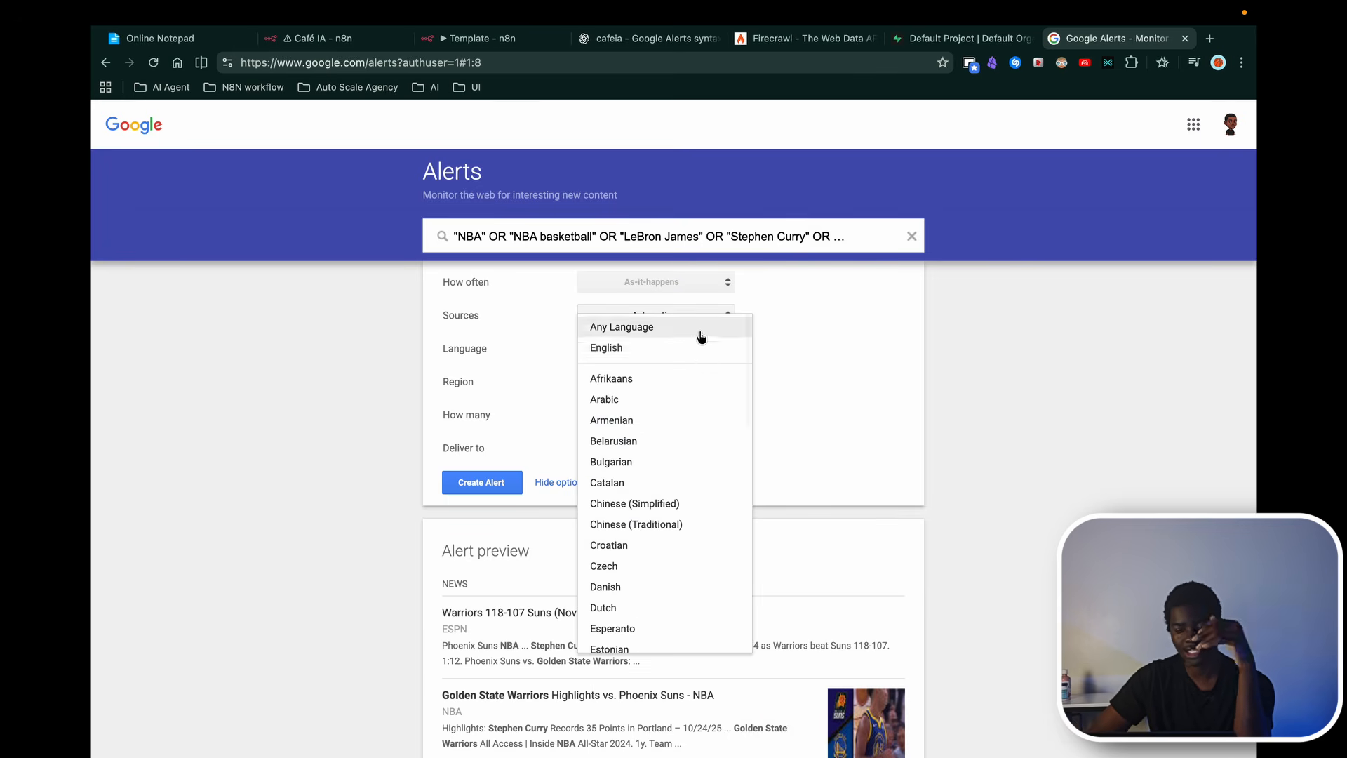
left_click(701, 337)
left_click(689, 316)
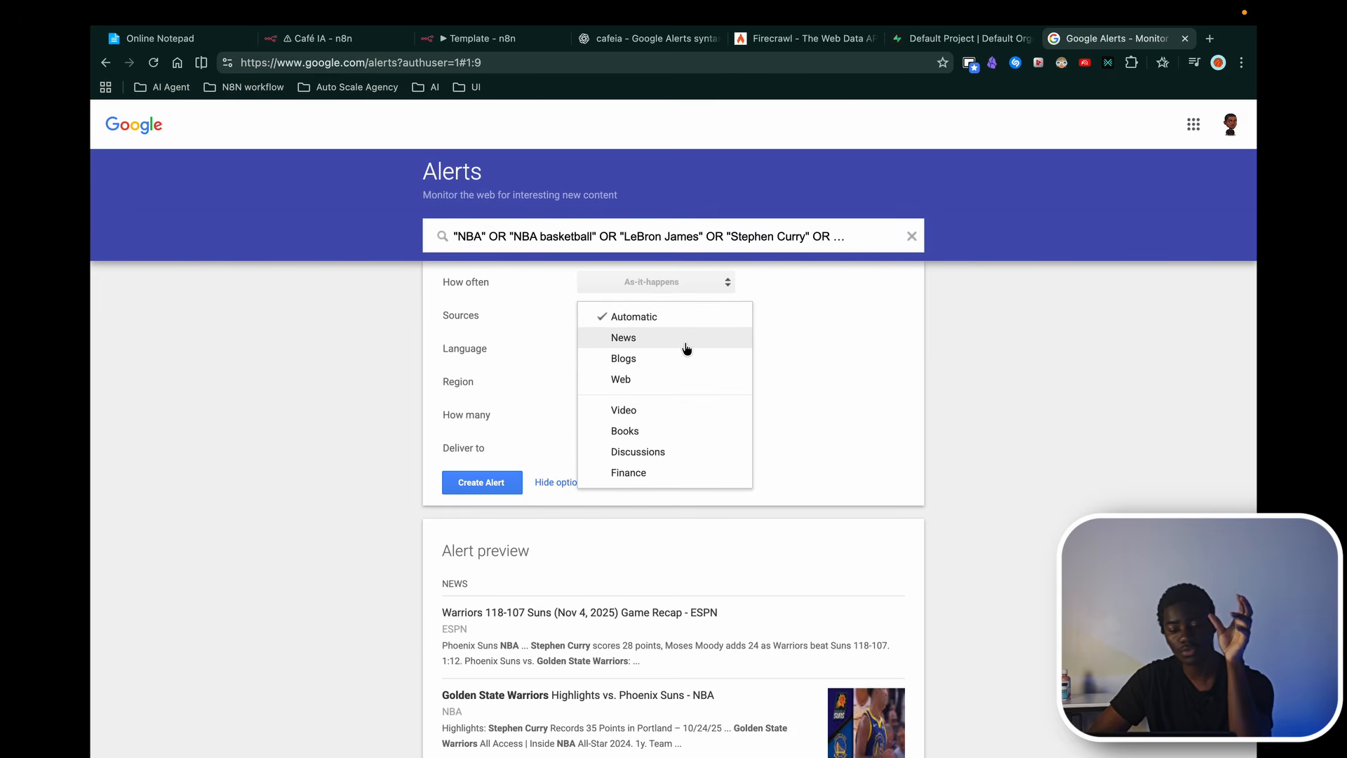
left_click(687, 349)
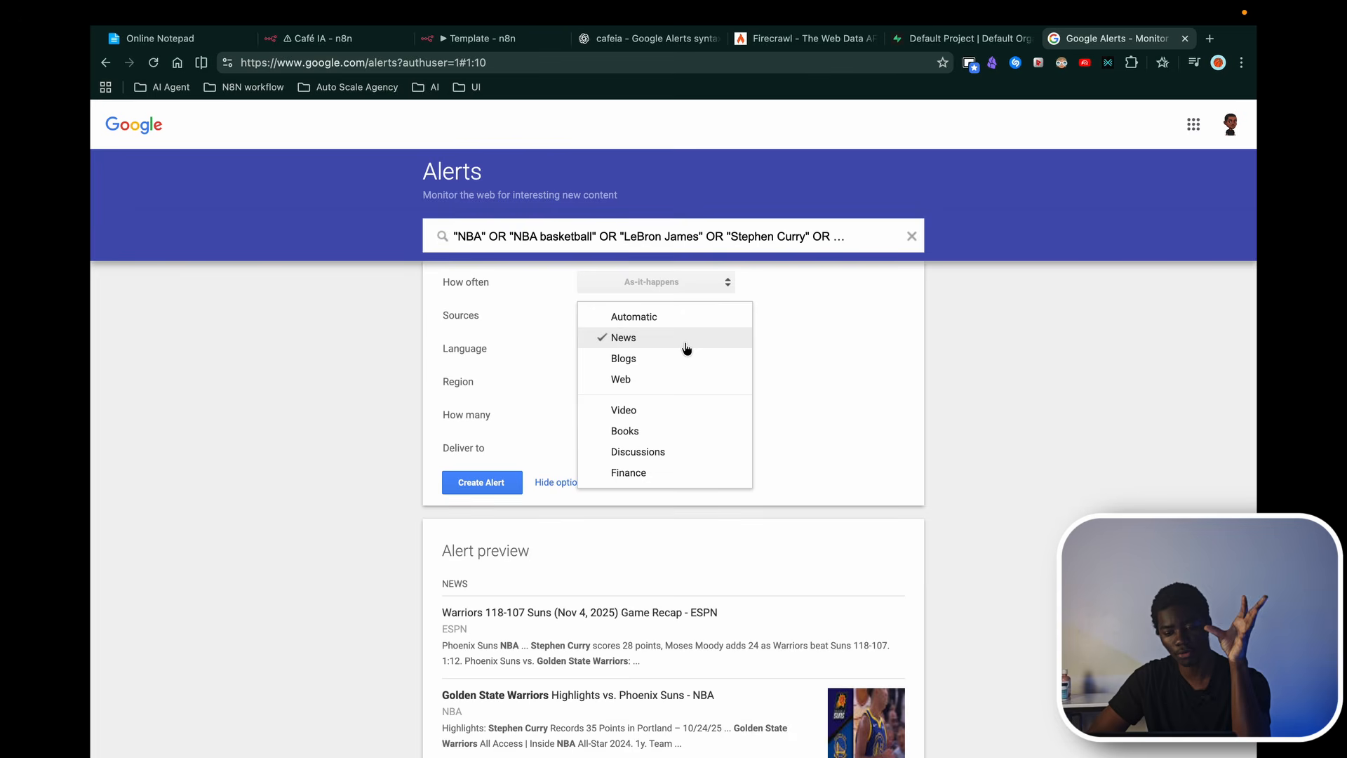
Step: Review the NBA alert's preview and read through its ESPN Warriors 118-107 Suns recap before returning to Google Alerts
left_click(793, 367)
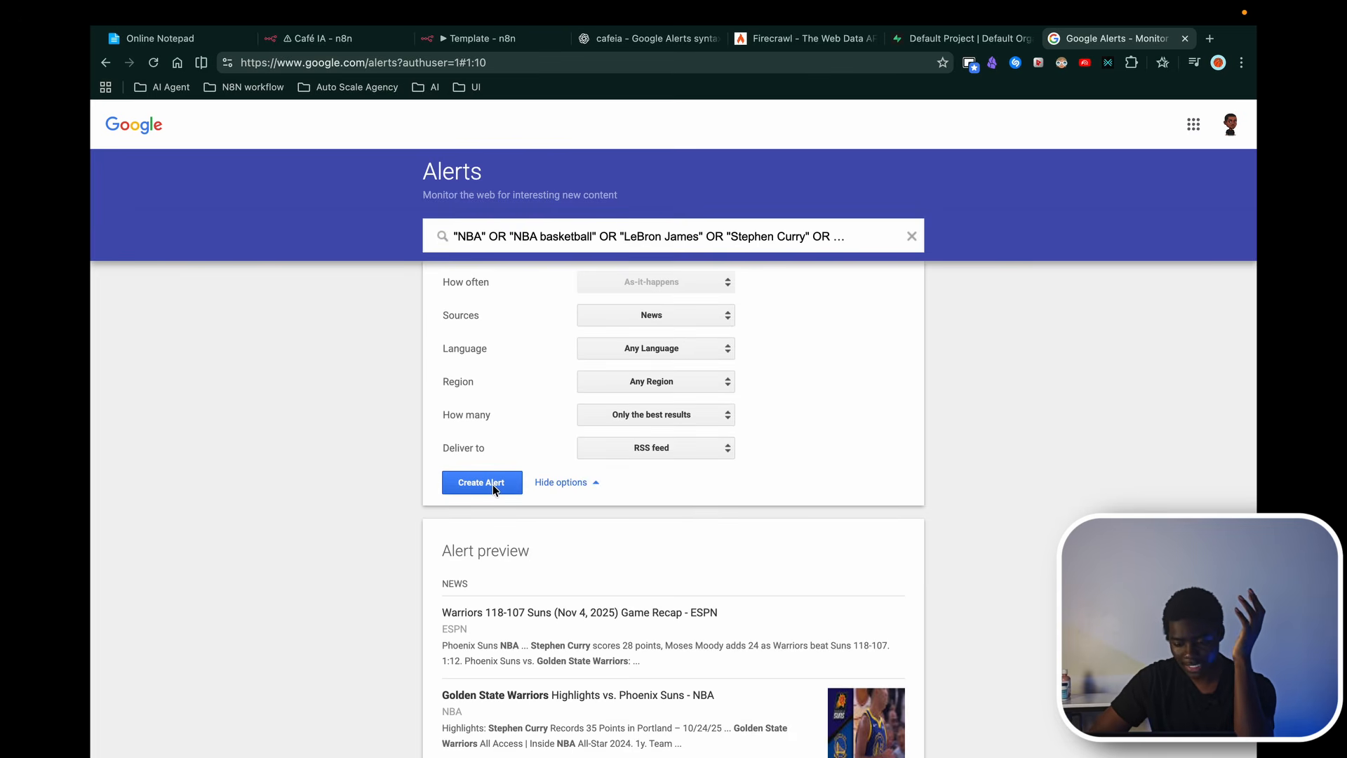
scroll(394, 517, "down", 3)
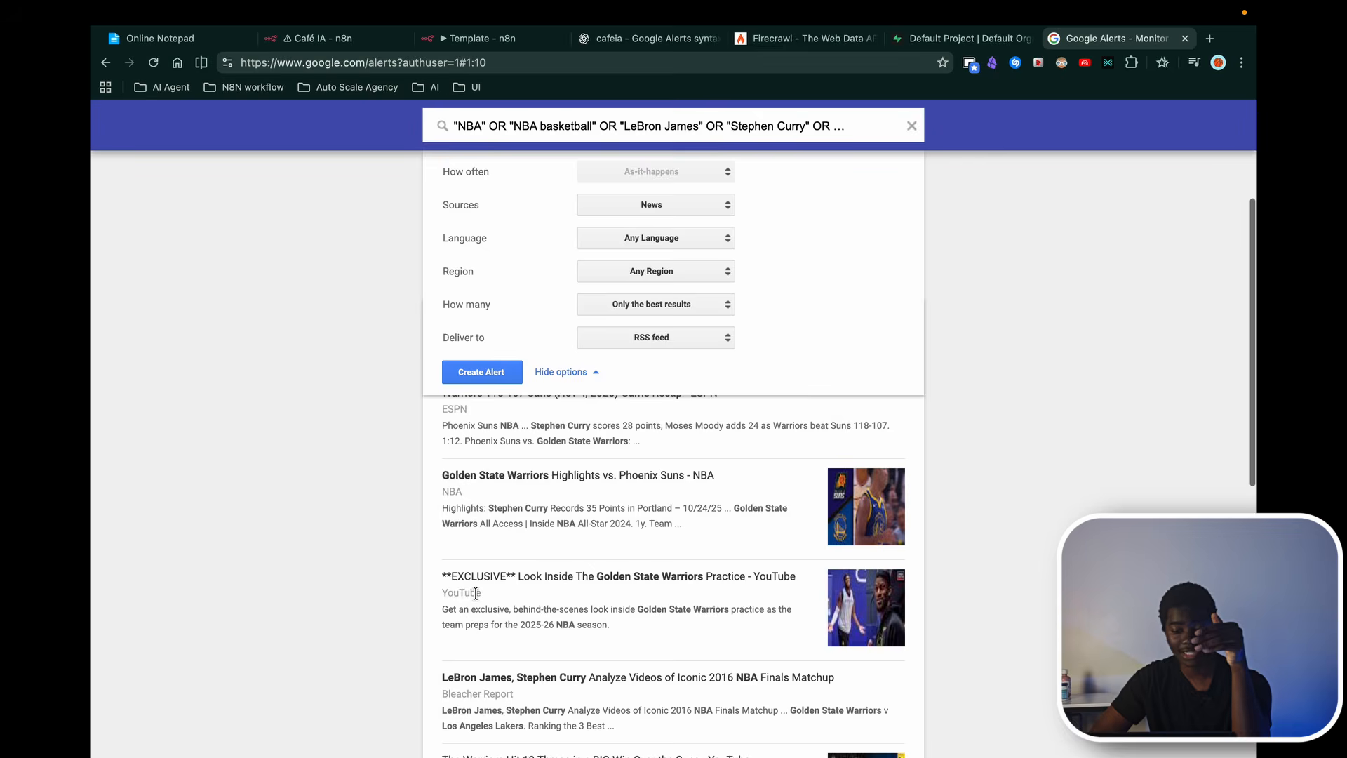
scroll(448, 545, "up", 3)
scroll(598, 549, "down", 1)
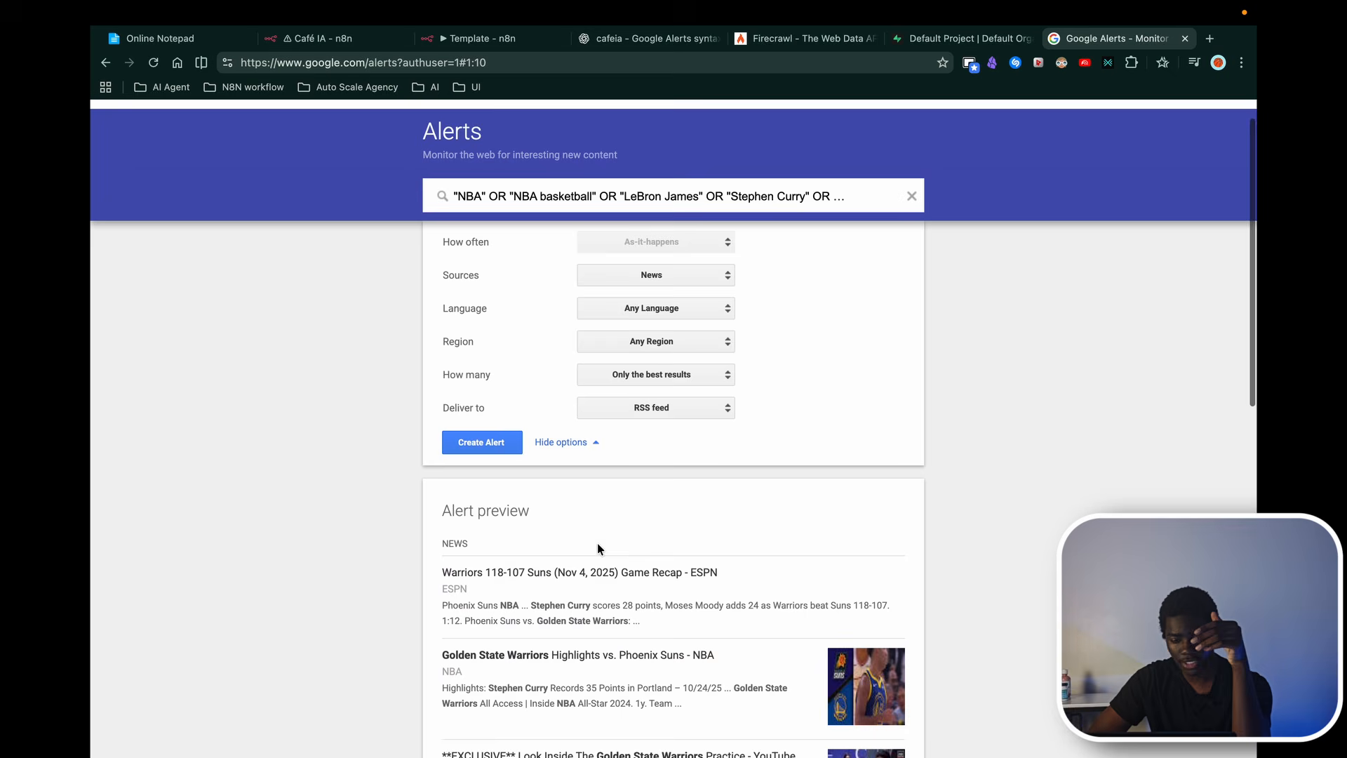
left_click(521, 572)
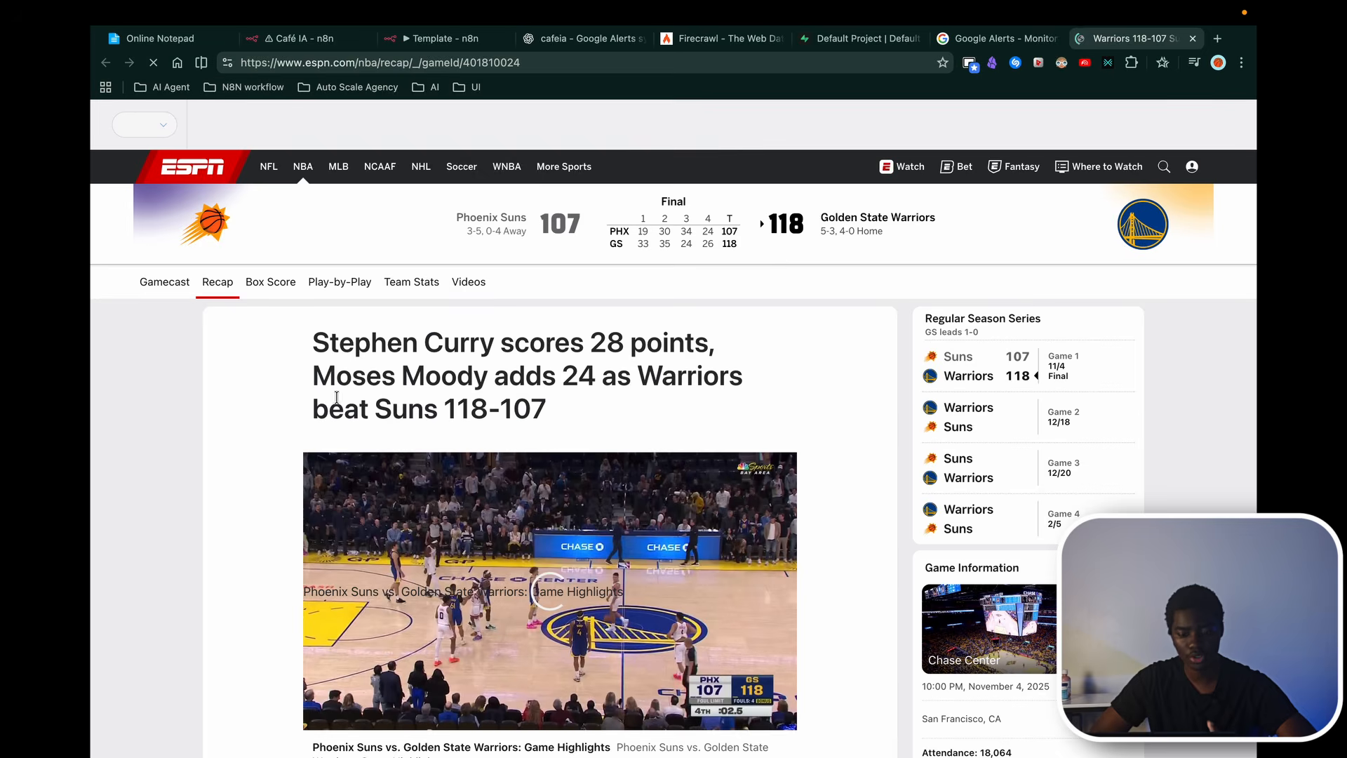
scroll(338, 403, "down", 20)
scroll(346, 511, "up", 20)
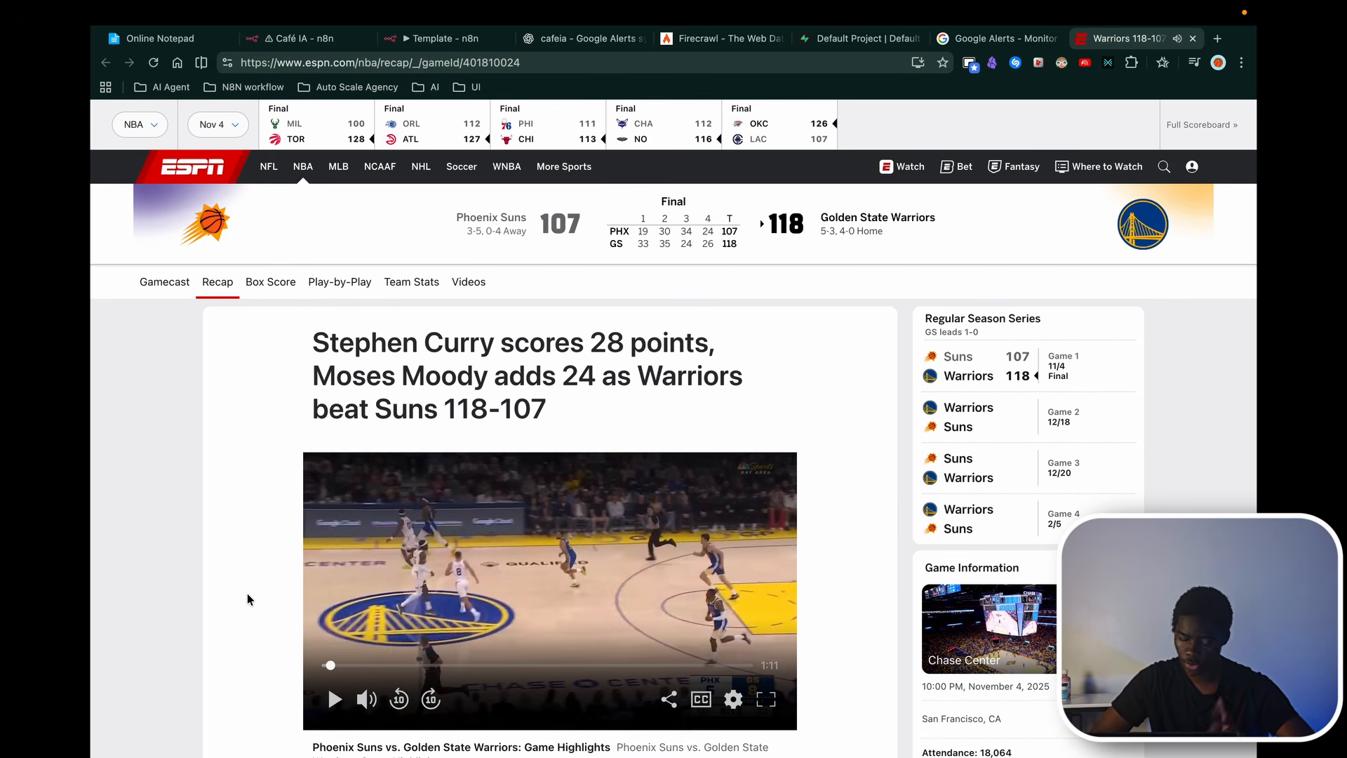
left_click_drag(300, 337, 601, 409)
scroll(603, 419, "down", 3)
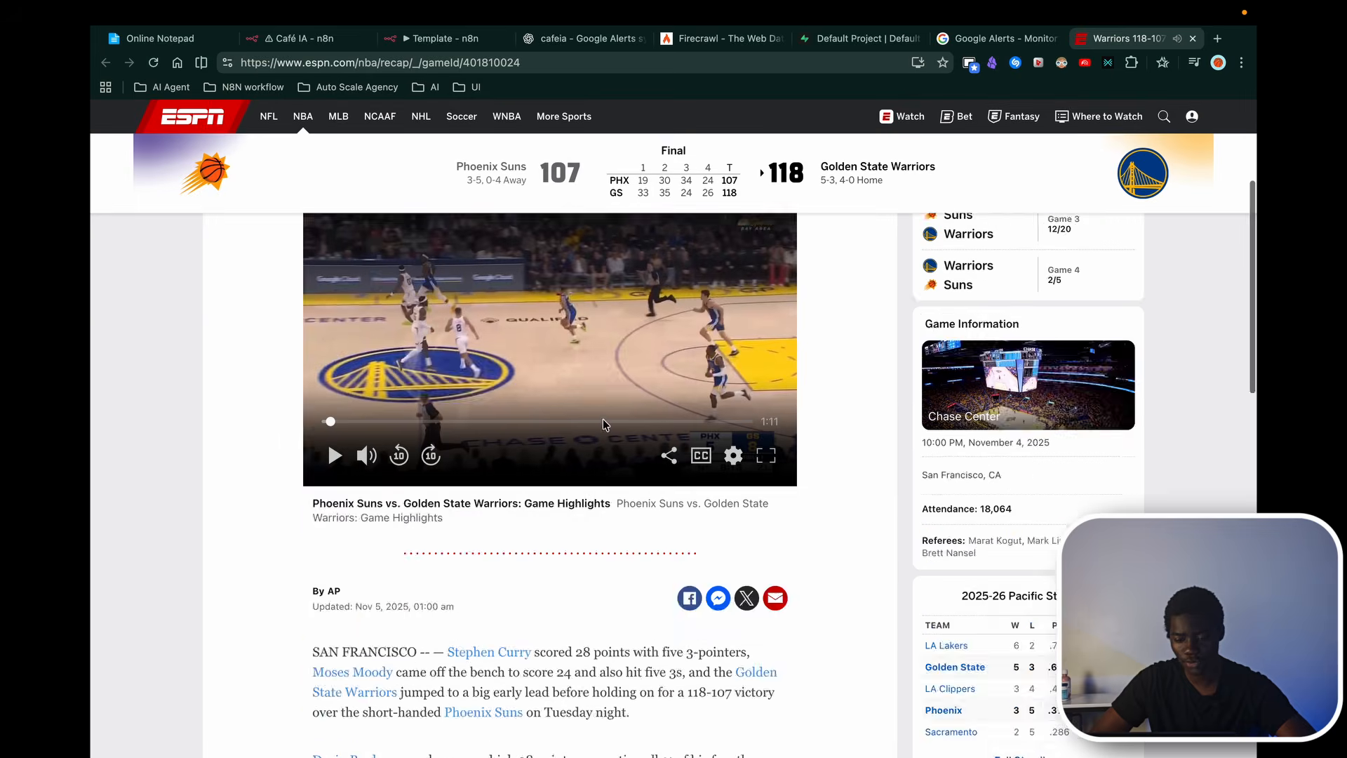
scroll(603, 419, "down", 15)
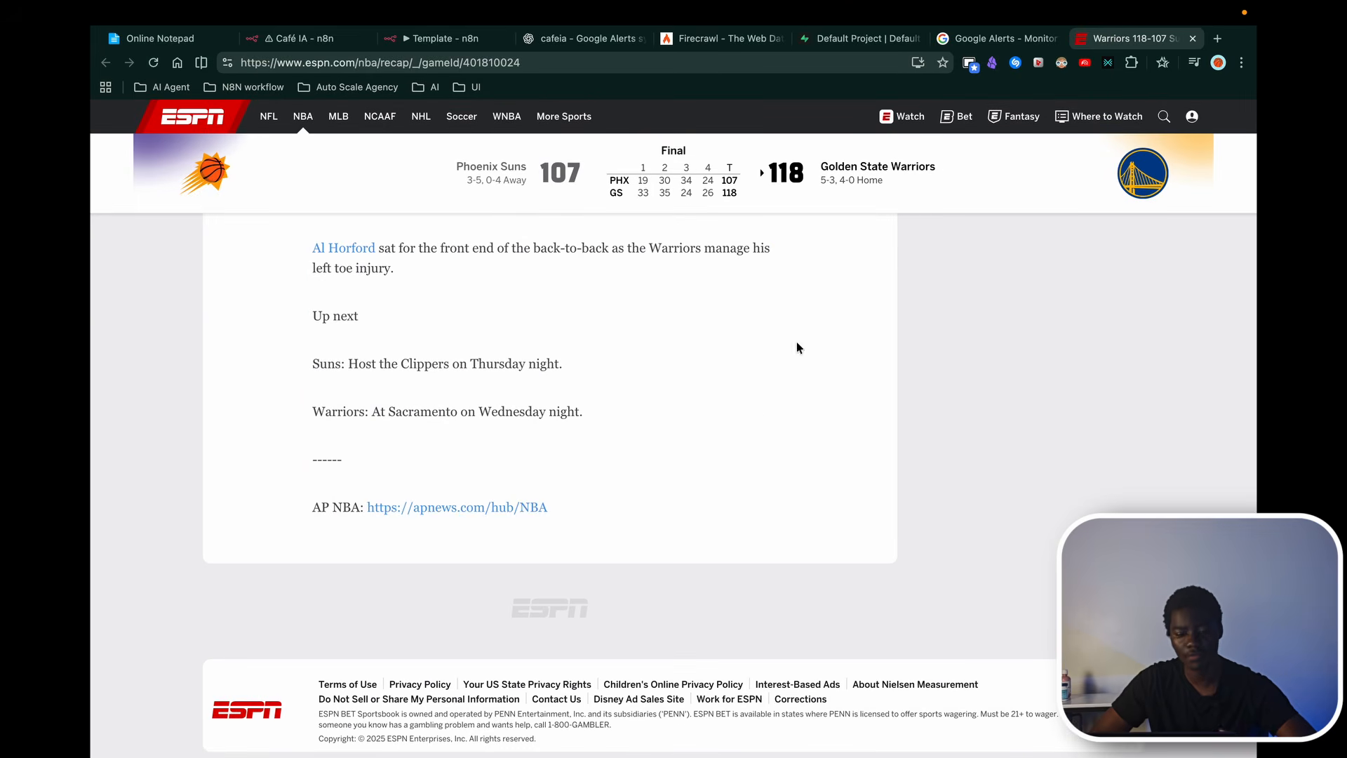
scroll(709, 484, "up", 15)
left_click(1018, 38)
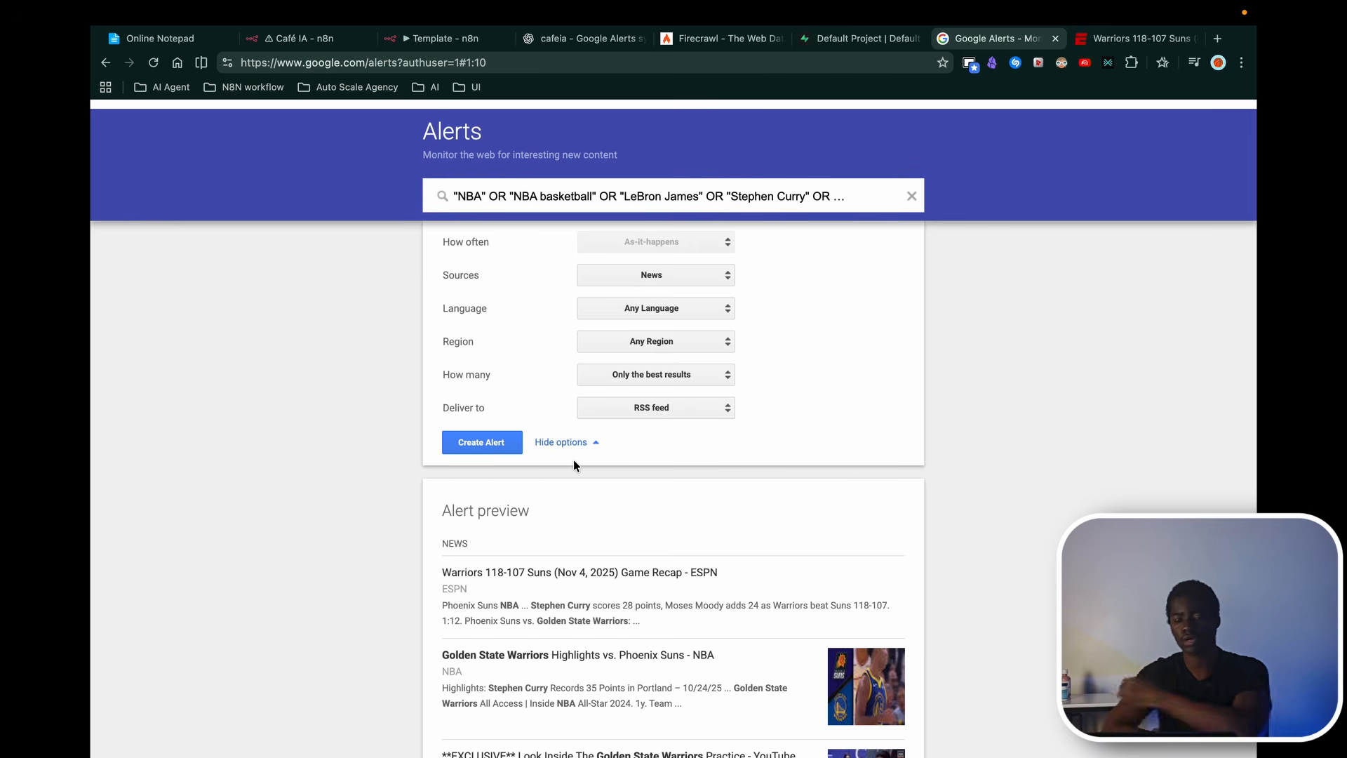
Step: Create the NBA alert and copy the URL of its RSS feed
left_click(485, 452)
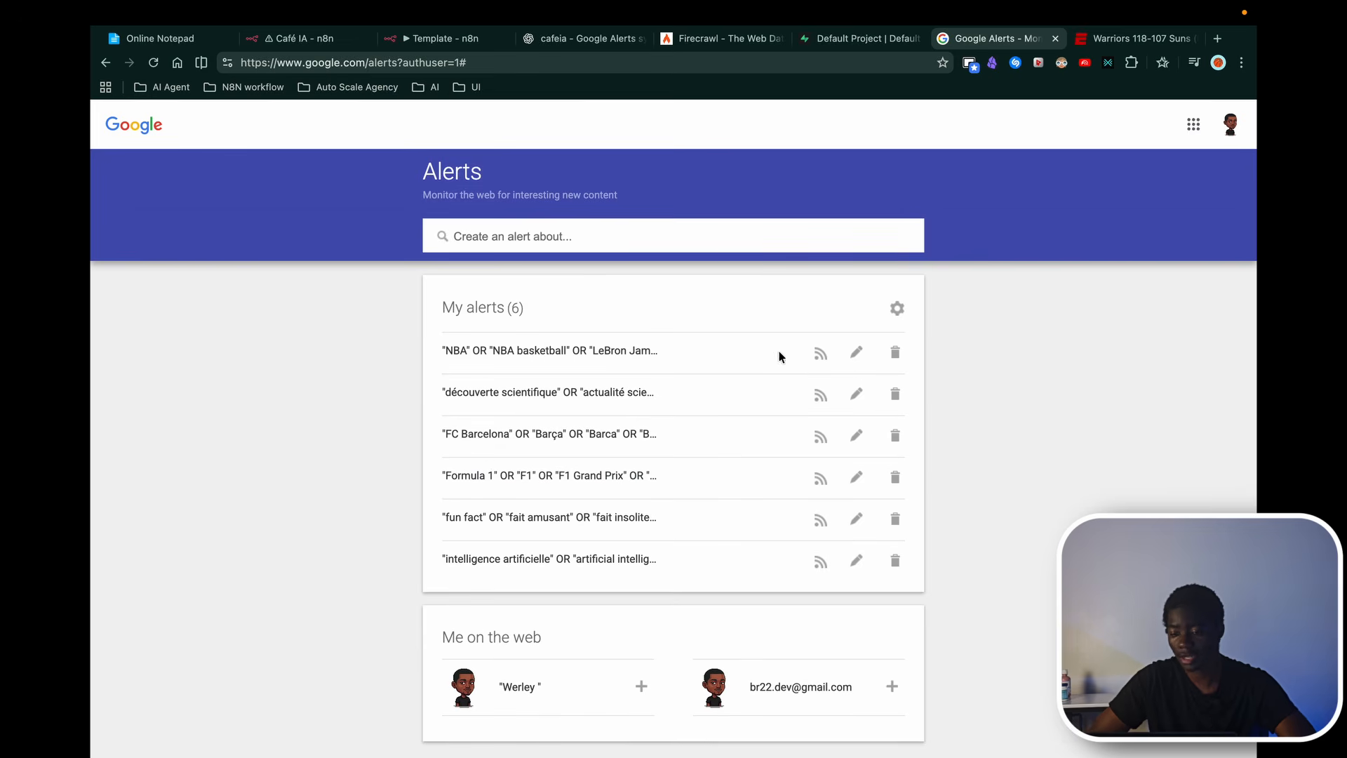
left_click(821, 354, "super")
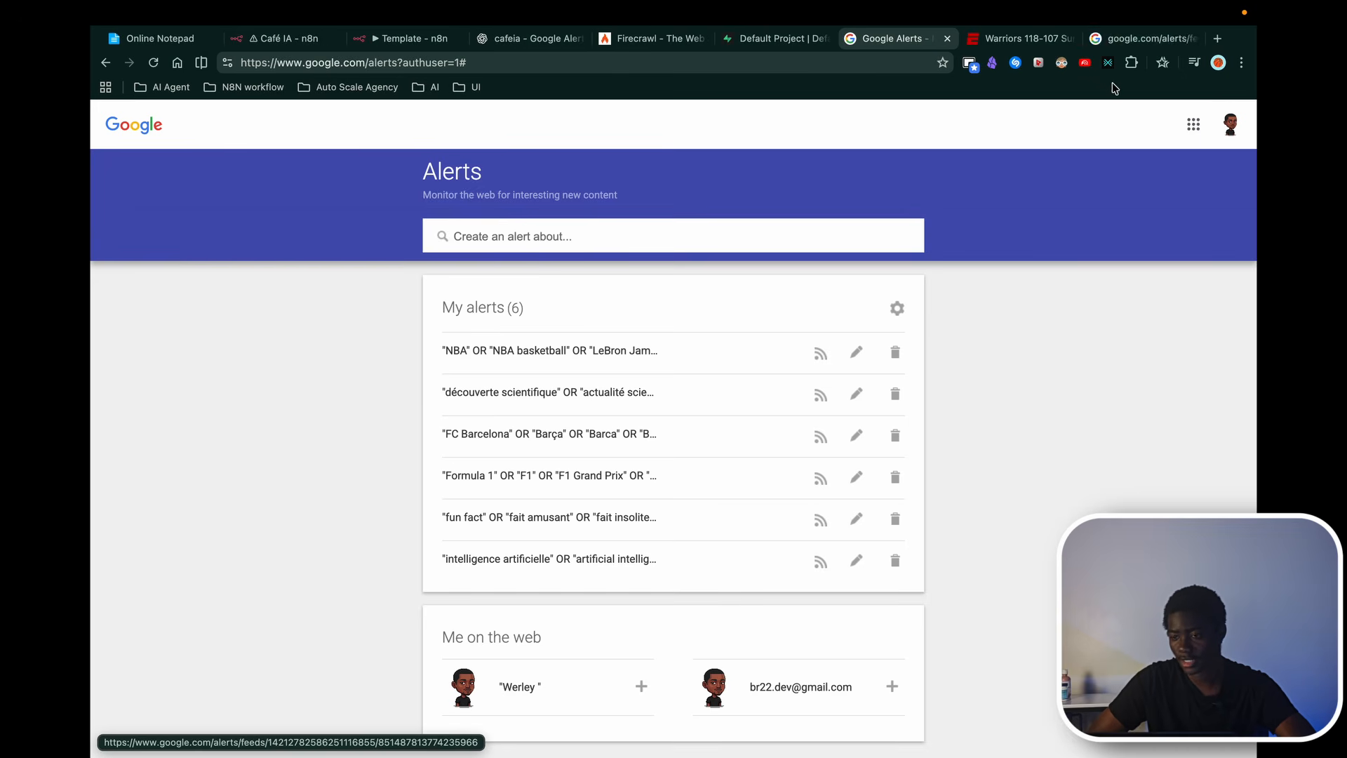
left_click(1138, 42)
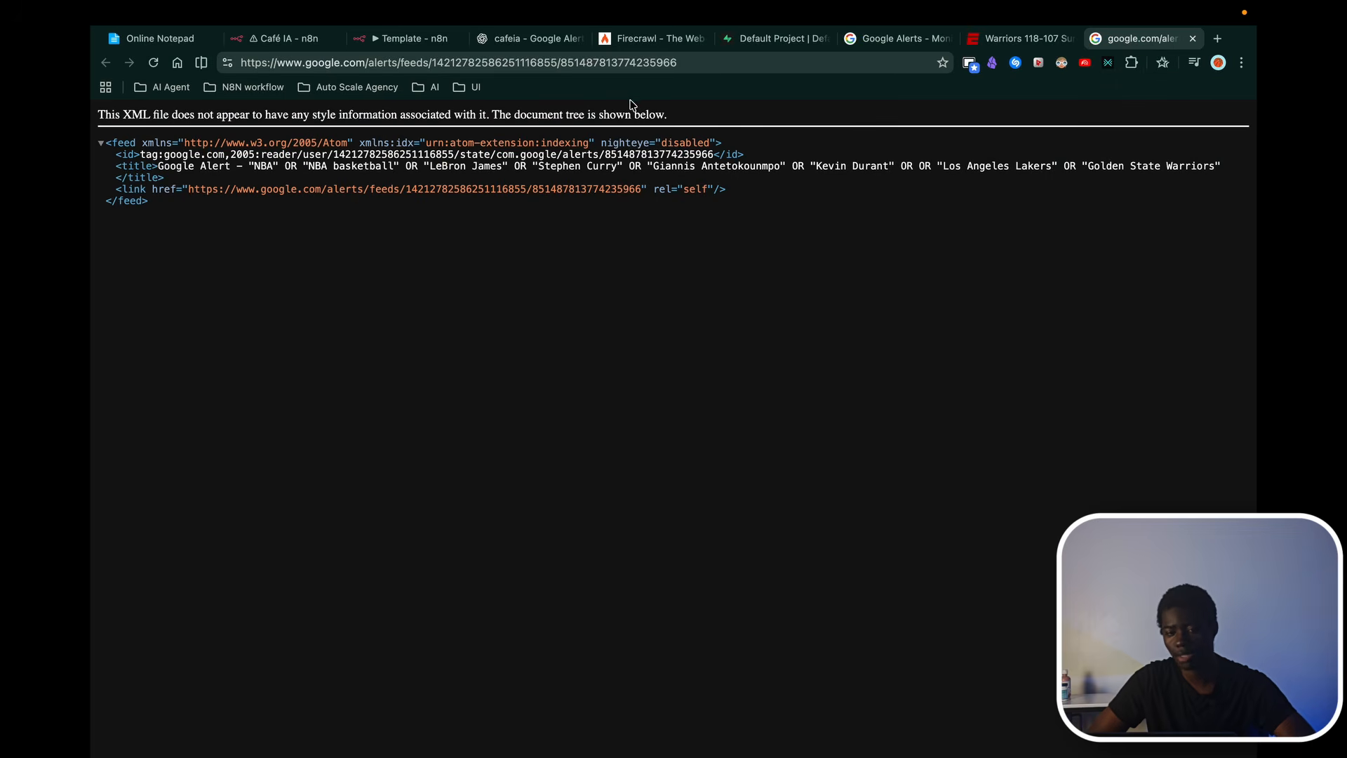
left_click(691, 64)
key("ctrl+c")
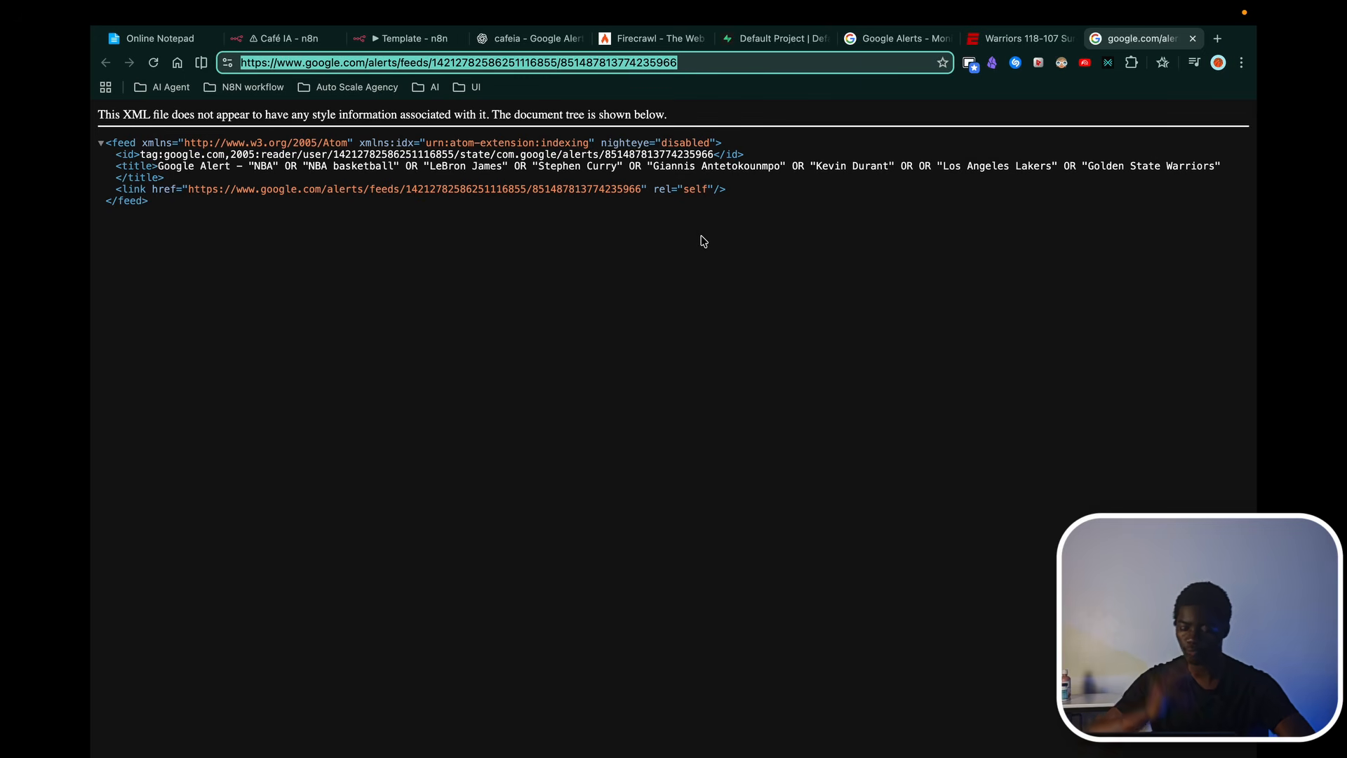
Step: Switch to the Template workflow in n8n and paste the NBA feed address as the RSS Read node's URL
left_click(393, 42)
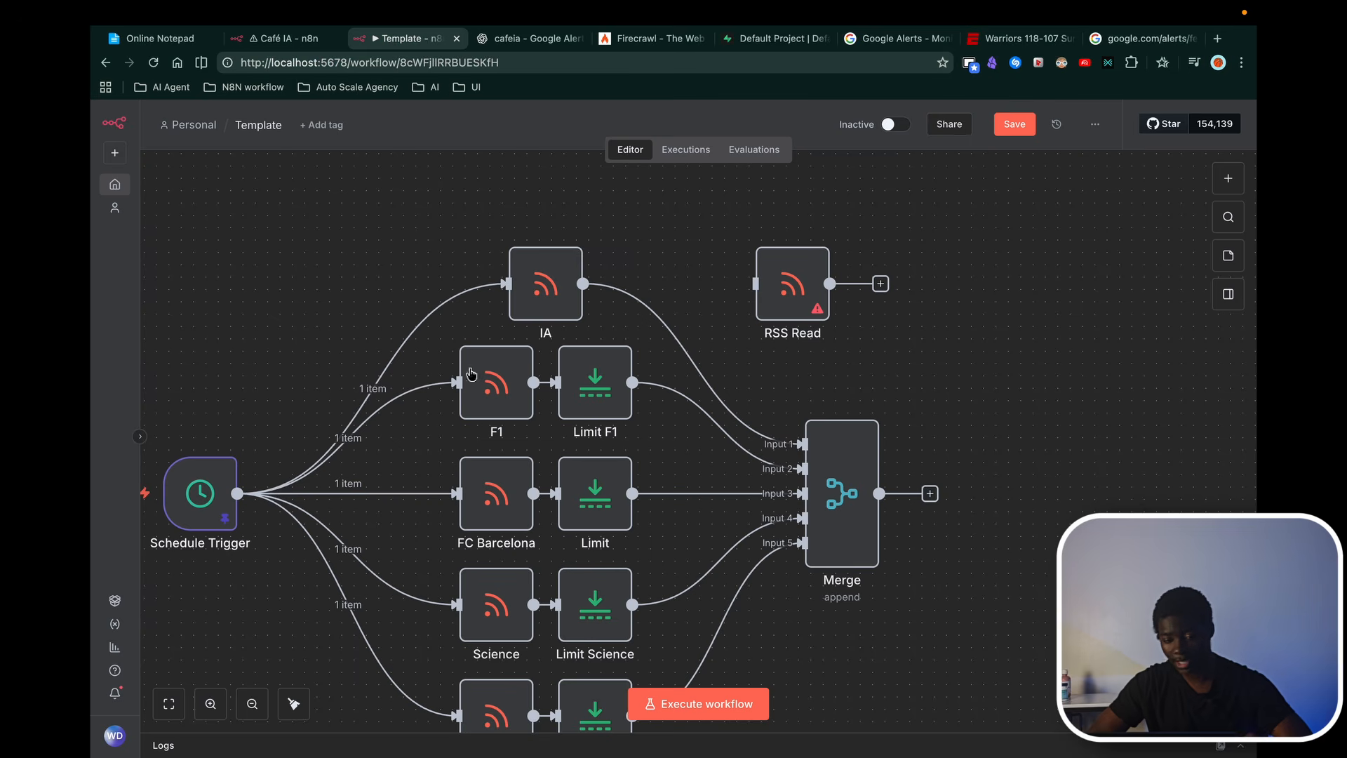
double_click(772, 287)
left_click(582, 225)
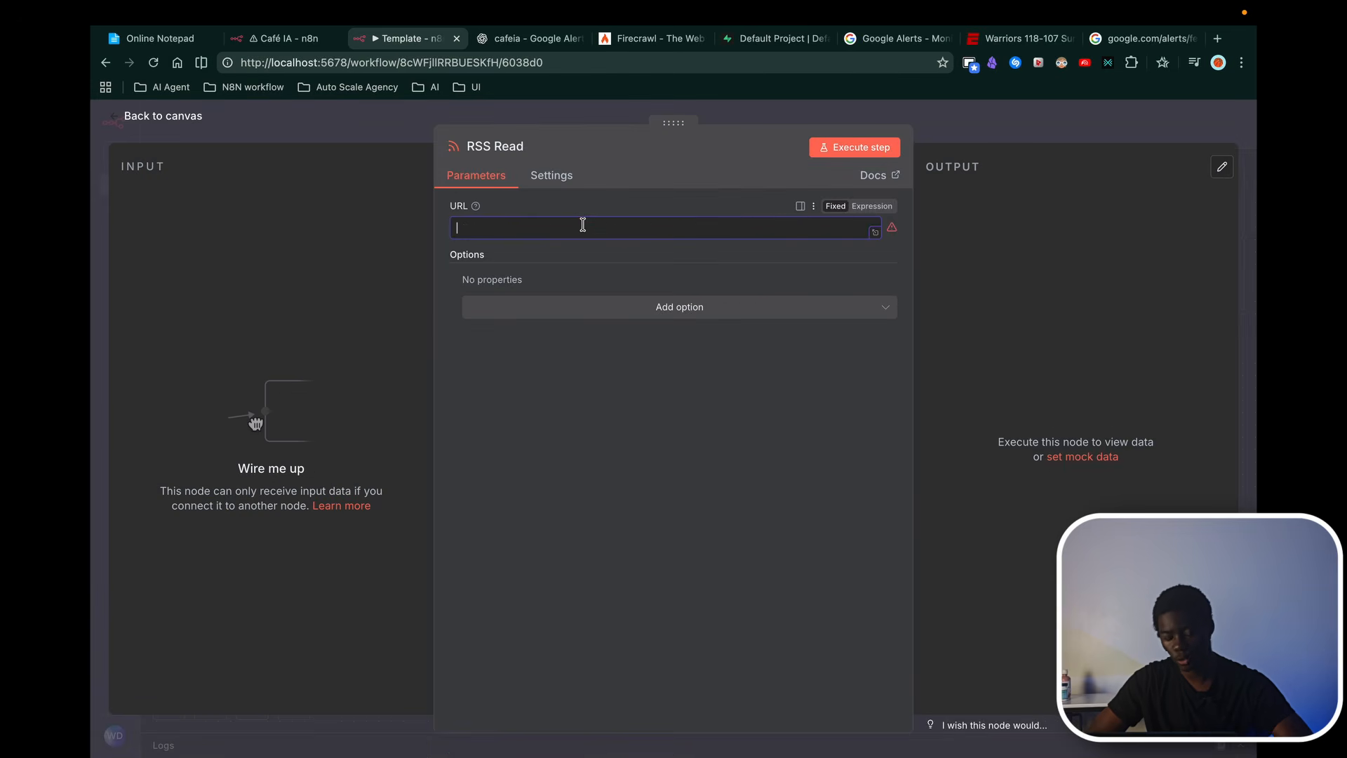
key("ctrl+v")
Step: Rename the RSS Read node as NBA and return to the canvas
left_click(517, 146)
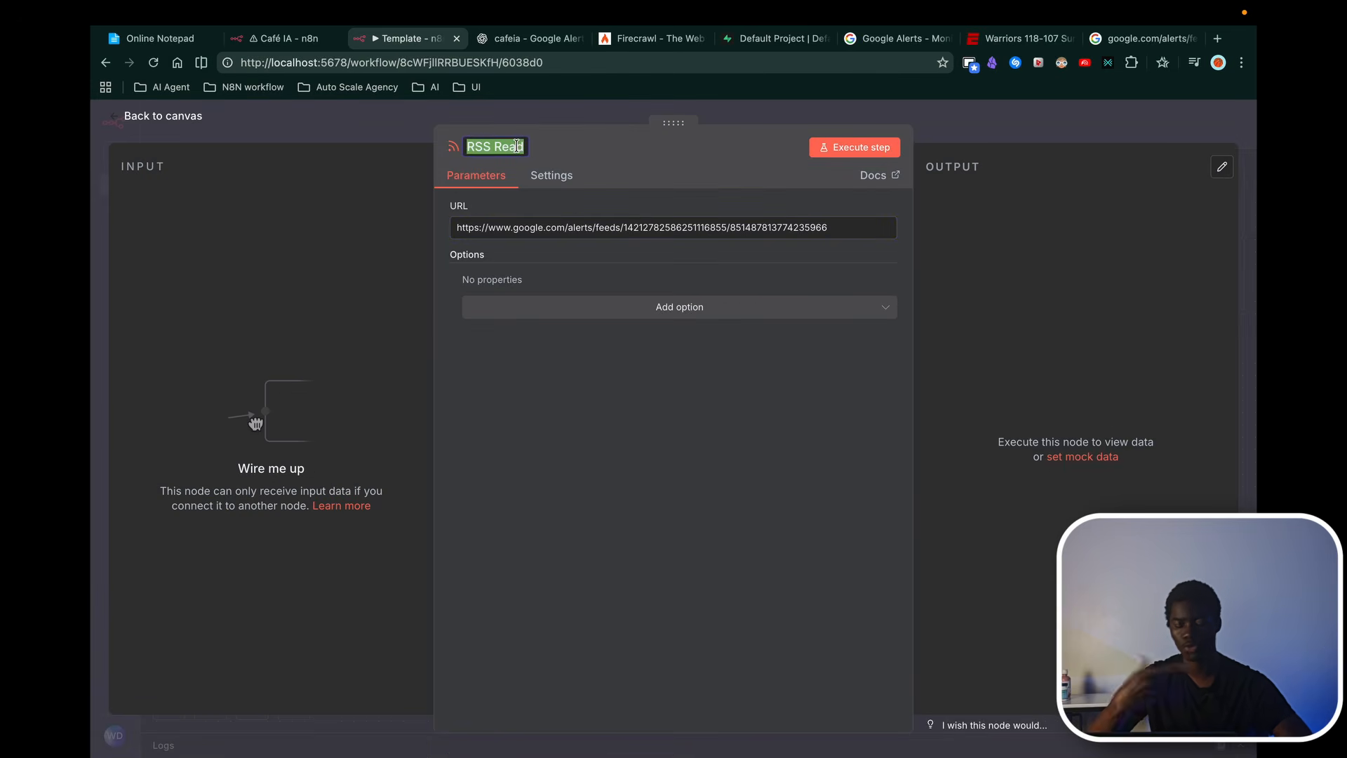
type("NBA")
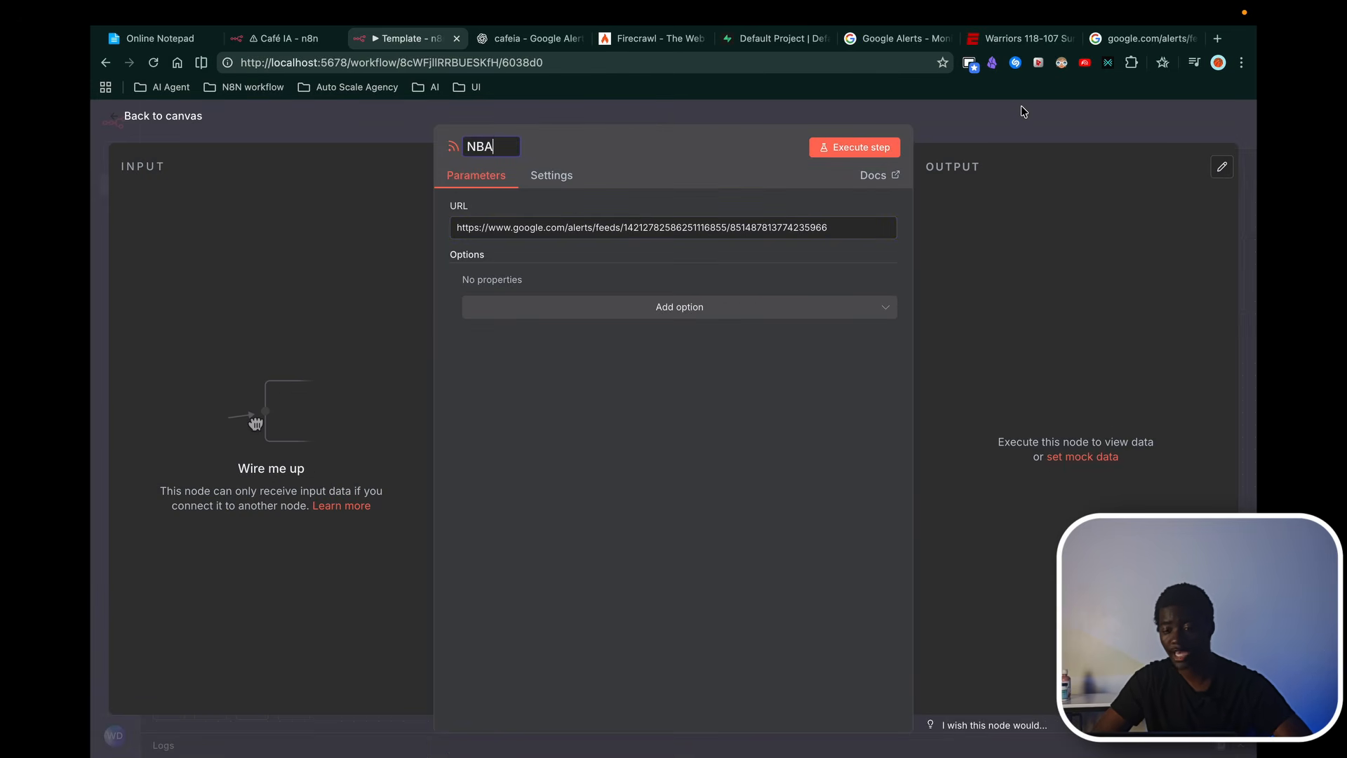
key("Return")
left_click(961, 139)
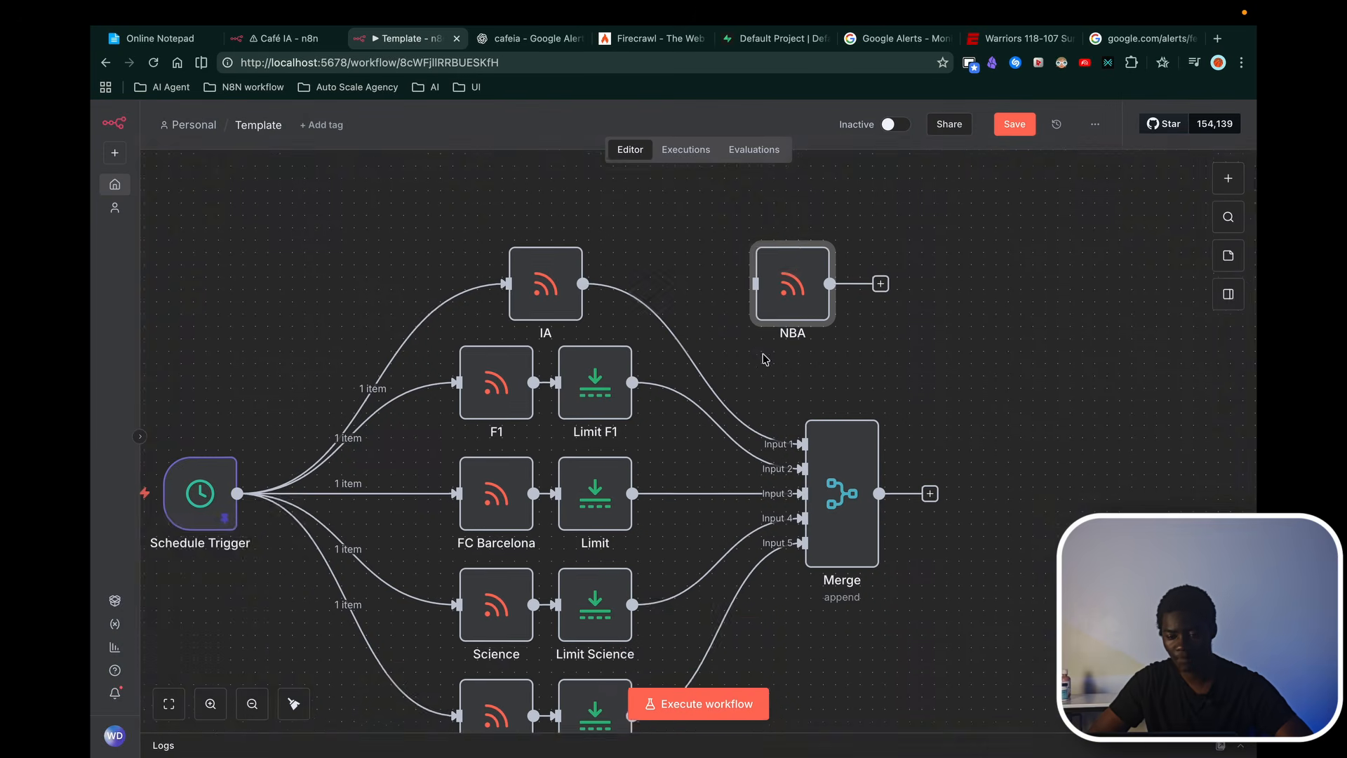
Step: Move the NBA node directly above the IA node and align it with that node
scroll(764, 357, "up", 2)
left_click_drag(827, 337, 565, 245)
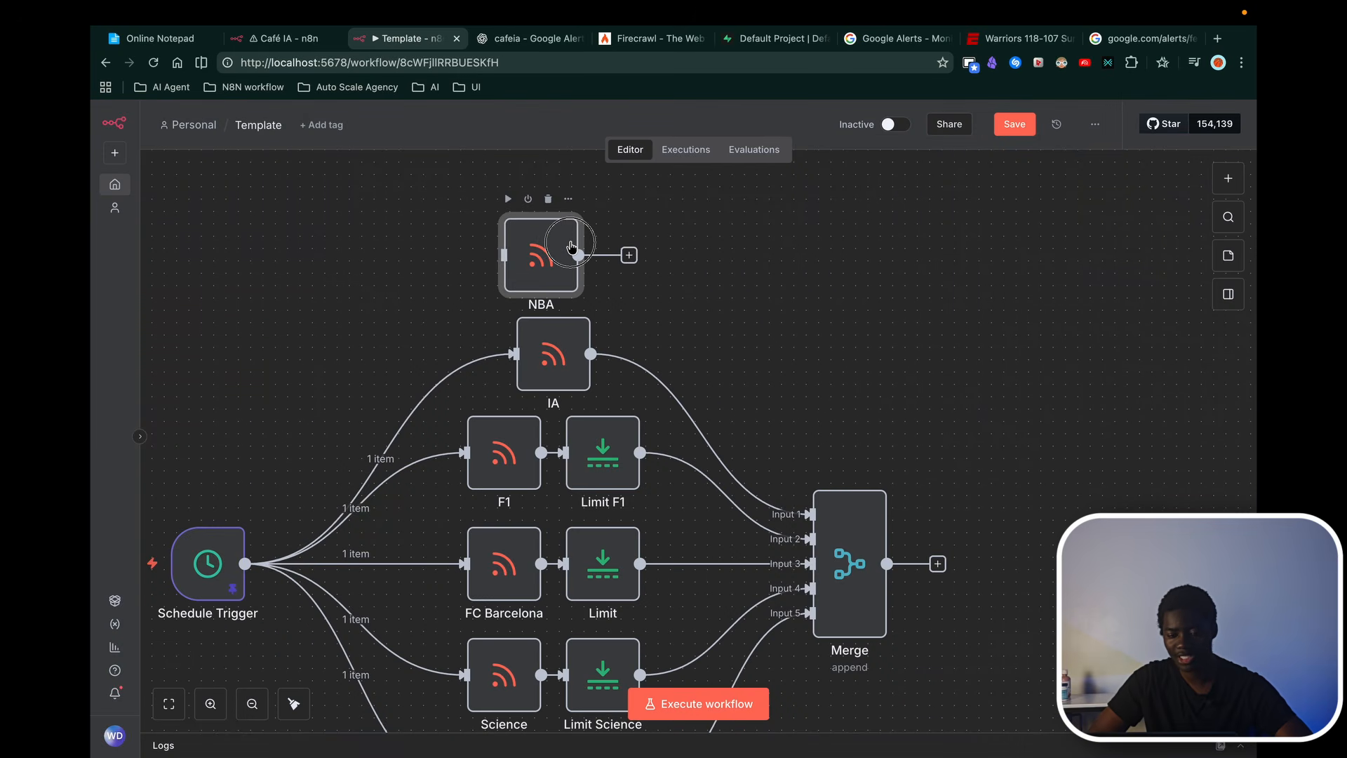
double_click(565, 244)
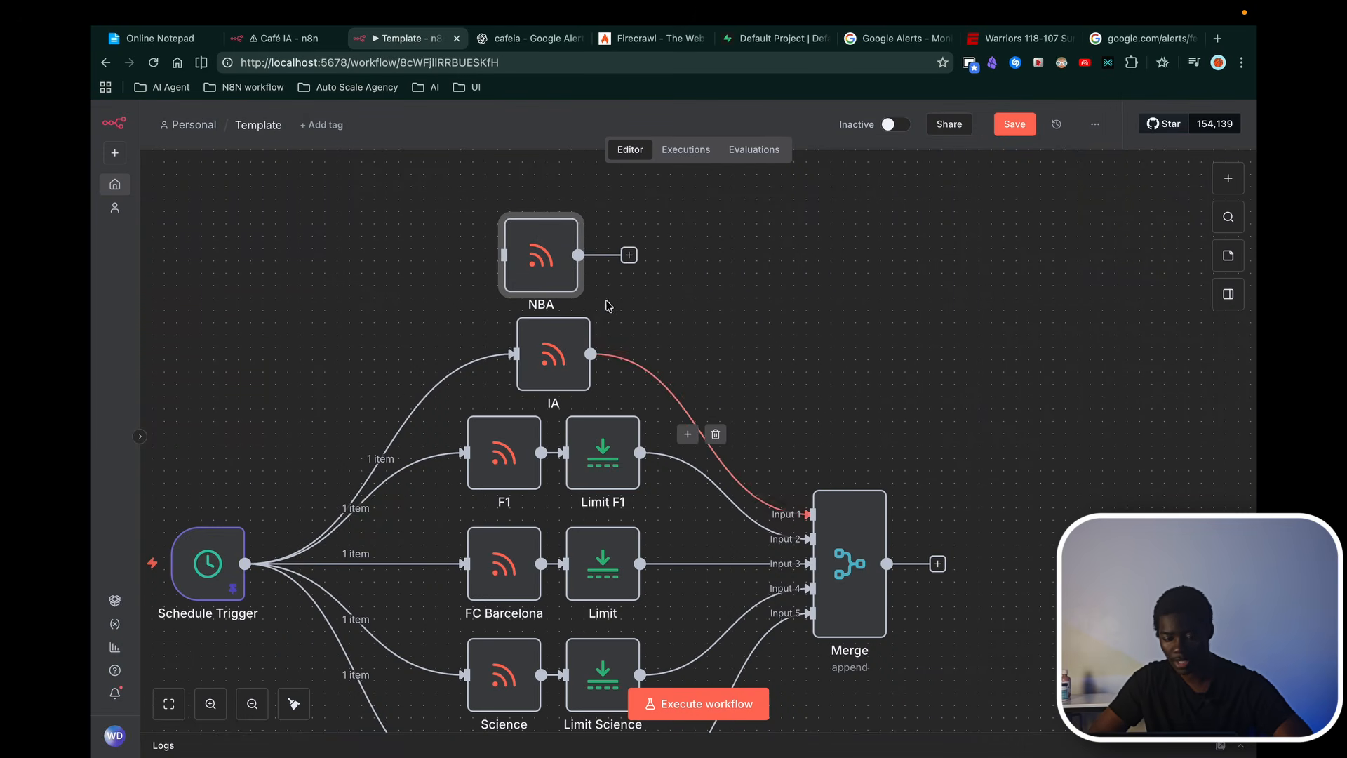
left_click_drag(558, 255, 570, 255)
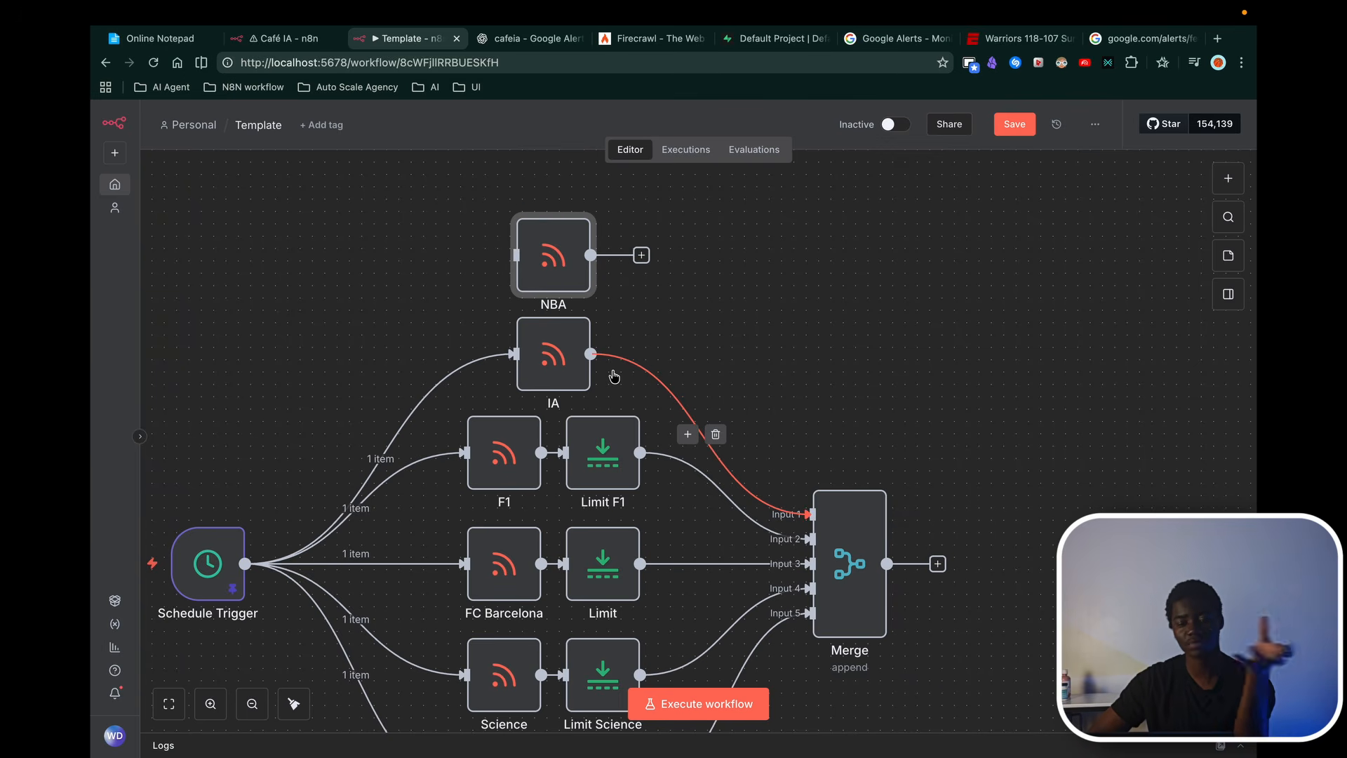
scroll(612, 374, "down", 2)
scroll(611, 374, "down", 2)
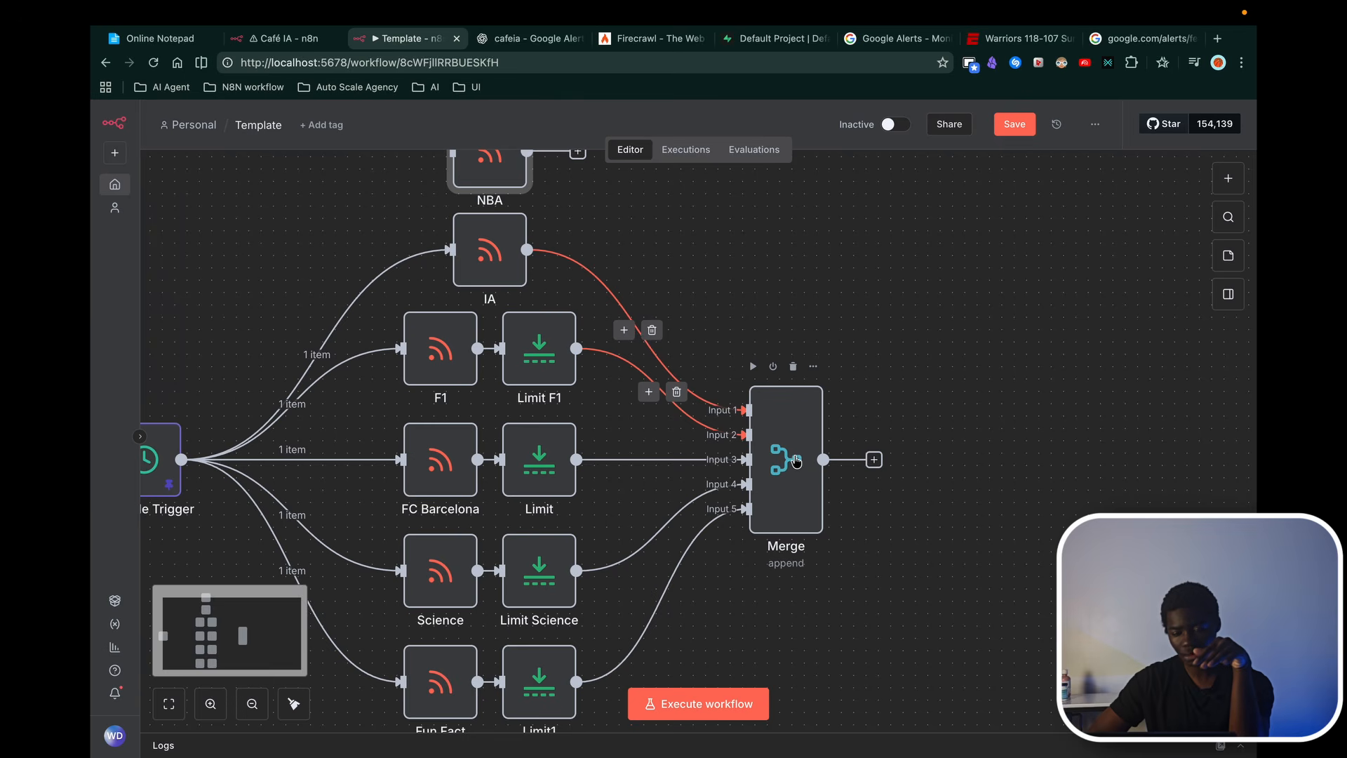
left_click(495, 270)
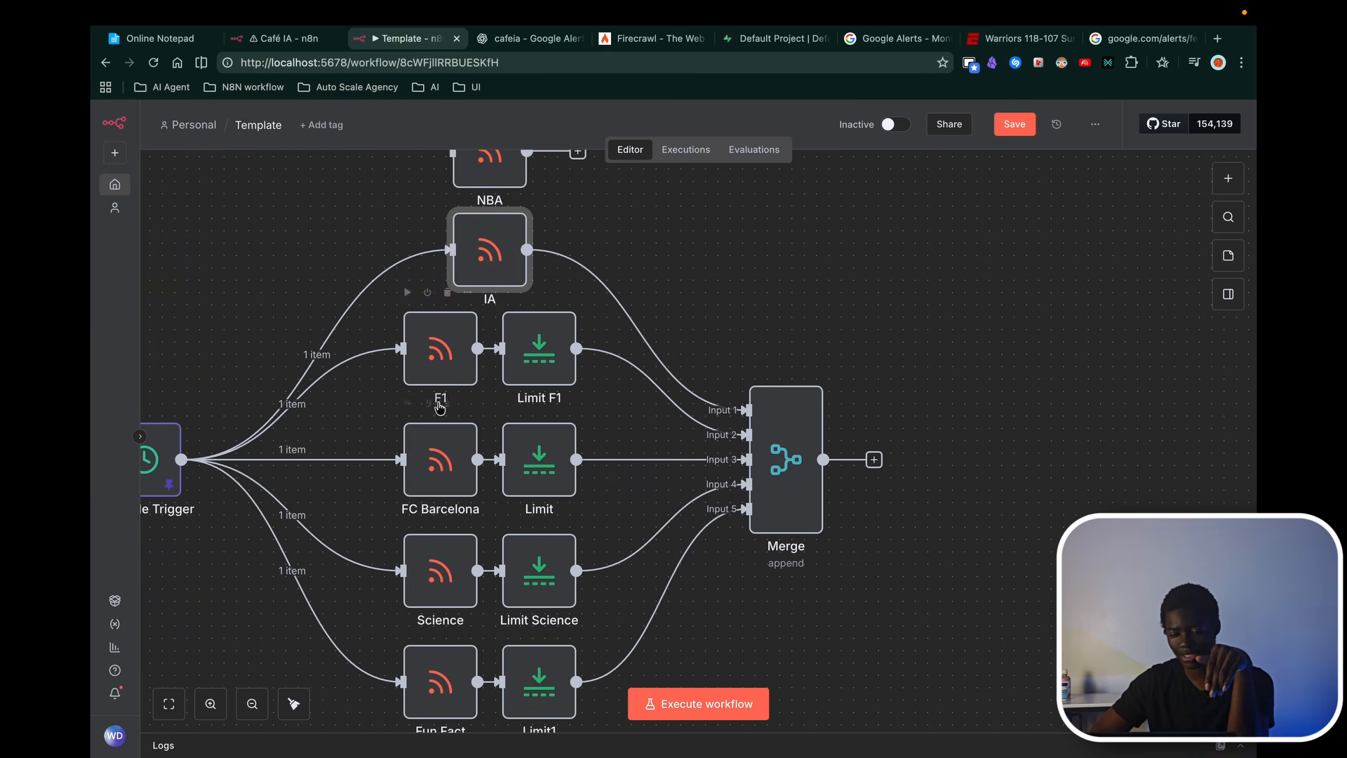
left_click(445, 404)
key("ctrl+z")
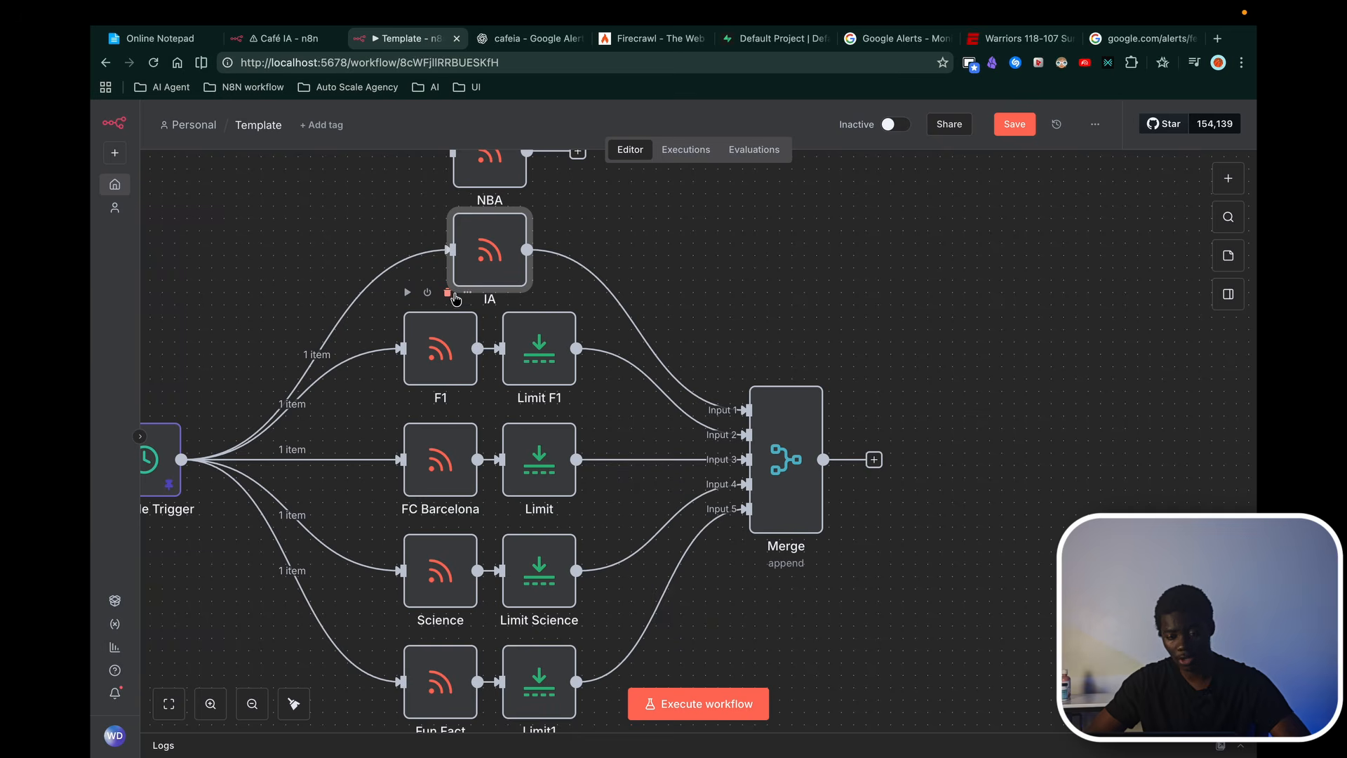
Step: Execute the workflow from the Schedule Trigger and check how many items each branch sends through the Merge node
scroll(474, 400, "left", 2)
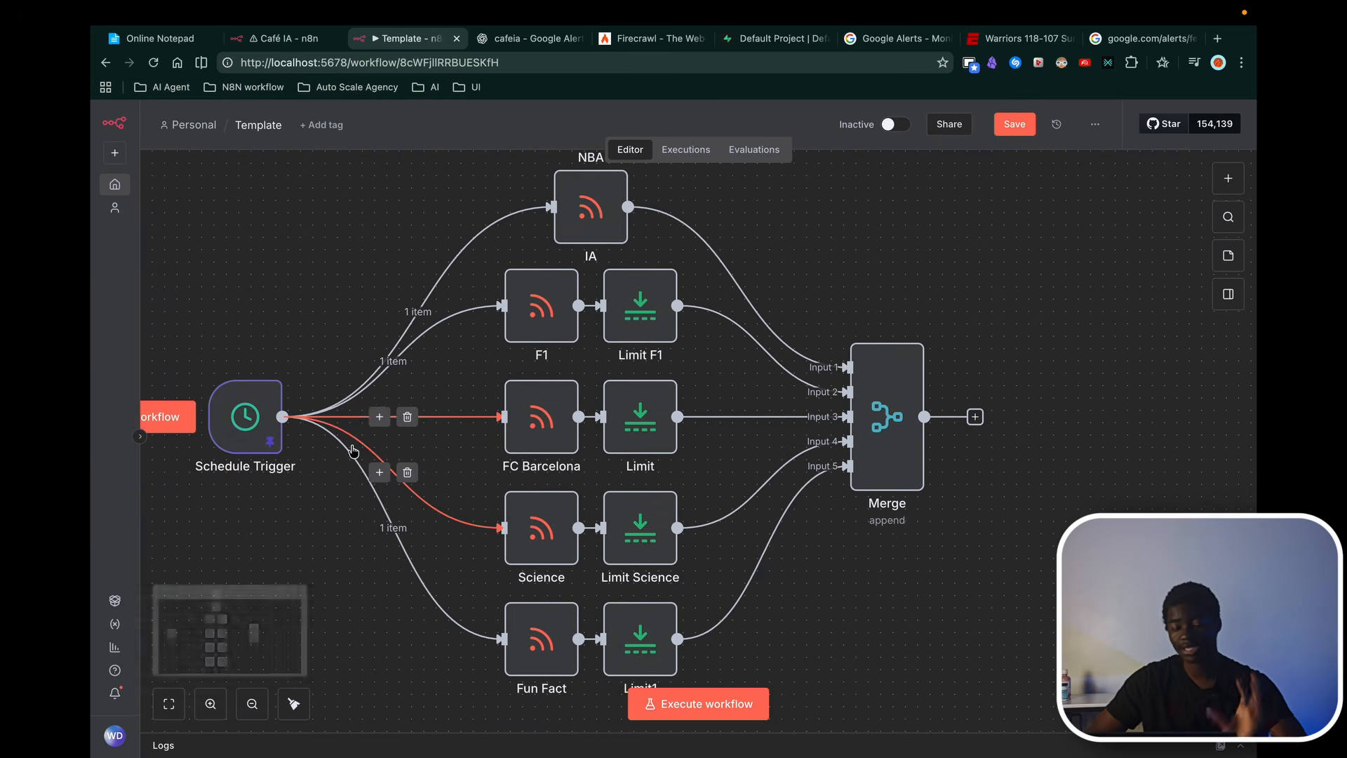
scroll(352, 451, "left", 1)
left_click(278, 352)
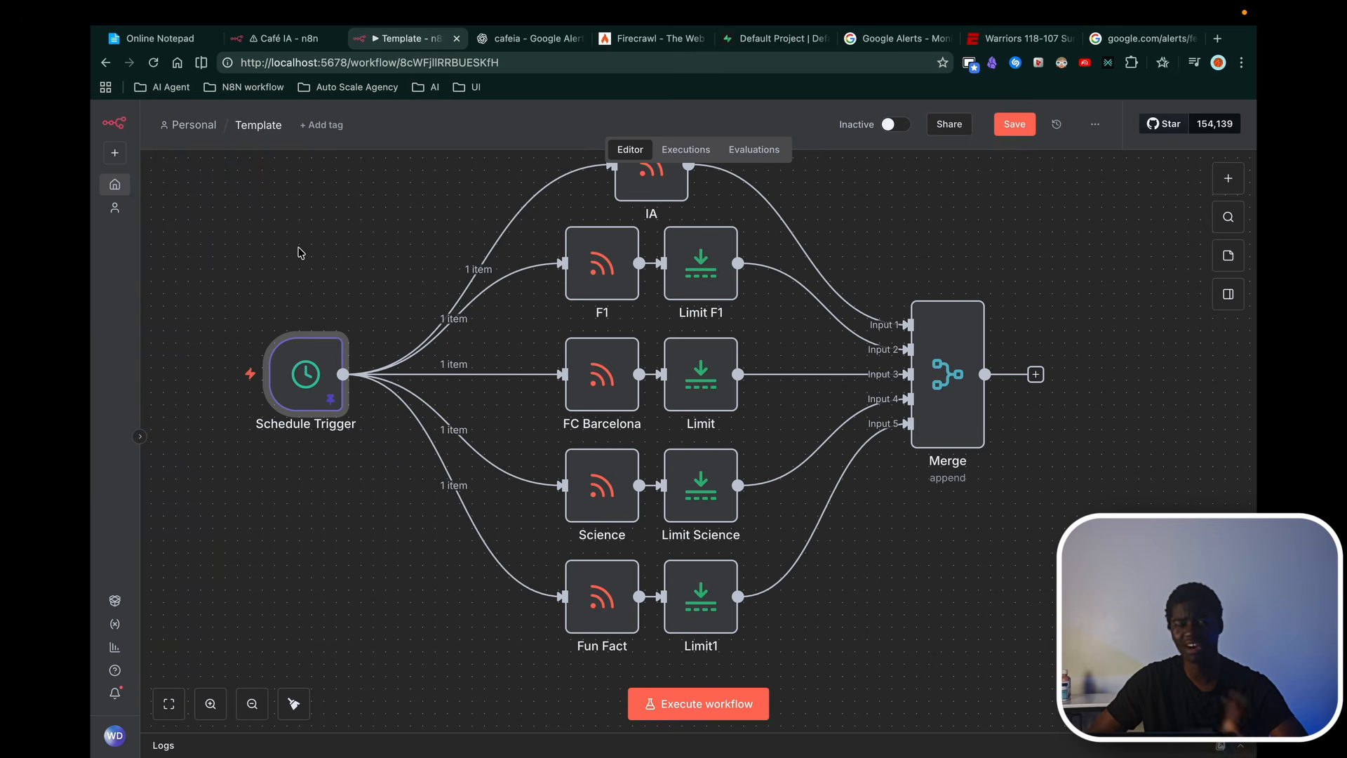
left_click(197, 373)
scroll(770, 404, "right", 4)
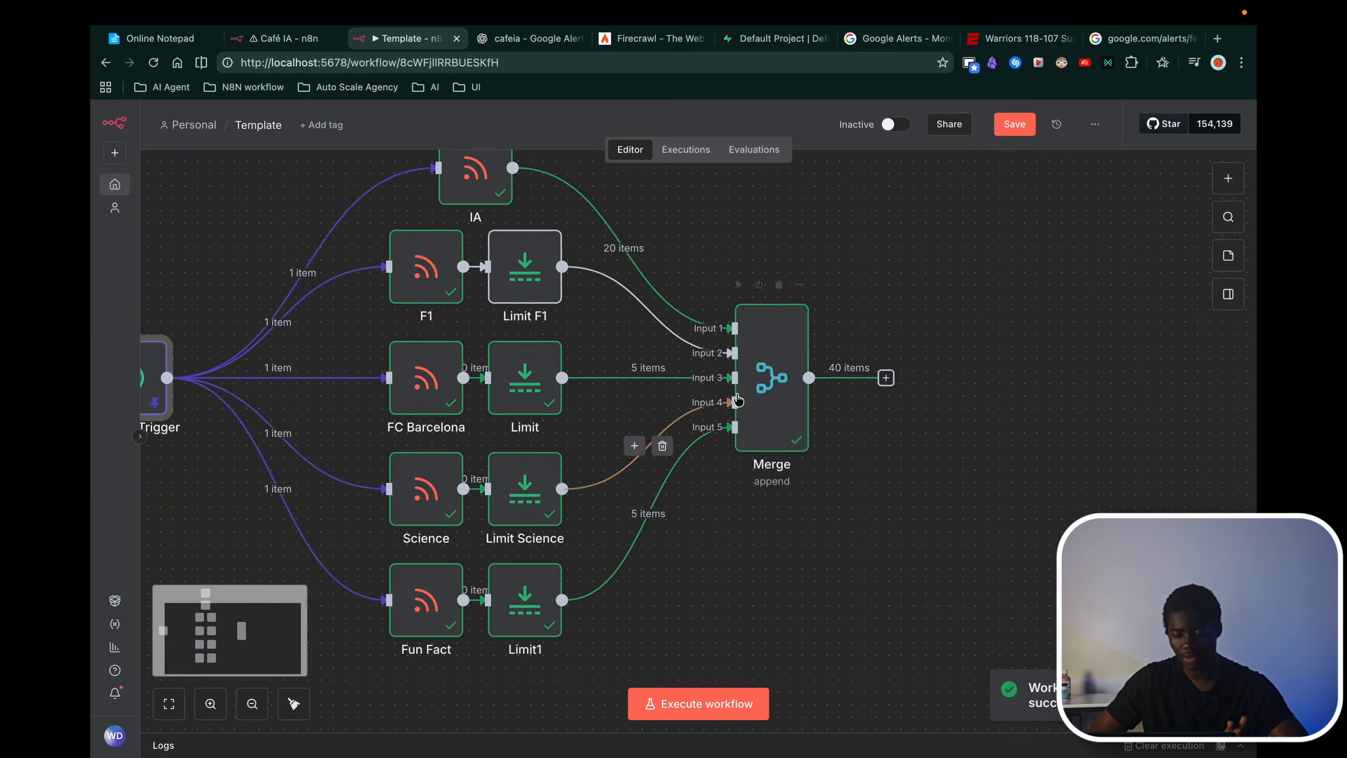
left_click_drag(775, 385, 884, 267)
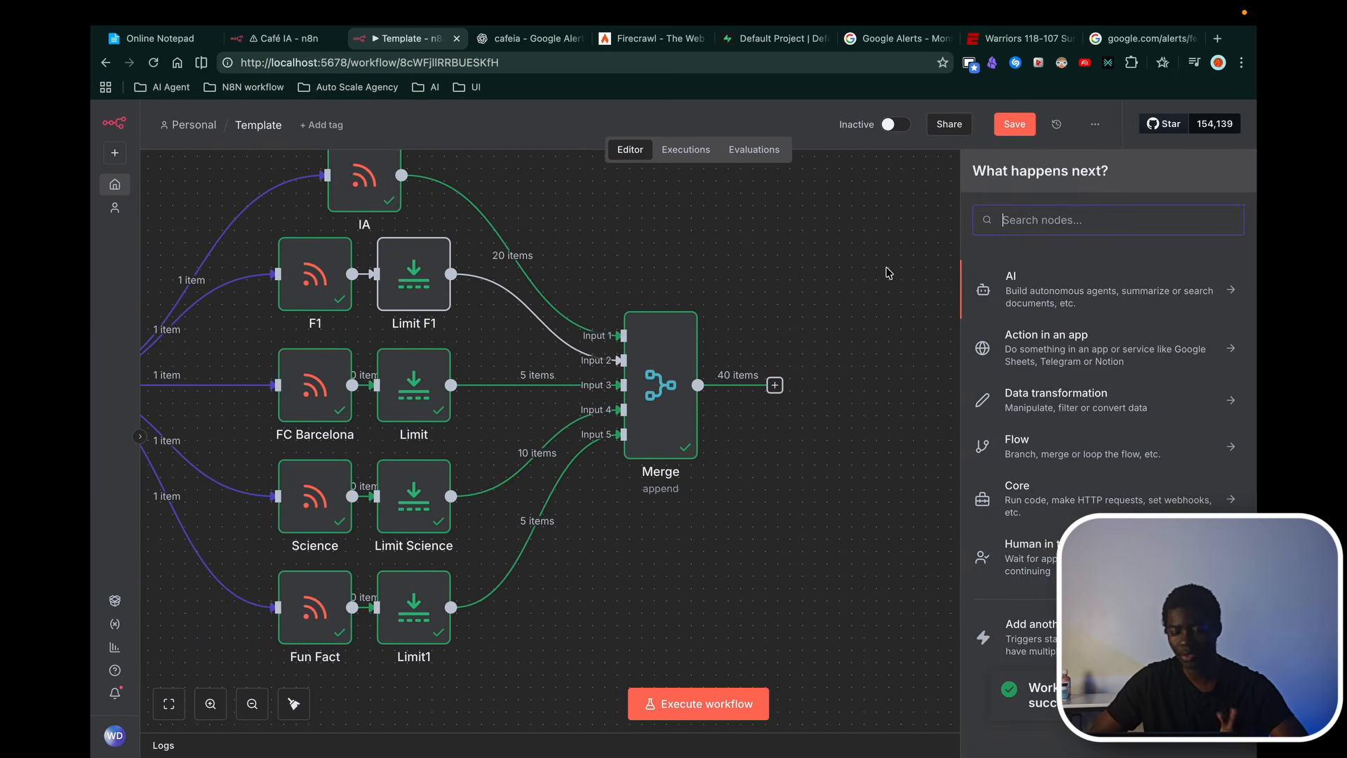
left_click(751, 242)
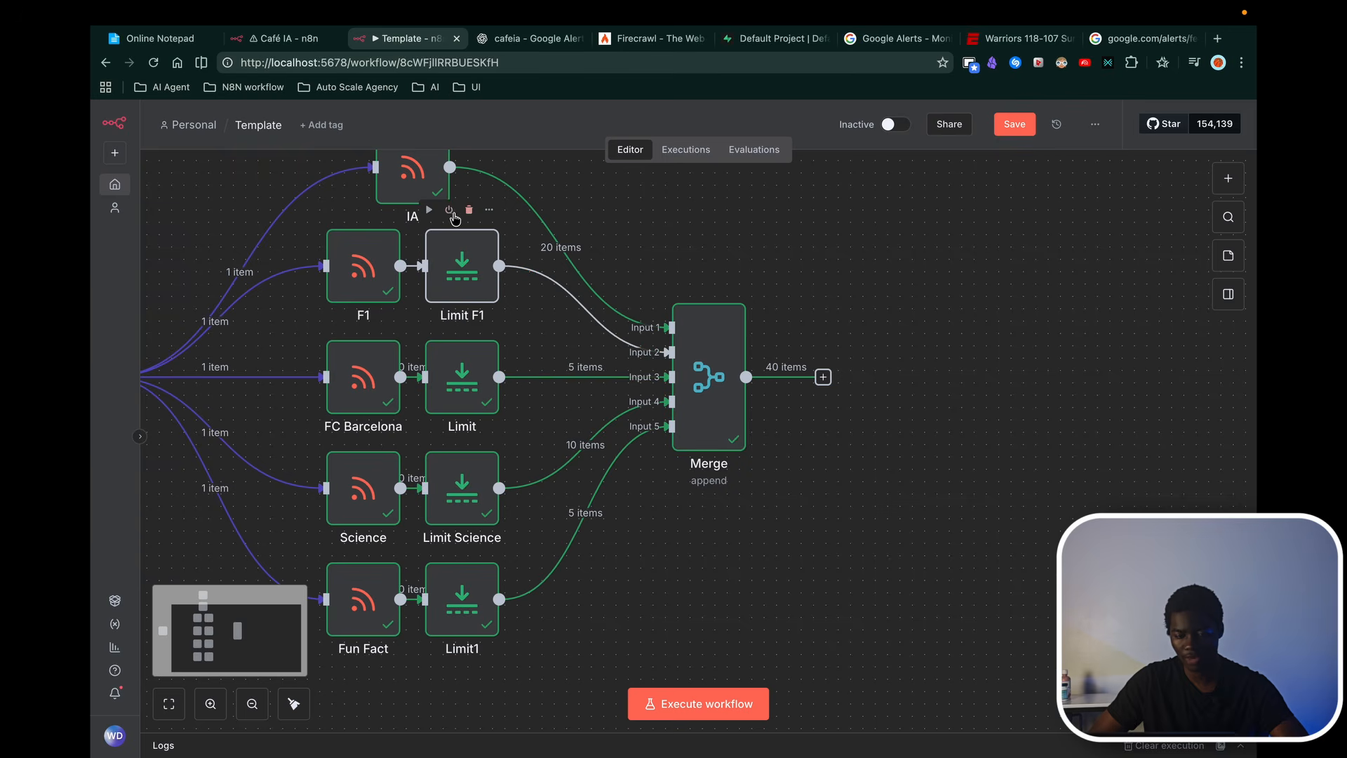
Step: Deactivate the Limit F1, Limit, Limit Science and Limit1 nodes
left_click(449, 209)
left_click(449, 320)
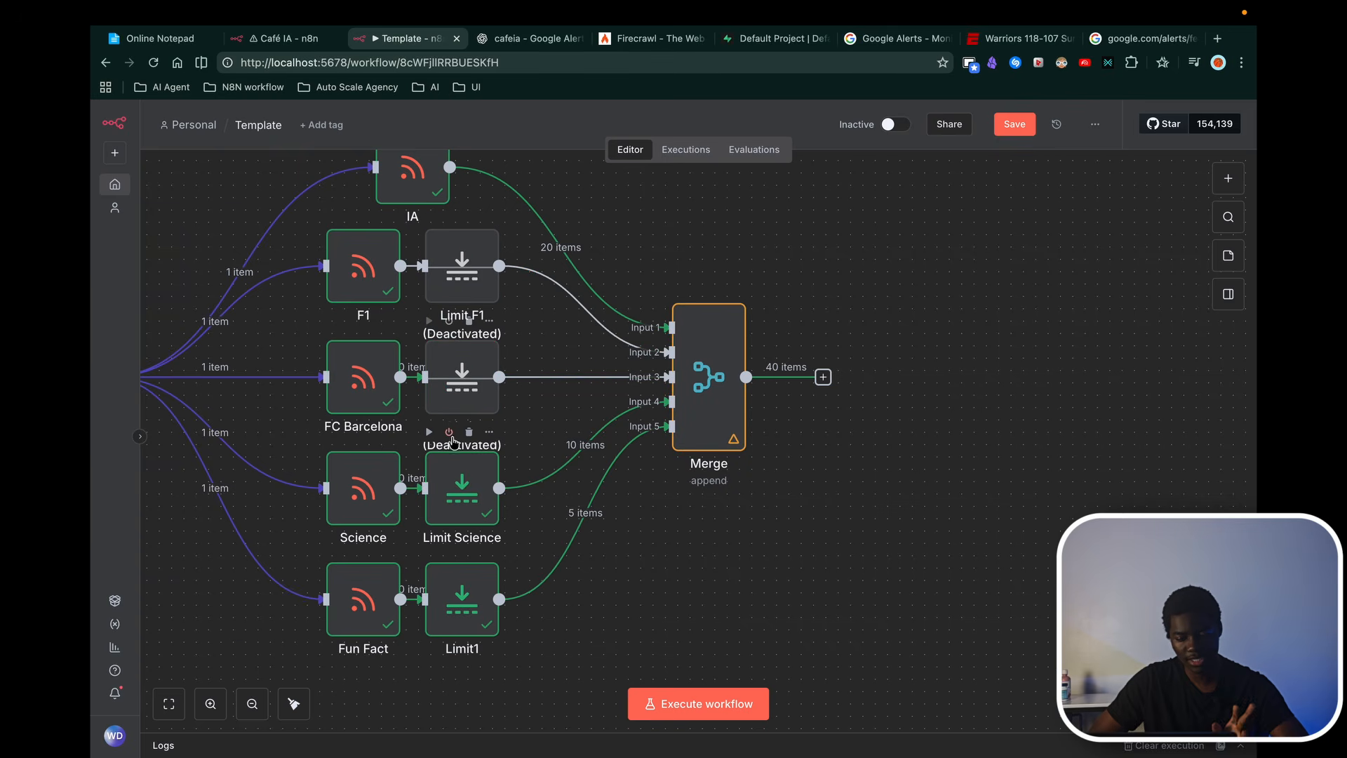
left_click(449, 432)
left_click(449, 543)
Step: Execute the workflow again from the Schedule Trigger and check the item counts without the limits
scroll(224, 318, "left", 5)
scroll(225, 317, "down", 2)
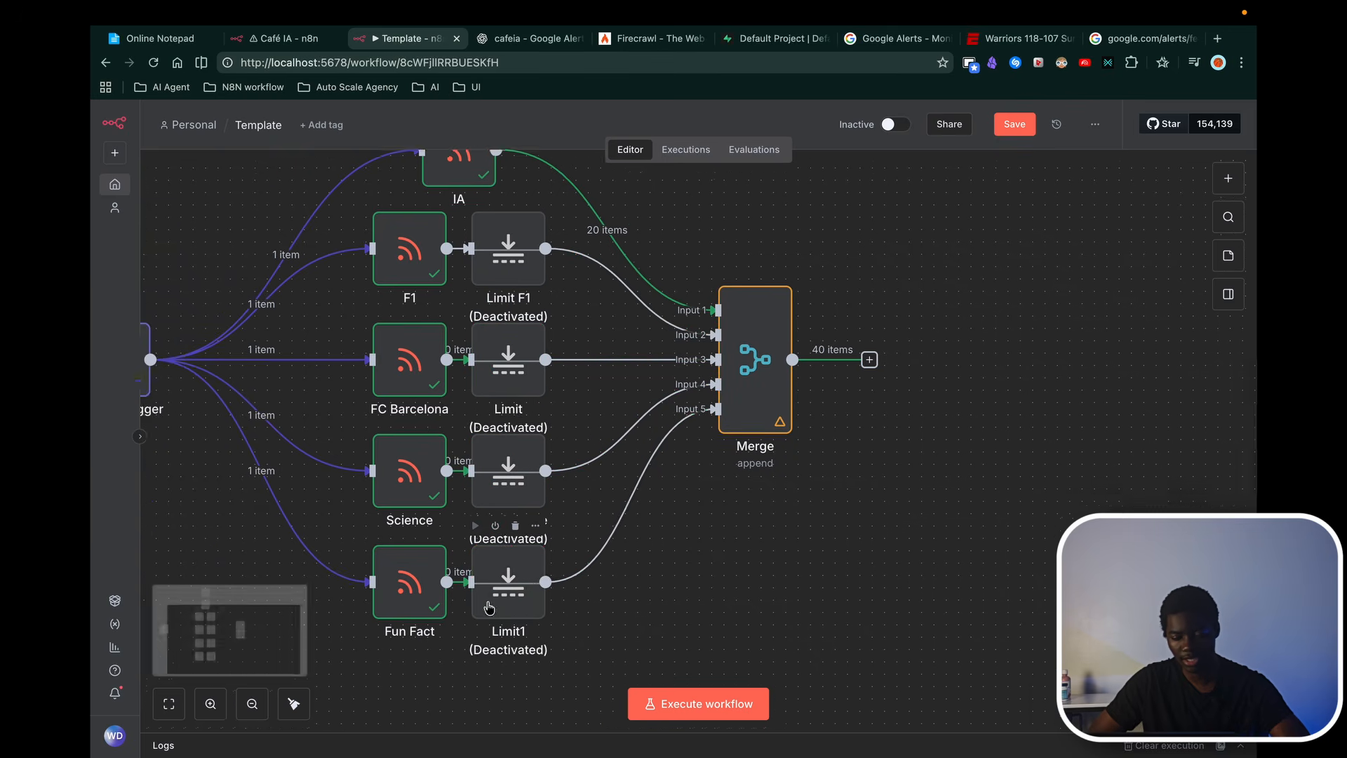
left_click(225, 317)
scroll(634, 309, "right", 5)
scroll(639, 314, "left", 5)
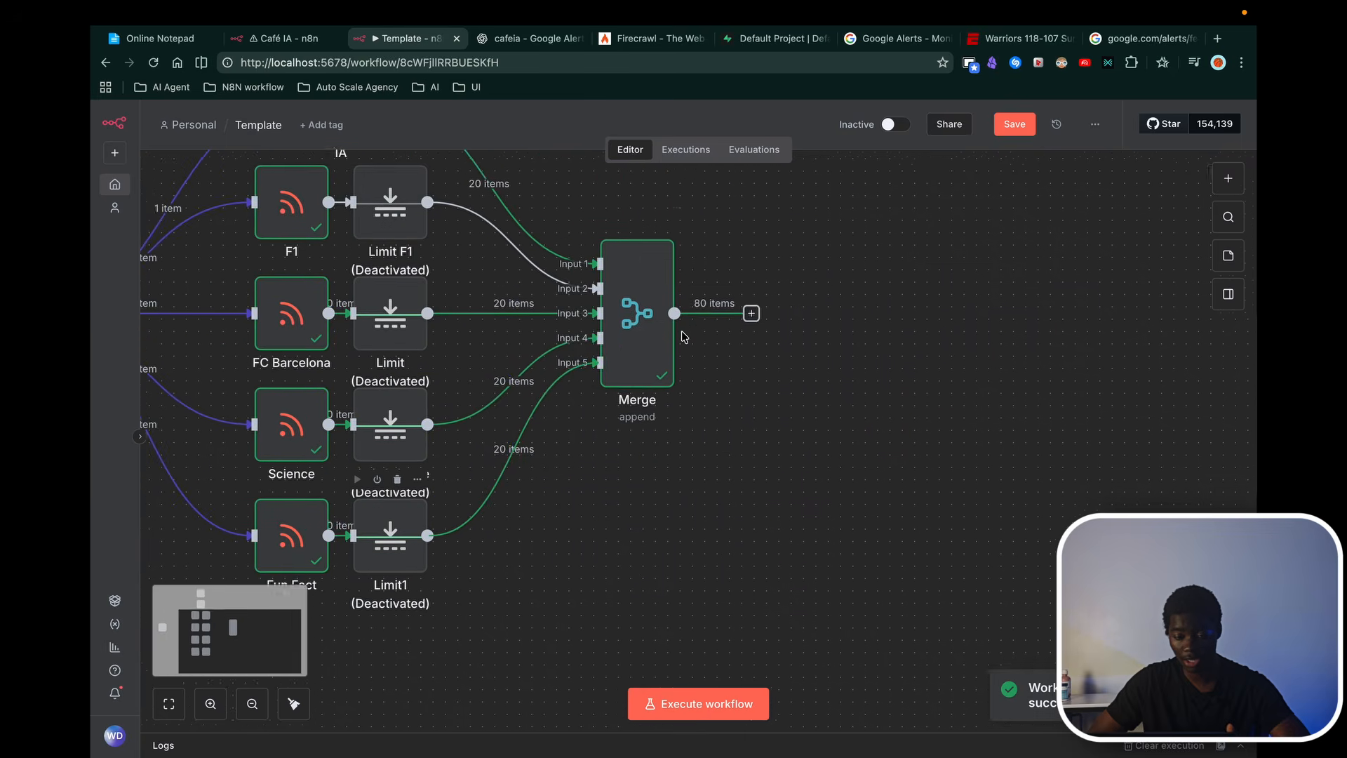
Step: Inspect the Science and F1 RSS nodes to check the articles their feeds return
scroll(561, 323, "down", 1)
double_click(586, 376)
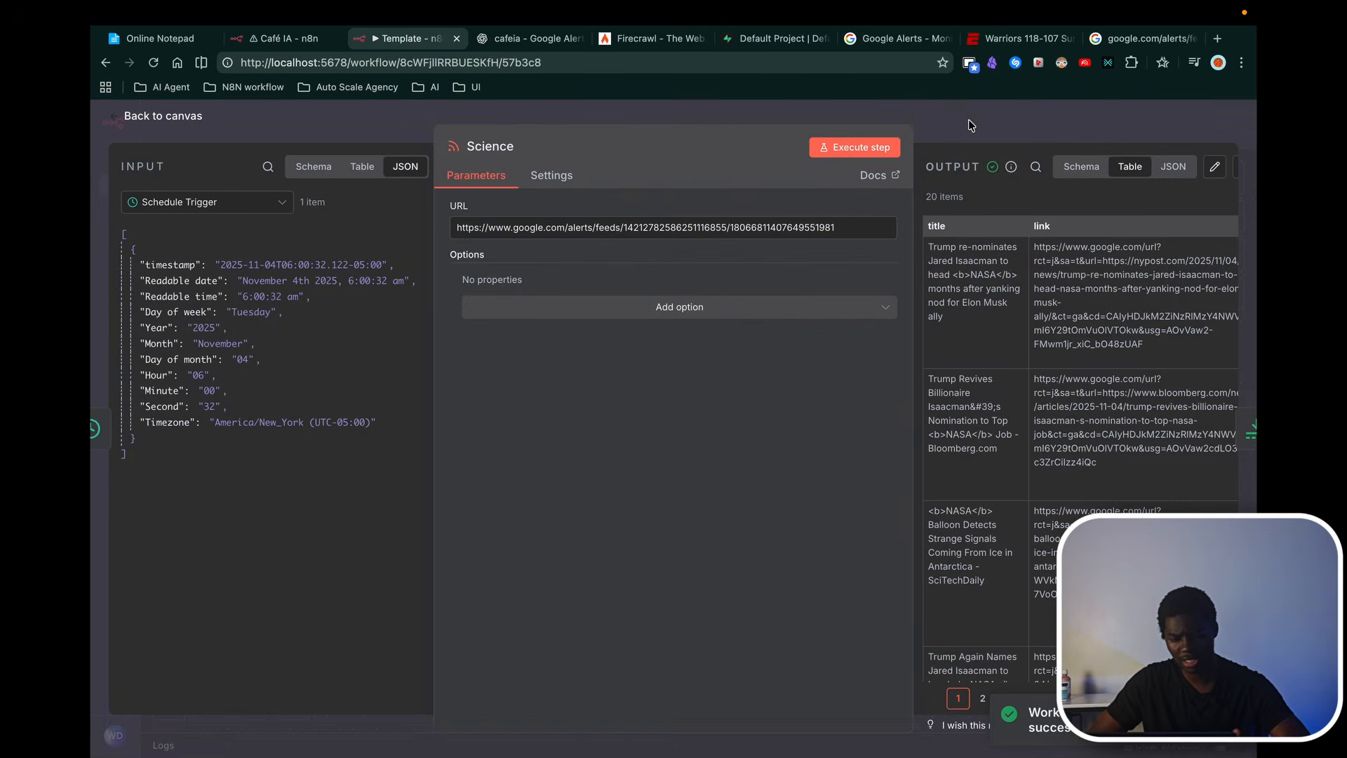
key("Escape")
left_click(652, 491)
scroll(631, 421, "up", 4)
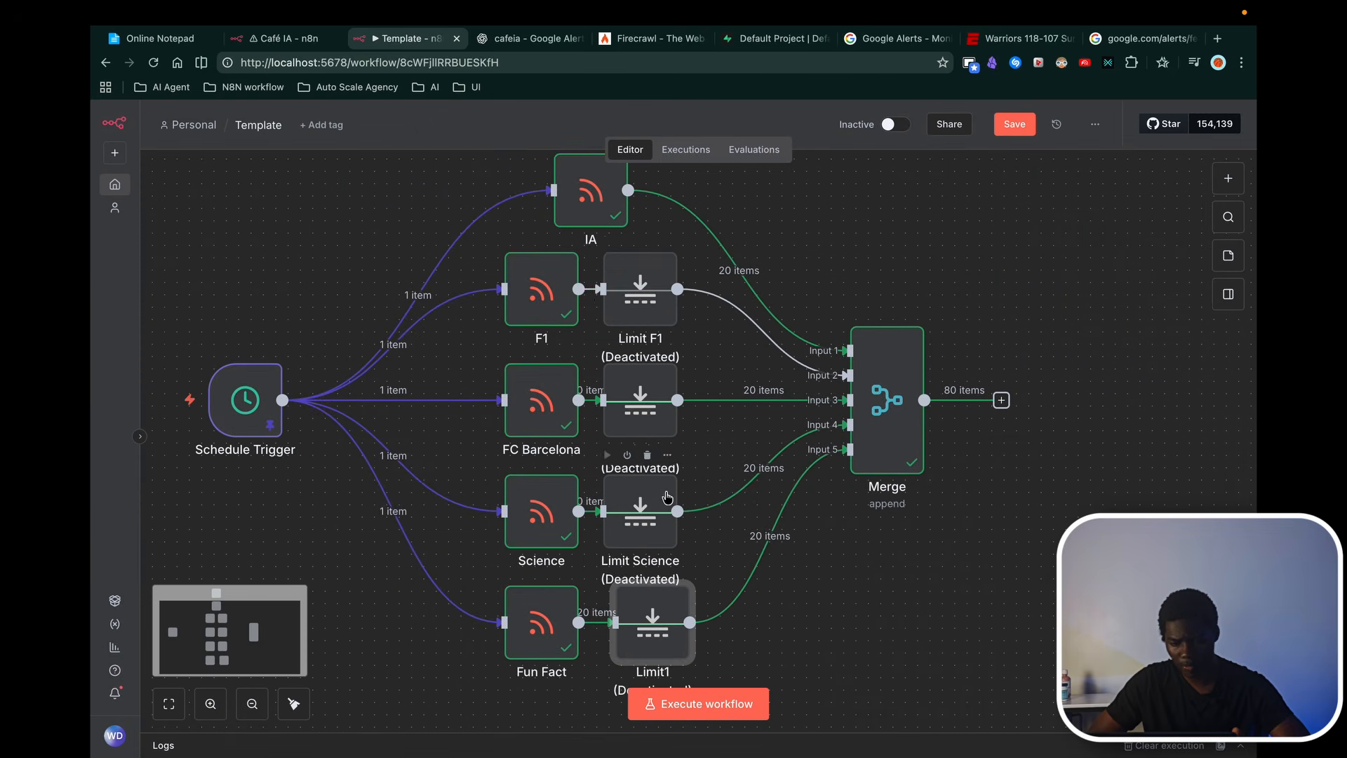
double_click(543, 293)
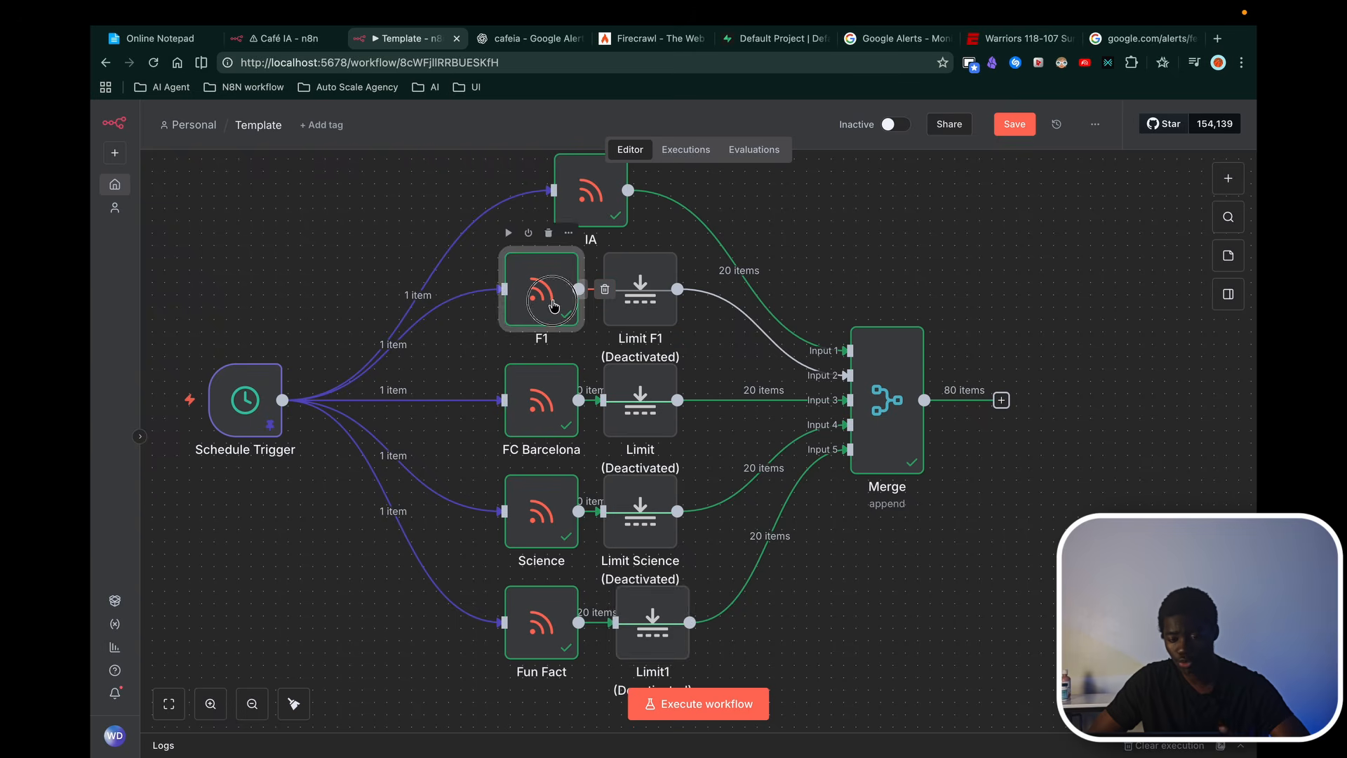
left_click(1022, 129)
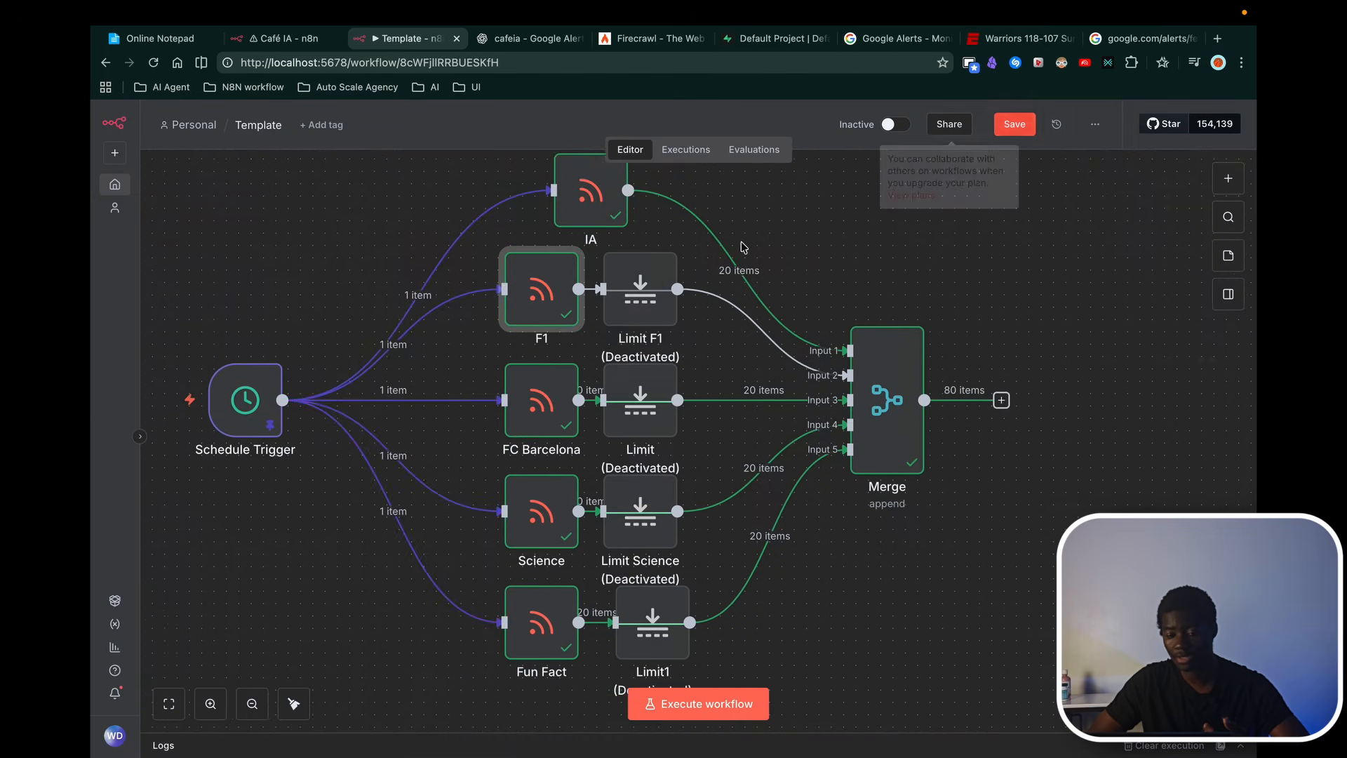
Step: Connect the Schedule Trigger's output to the NBA RSS node
left_click(414, 393)
scroll(491, 386, "right", 10)
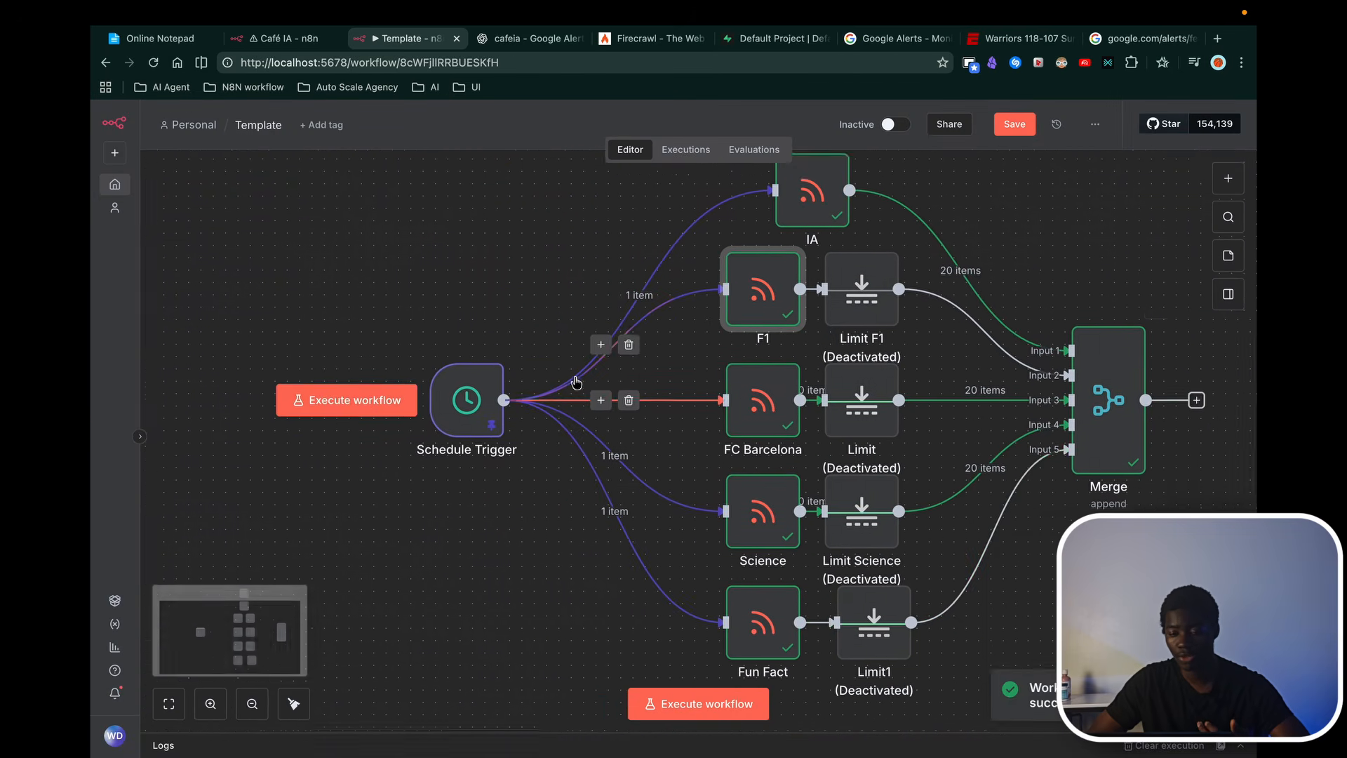
scroll(575, 377, "left", 5)
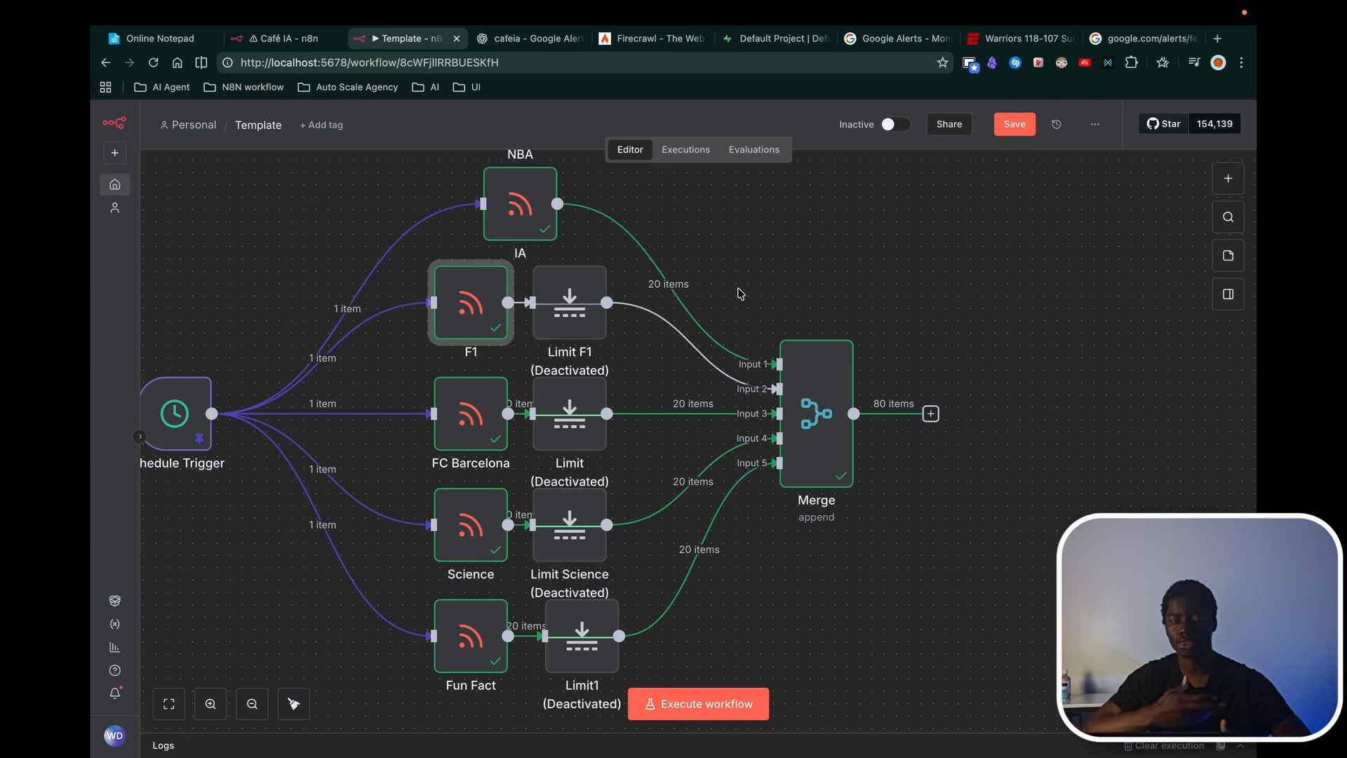
scroll(691, 393, "up", 5)
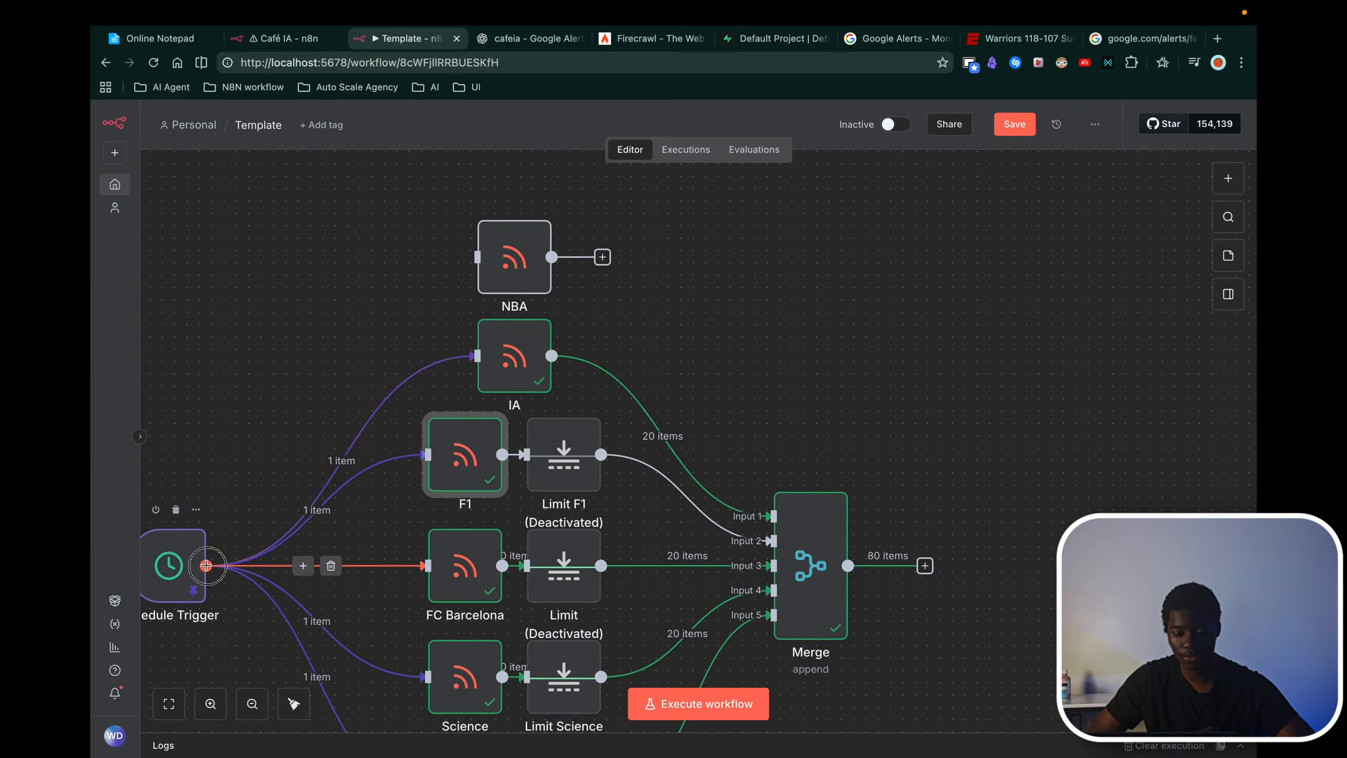
left_click_drag(206, 565, 477, 257)
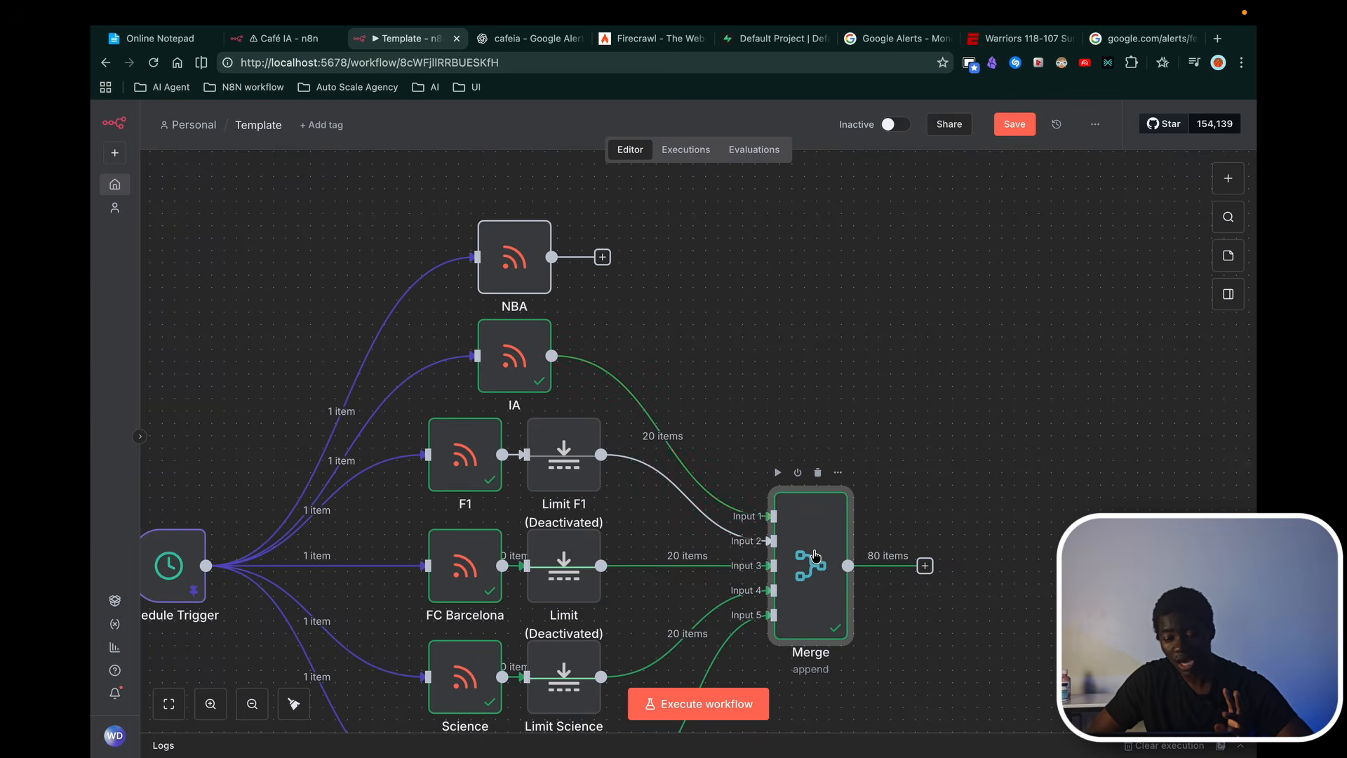
Step: Set the Merge node's number of inputs to 6 and connect the NBA node, repositioned below Fun Fact, to Input 6
double_click(811, 566)
left_click(517, 285)
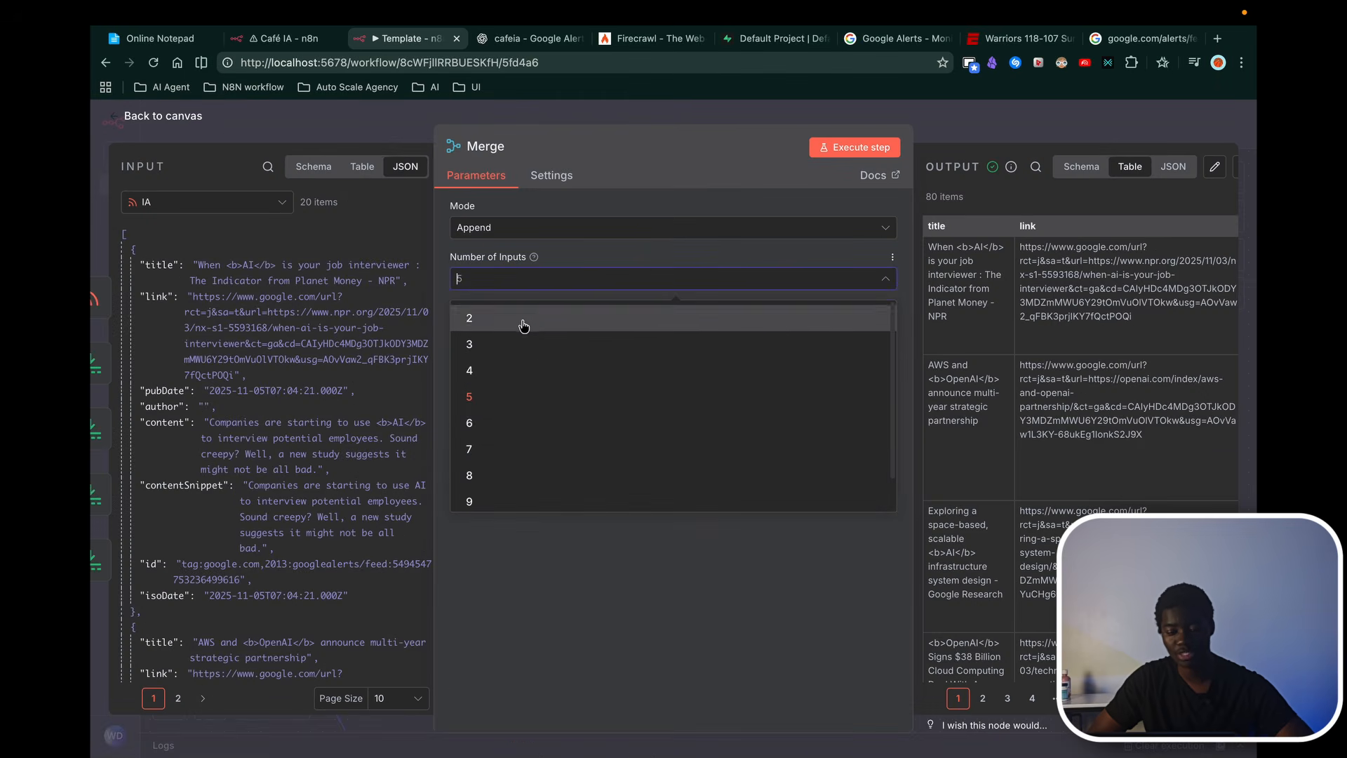
left_click(549, 424)
key("Escape")
left_click_drag(516, 260, 541, 522)
left_click_drag(547, 550, 795, 253)
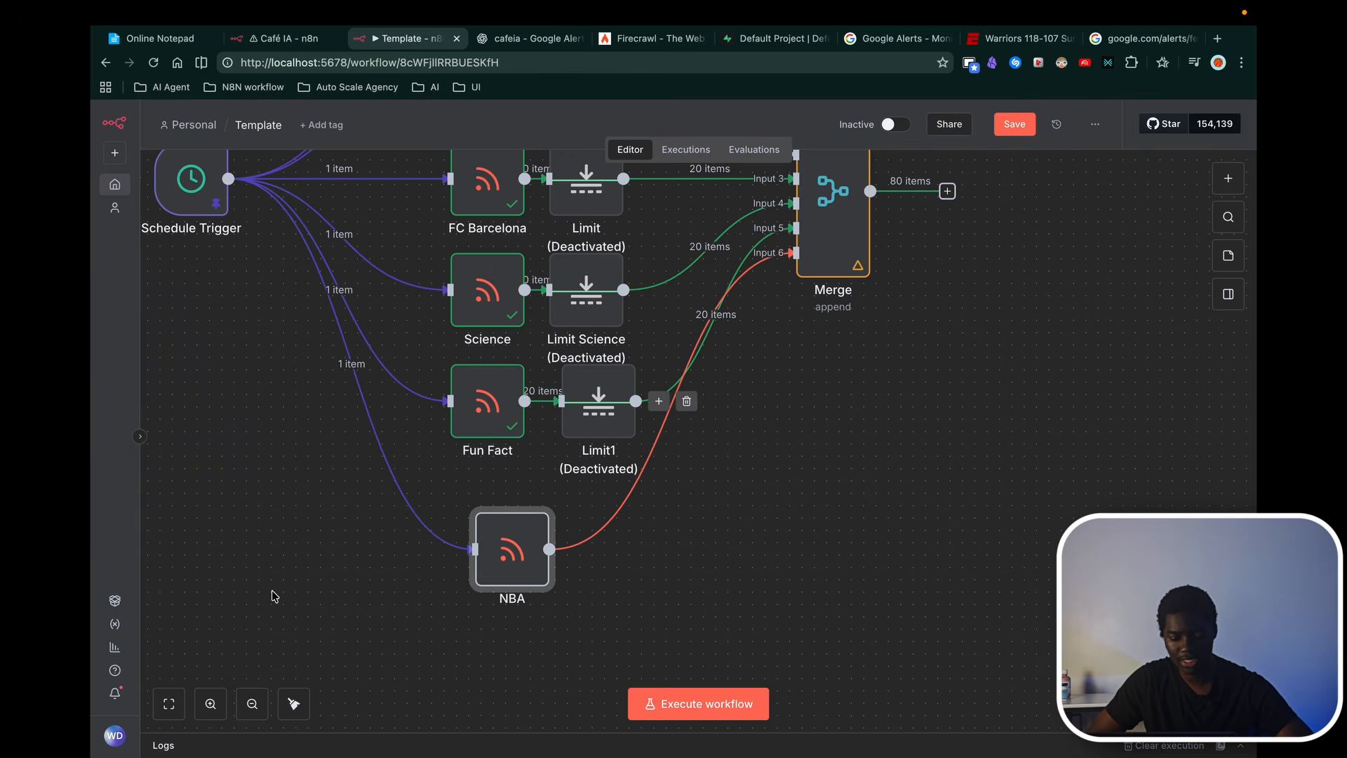
Step: Move the Merge node farther away from the Limit nodes, and undo the automatic layout tidy-up
left_click(292, 705)
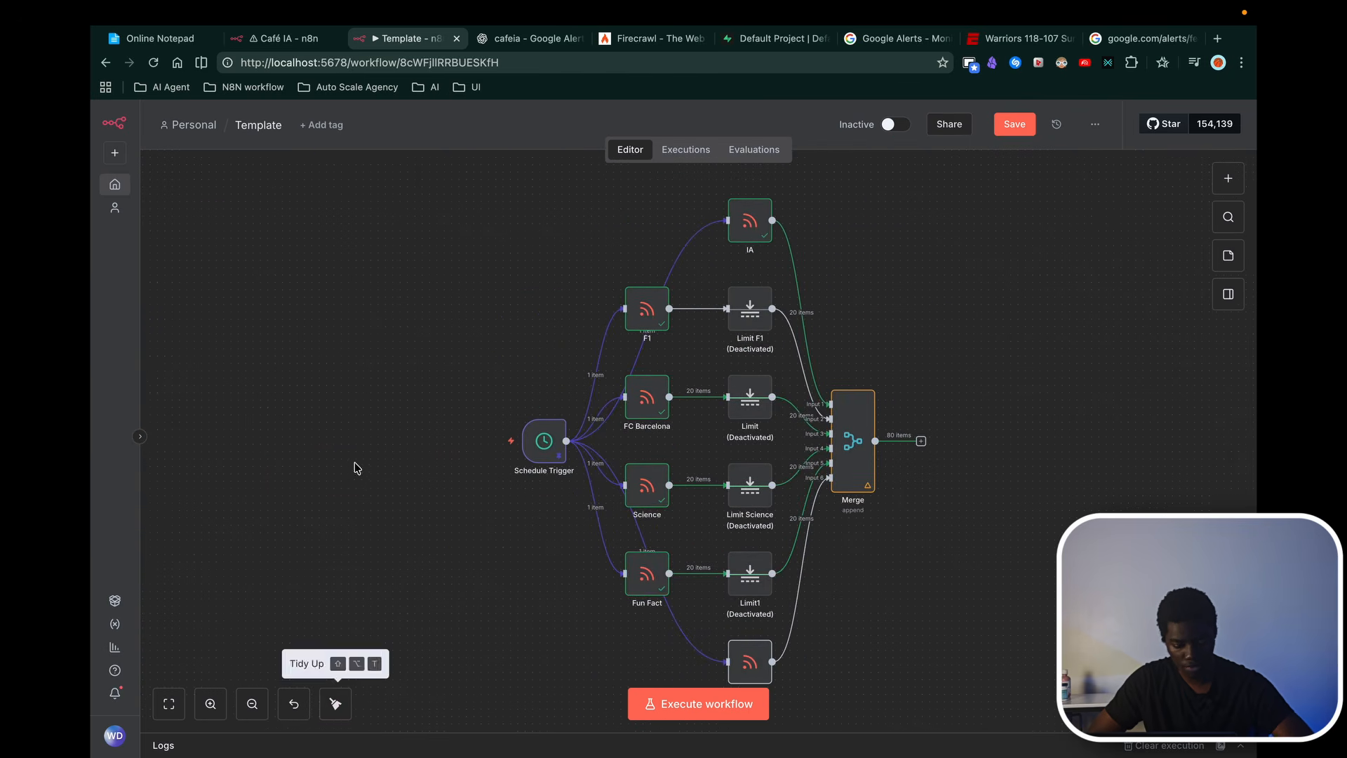
key("ctrl+z")
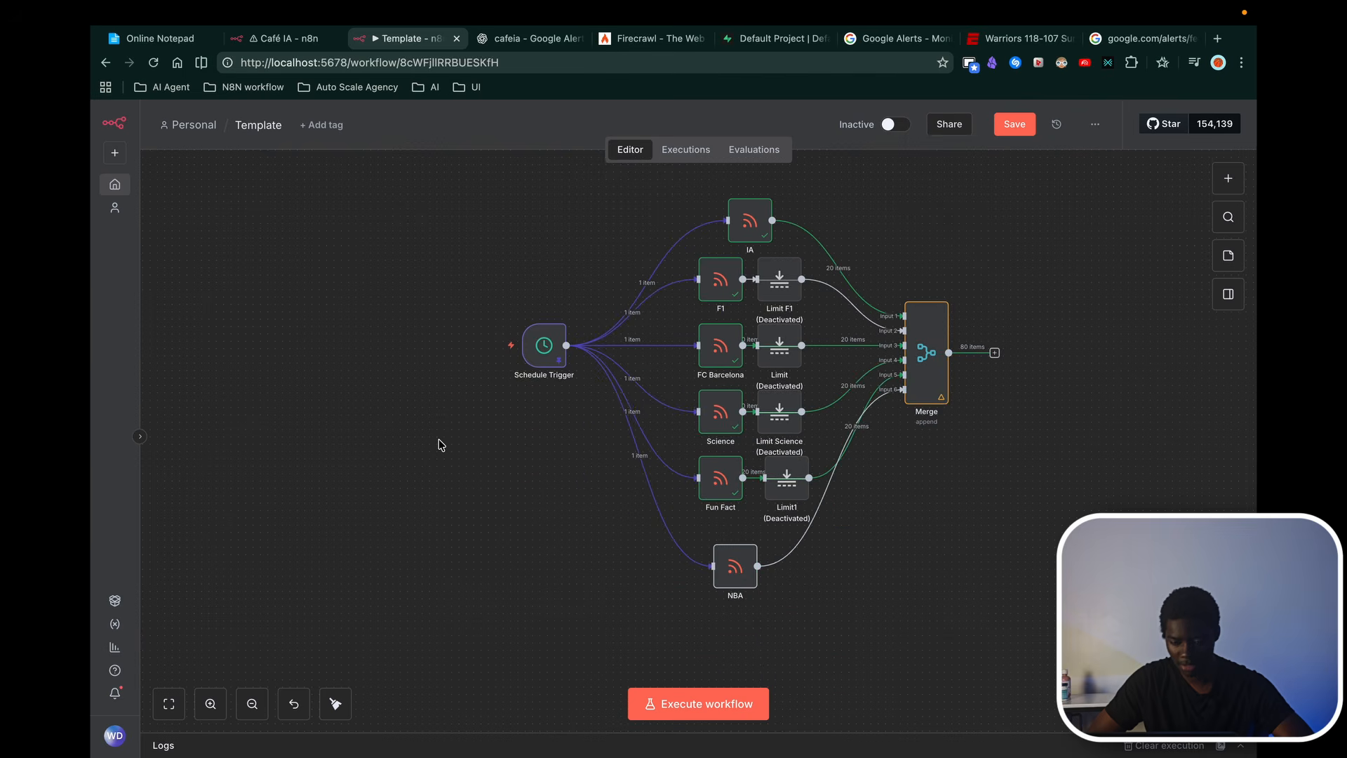
scroll(438, 444, "right", 3)
scroll(757, 366, "right", 3)
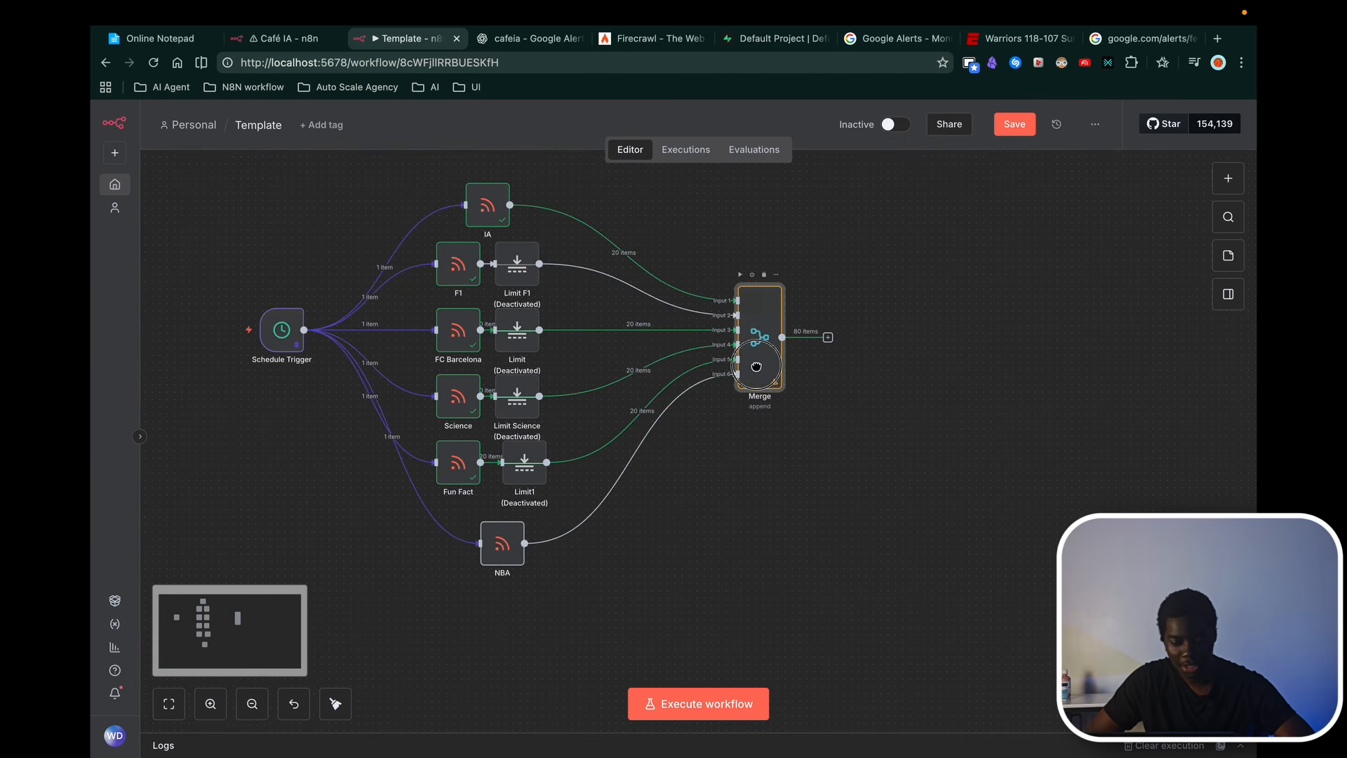
scroll(642, 459, "right", 3)
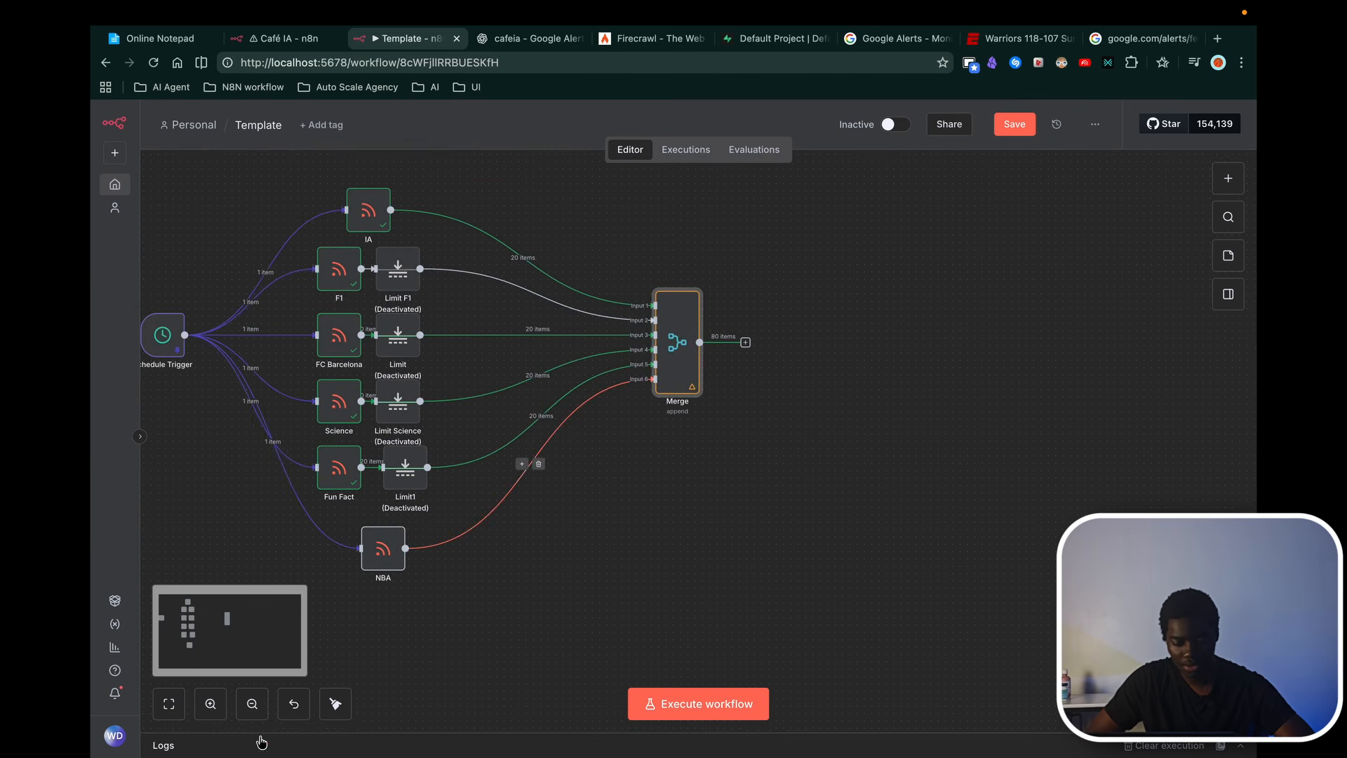
left_click(335, 714)
key("ctrl+z")
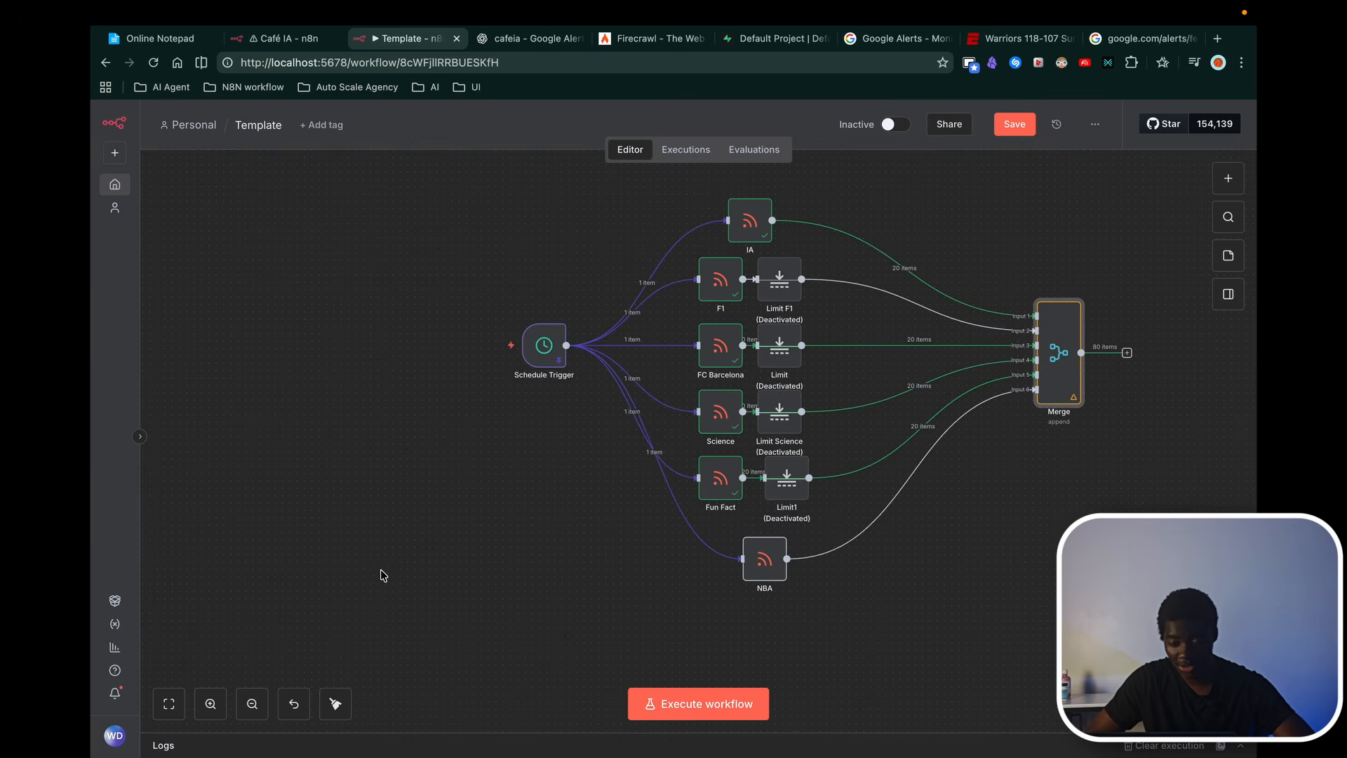
Step: Copy the node chain from Limit through Aggregate, plus Crawl4AI and Firecrawl, from the Café IA workflow into Template and place it after Merge
scroll(380, 569, "right", 10)
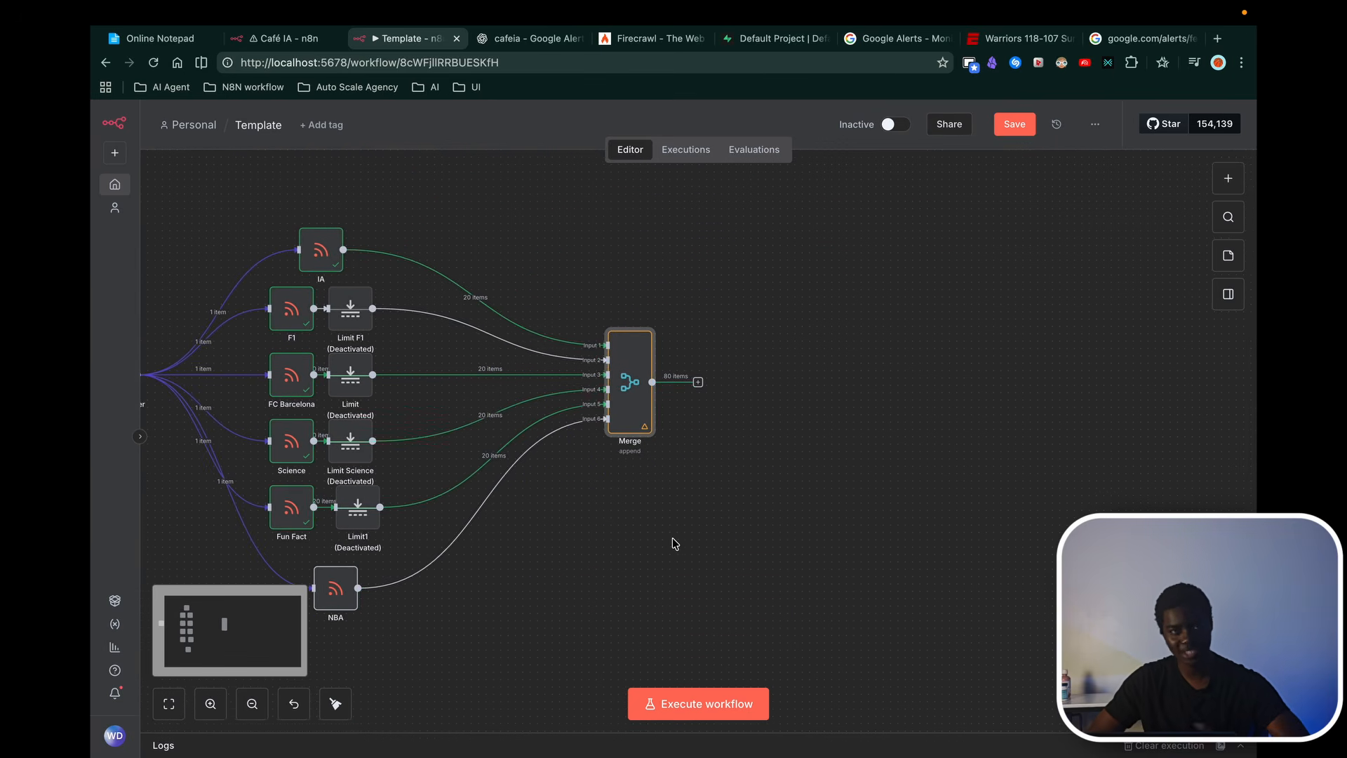
left_click(285, 38)
left_click(407, 38)
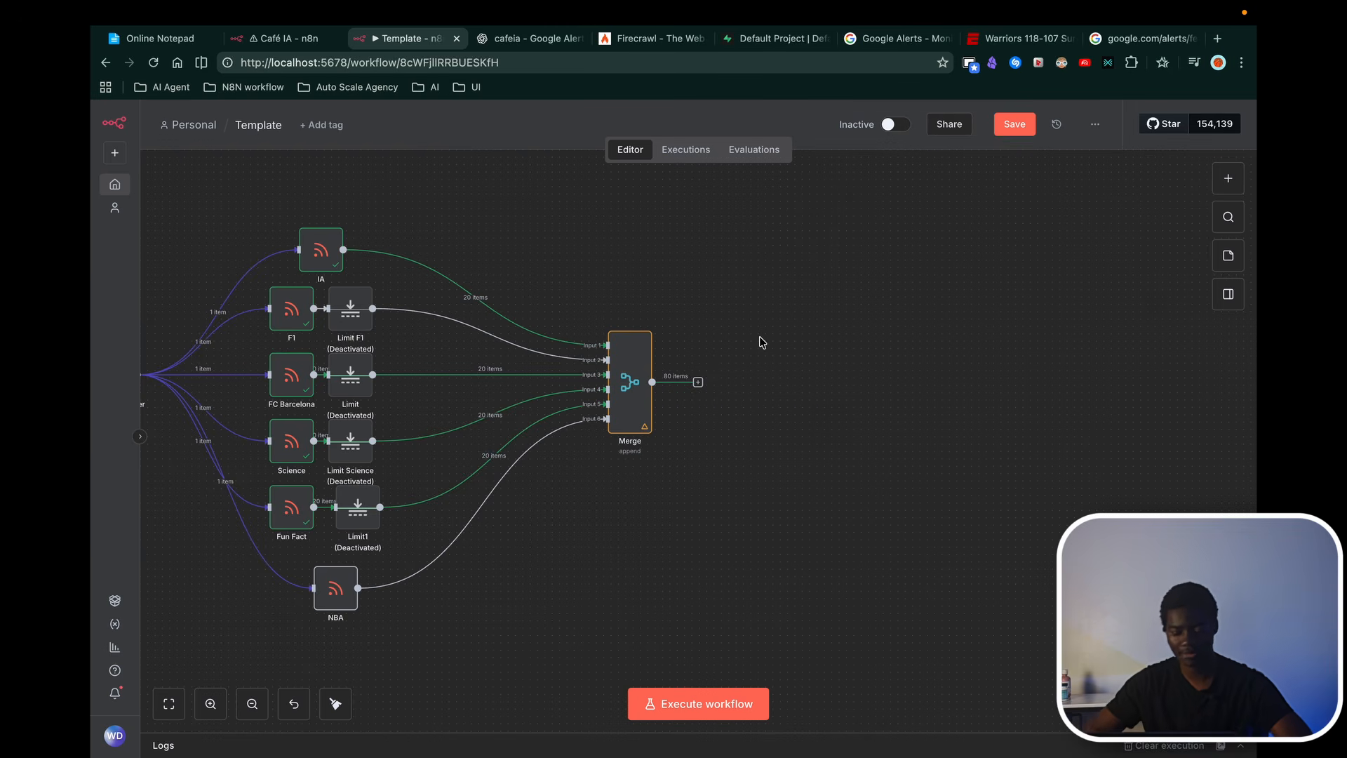
key("super+v")
scroll(762, 341, "down", 1)
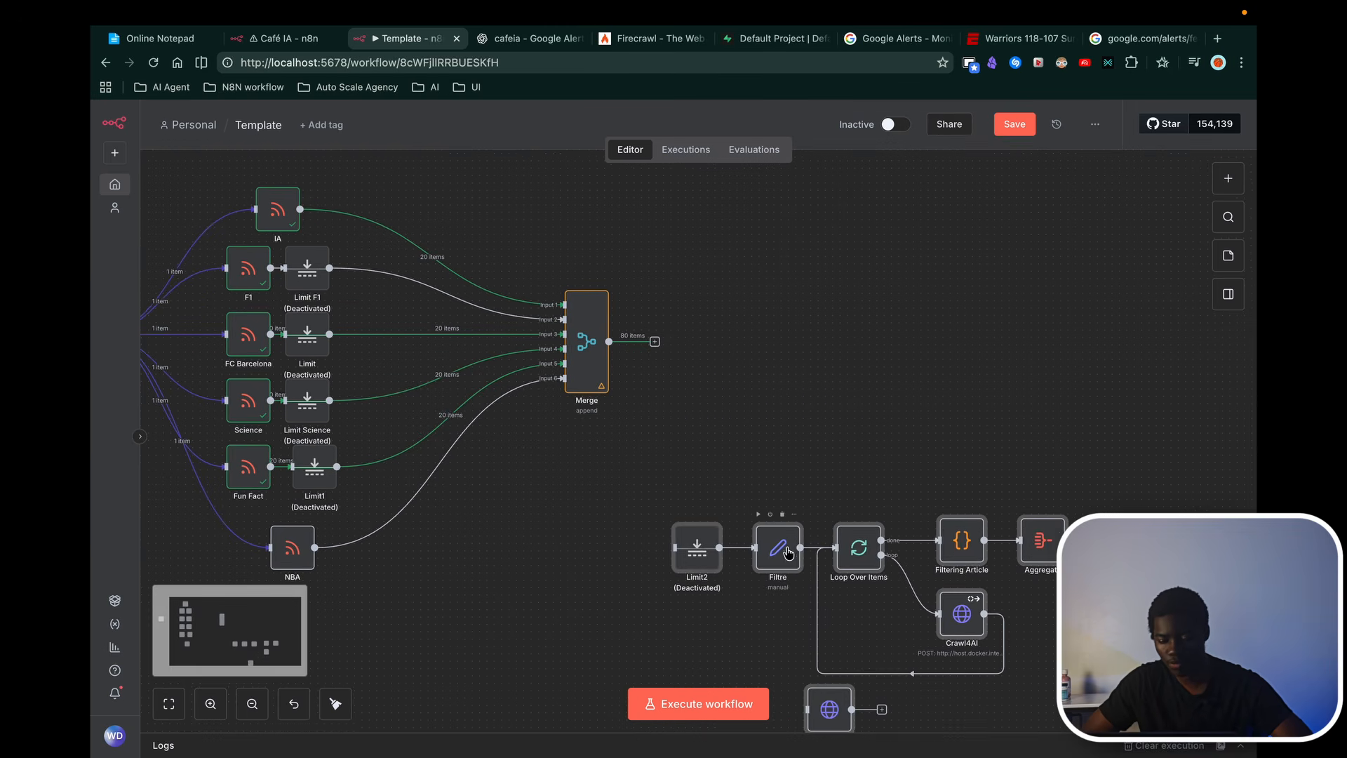
left_click_drag(789, 555, 795, 351)
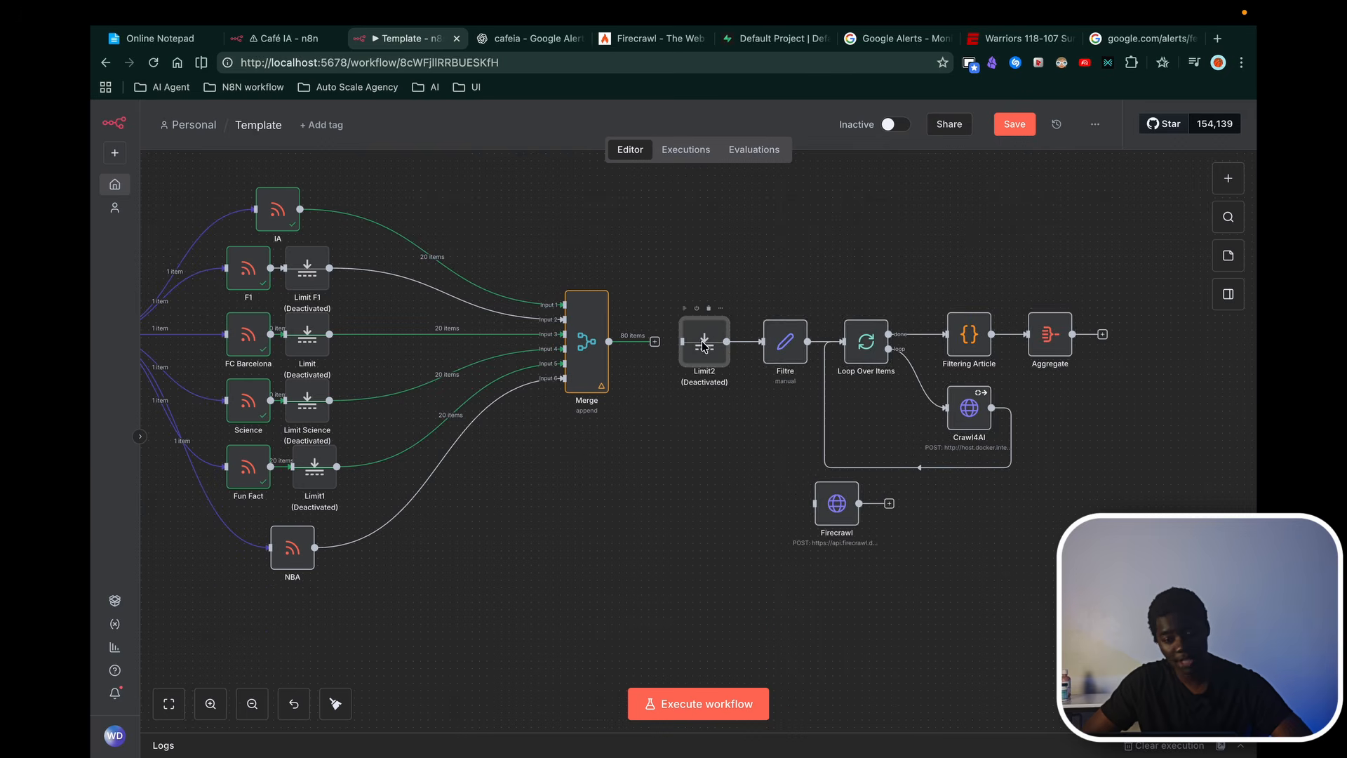
Step: Check the Limit2 node's parameters and connect the Merge output to Limit2
double_click(704, 343)
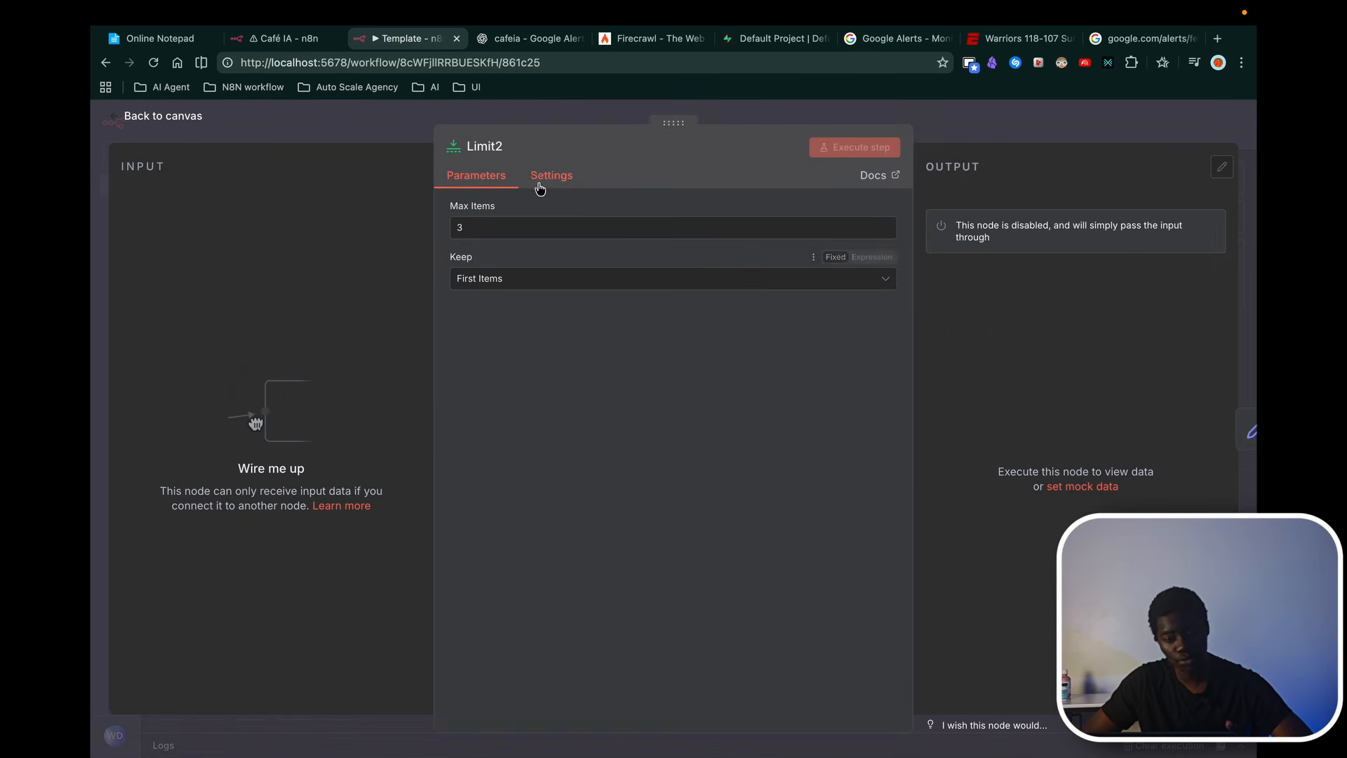
left_click(1008, 138)
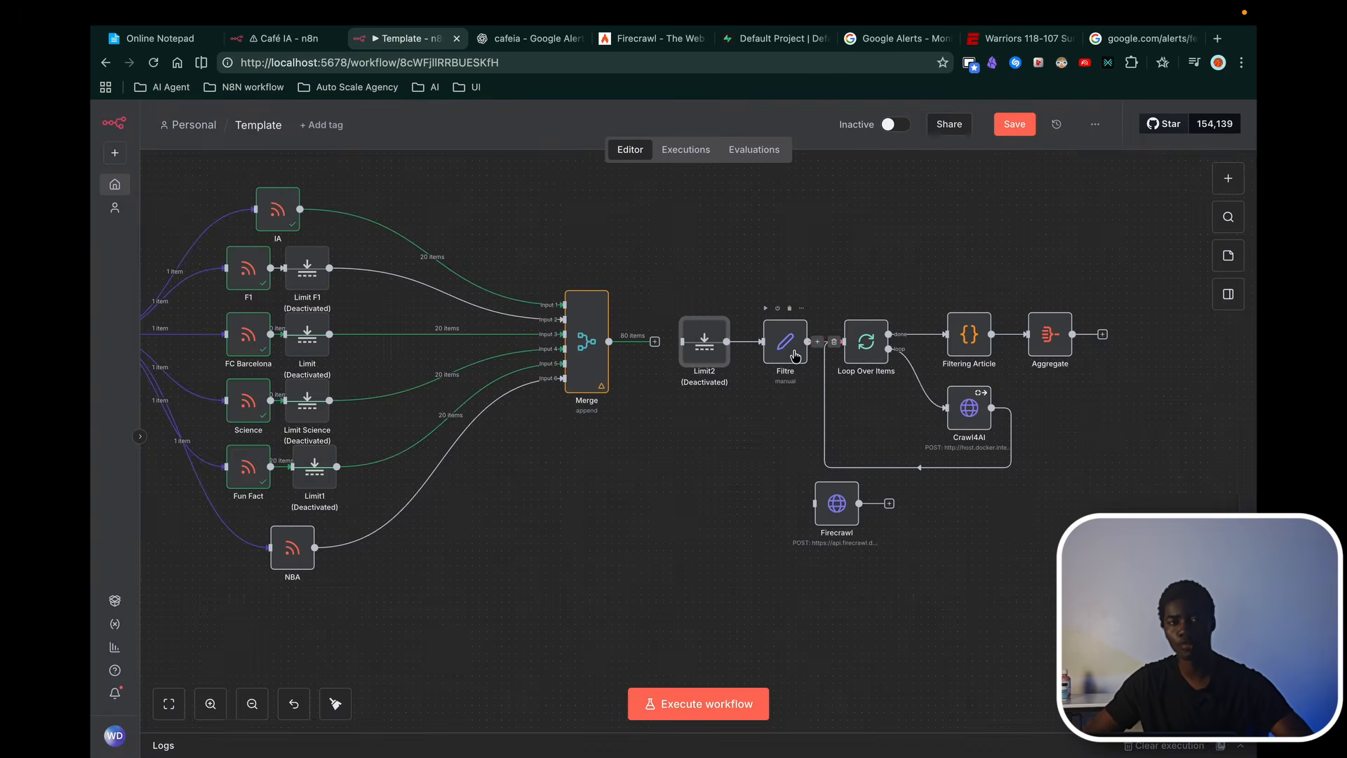
scroll(741, 398, "up", 3)
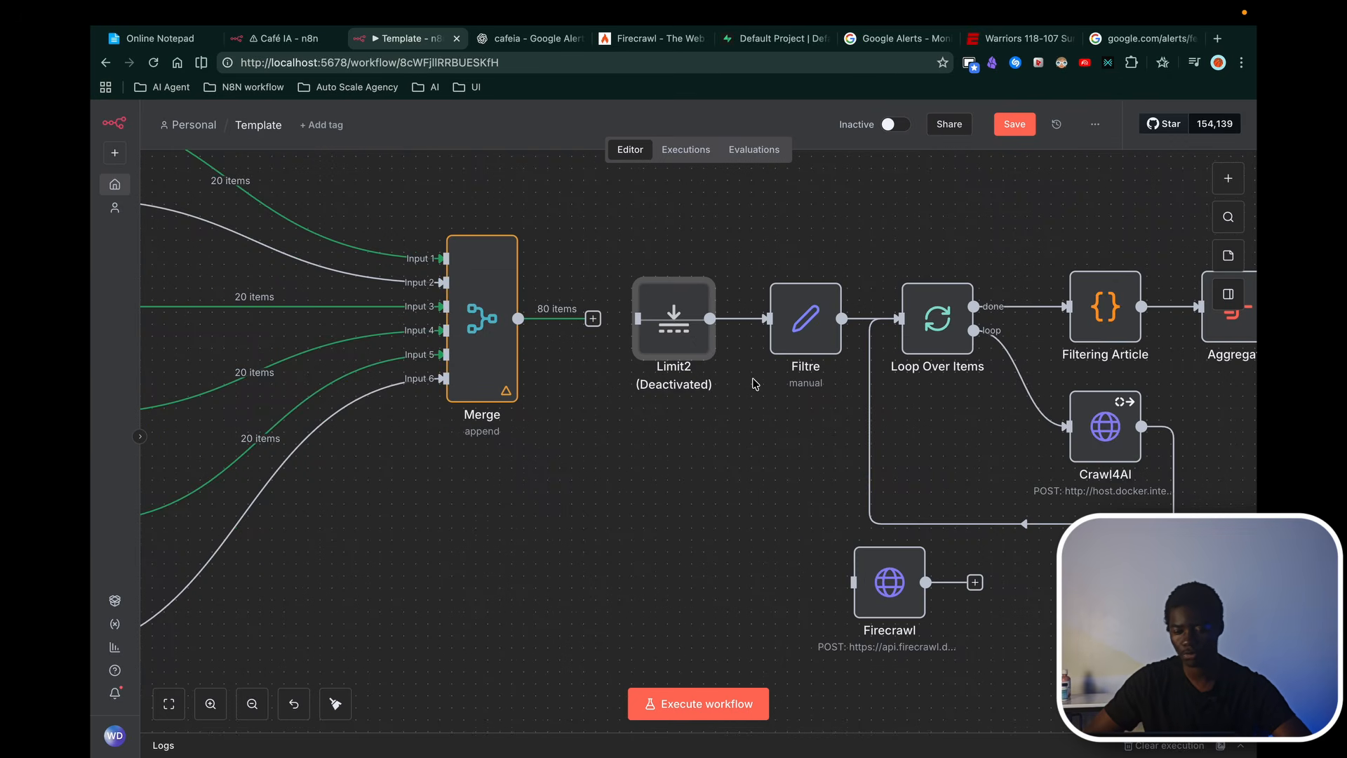
double_click(685, 333)
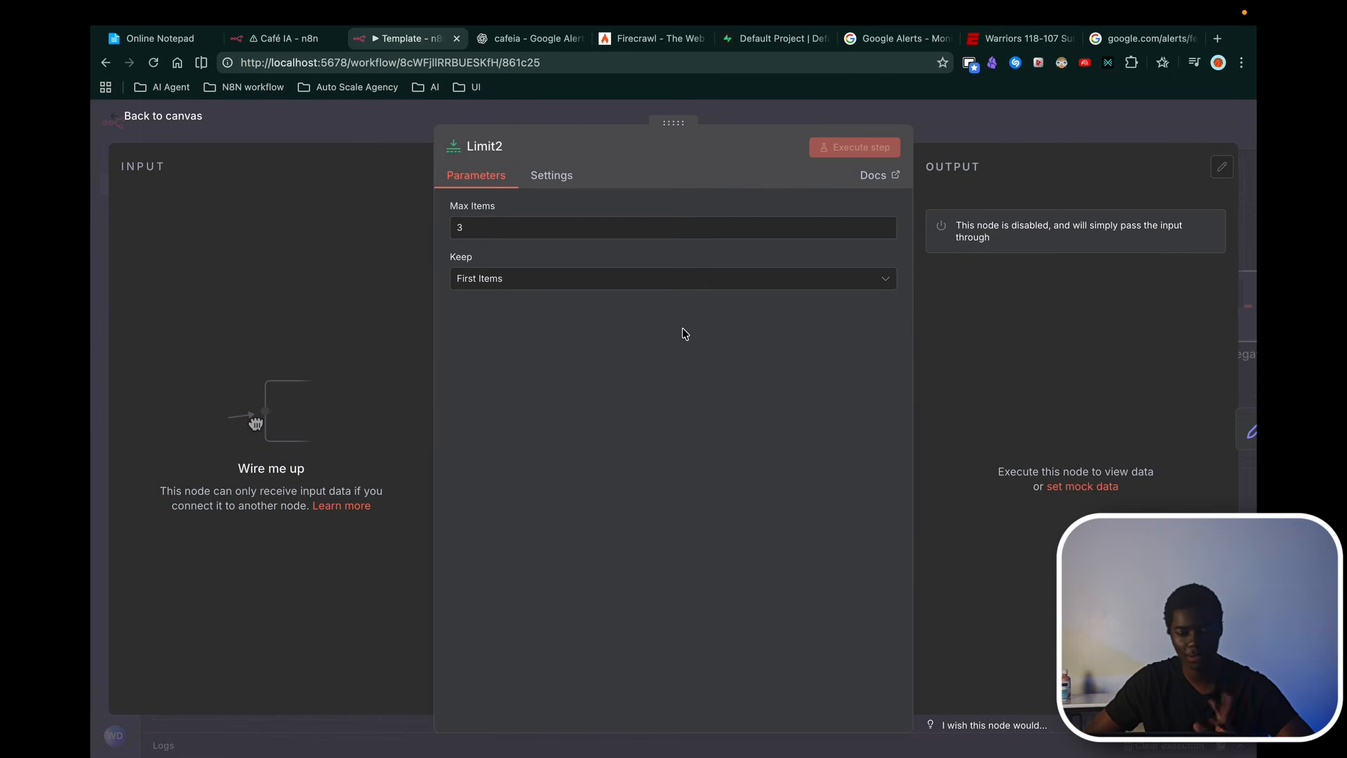
left_click(988, 121)
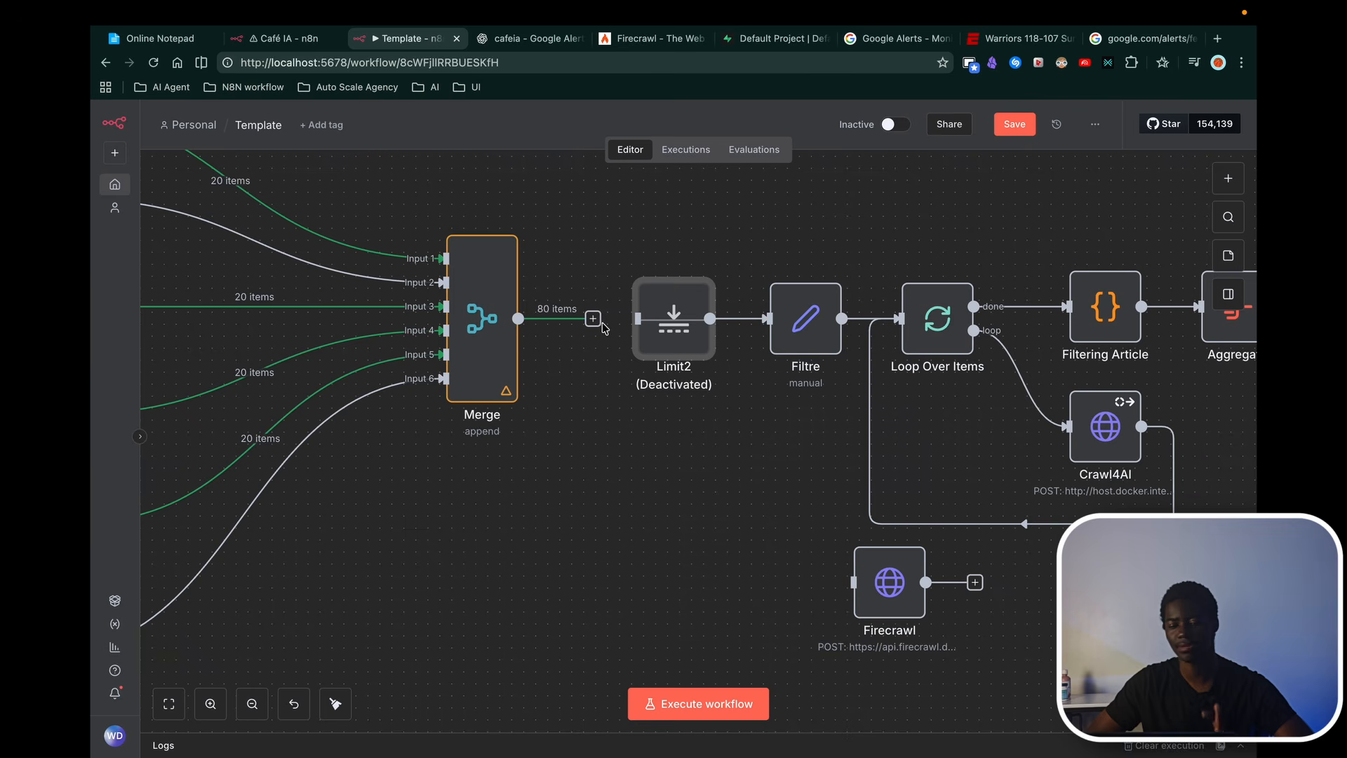
left_click_drag(593, 319, 638, 320)
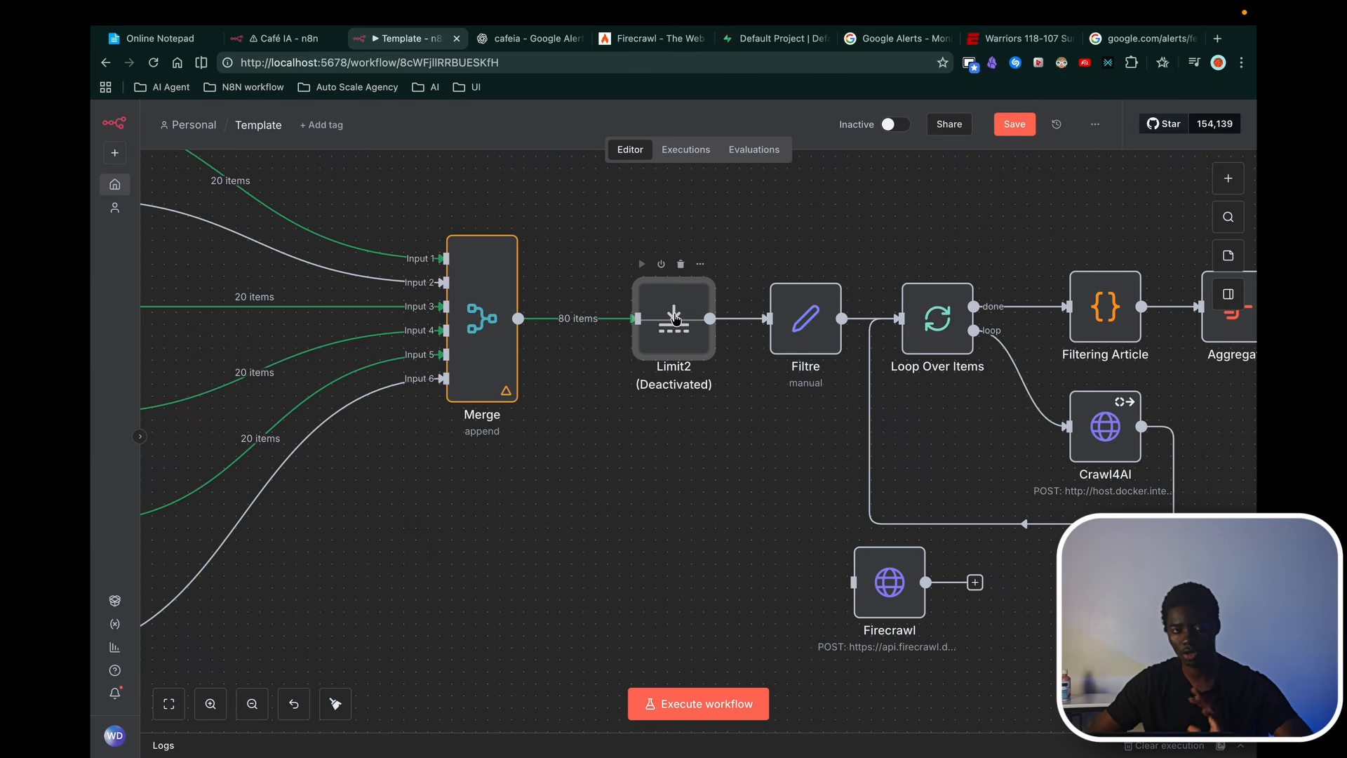
Step: Activate the Limit2 node with its maximum of 3 items and execute the workflow up to it
scroll(674, 317, "down", 5)
scroll(673, 317, "left", 3)
scroll(673, 317, "up", 5)
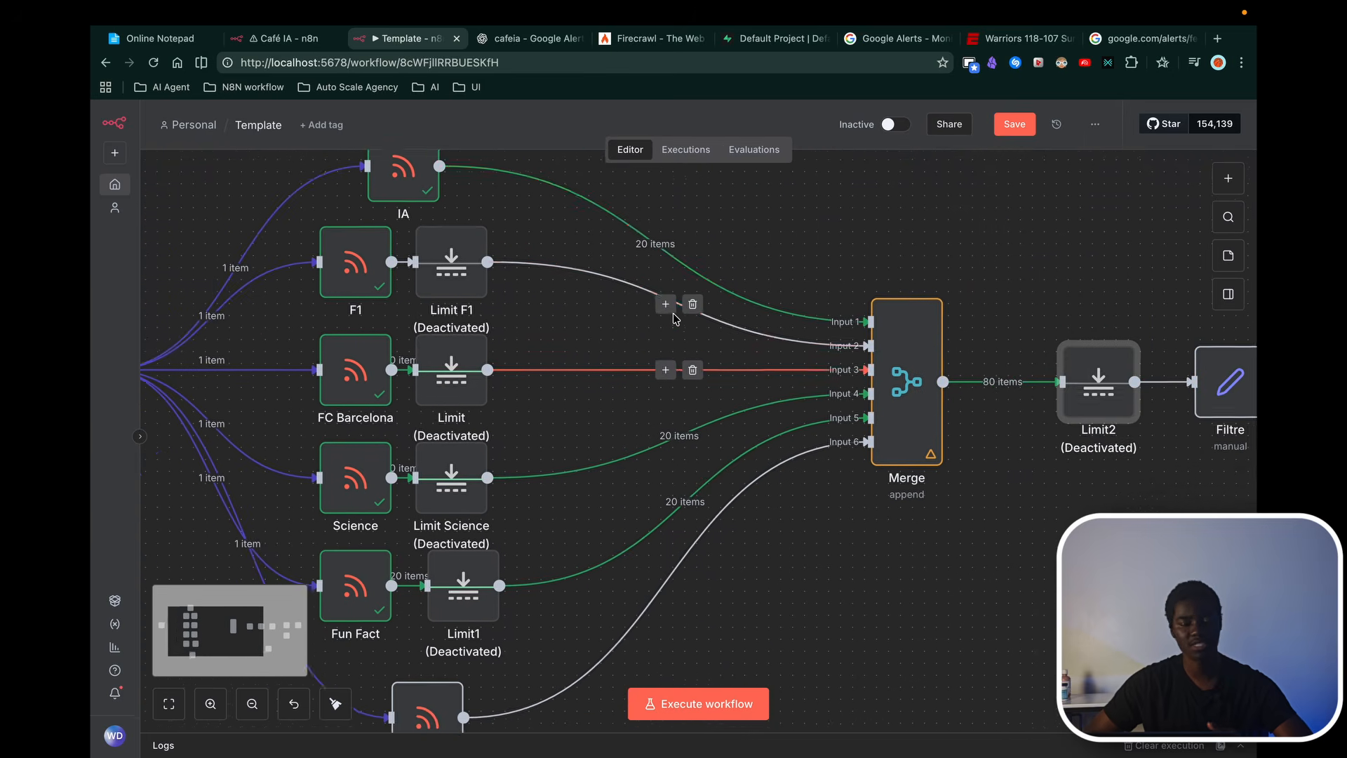
scroll(672, 313, "right", 10)
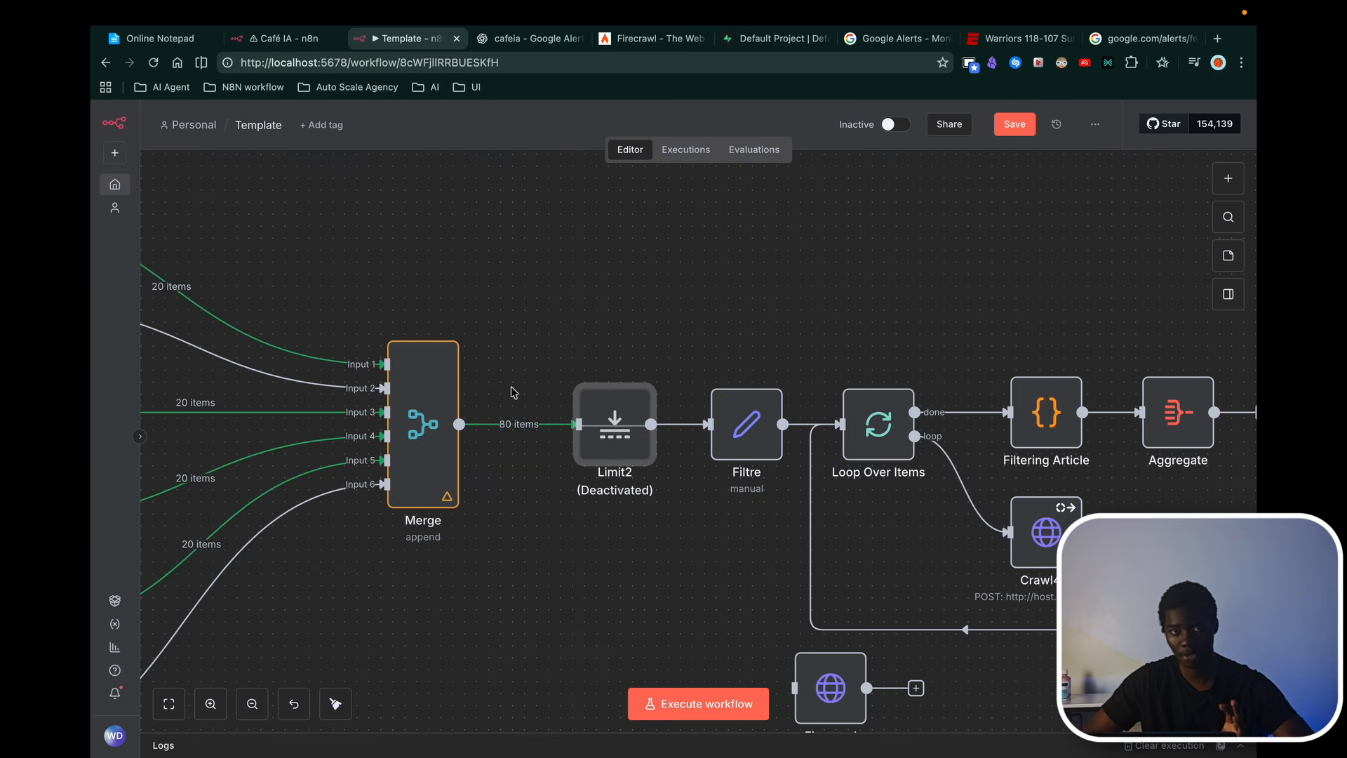
double_click(607, 417)
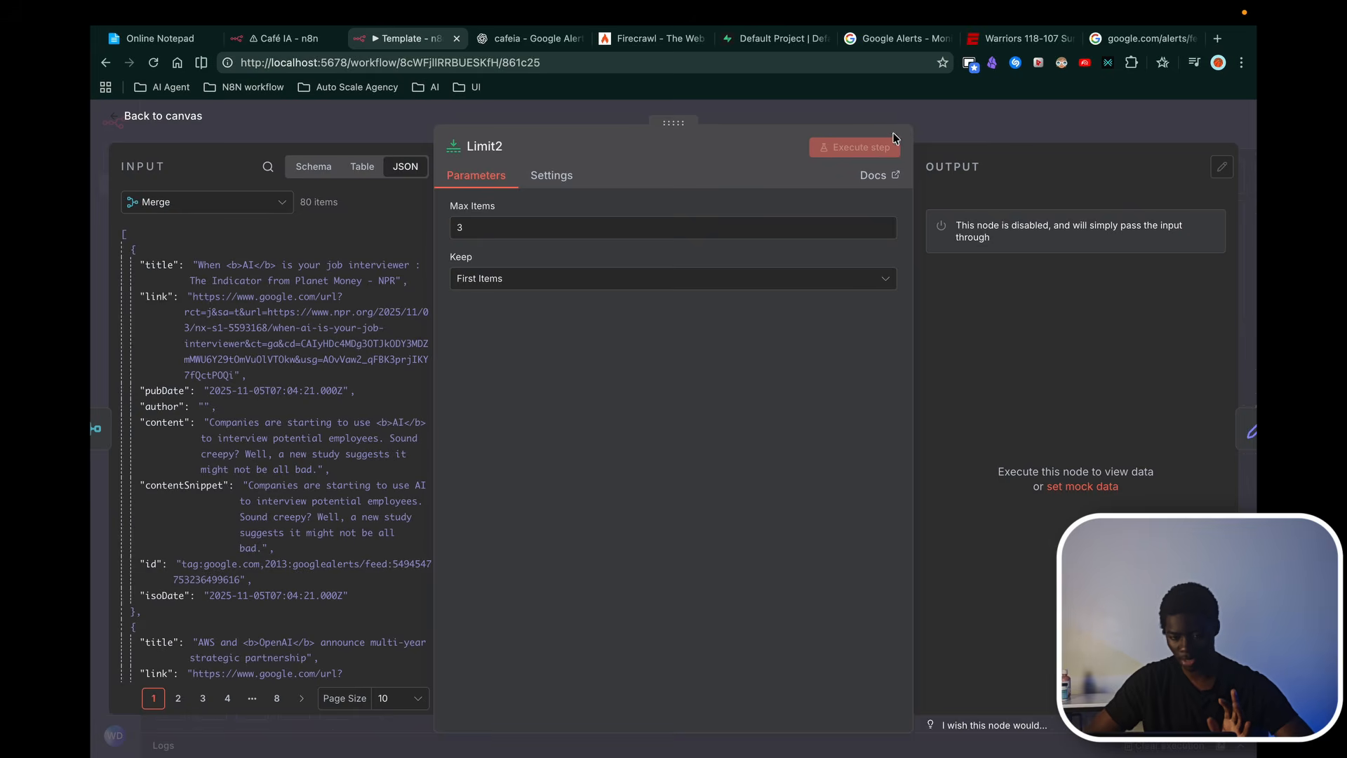
left_click(984, 114)
left_click(602, 370)
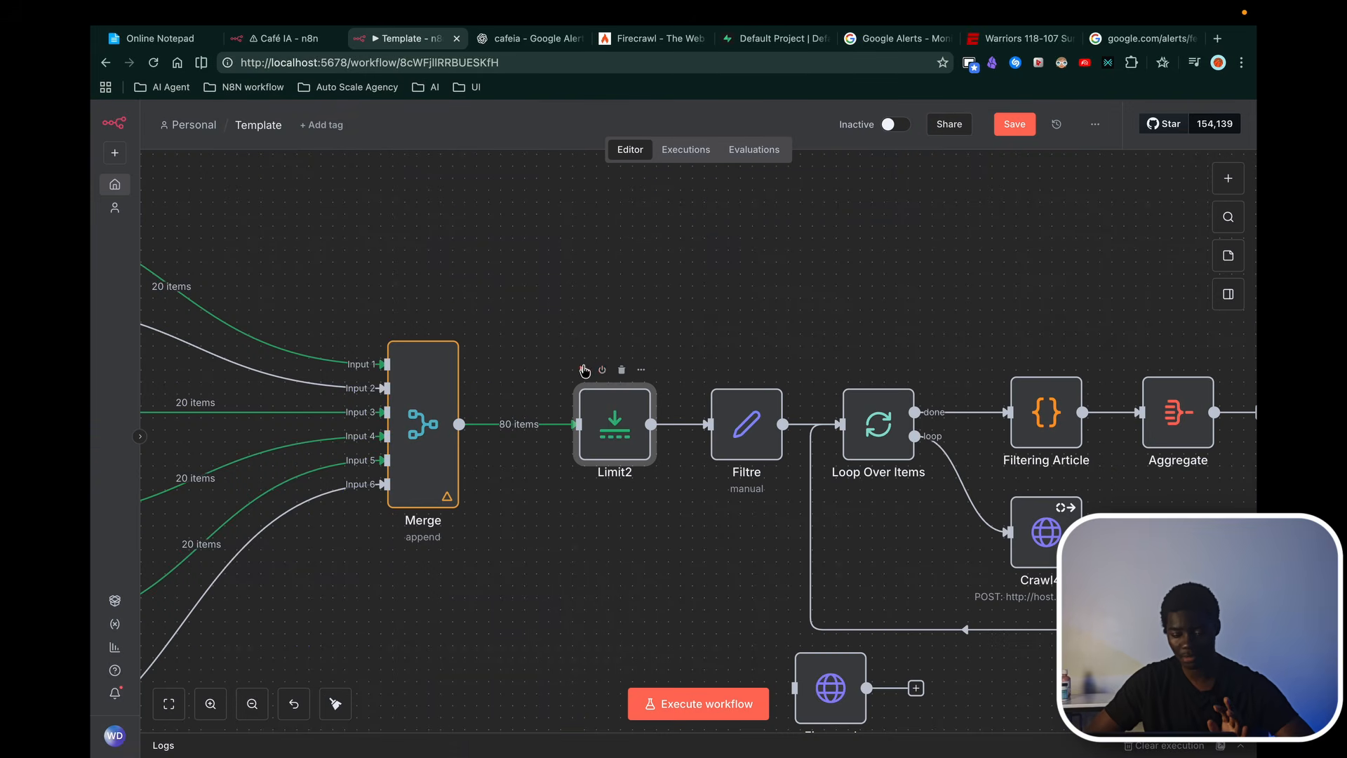
left_click(585, 369)
Step: Examine how the Filtre node's link expression extracts the article address from the Google redirect links in its input
scroll(703, 460, "right", 2)
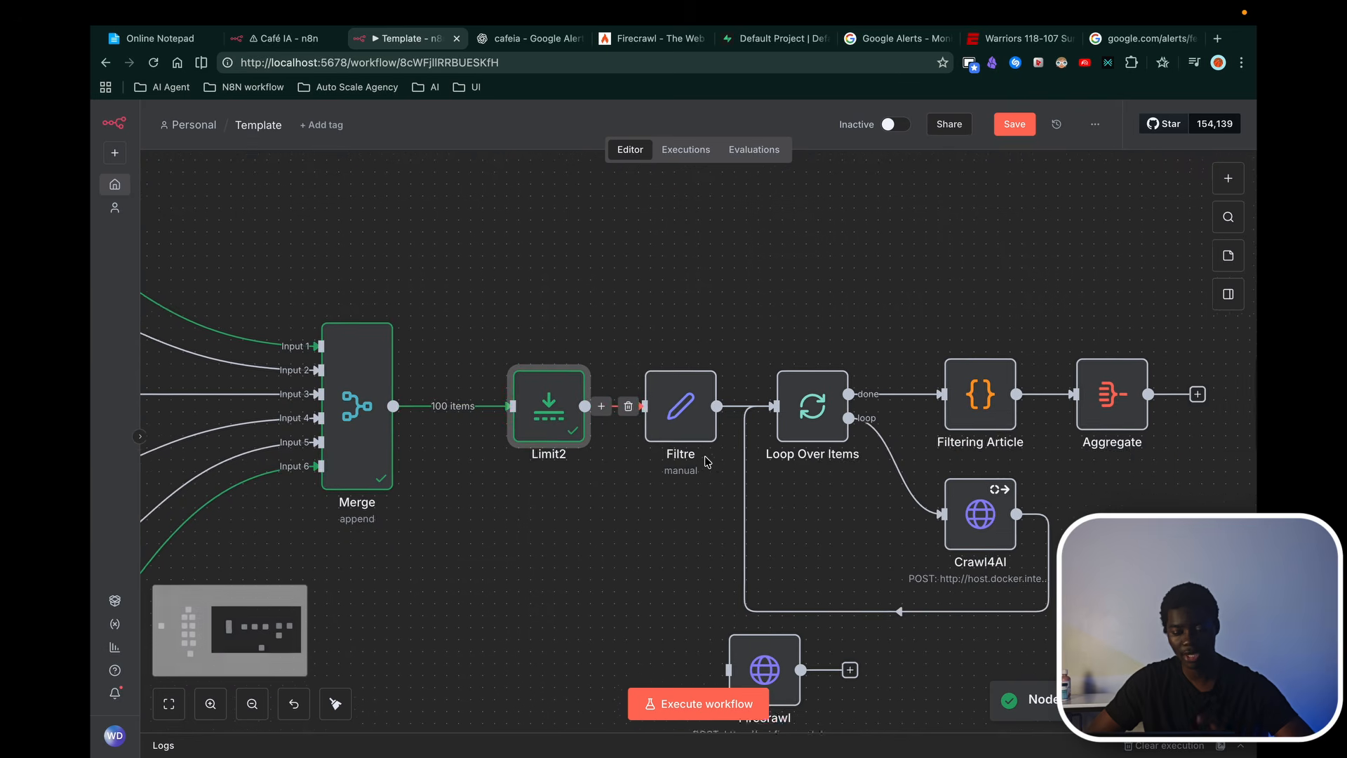
scroll(707, 461, "right", 2)
left_click(606, 395)
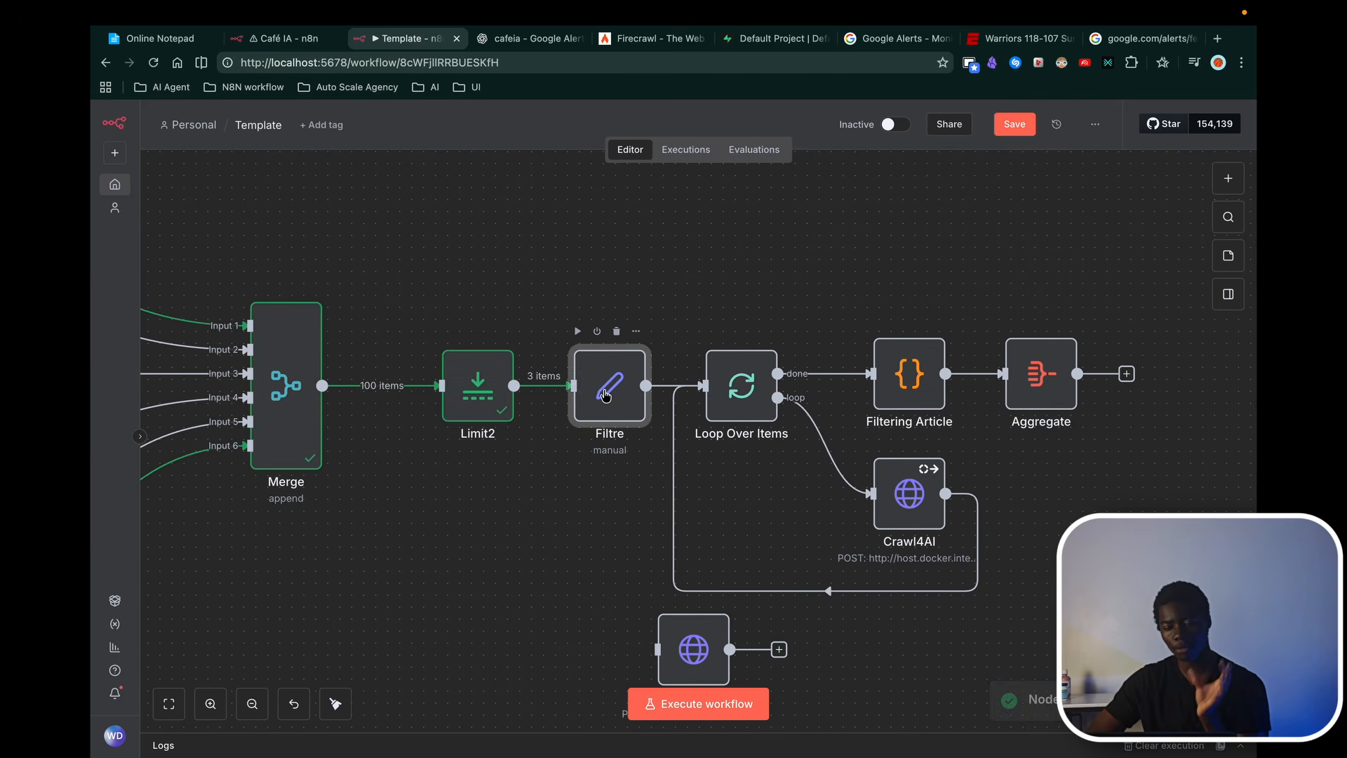
double_click(606, 395)
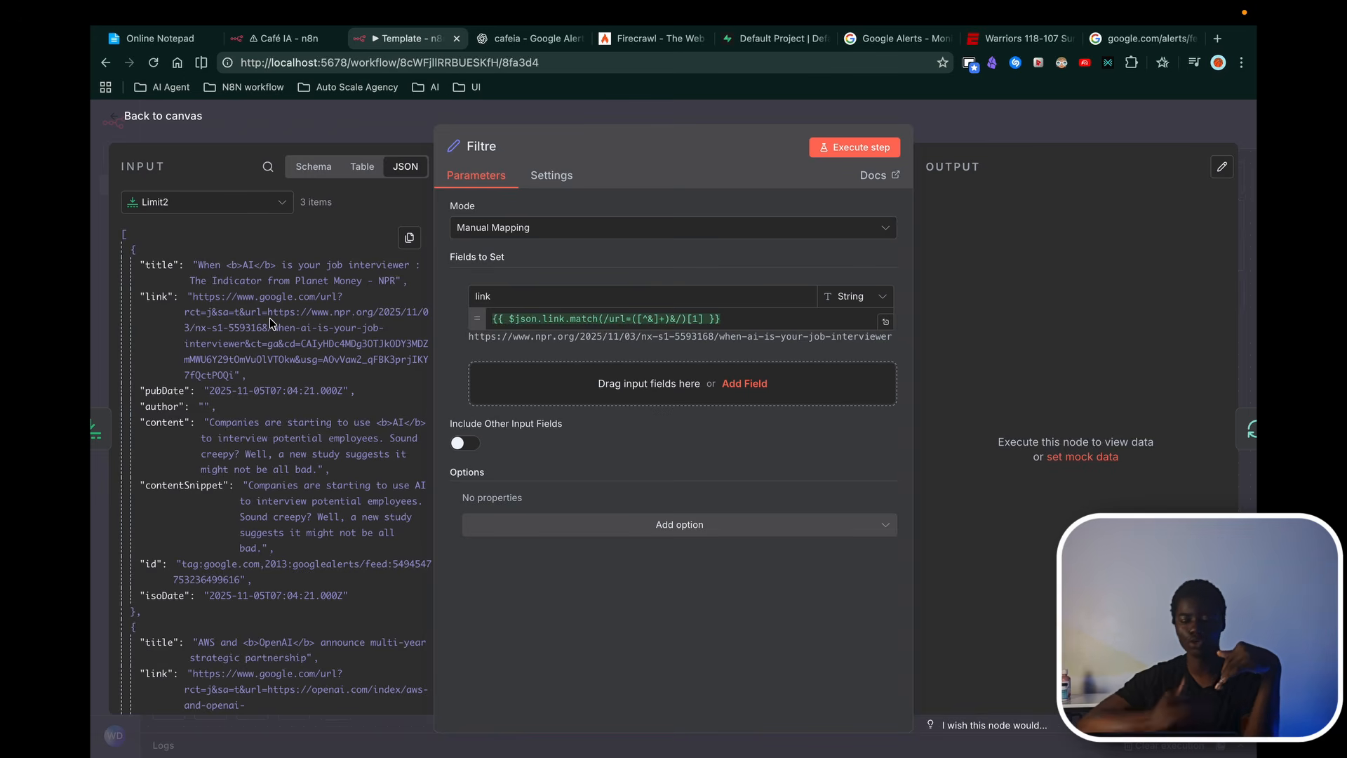
left_click(722, 318)
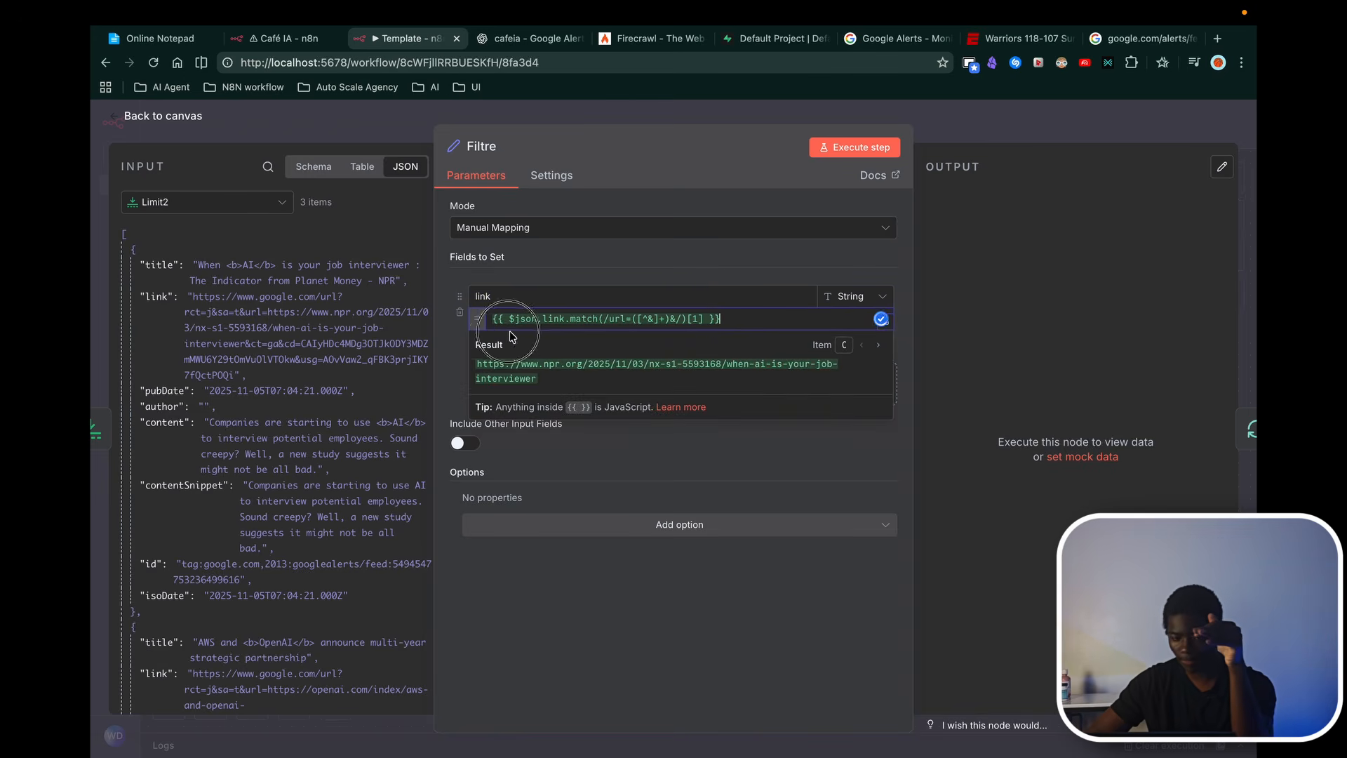
double_click(525, 379)
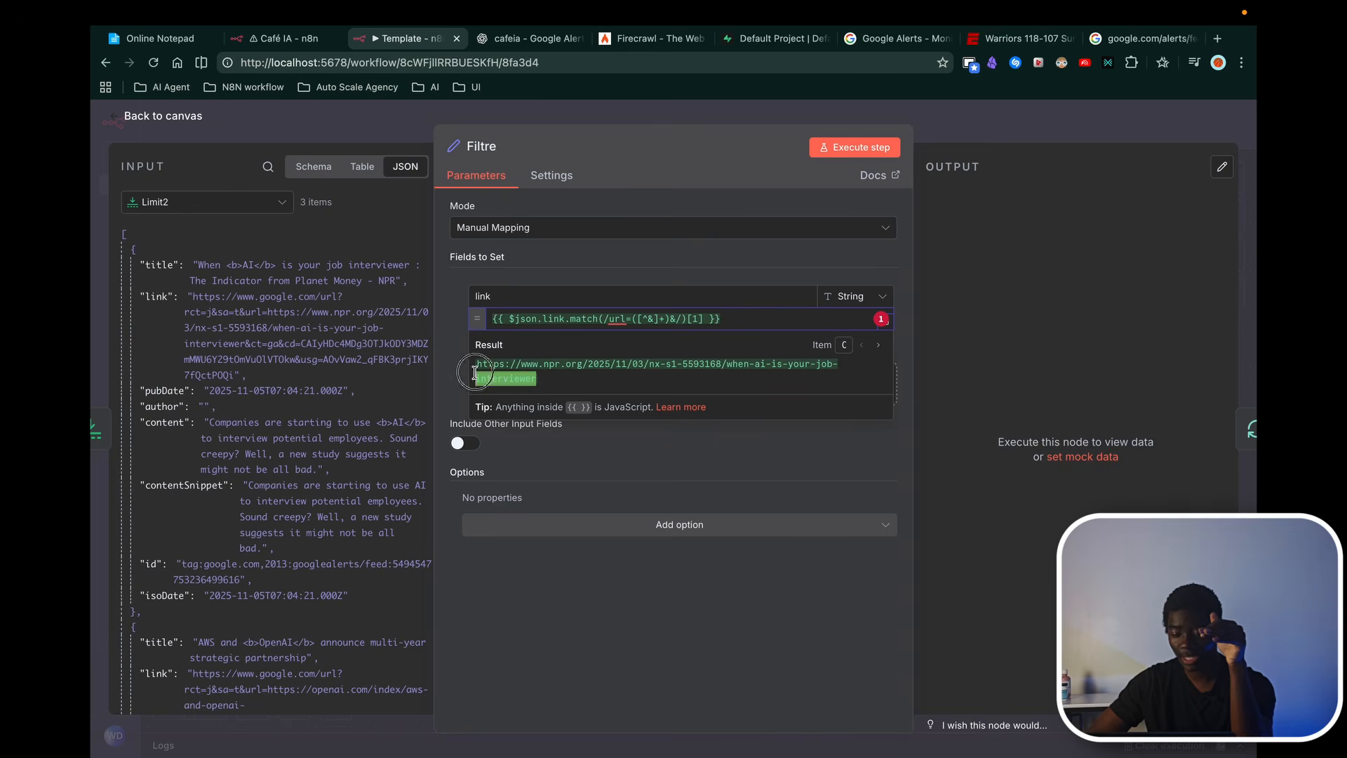
left_click(537, 595)
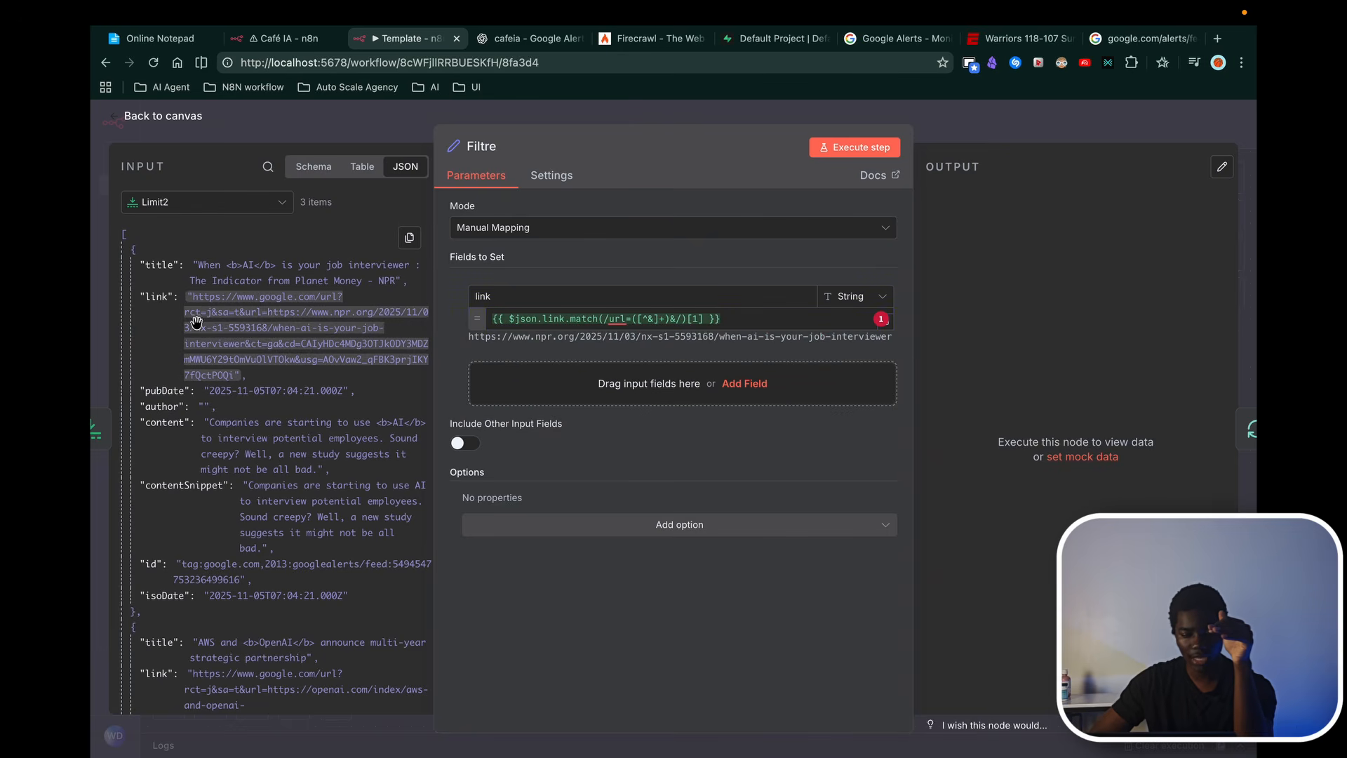
left_click(362, 166)
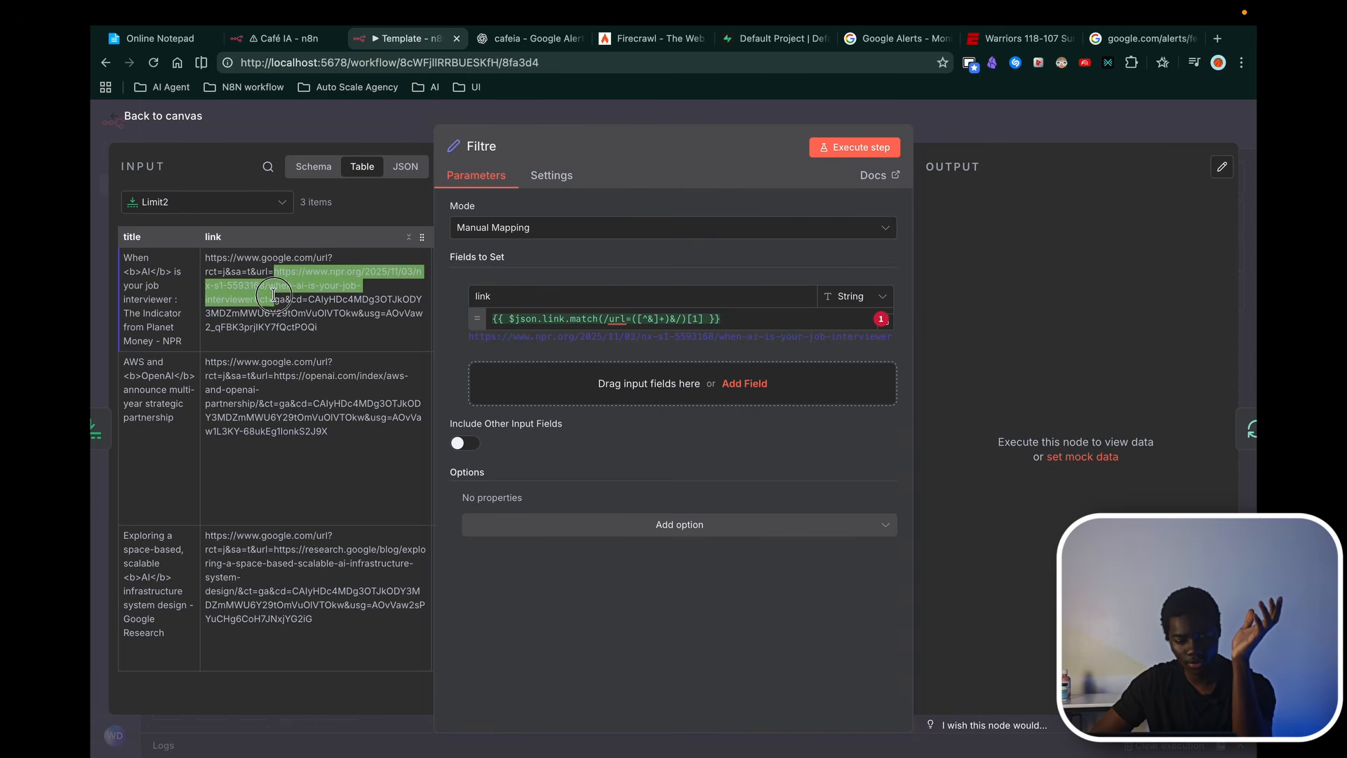
left_click_drag(205, 256, 279, 271)
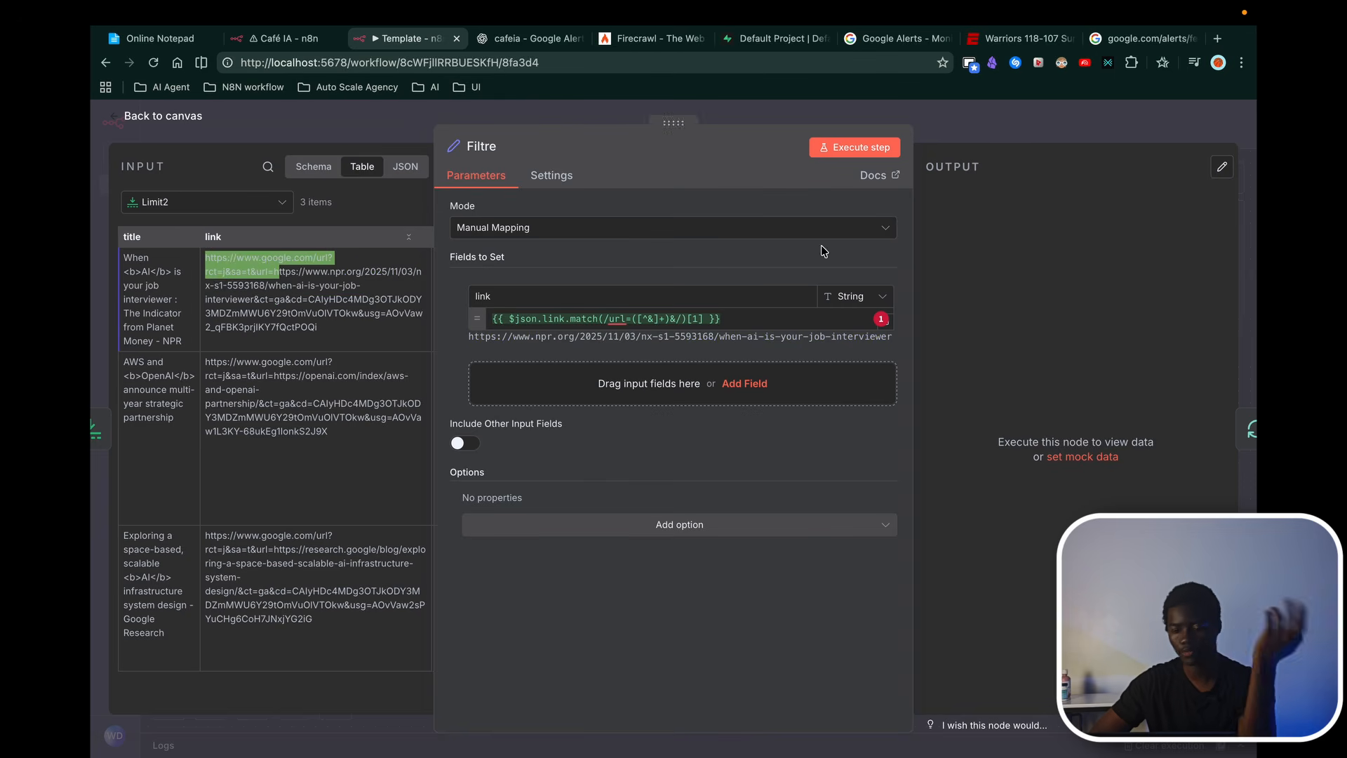
left_click(966, 133)
scroll(852, 381, "right", 5)
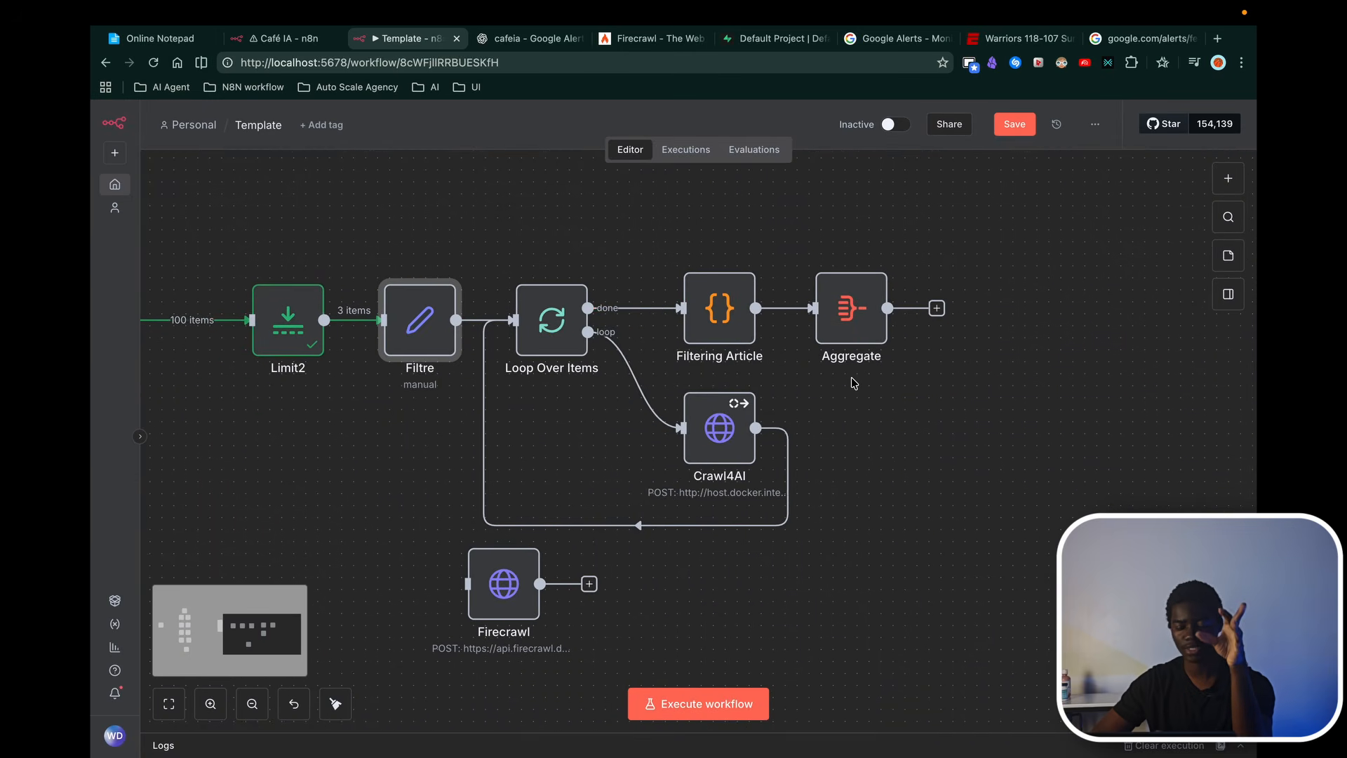
left_click(552, 242)
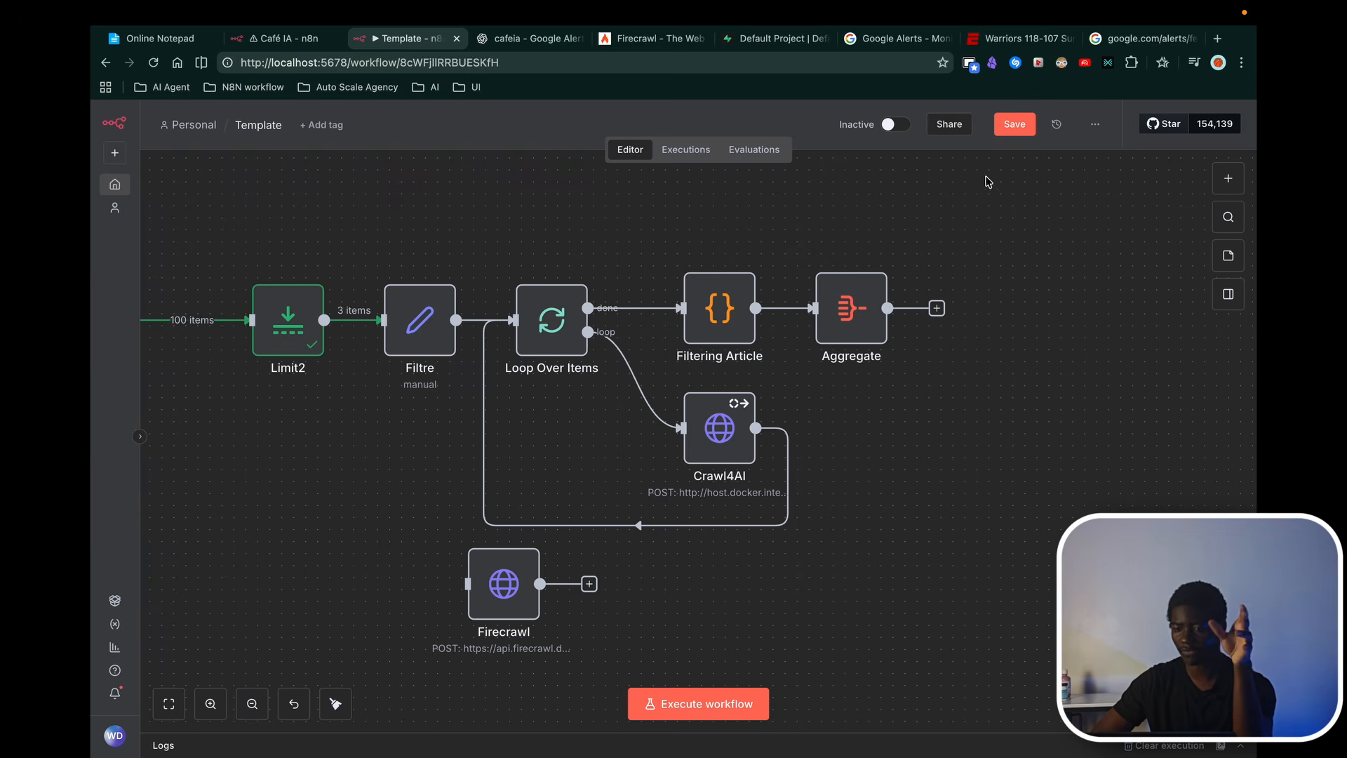
Step: Execute the workflow up to the Filtre node, and up to the Filtering Article node with Crawl4AI in the loop
mouse_move(455, 322)
left_click(392, 265)
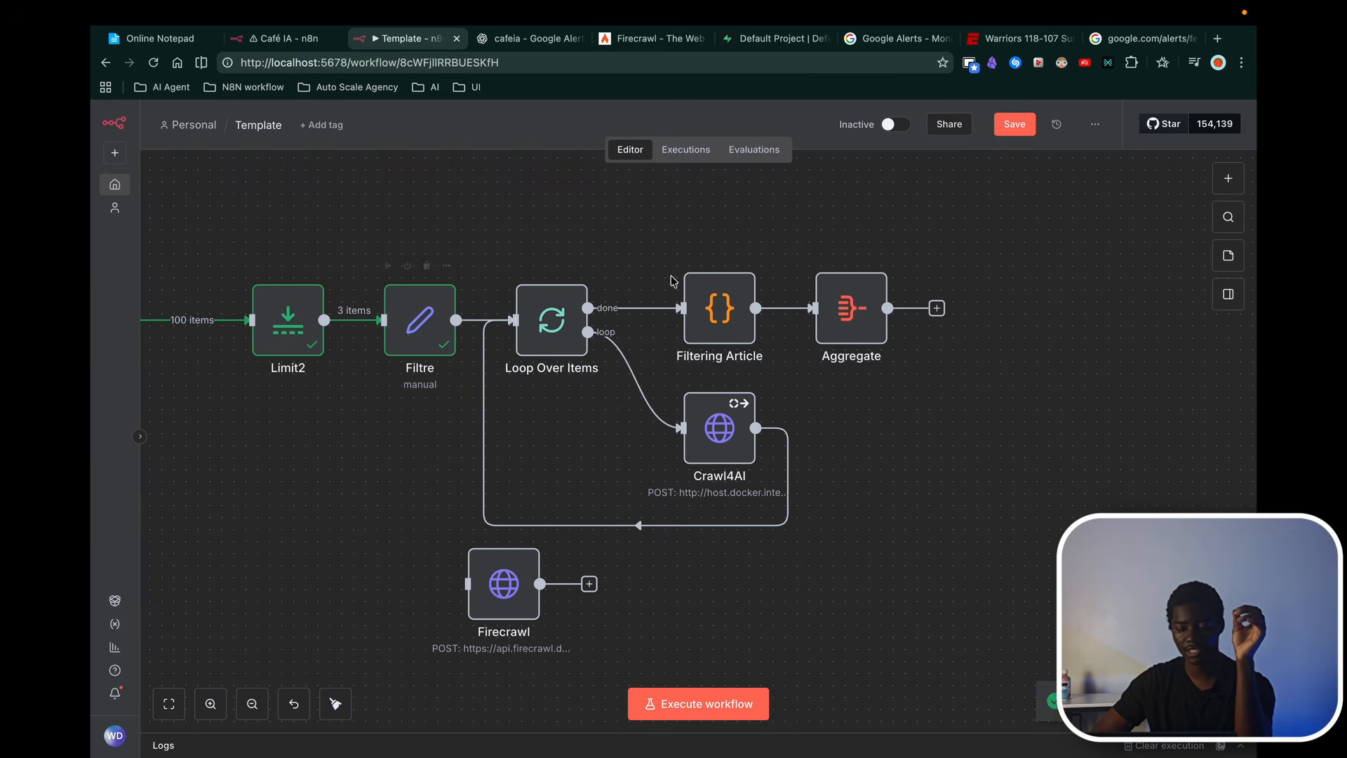
mouse_move(686, 257)
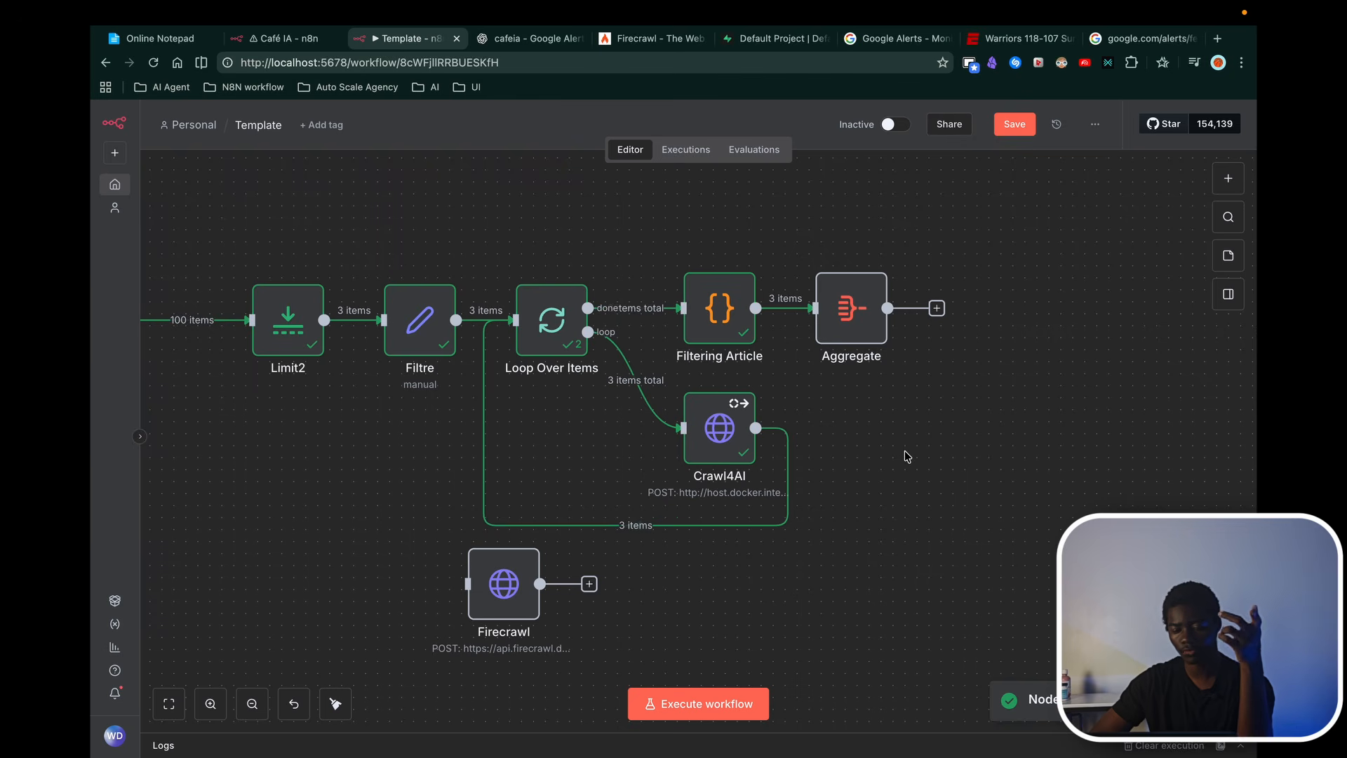
mouse_move(750, 258)
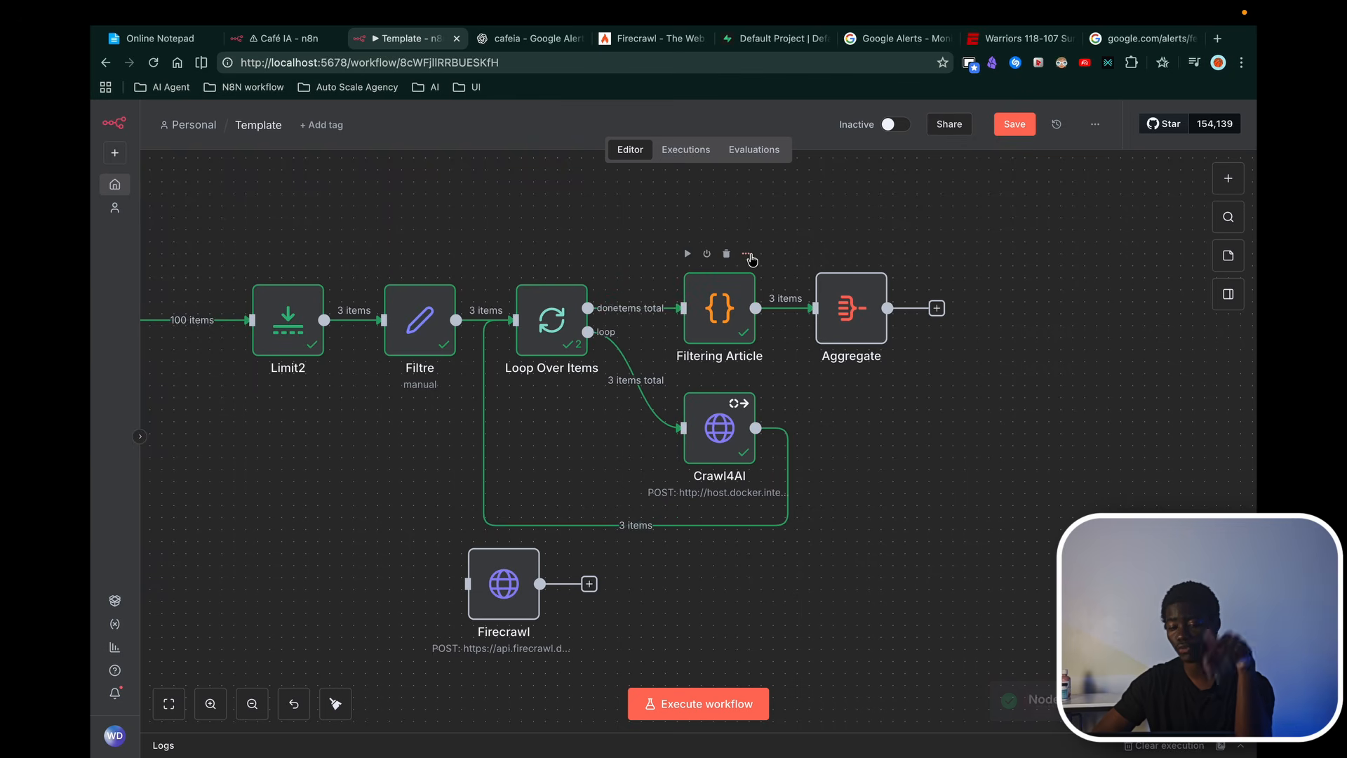
Step: Review the Crawl4AI node's request URL, authentication and body parameters
double_click(708, 455)
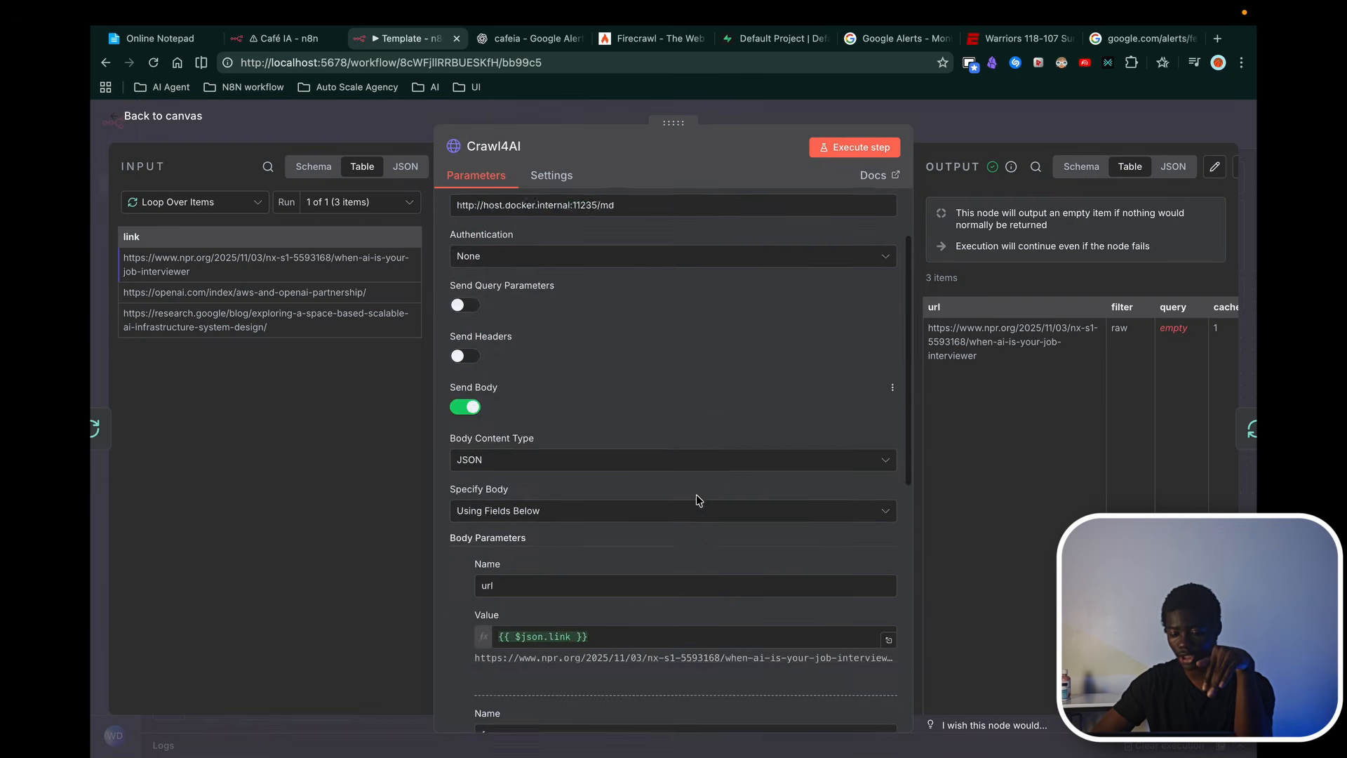
scroll(696, 500, "down", 6)
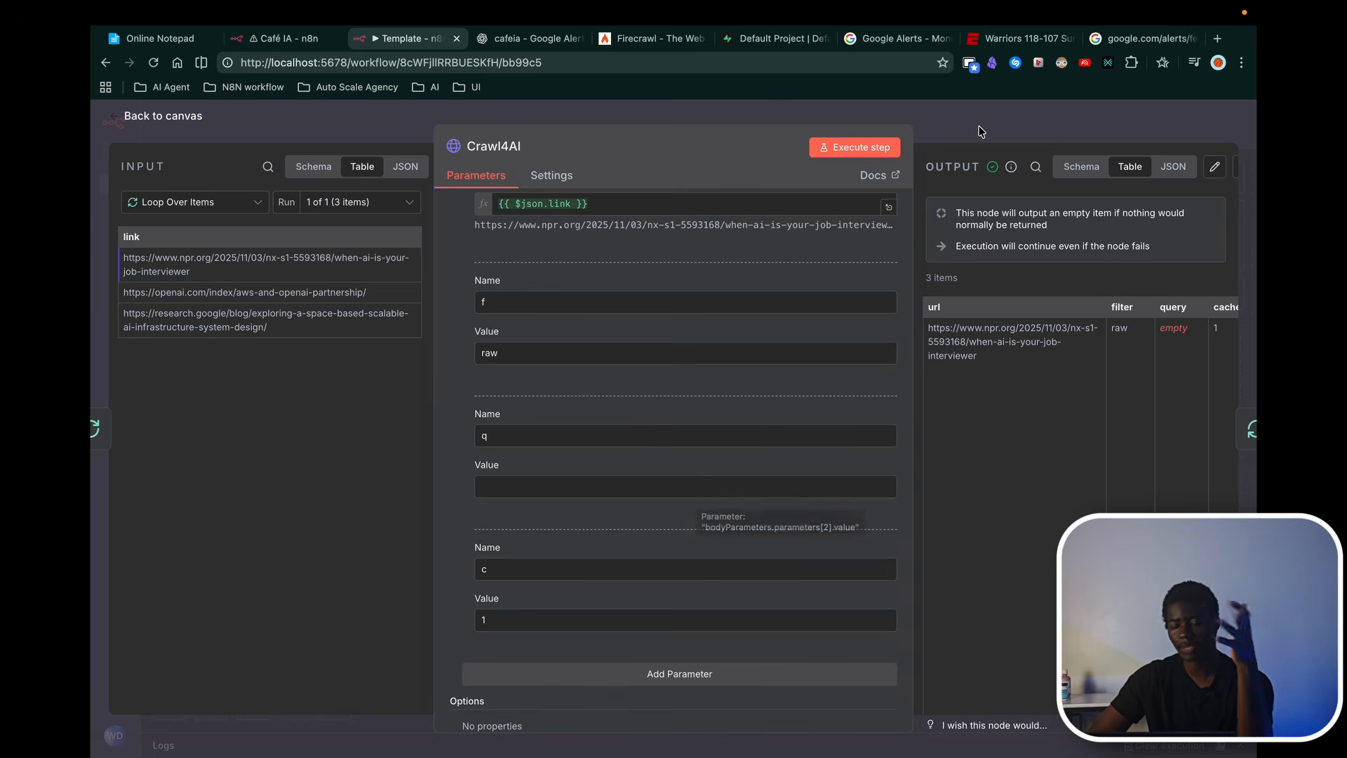
key("Escape")
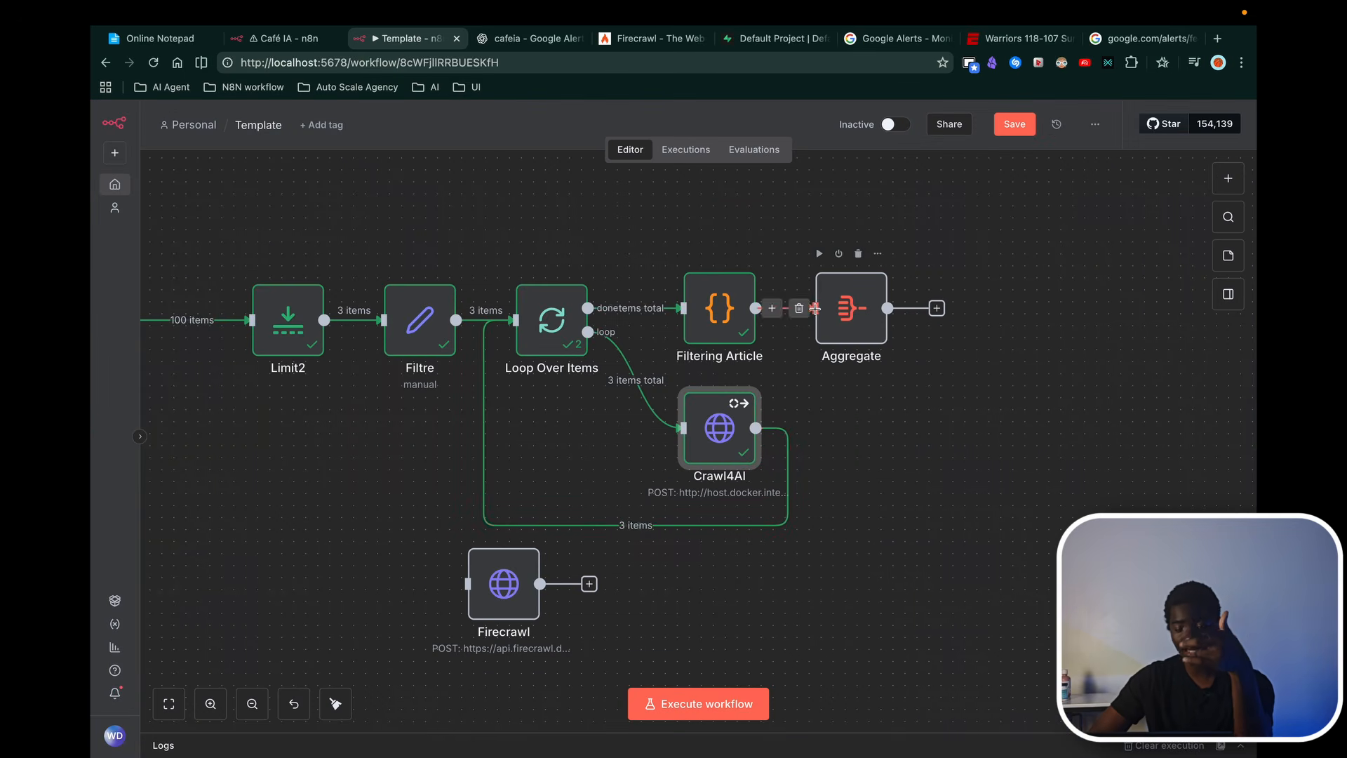
Step: Remove both connections between Loop Over Items and Crawl4AI, and move Crawl4AI aside on the canvas
scroll(912, 316, "right", 4)
mouse_move(597, 310)
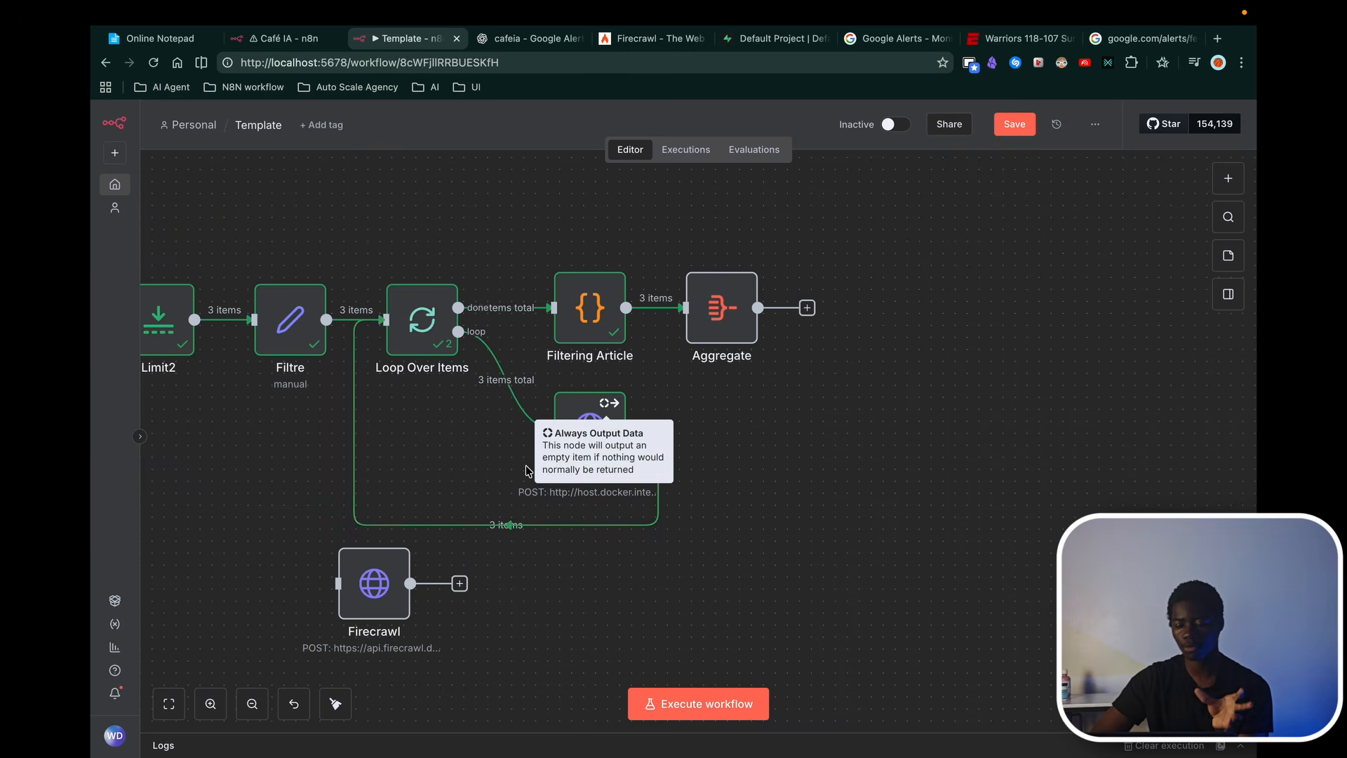
left_click(519, 379)
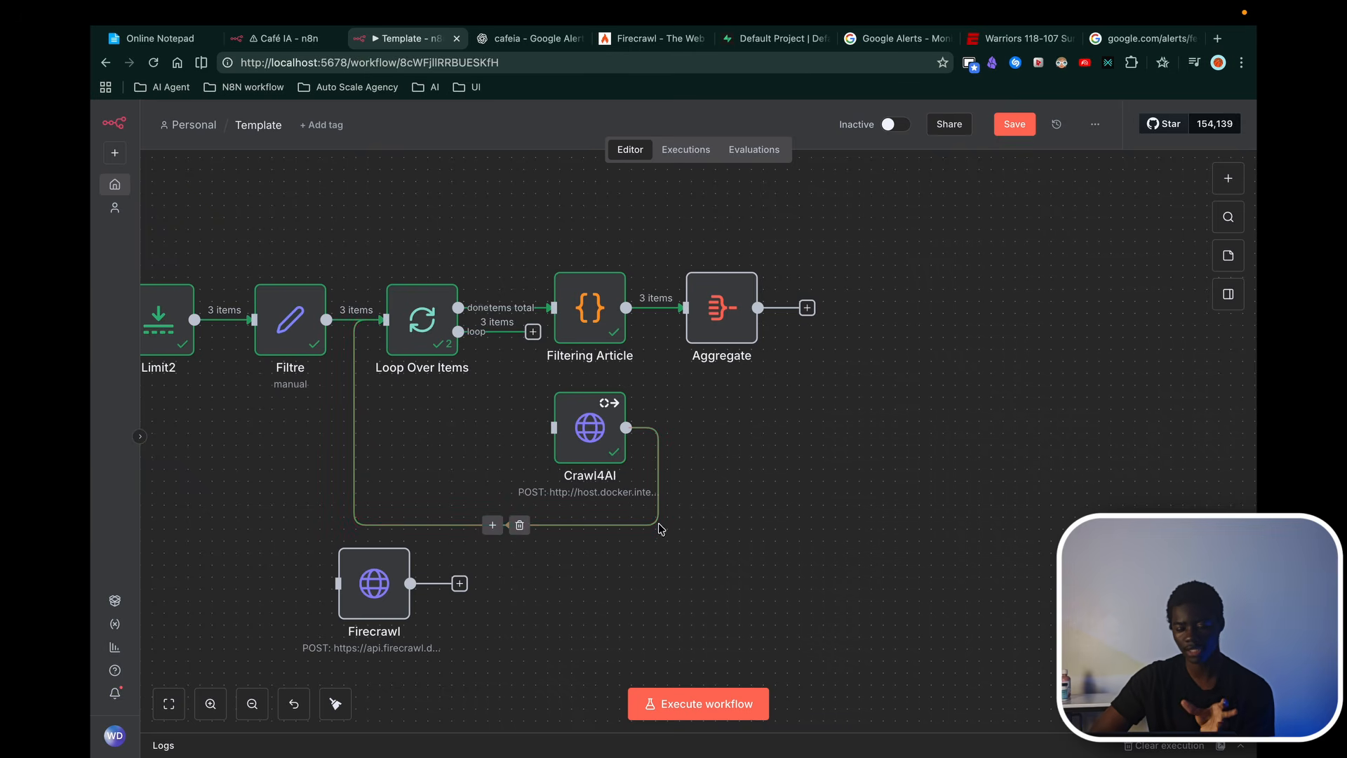
left_click(520, 524)
left_click_drag(590, 450, 782, 462)
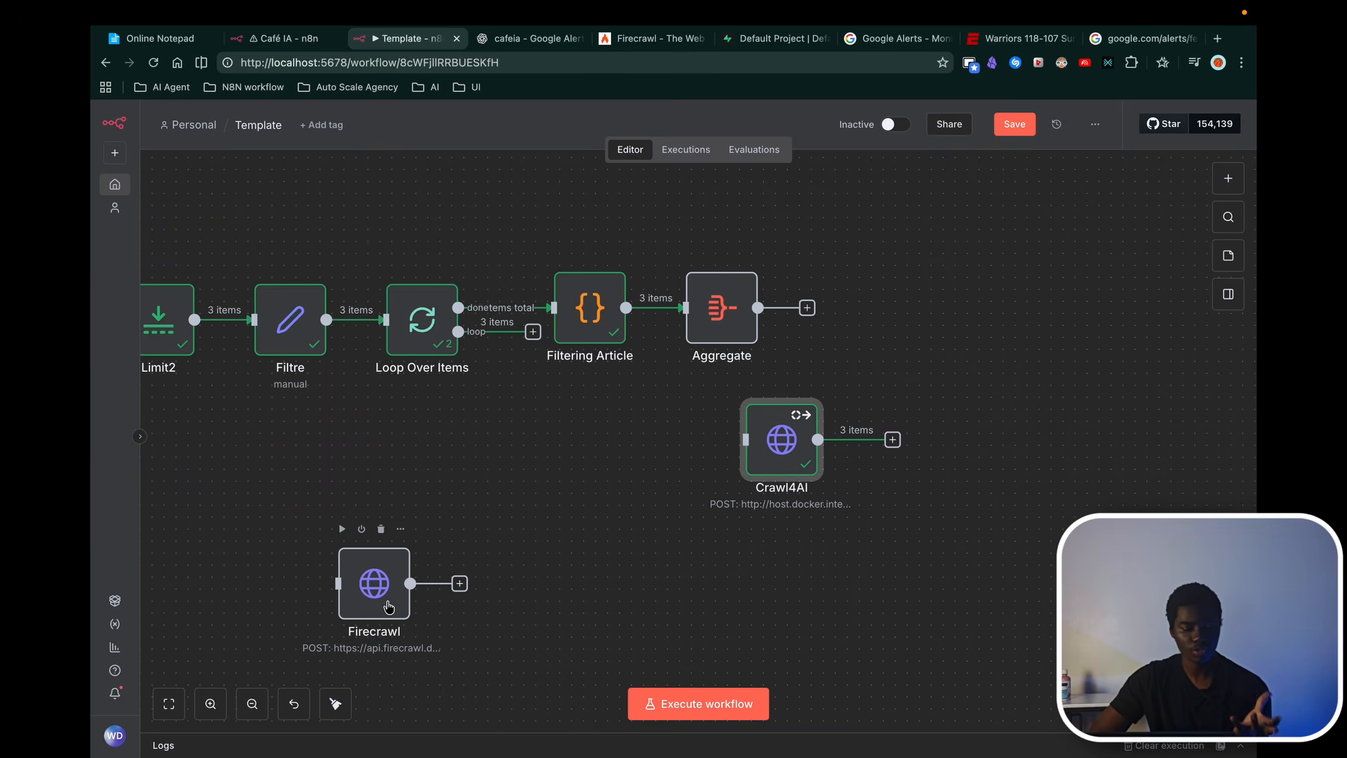
Step: Place Firecrawl below Loop Over Items, connect the loop output to it and link its output back to Loop Over Items
left_click_drag(364, 600, 495, 504)
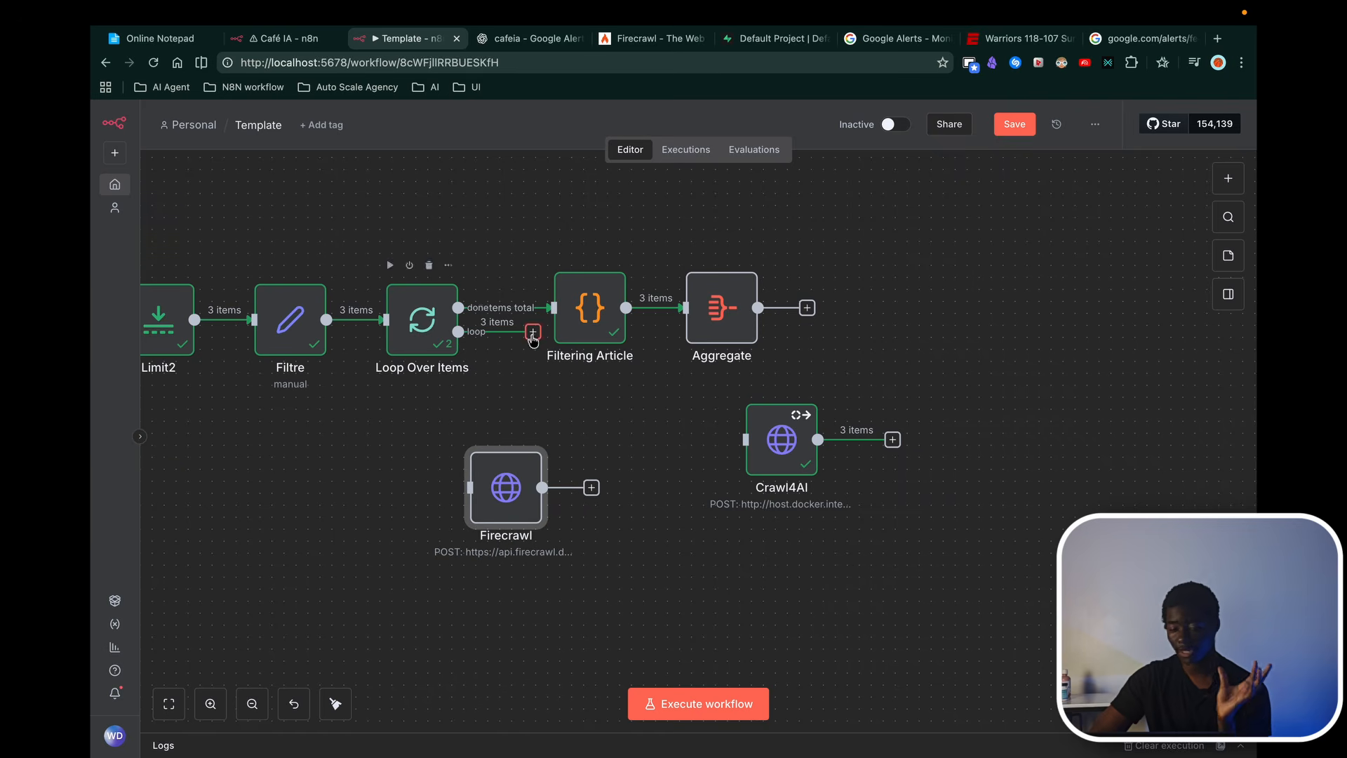
left_click_drag(532, 331, 554, 424)
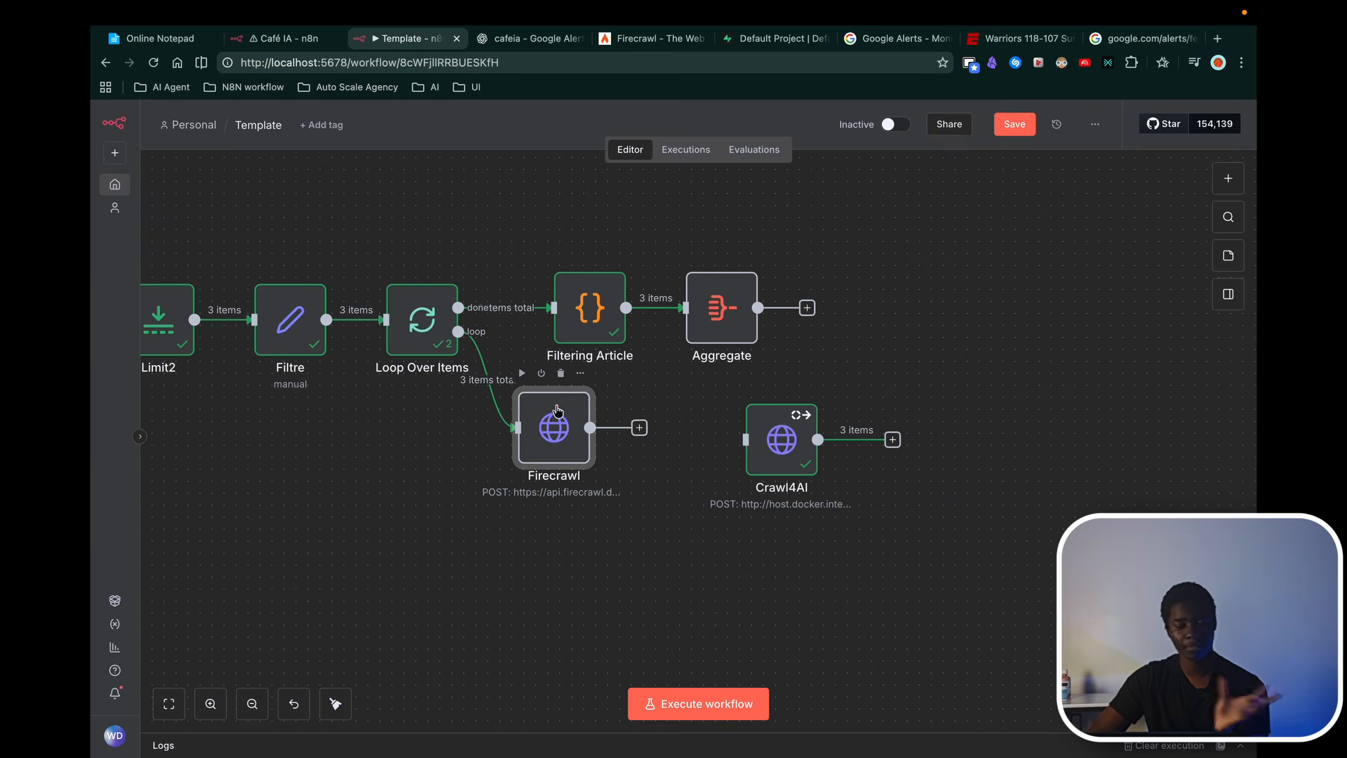
left_click_drag(647, 429, 385, 321)
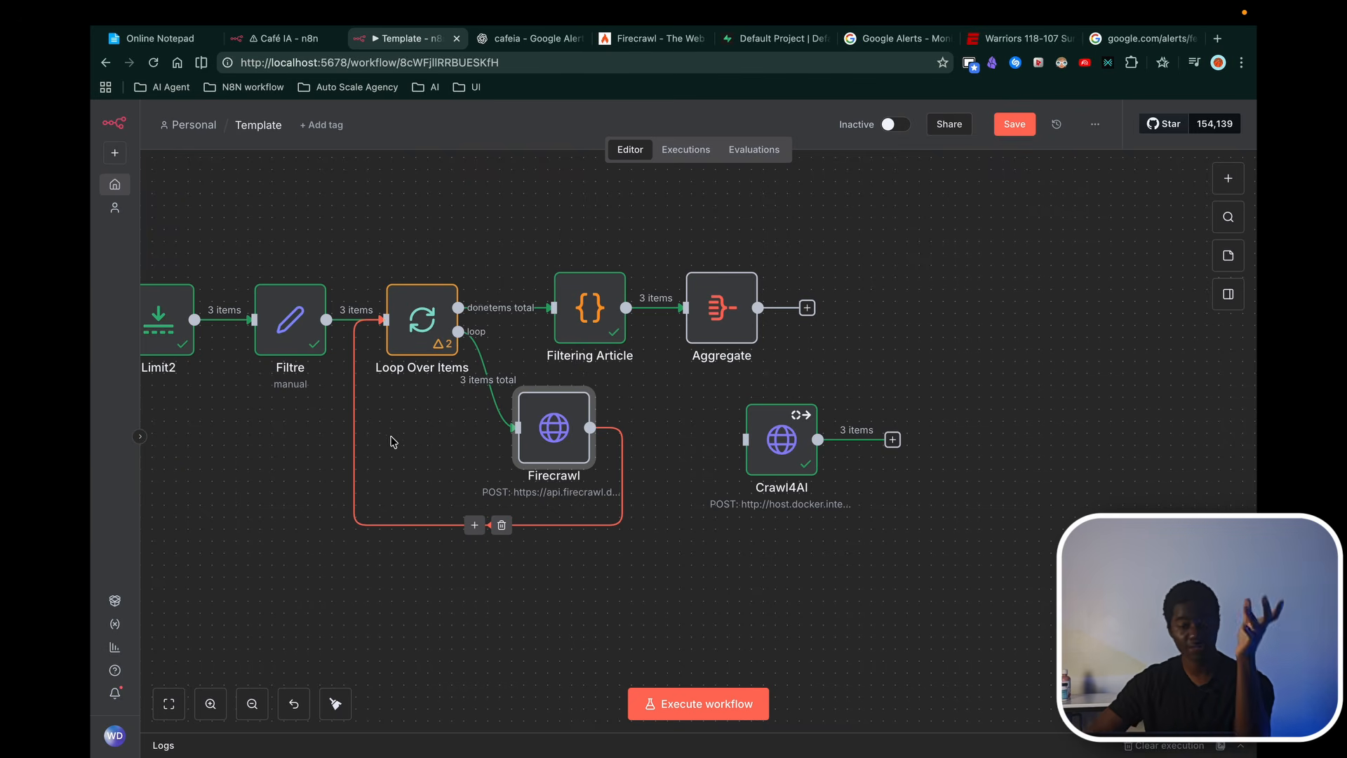
Step: Switch to the Firecrawl website, open its dashboard and copy the API key
left_click(656, 39)
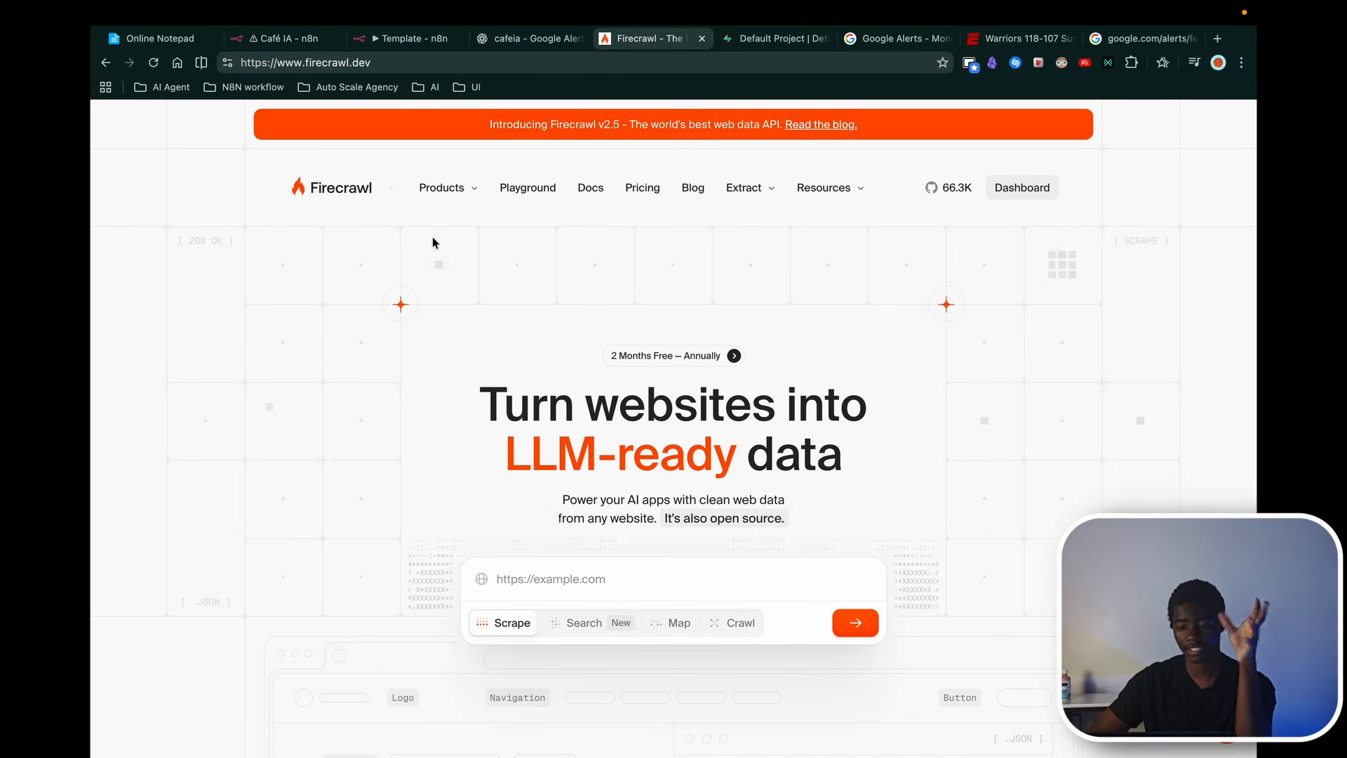
left_click(1029, 188)
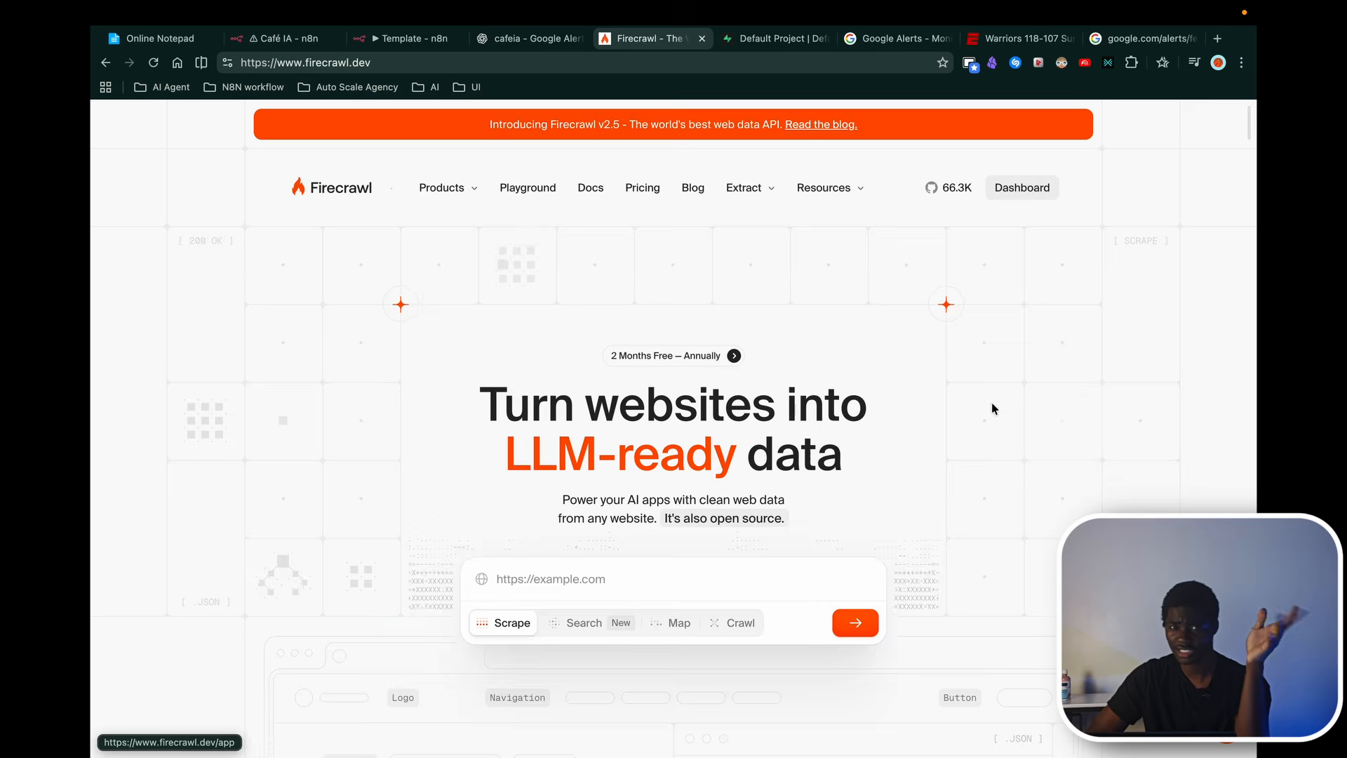
scroll(996, 539, "down", 3)
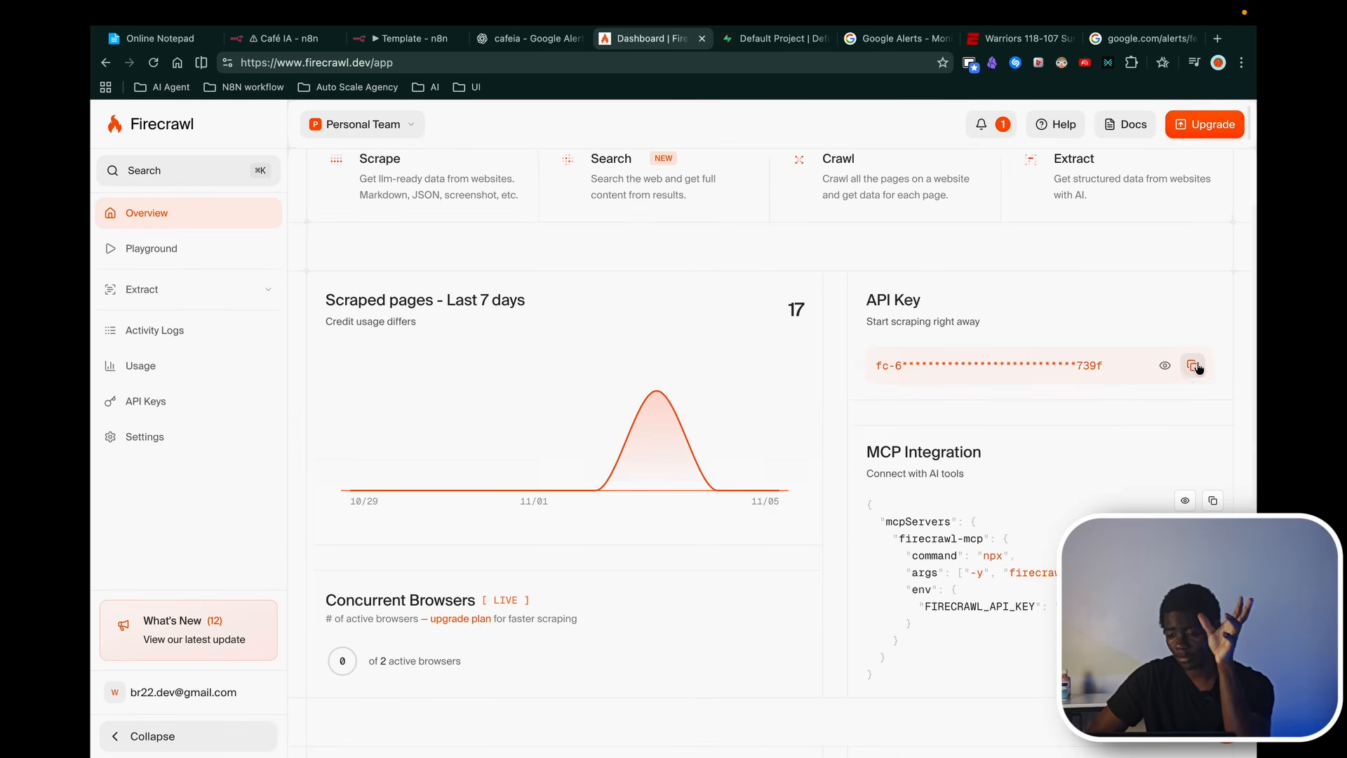
left_click(1190, 370)
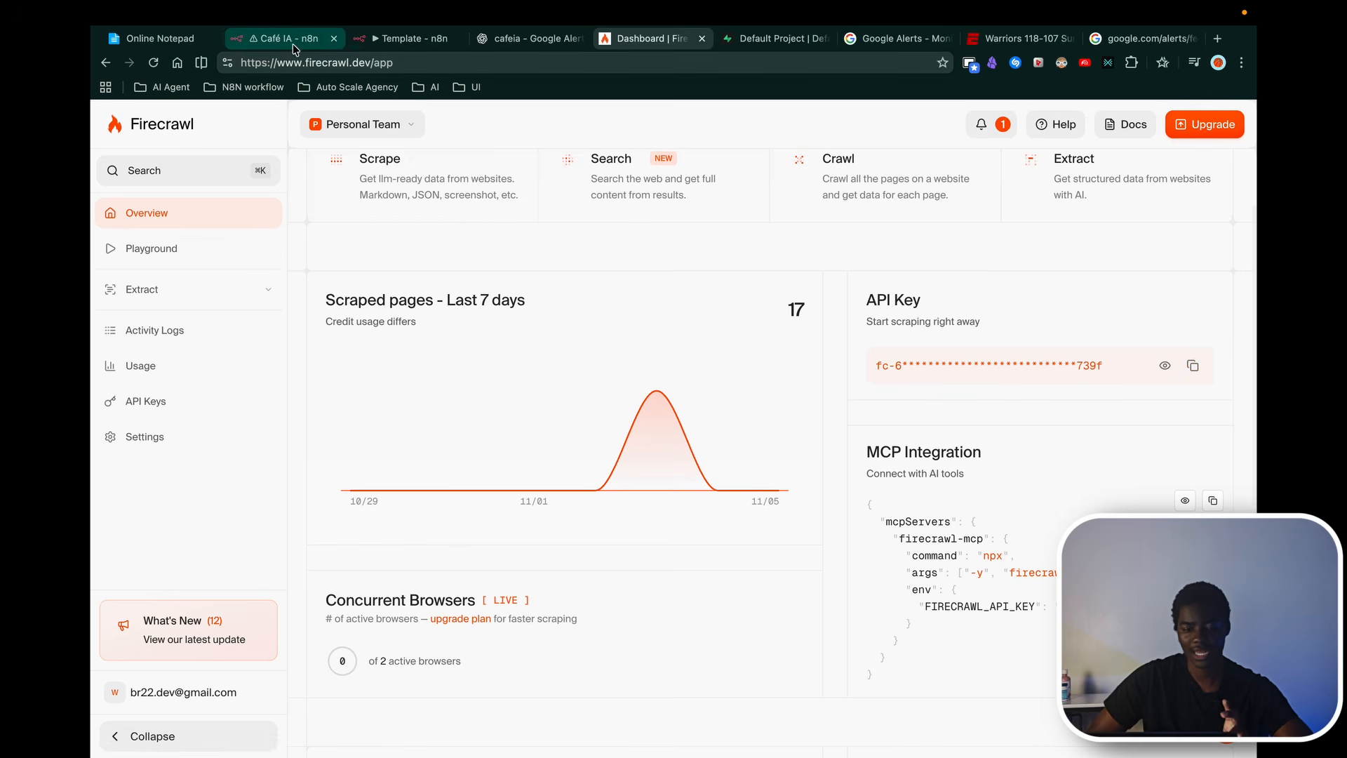
Step: Return to the n8n Template workflow, open the Firecrawl node and choose Bearer Auth as its generic auth type
left_click(407, 38)
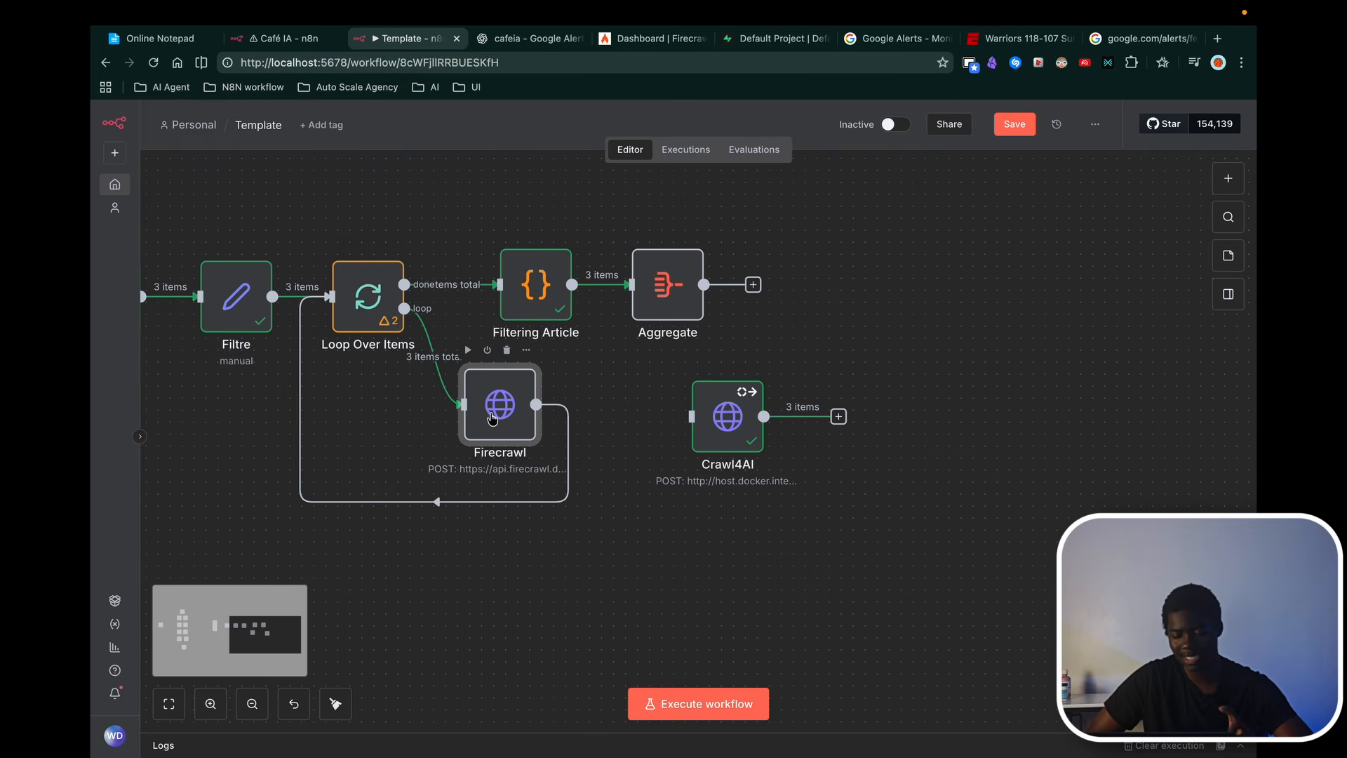
double_click(492, 407)
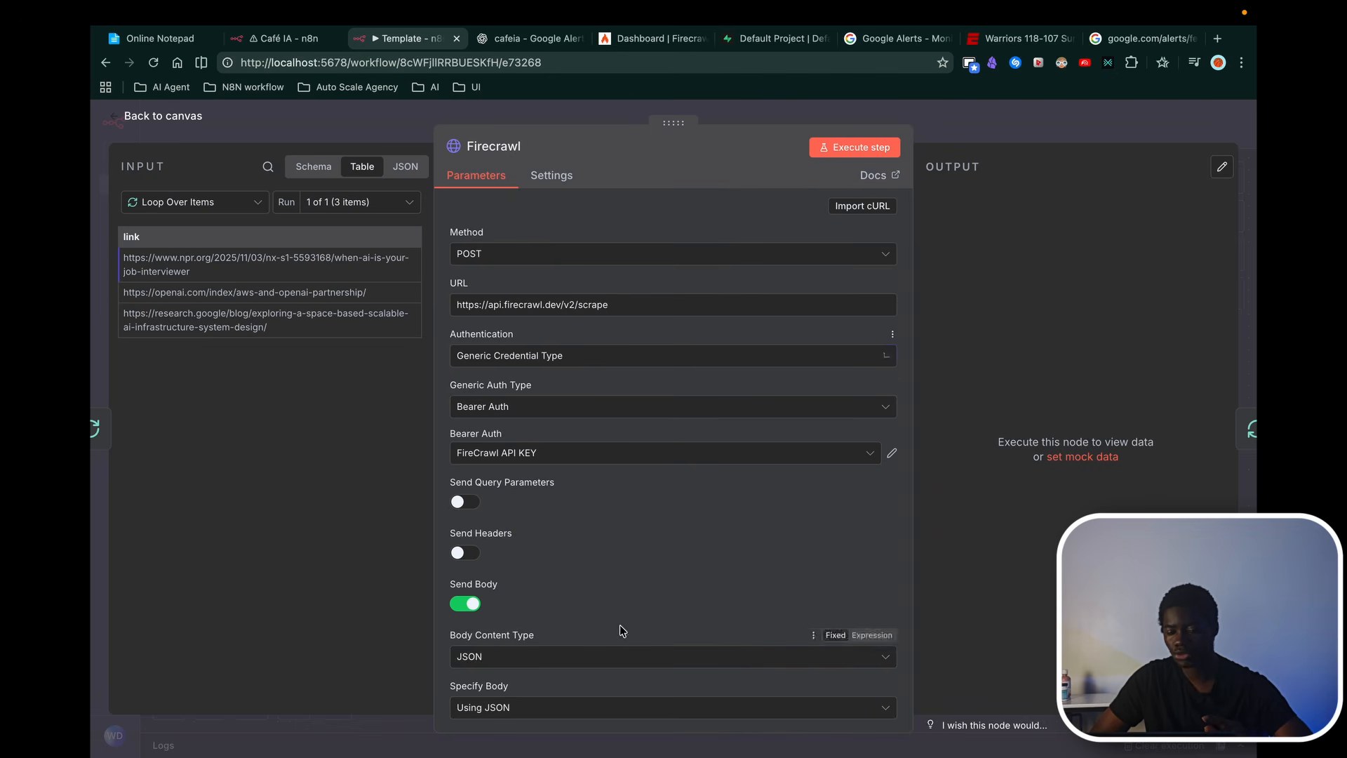
left_click(598, 409)
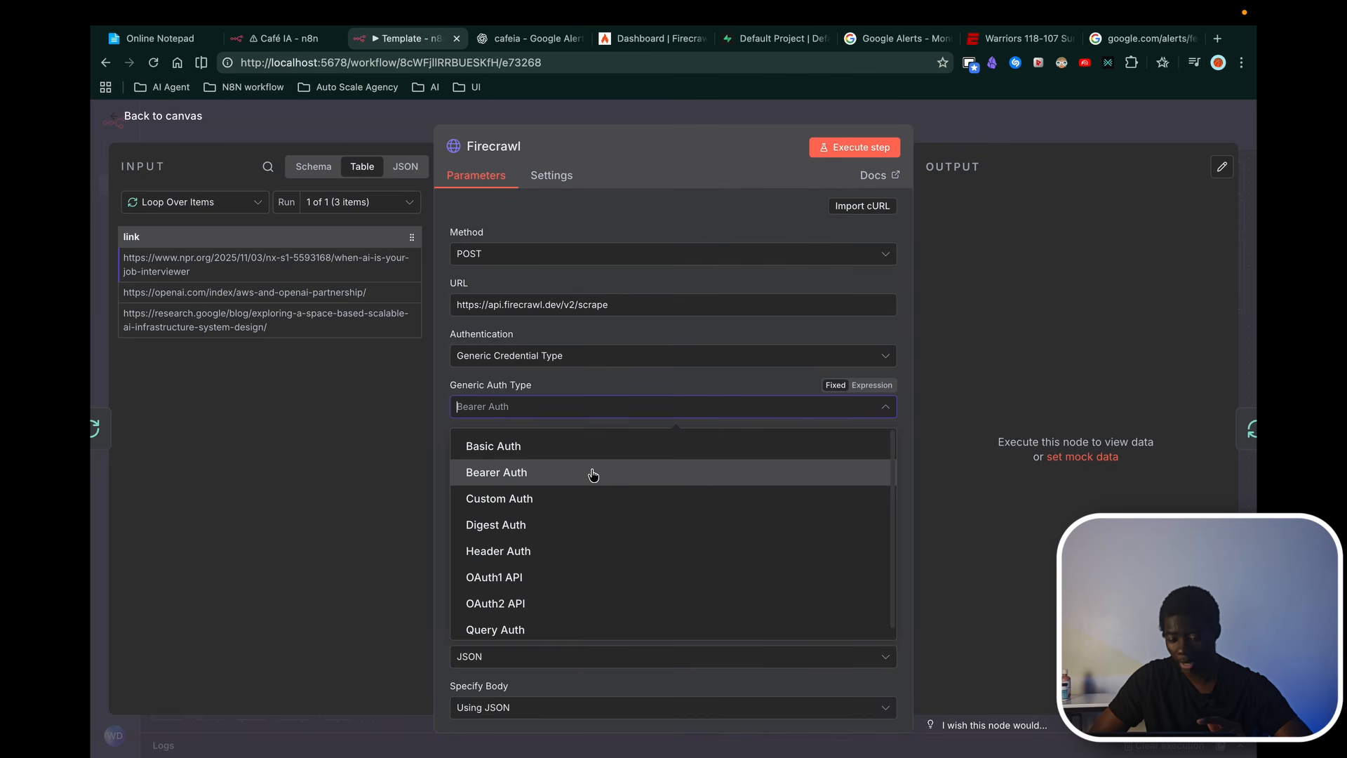
left_click(593, 473)
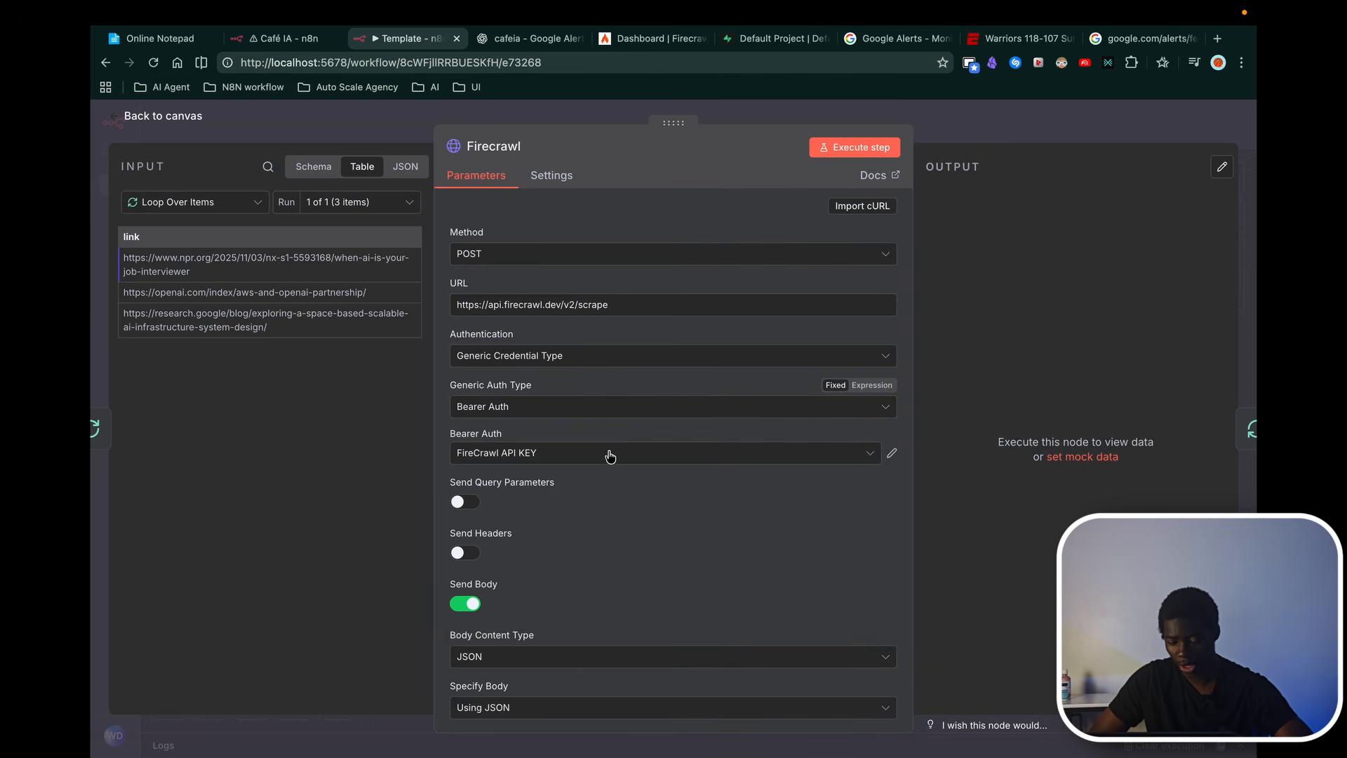
Step: Try creating a new Bearer Auth credential with the Firecrawl API key pasted as the bearer token, and discard it
left_click(610, 454)
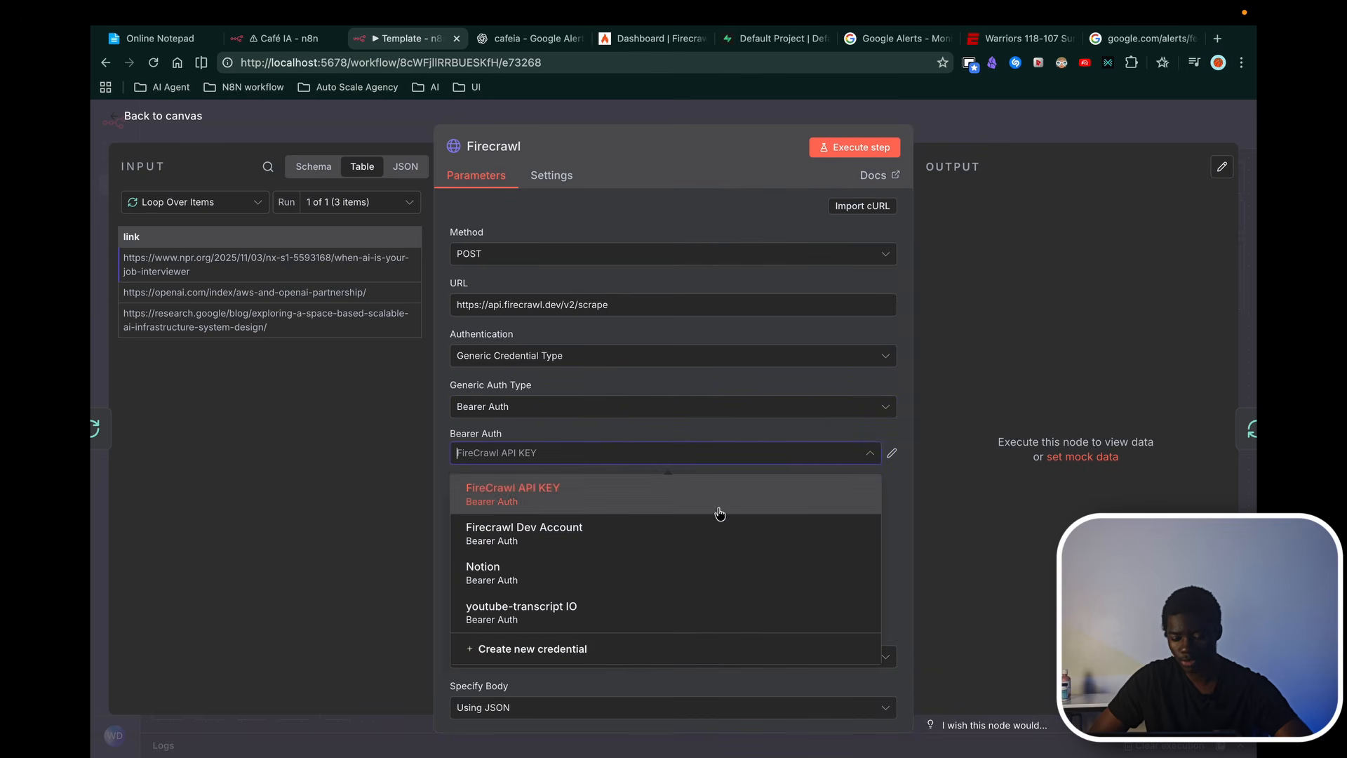
left_click(559, 645)
left_click(490, 339)
key("super+v")
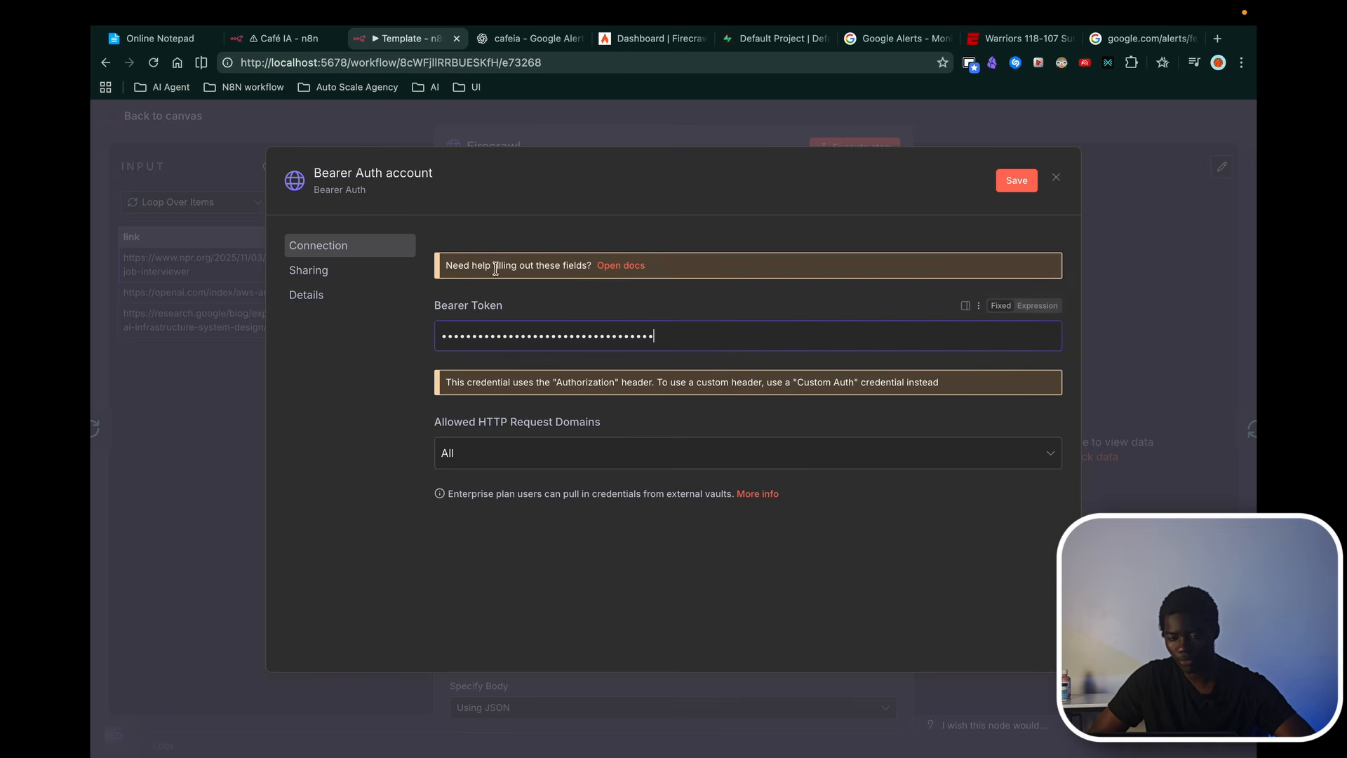
left_click(400, 175)
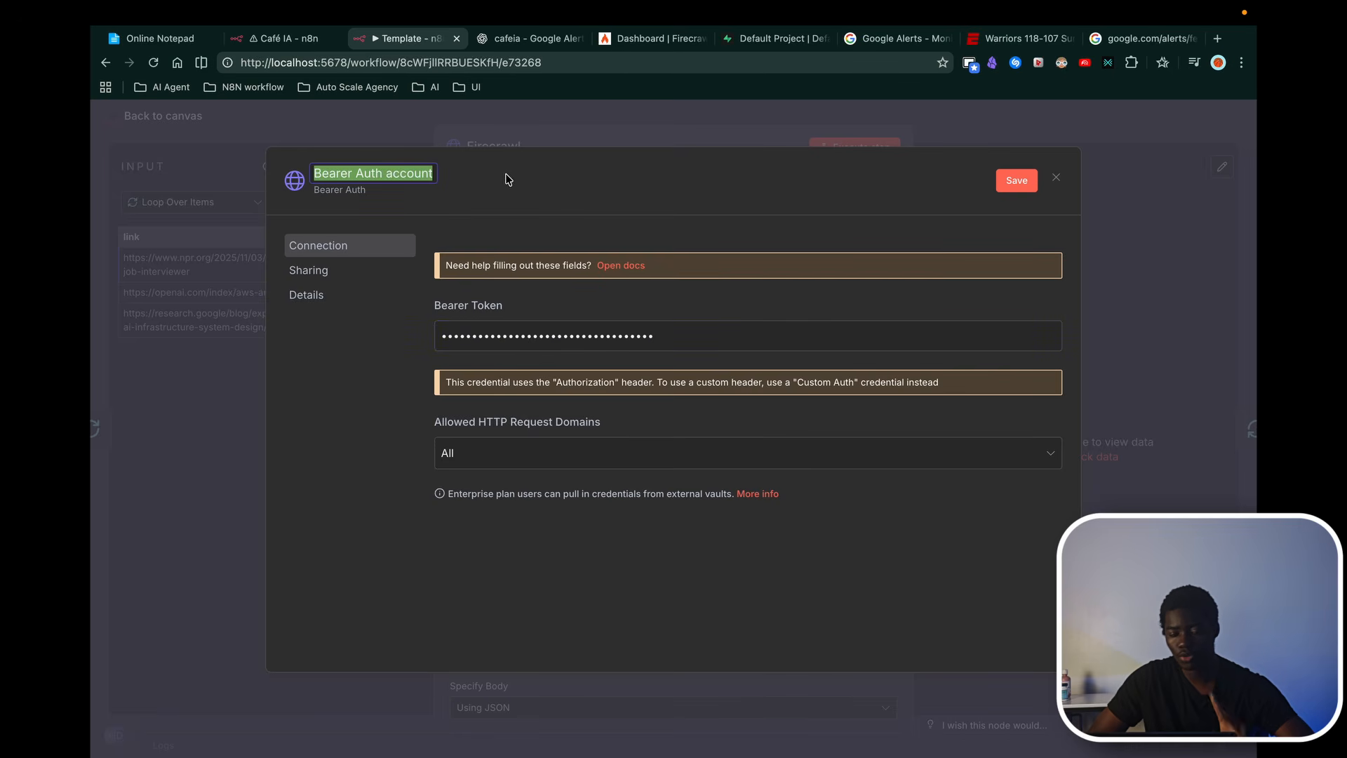
left_click(1056, 177)
left_click(723, 469)
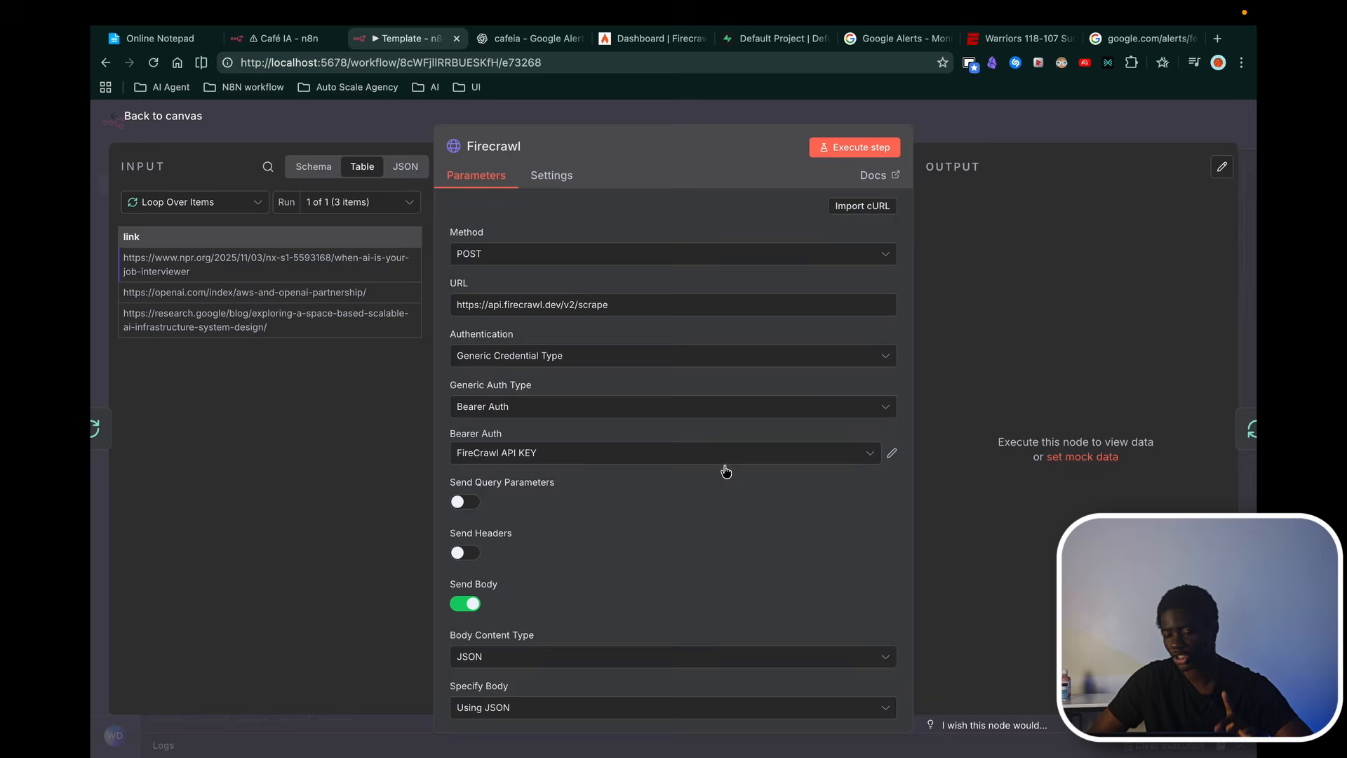
Step: Review the Firecrawl node's available Bearer Auth credentials and its JSON request body
left_click(639, 455)
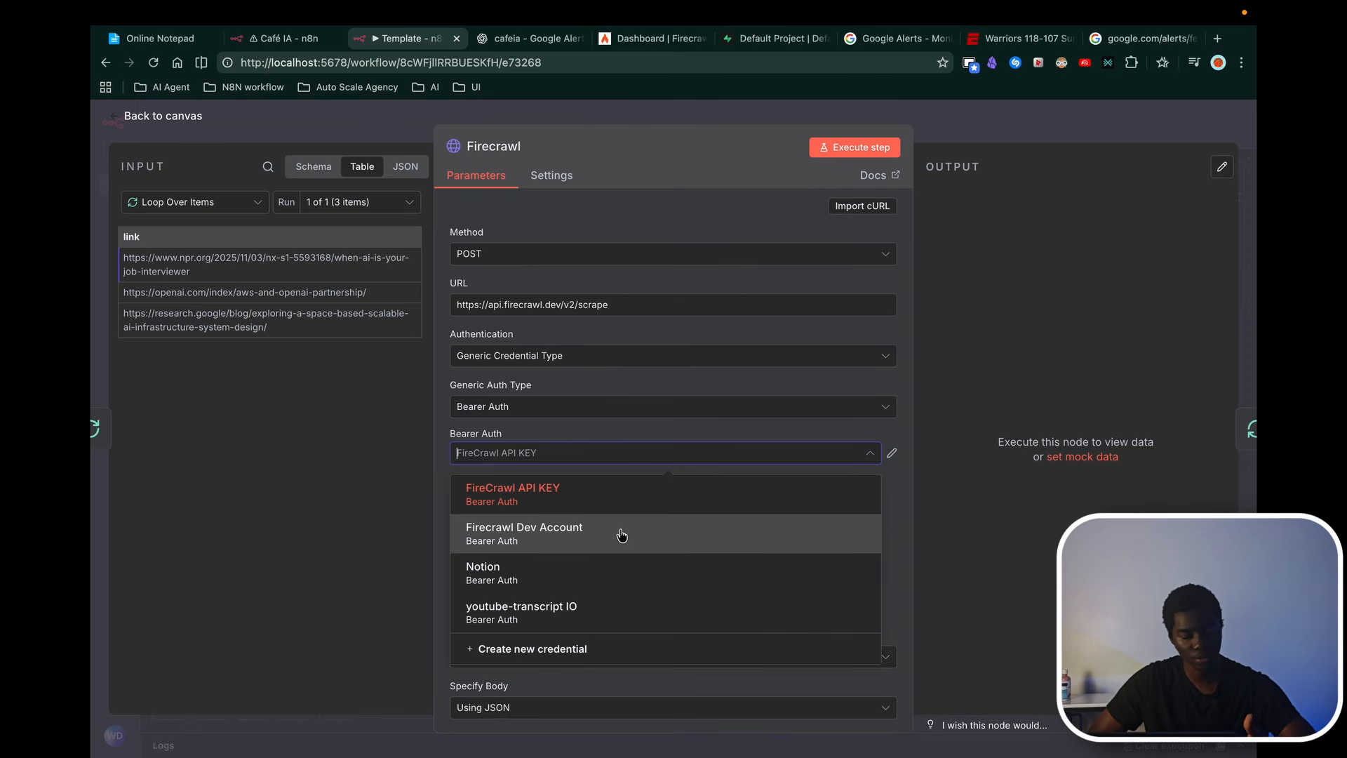
key("Escape")
scroll(704, 553, "down", 4)
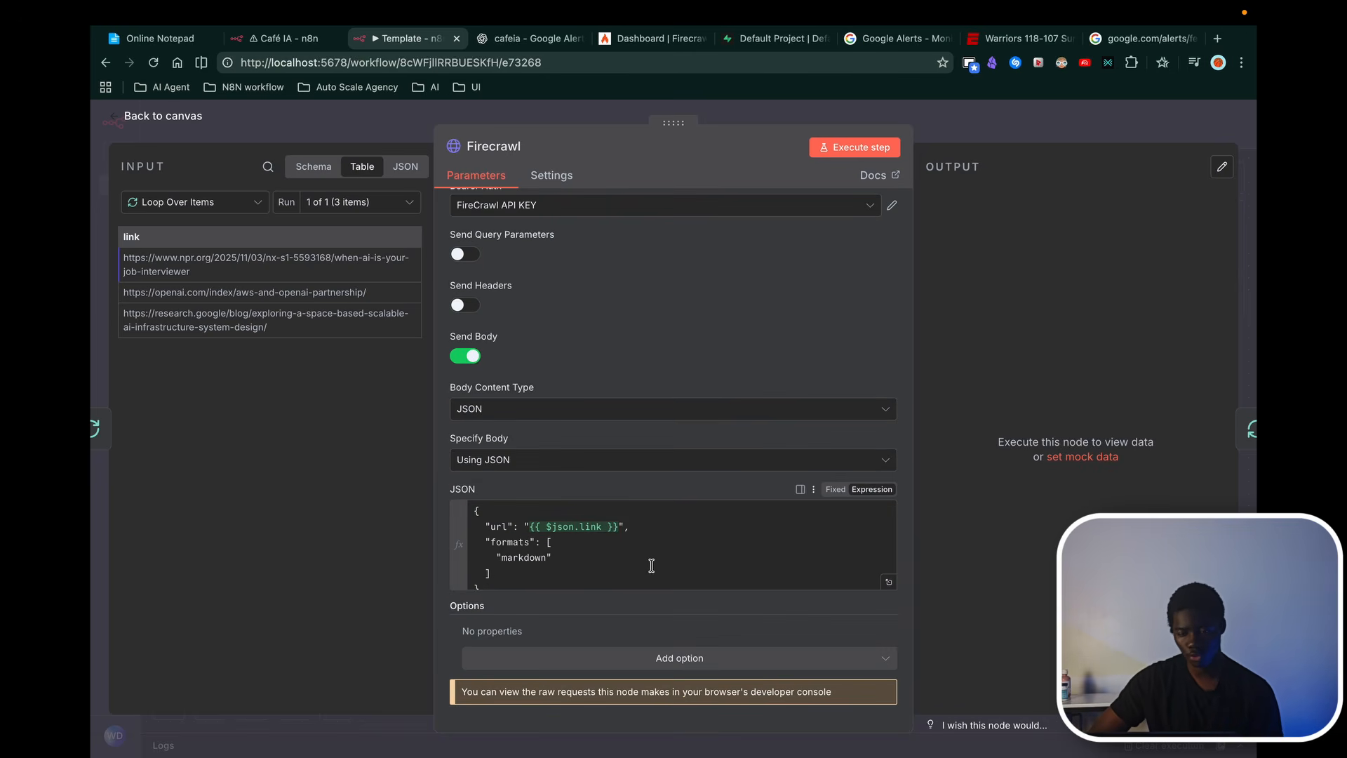
key("Escape")
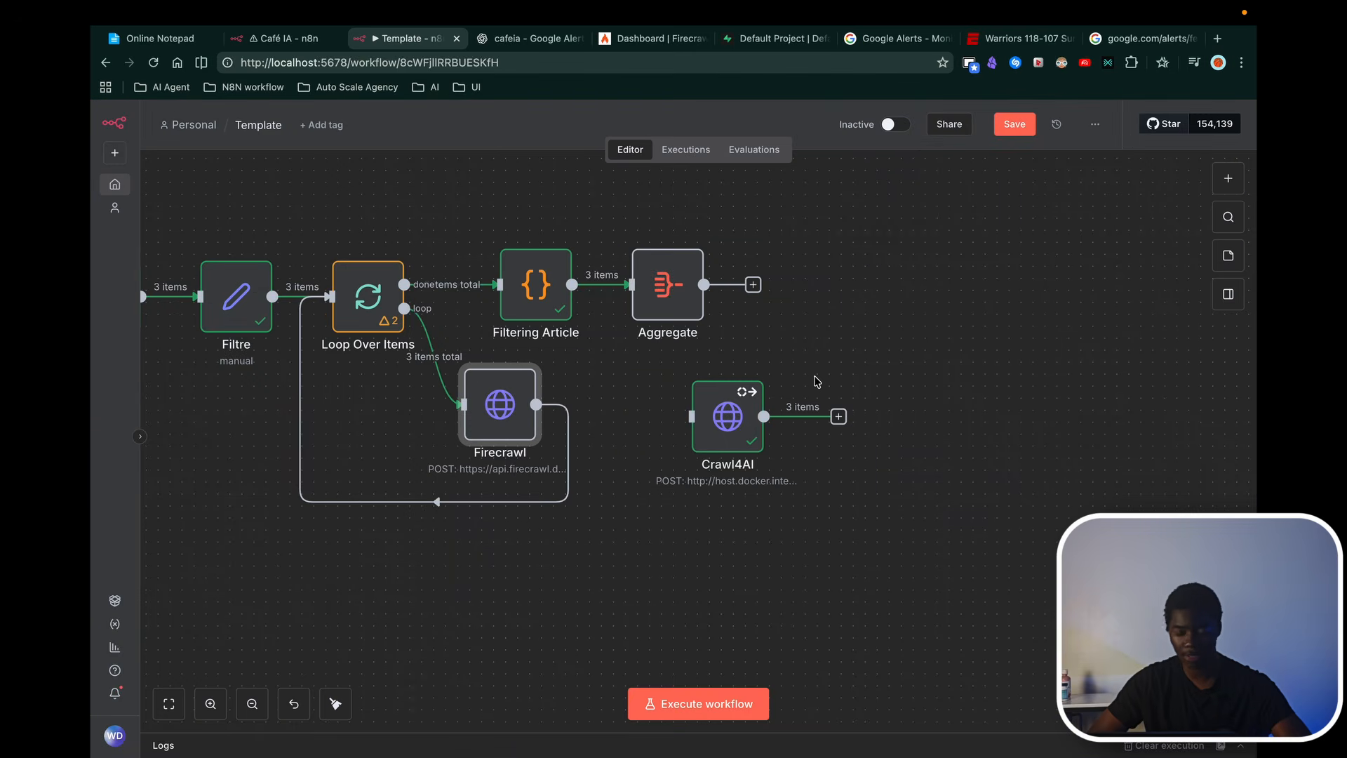
Step: Examine the line in the Filtering Article node's JavaScript that reads the markdown text from its input
scroll(605, 475, "up", 1)
scroll(605, 475, "left", 1)
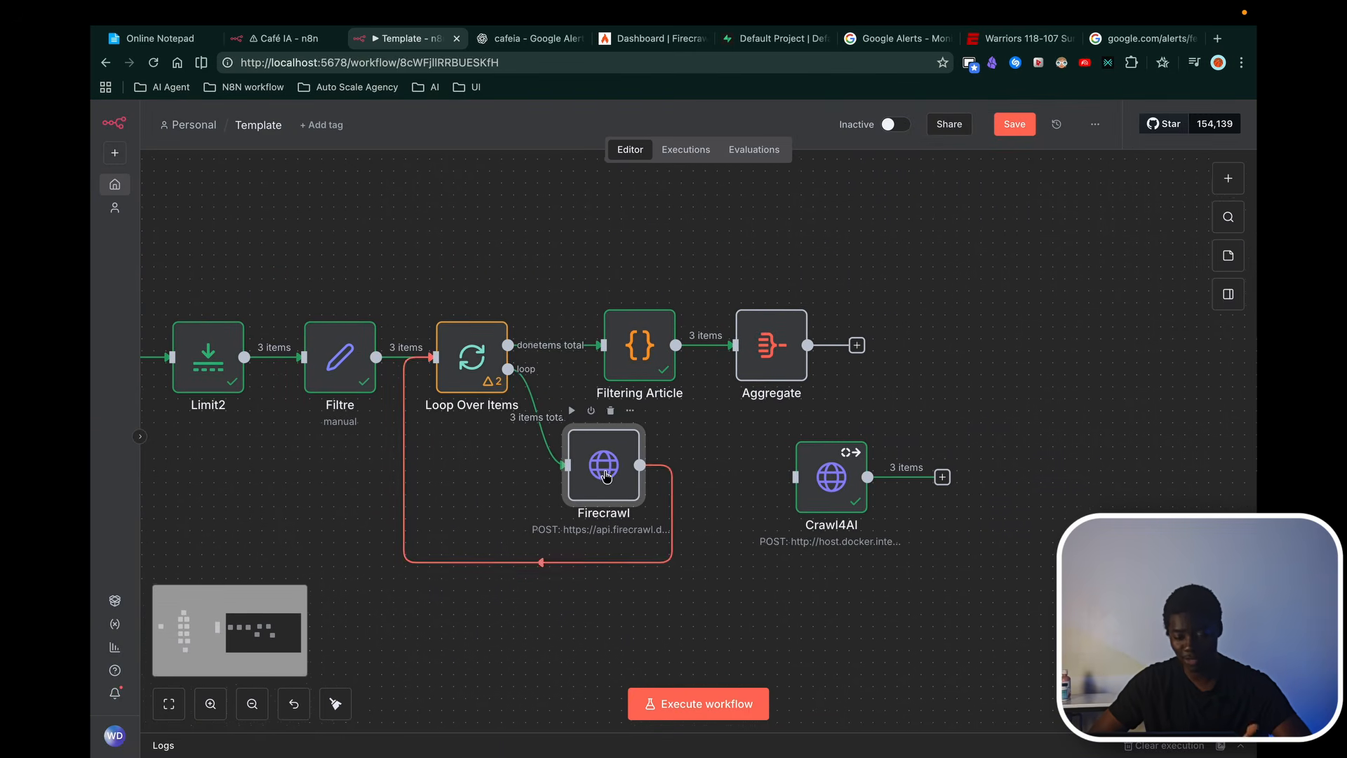
mouse_move(626, 357)
left_mouse_down()
mouse_move(686, 329)
mouse_move(612, 349)
mouse_move(626, 358)
left_mouse_up()
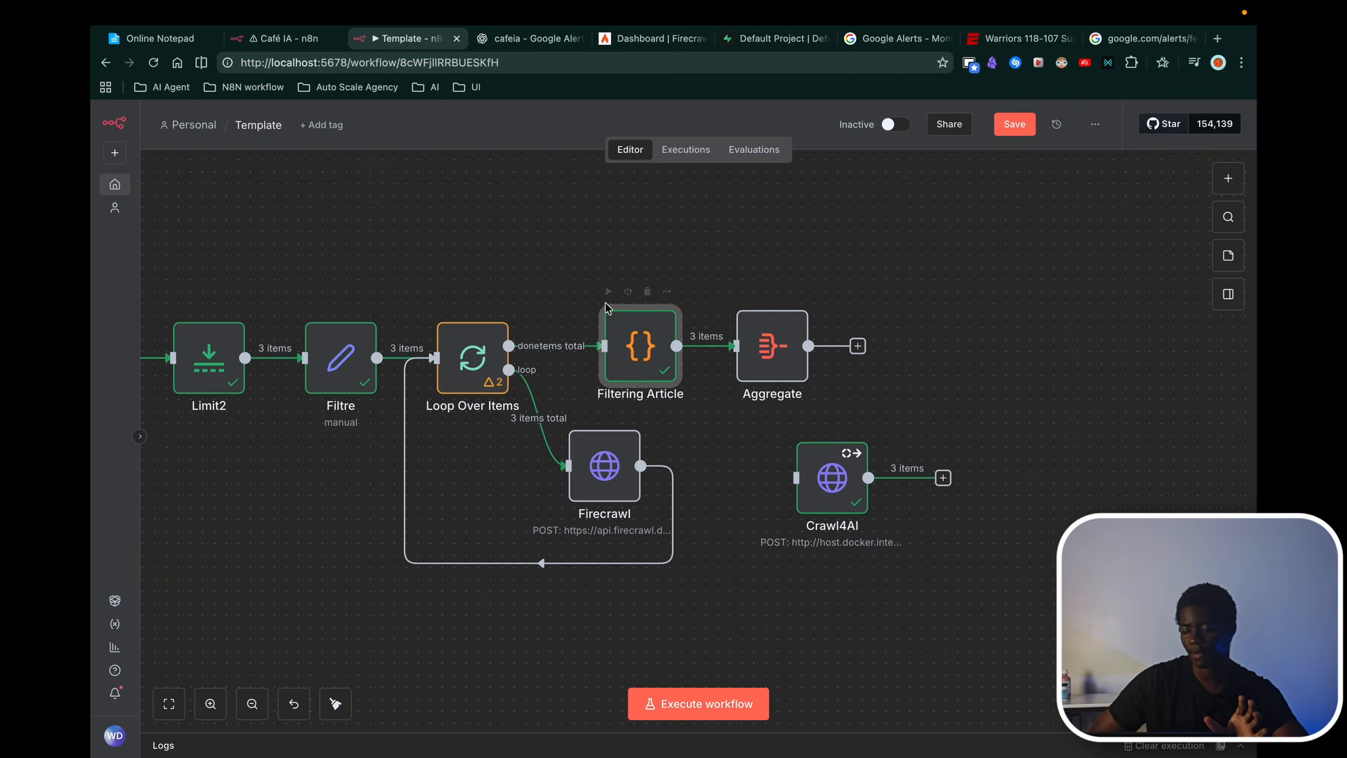
double_click(627, 343)
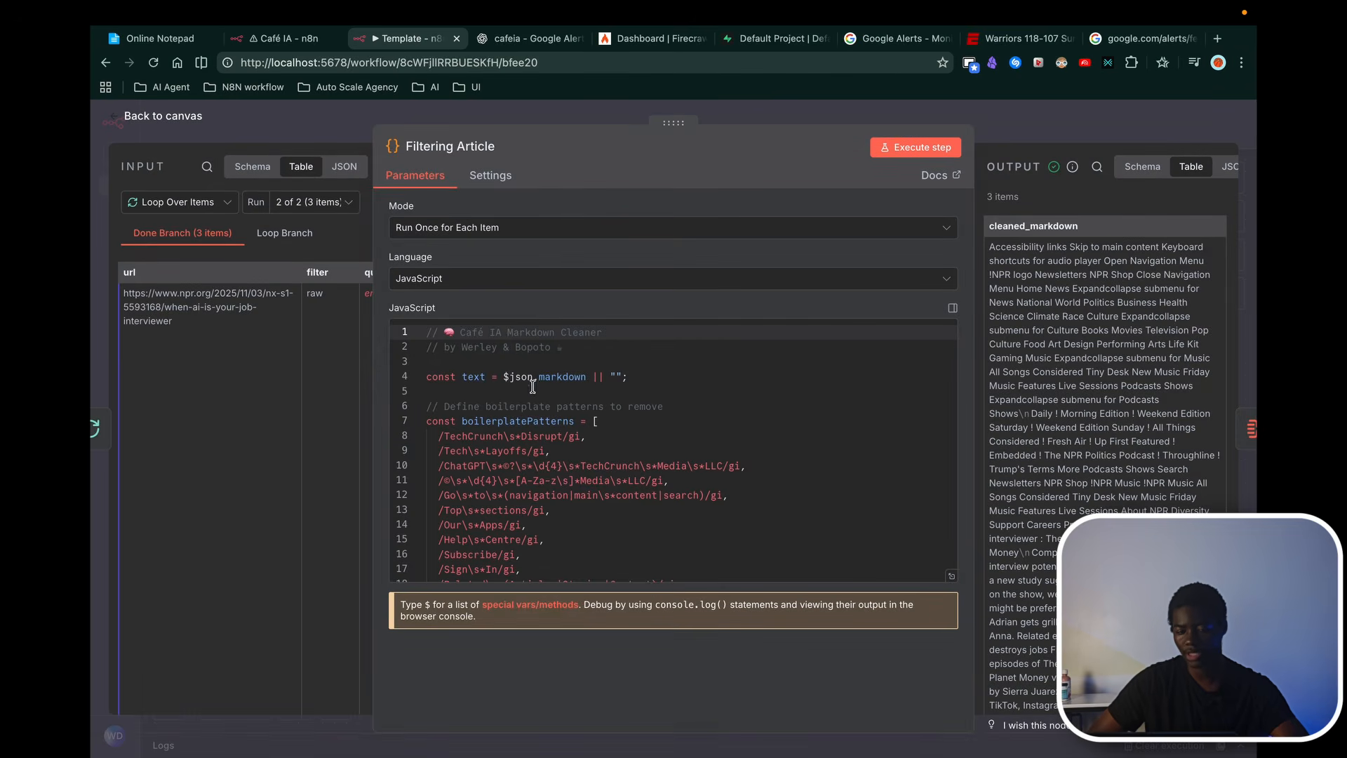
left_click(538, 380)
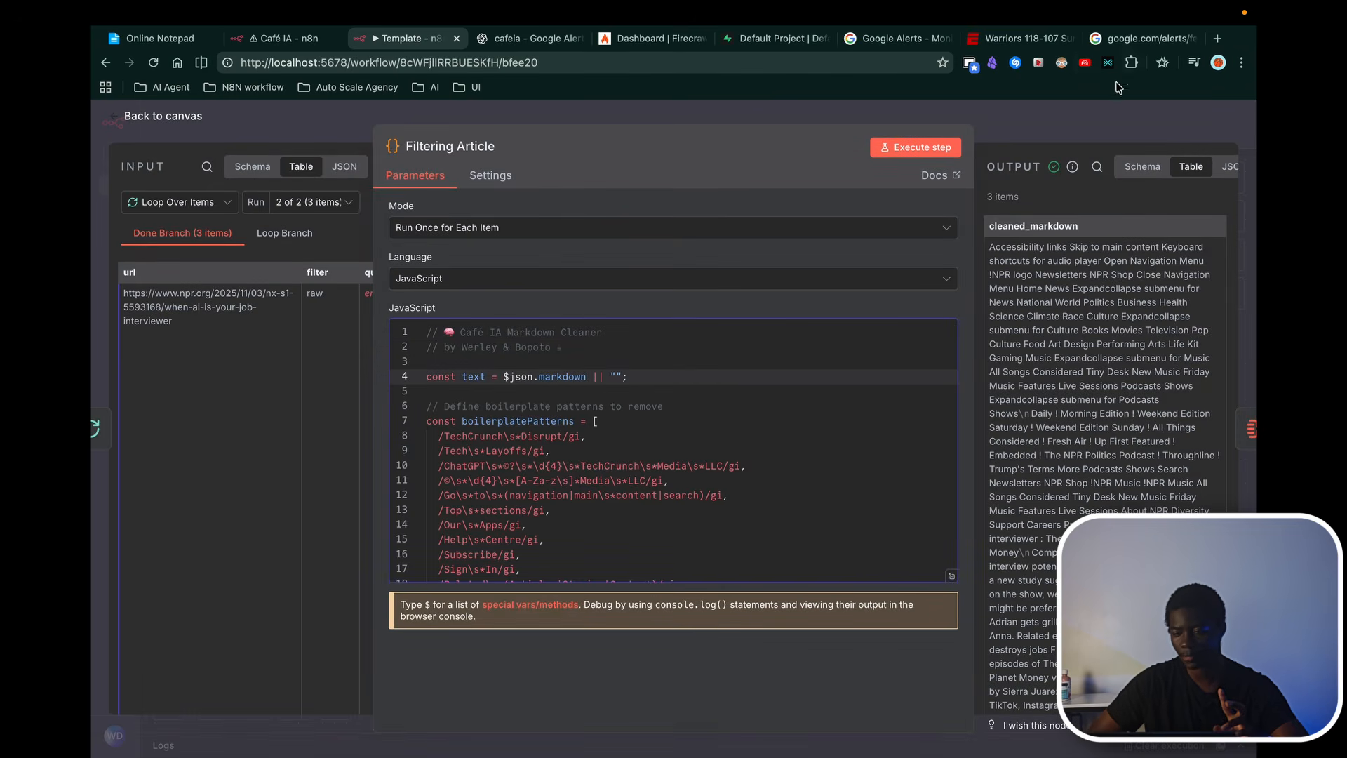
left_click(1088, 113)
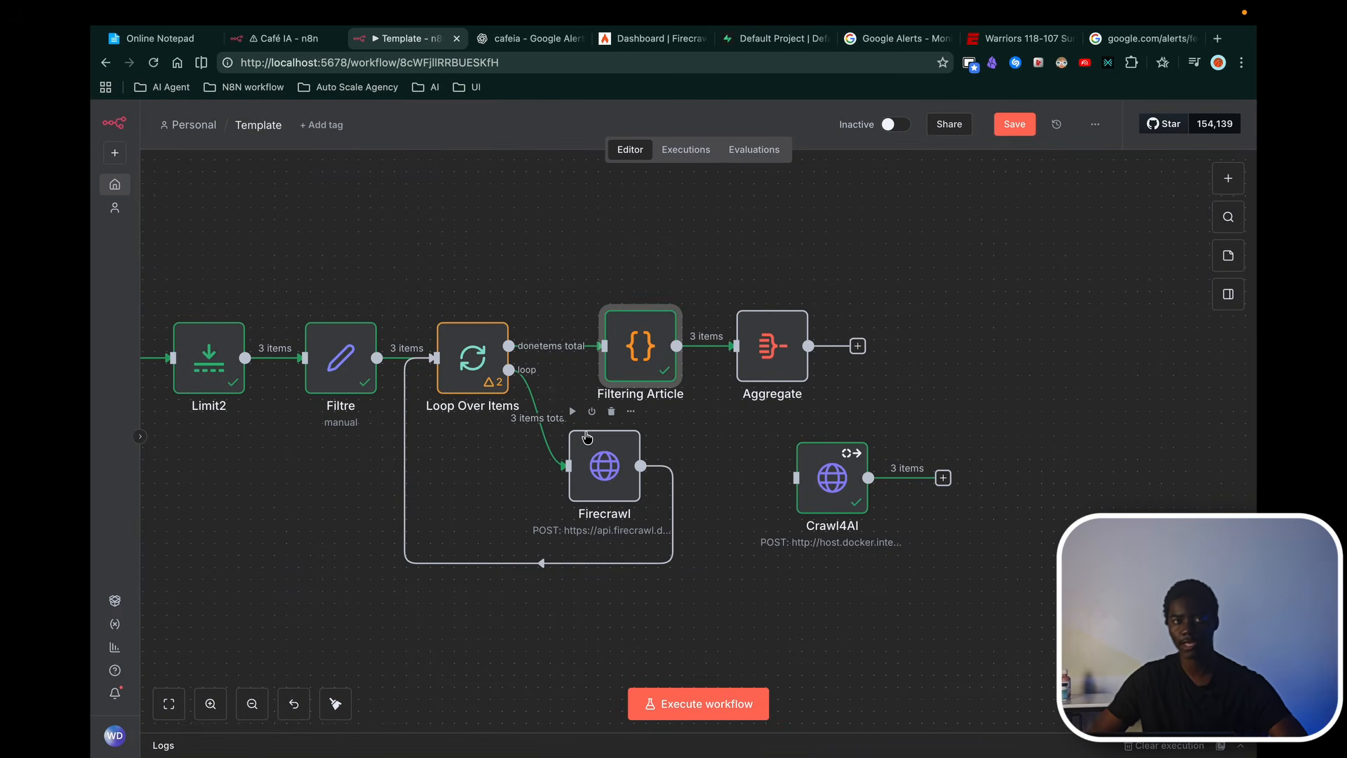
Step: Move Filtering Article and Aggregate farther from Loop Over Items and deactivate the Crawl4AI node
left_click_drag(912, 231, 739, 369)
left_click(713, 418)
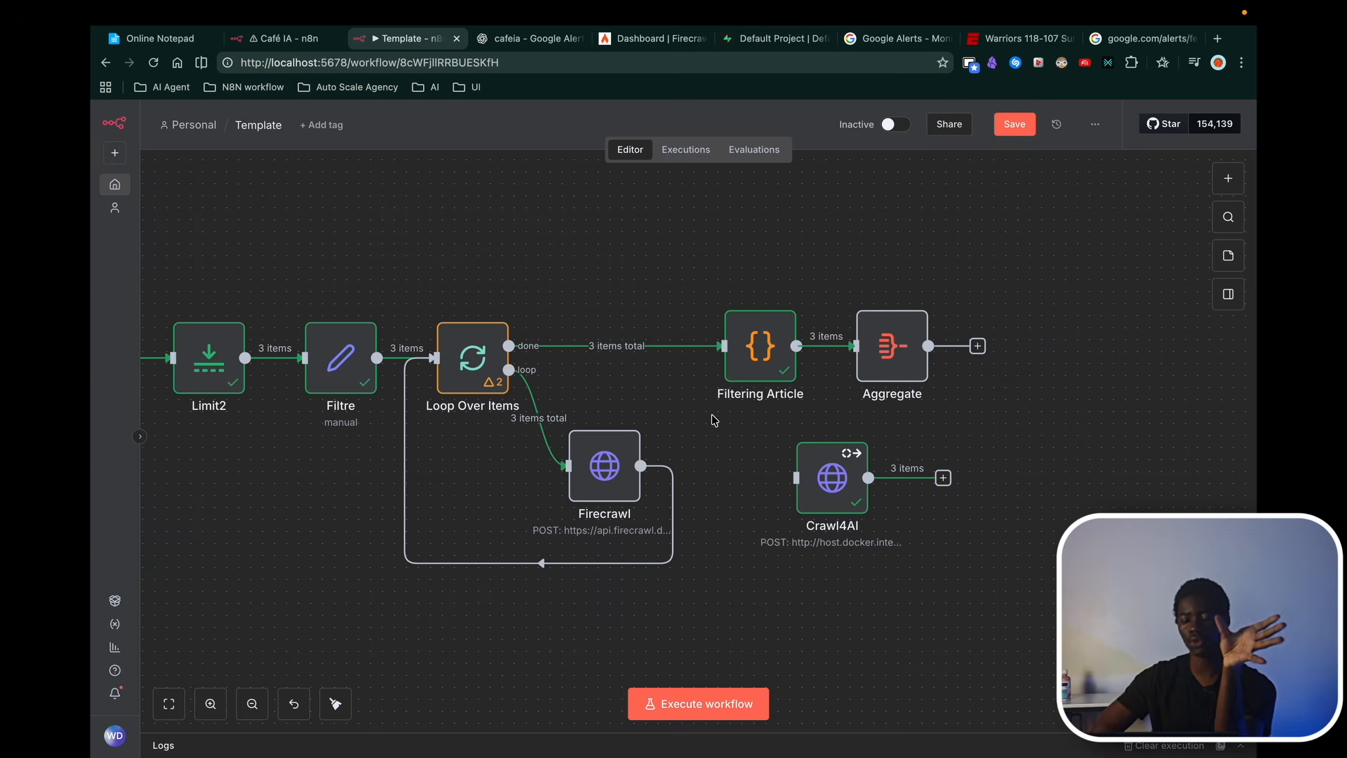
left_click(819, 423)
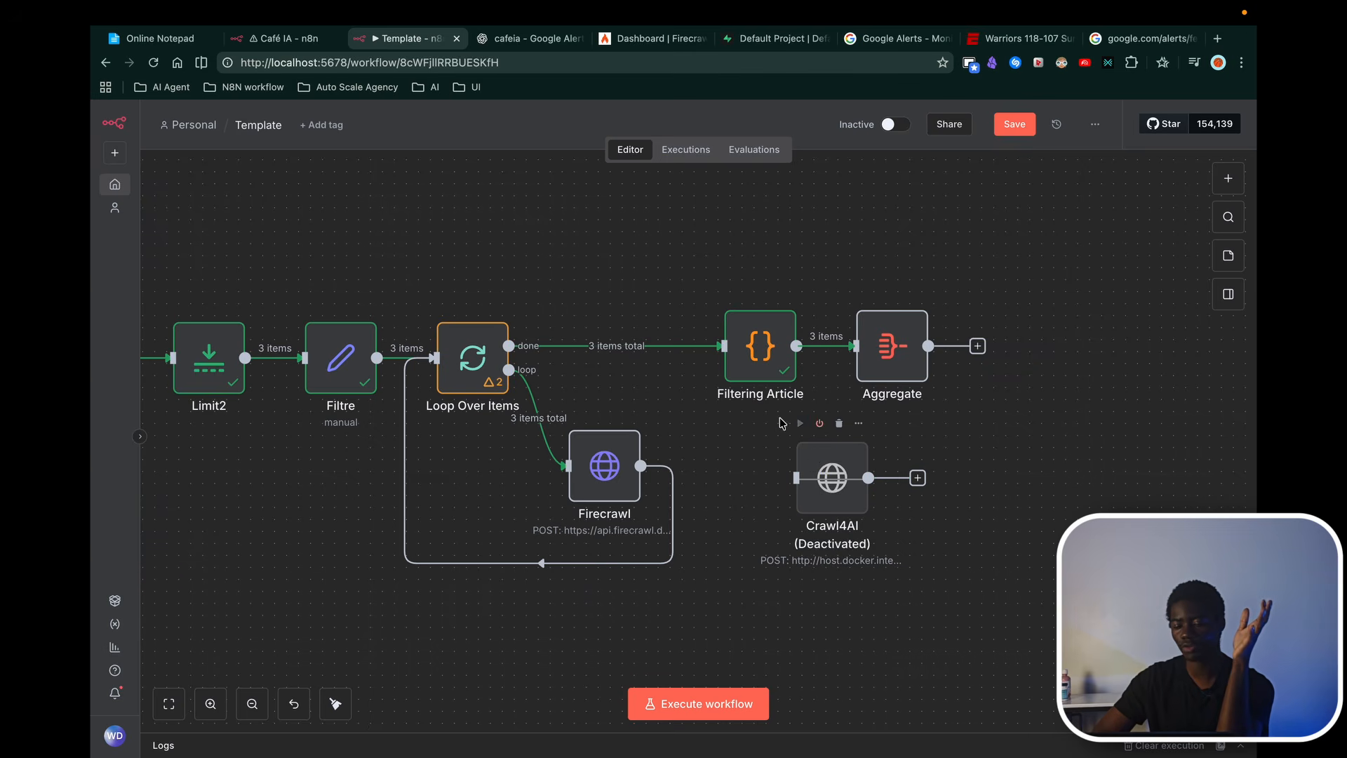
Step: Change the text line in the Filtering Article node's JavaScript to read from $json.data.markdown
double_click(760, 346)
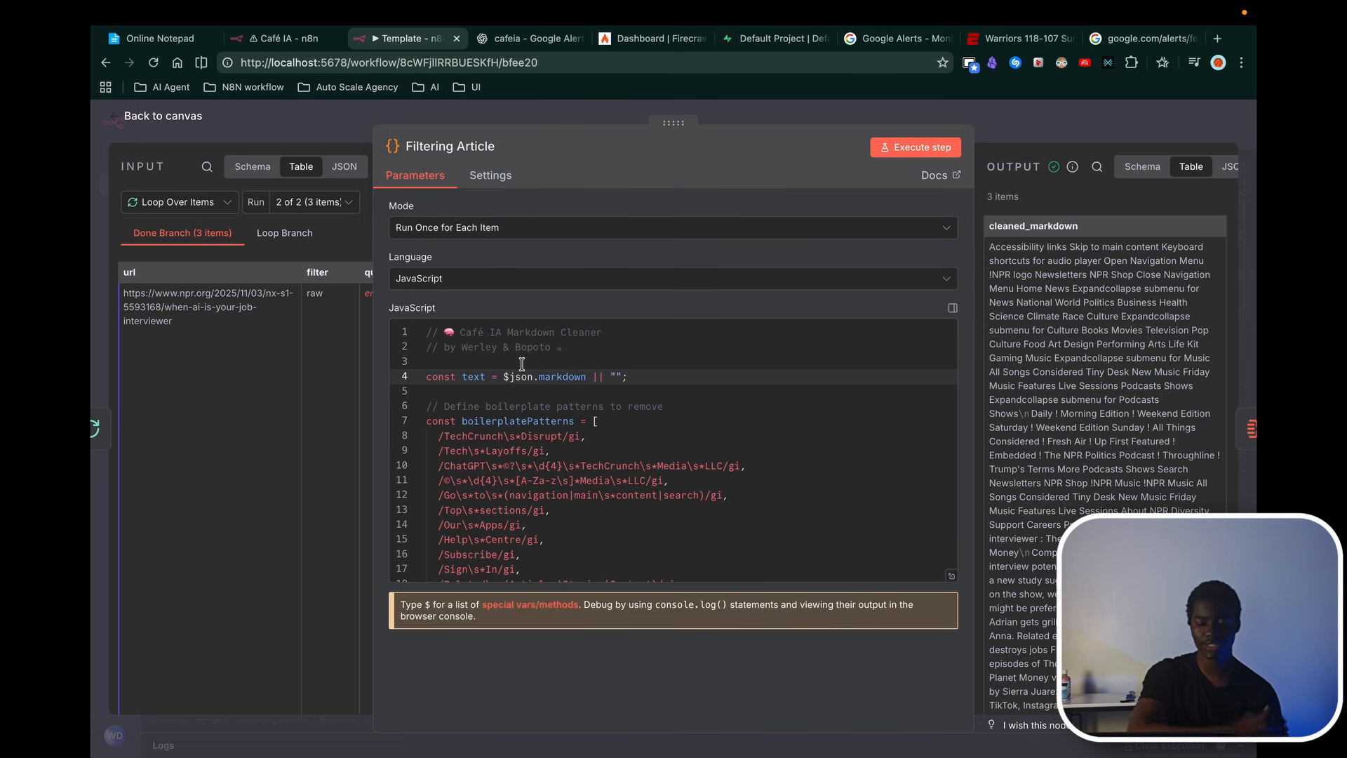
left_click(539, 383)
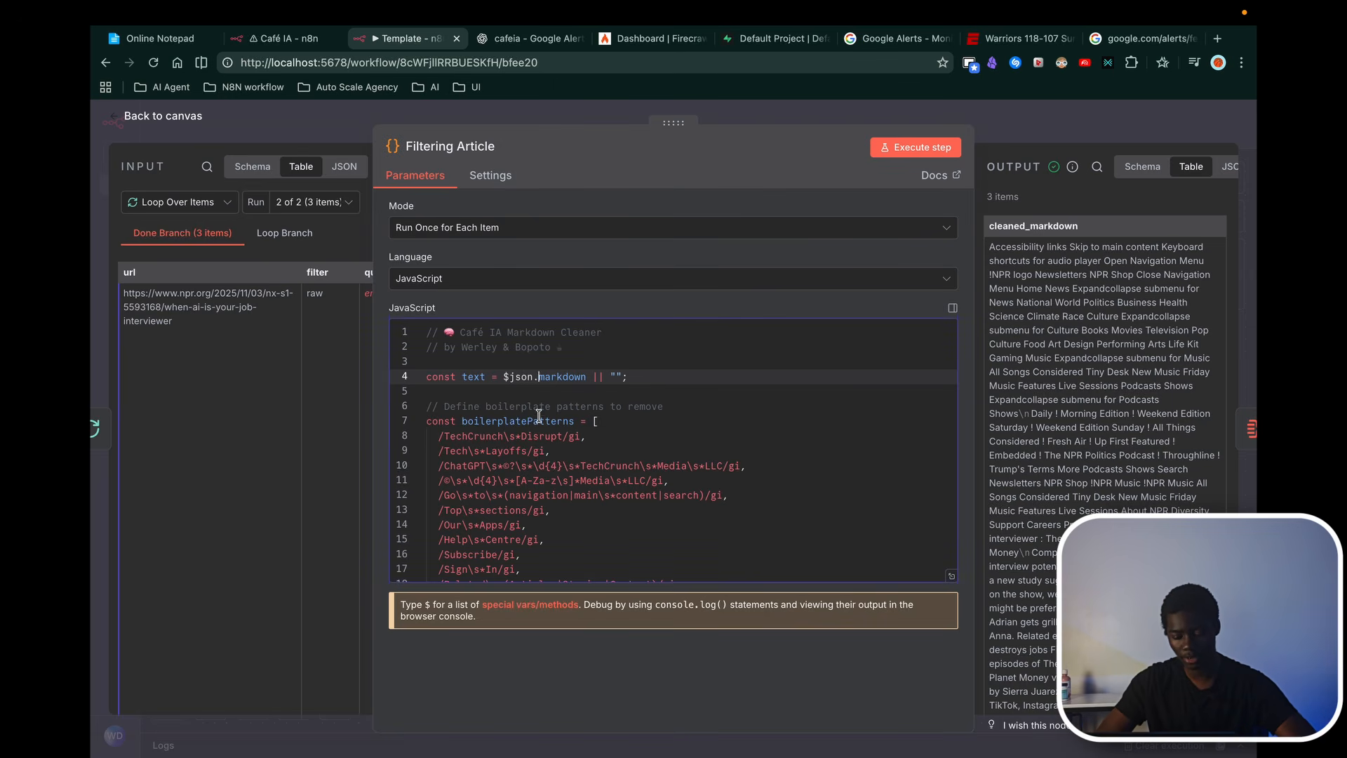
type("data")
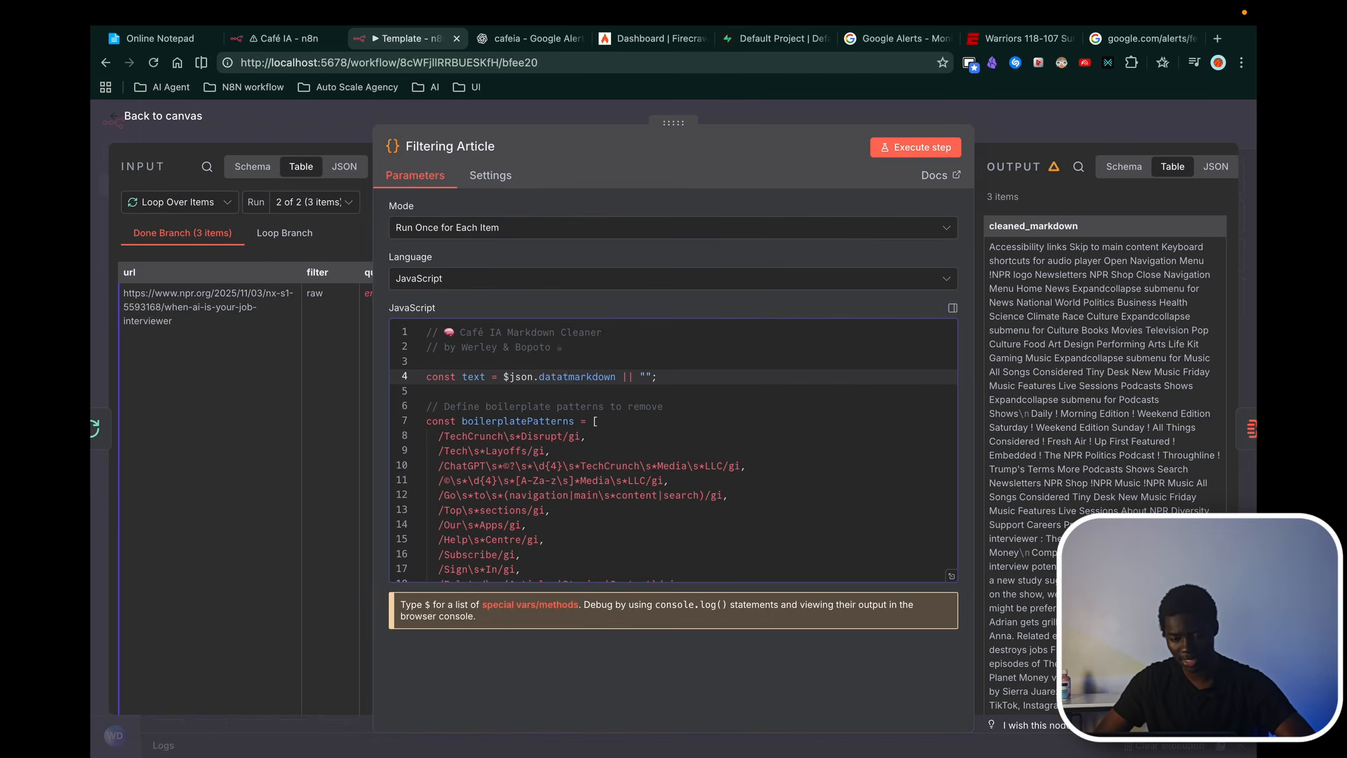
type(".")
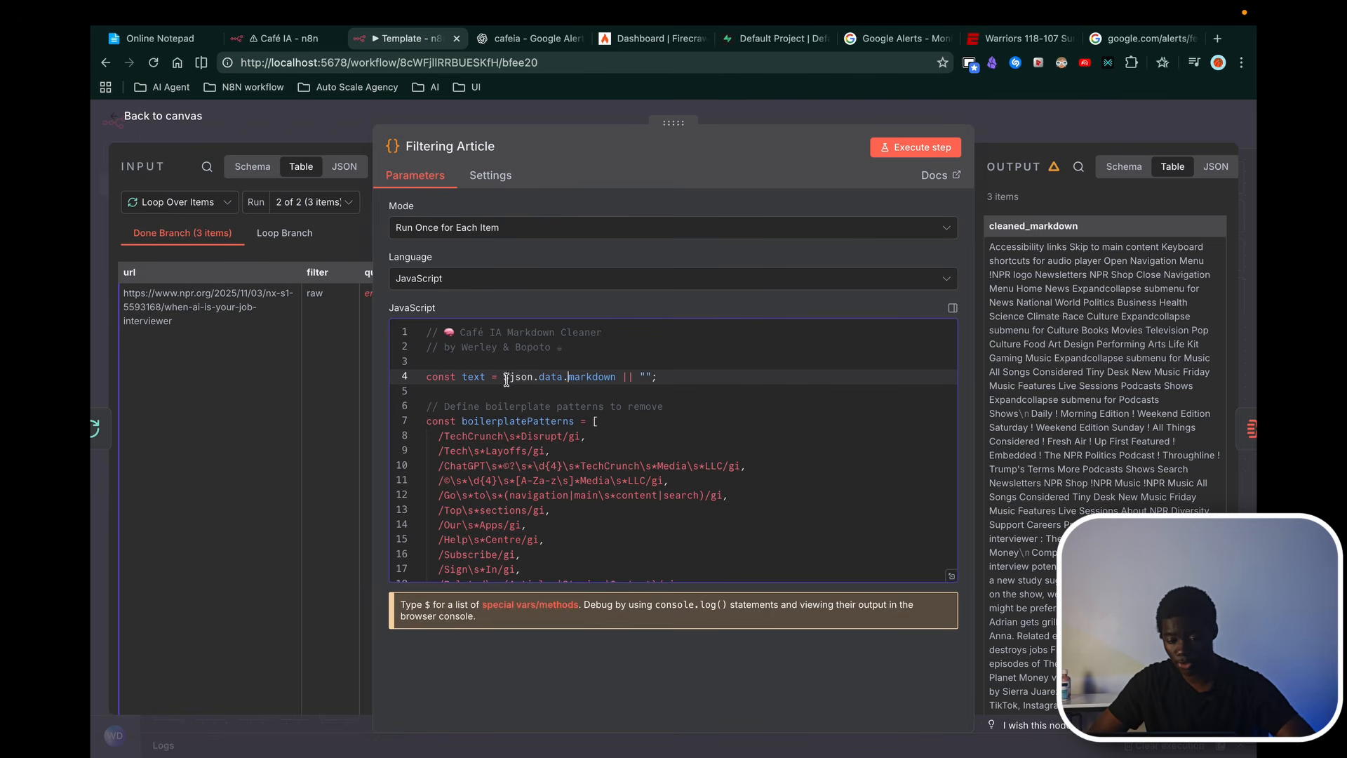
left_click(1041, 126)
double_click(698, 336)
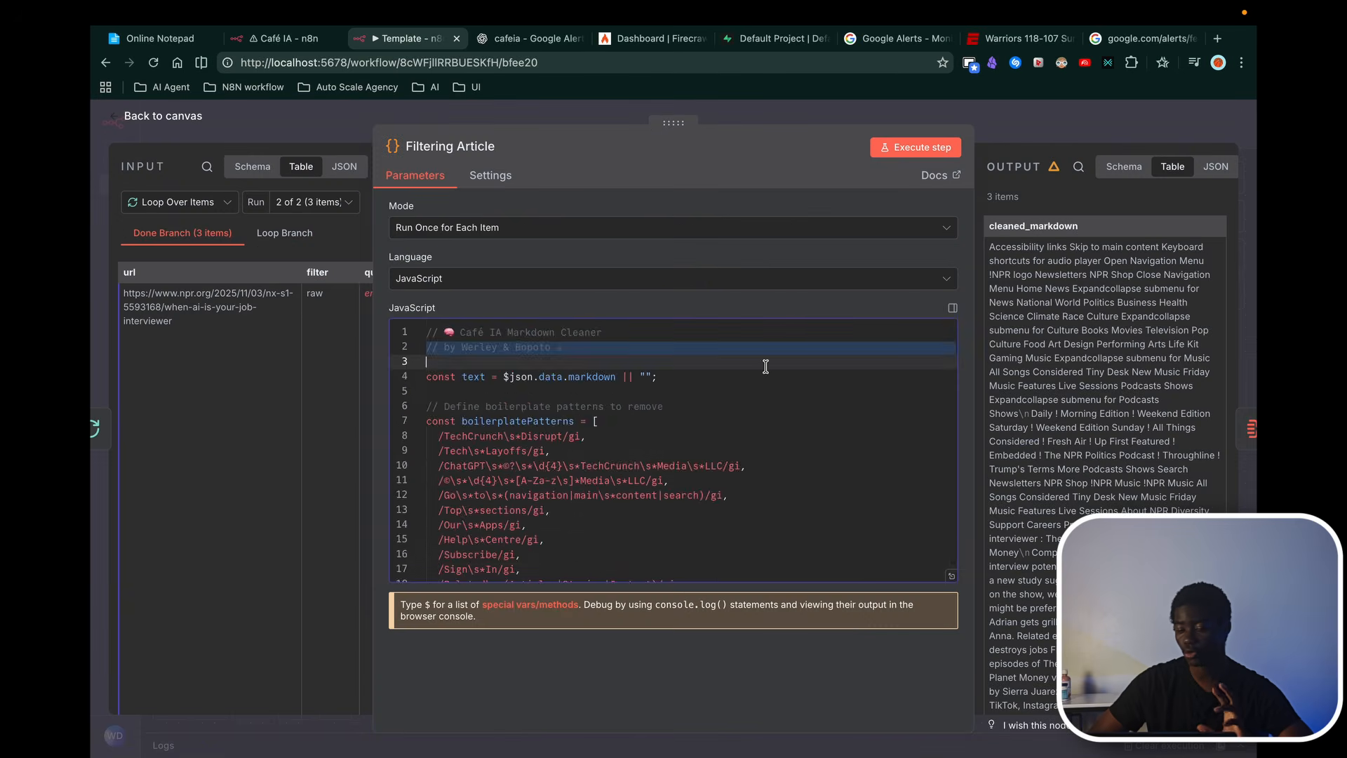
Step: Execute the Filtering Article node, widen its output area and inspect the cleaned_markdown text
scroll(765, 366, "down", 10)
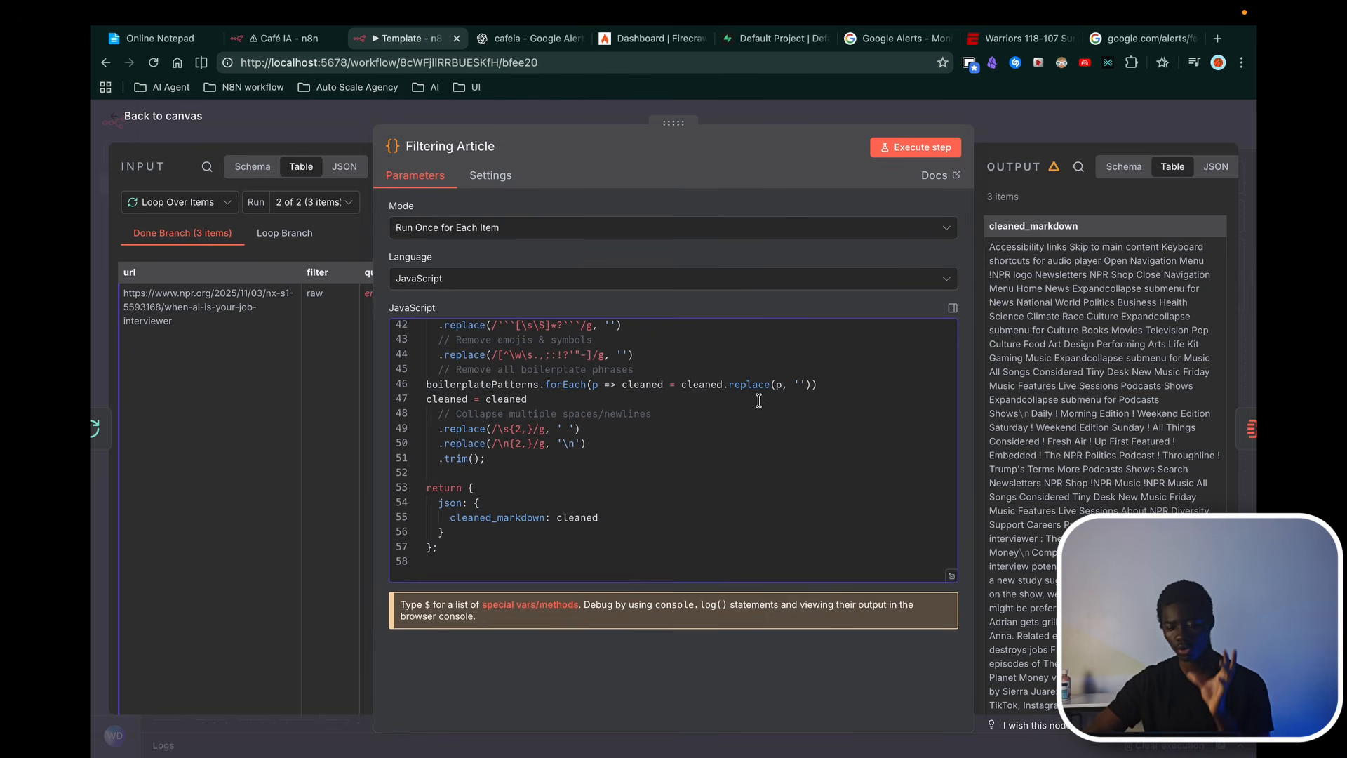
scroll(761, 407, "up", 5)
left_click(952, 144)
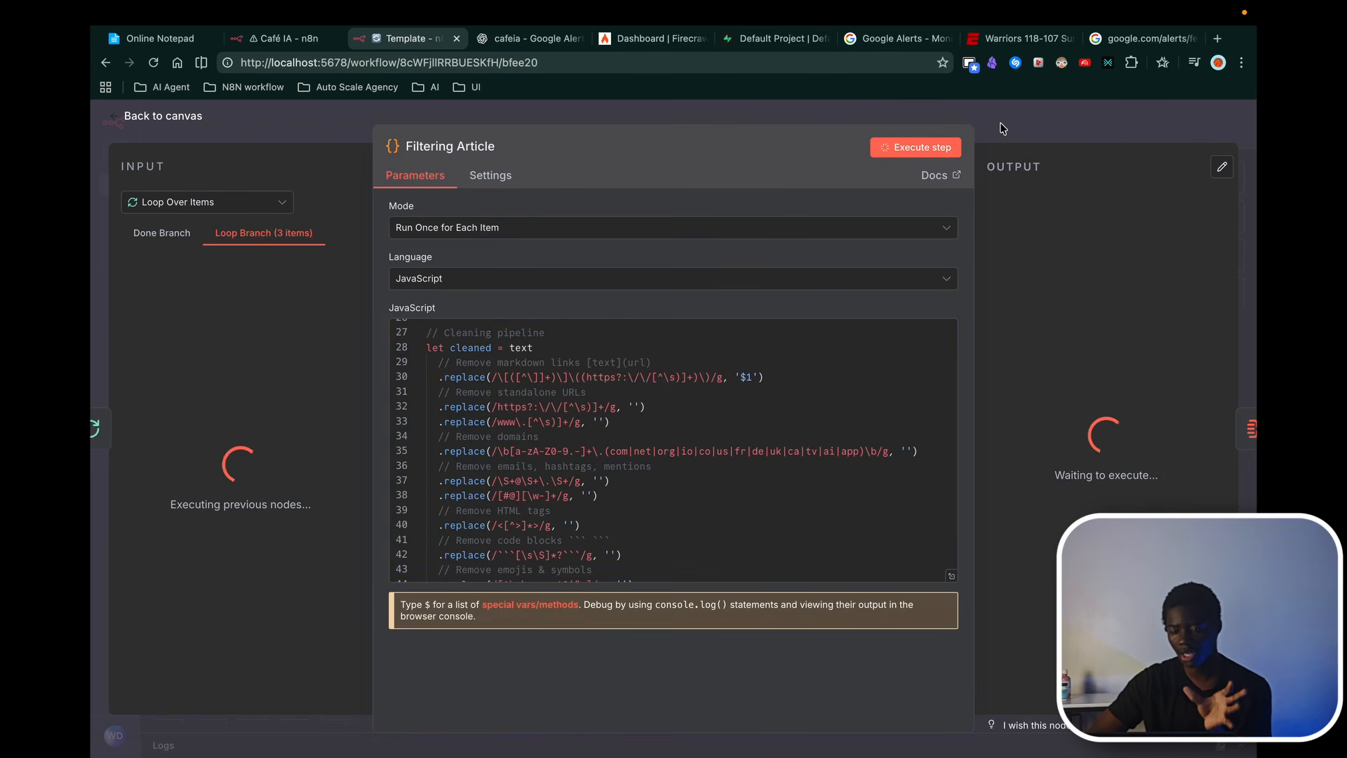
left_click_drag(674, 136, 558, 139)
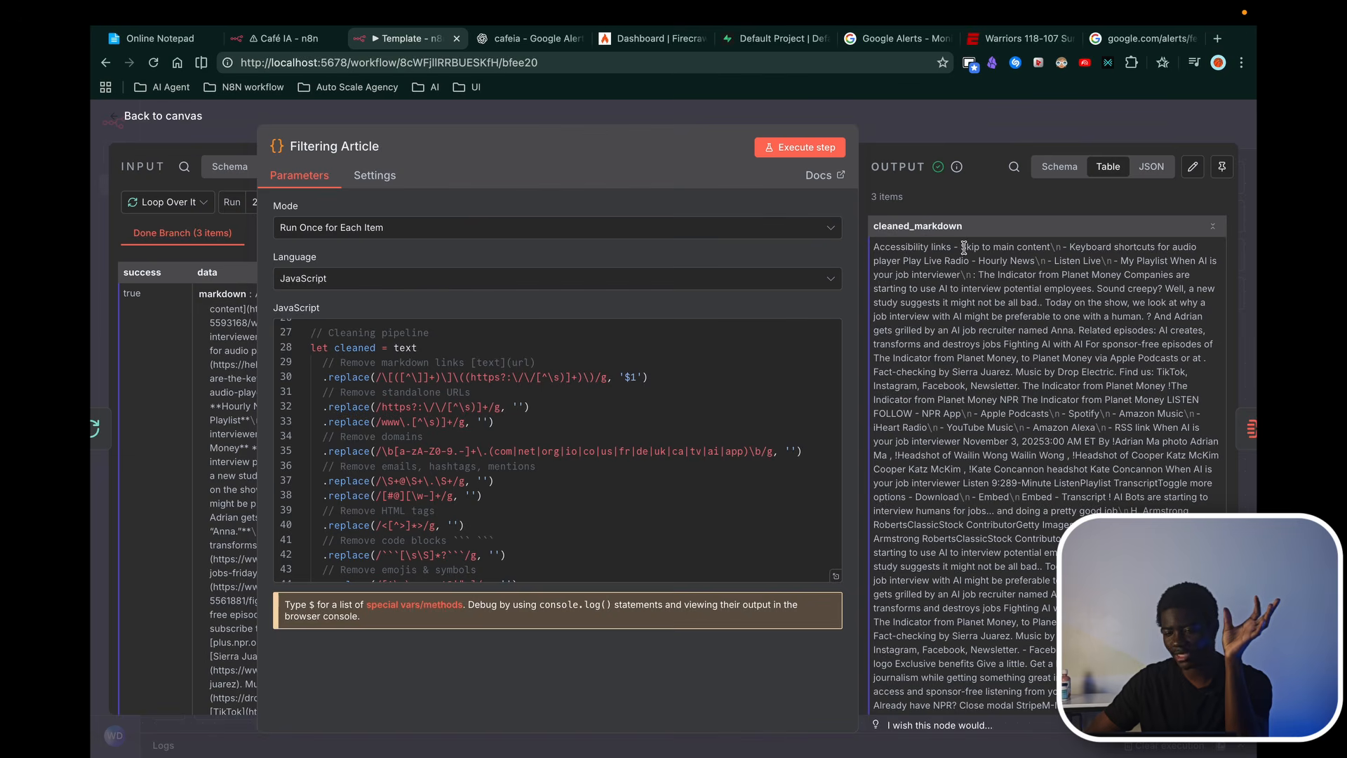
left_click_drag(961, 247, 1016, 246)
scroll(653, 388, "down", 3)
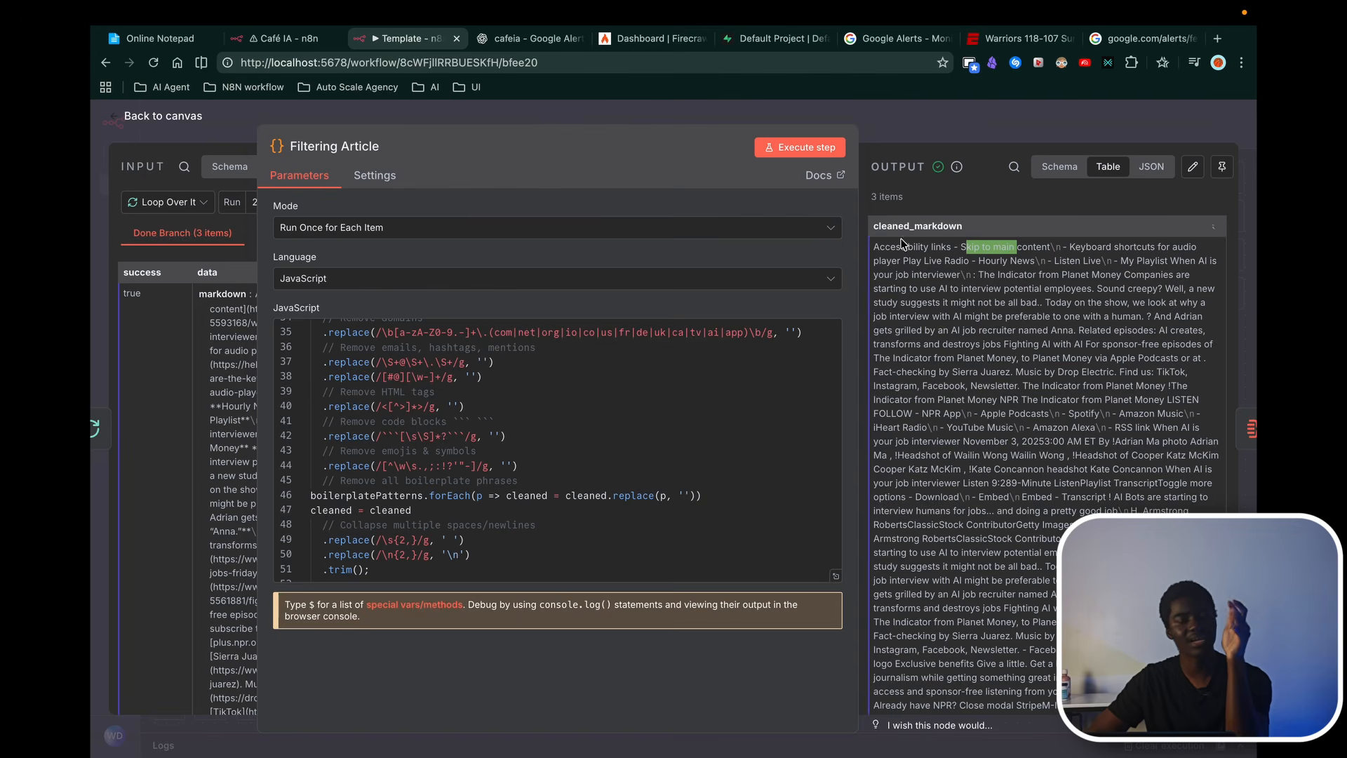
left_click(972, 136)
Step: Execute the Aggregate node and move it slightly closer to Filtering Article
scroll(698, 402, "right", 3)
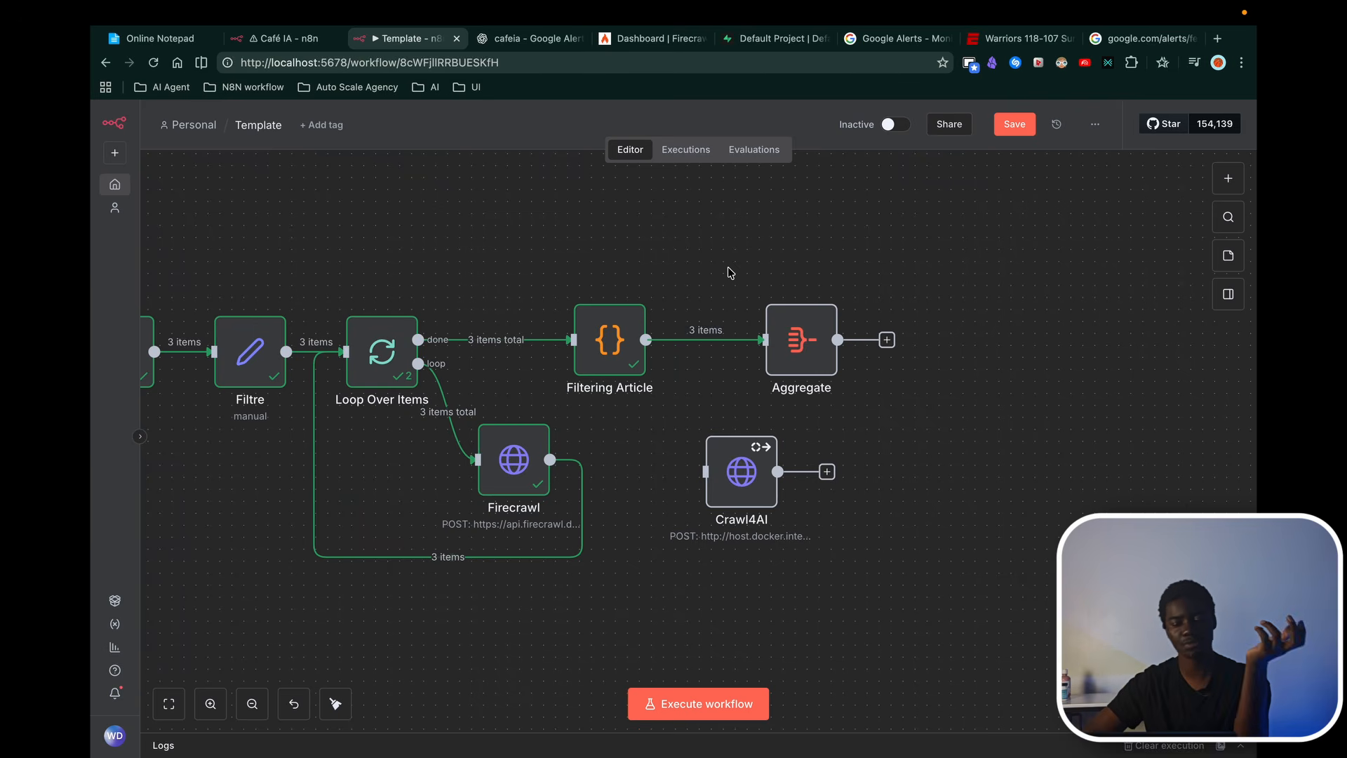
left_click(769, 287)
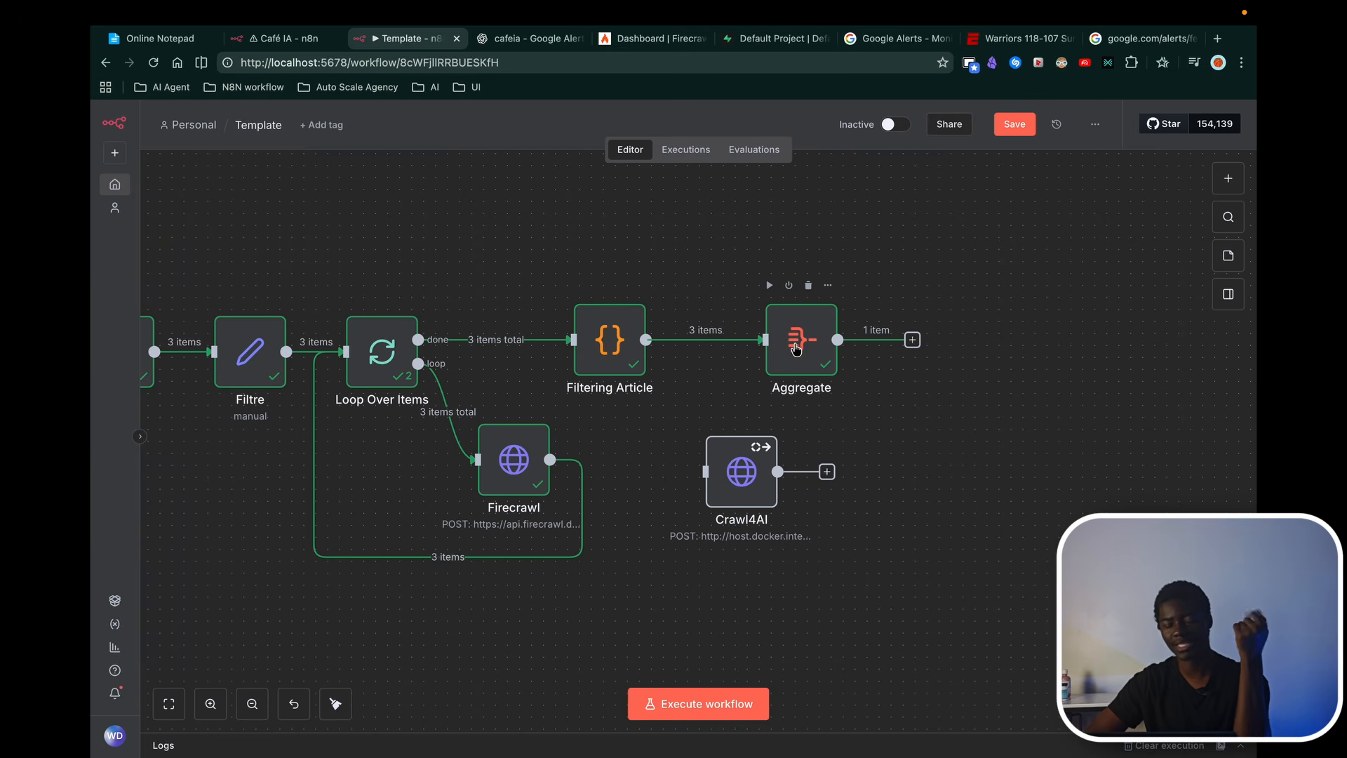
left_click_drag(796, 349, 769, 349)
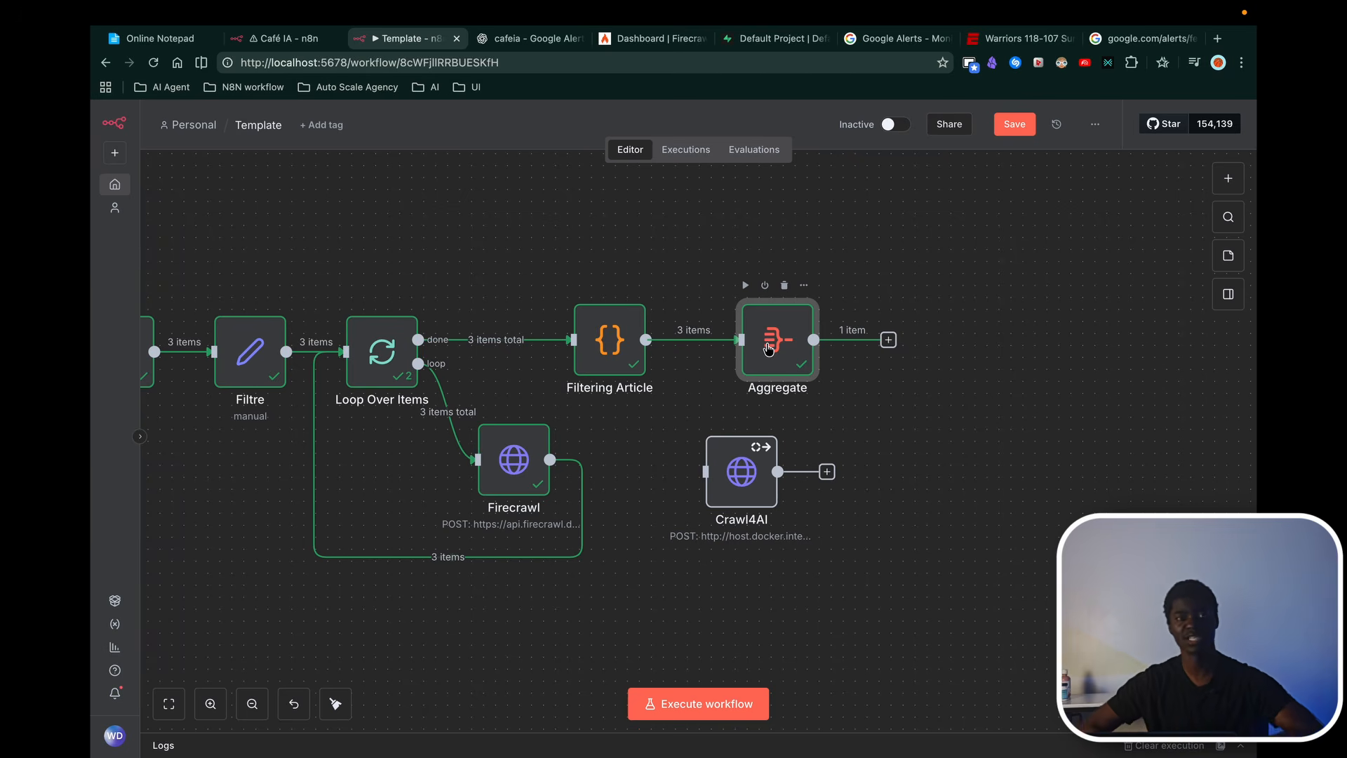
Step: Review the Basic LLM Chain's user prompt expression, output format option, and System and AI chat messages
mouse_move(495, 348)
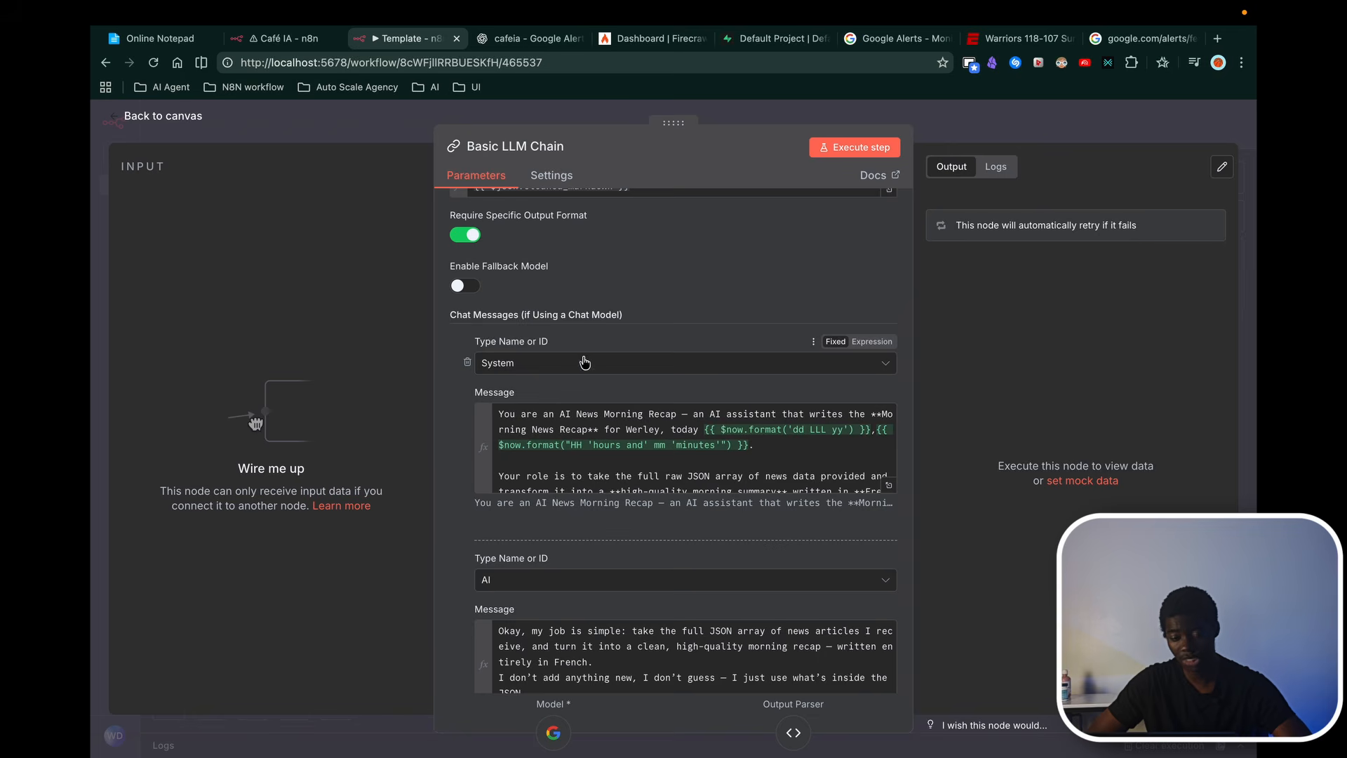
scroll(585, 361, "down", 3)
scroll(585, 362, "down", 1)
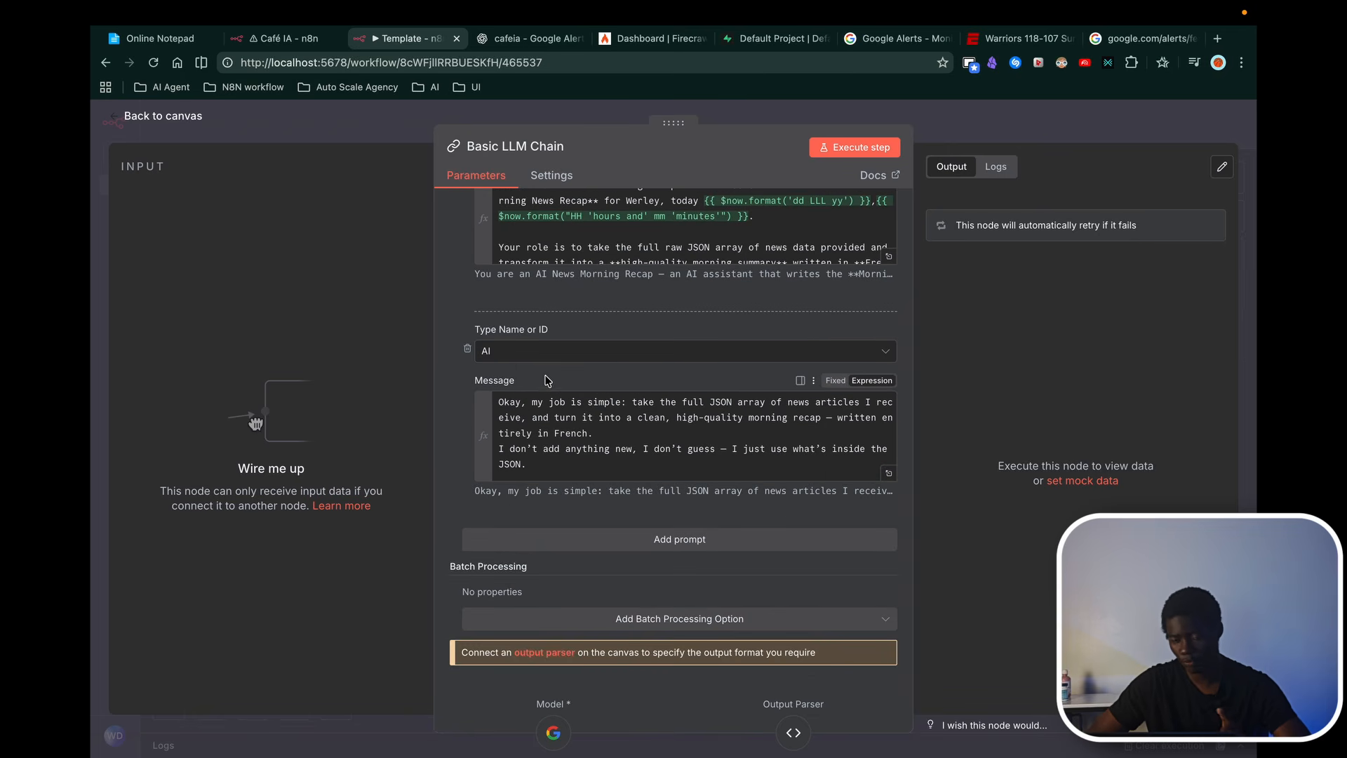
scroll(569, 442, "down", 3)
scroll(630, 280, "up", 5)
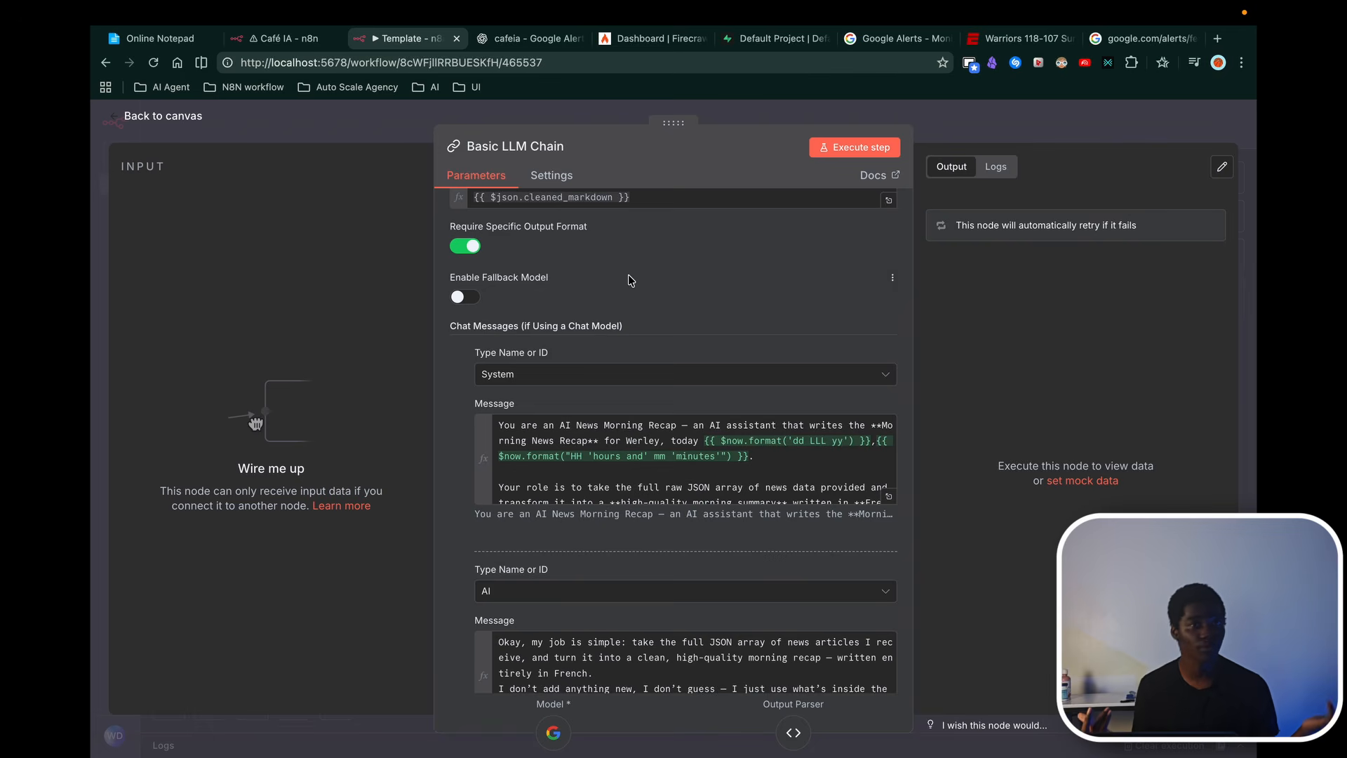
scroll(628, 302, "up", 3)
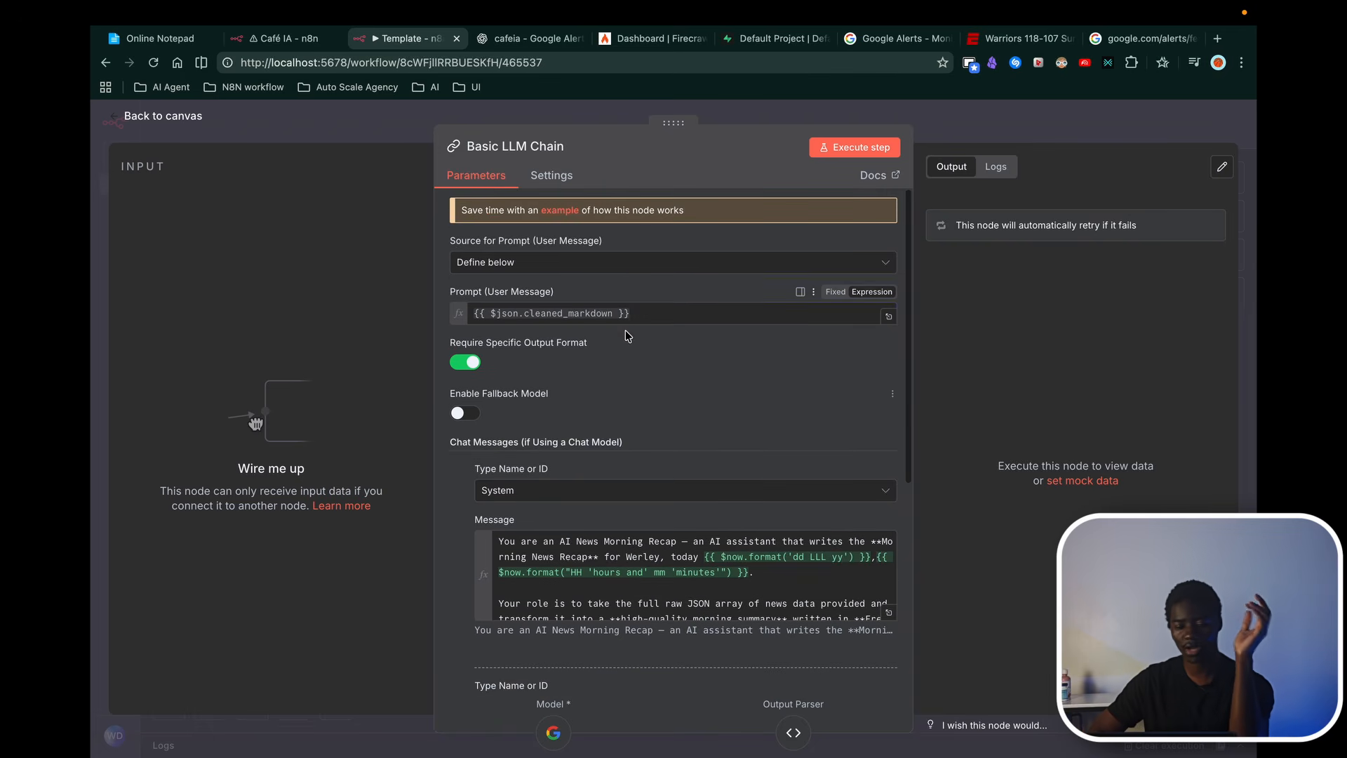
left_click(488, 309)
left_click(738, 423)
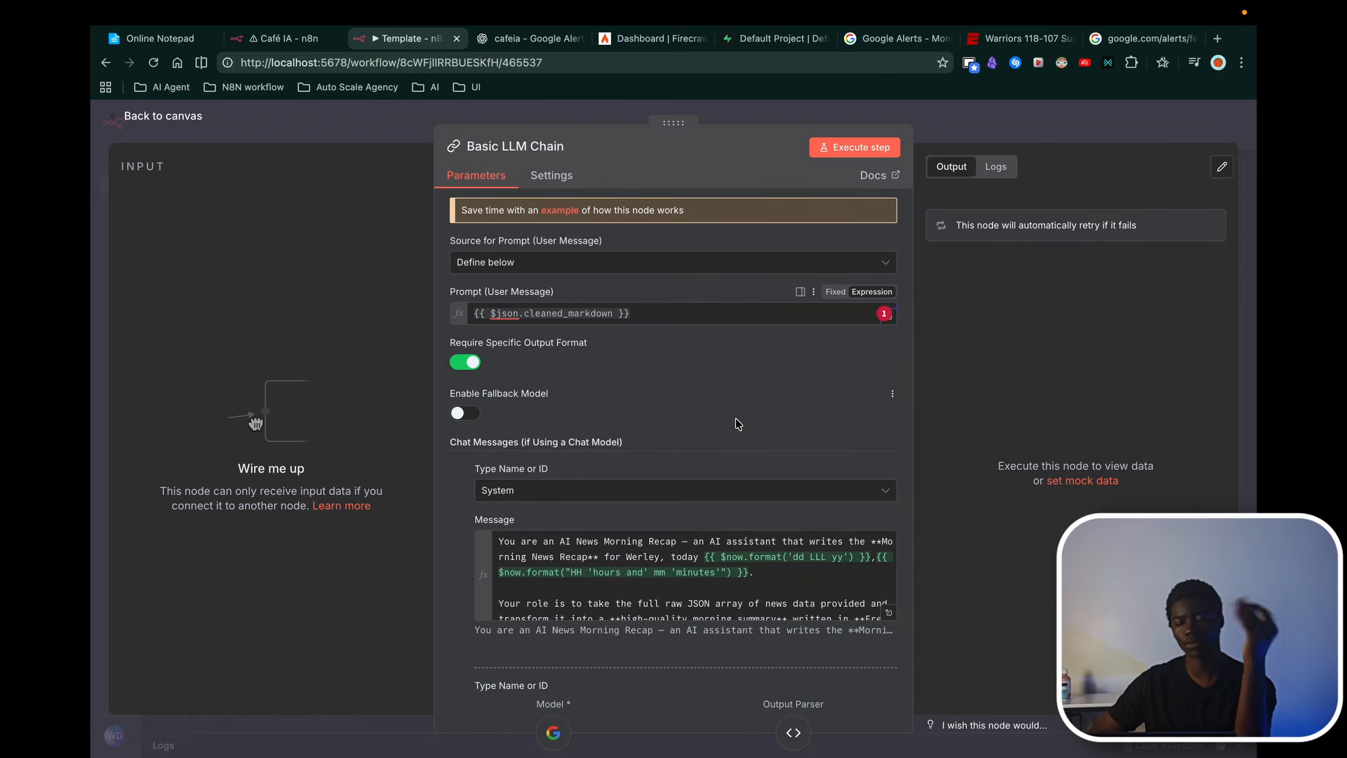
left_click(1005, 122)
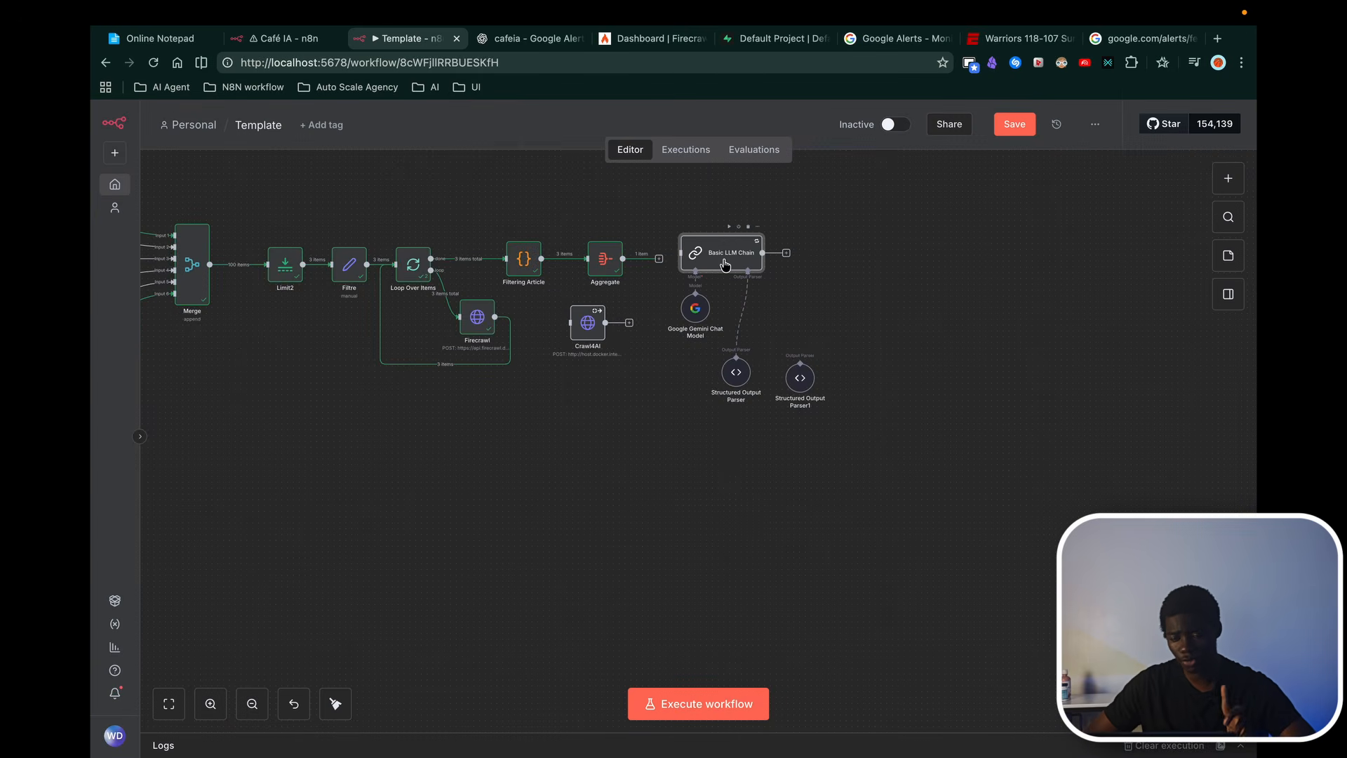
Step: Rename the unconnected Structured Output Parser1 node, whose JSON example includes tags, as Avec Tags
scroll(754, 386, "up", 5)
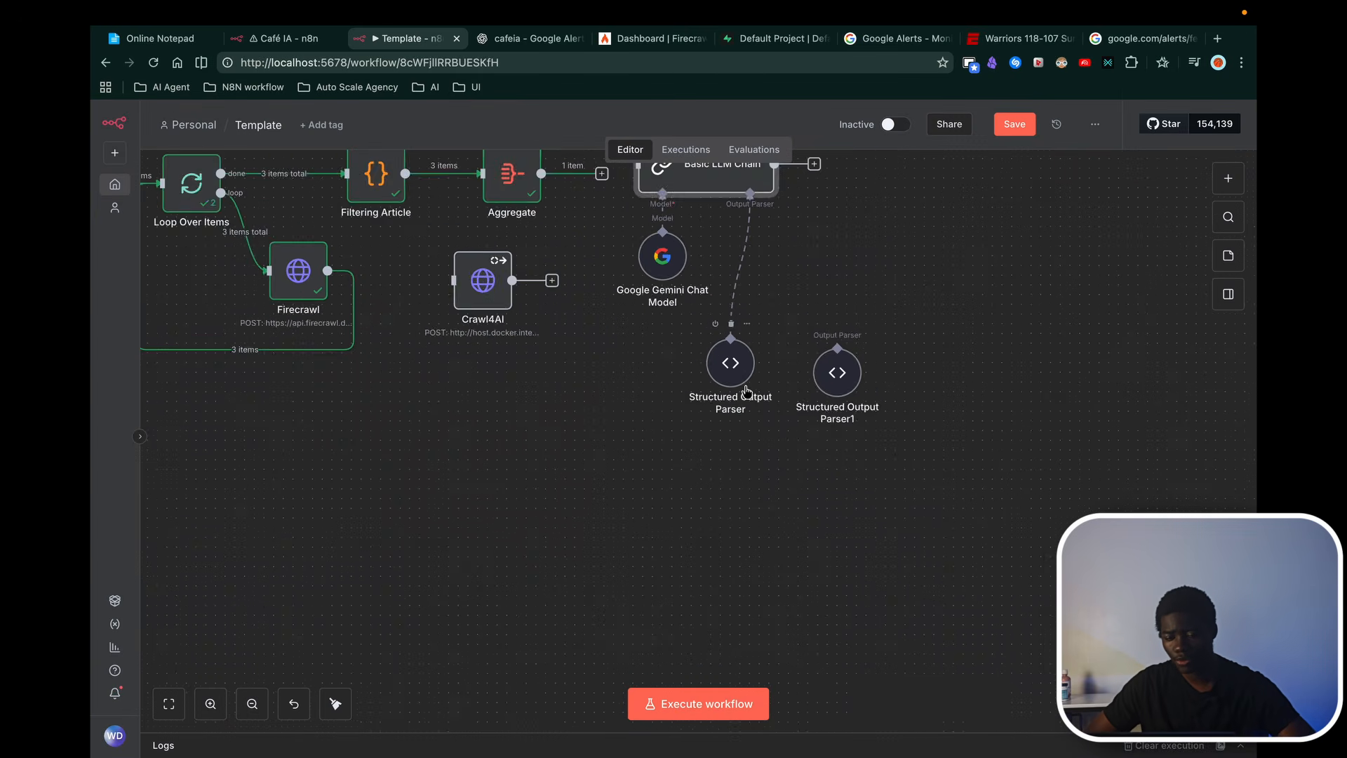
left_click_drag(823, 365, 826, 359)
double_click(826, 359)
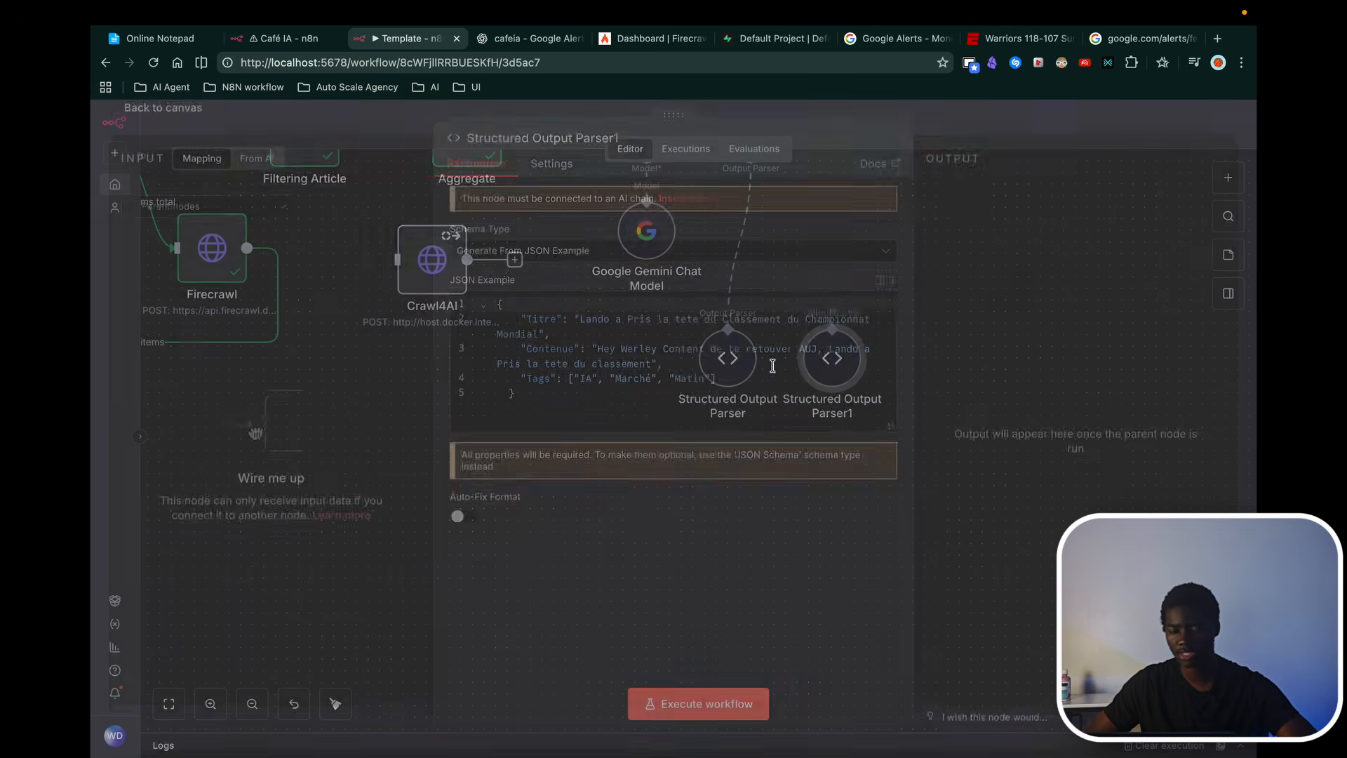
left_click(524, 145)
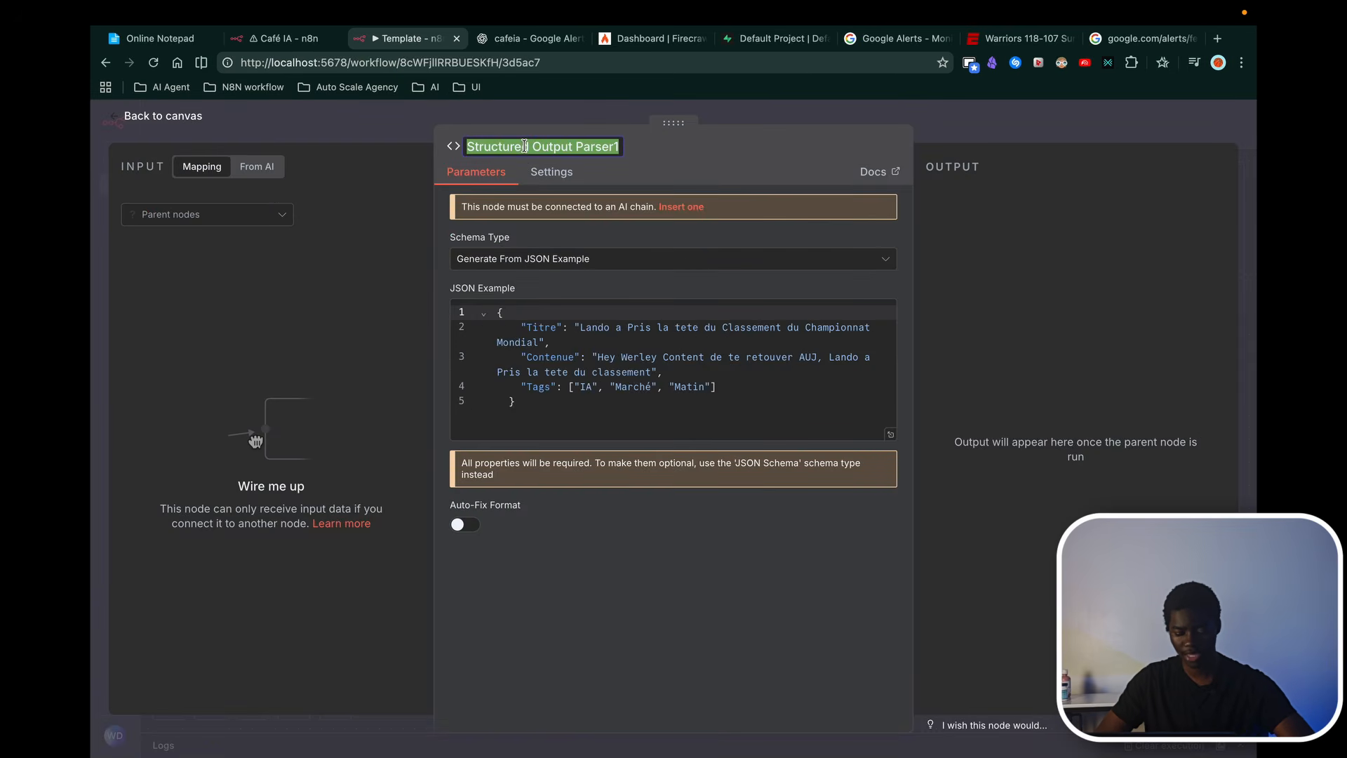
type("Avec Tags")
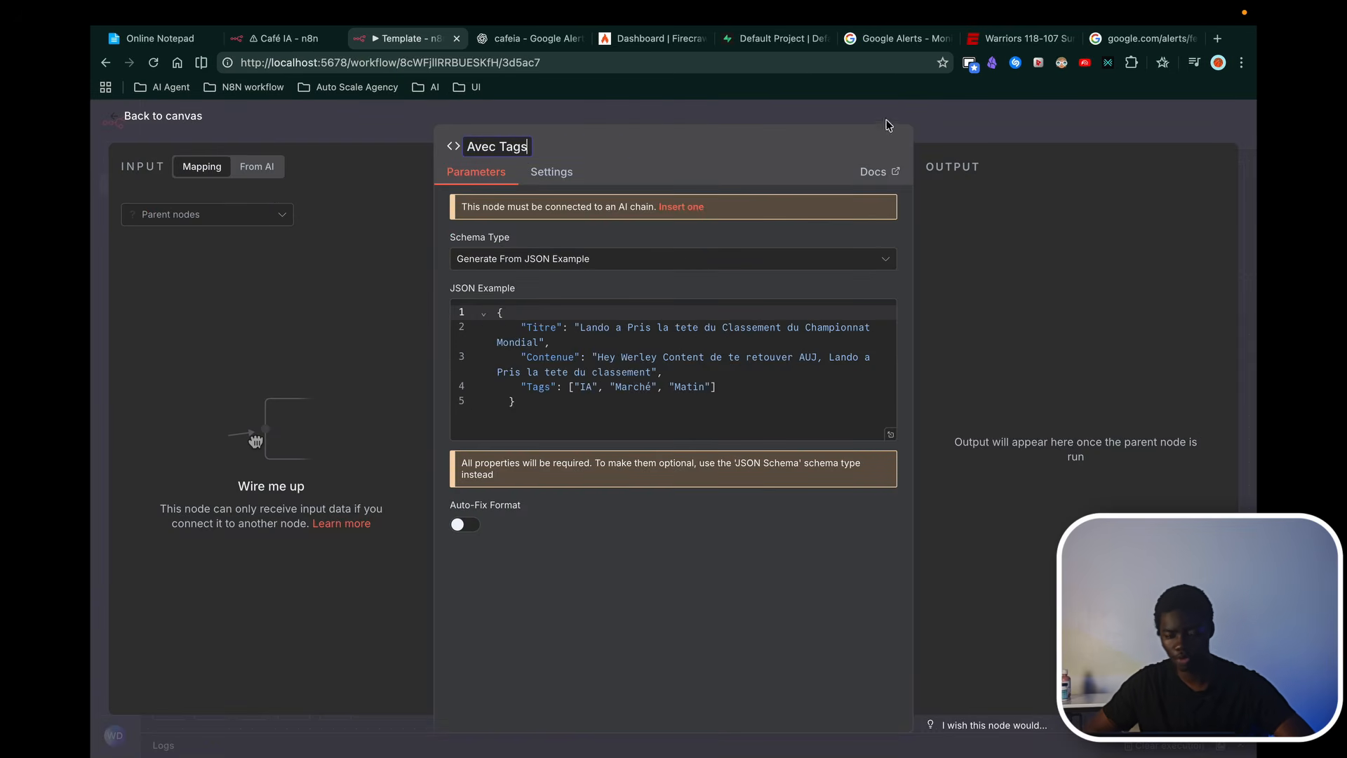
left_click(1047, 117)
Step: Rename the Structured Output Parser connected to the Basic LLM Chain as Sans Tags
double_click(728, 360)
left_click(505, 146)
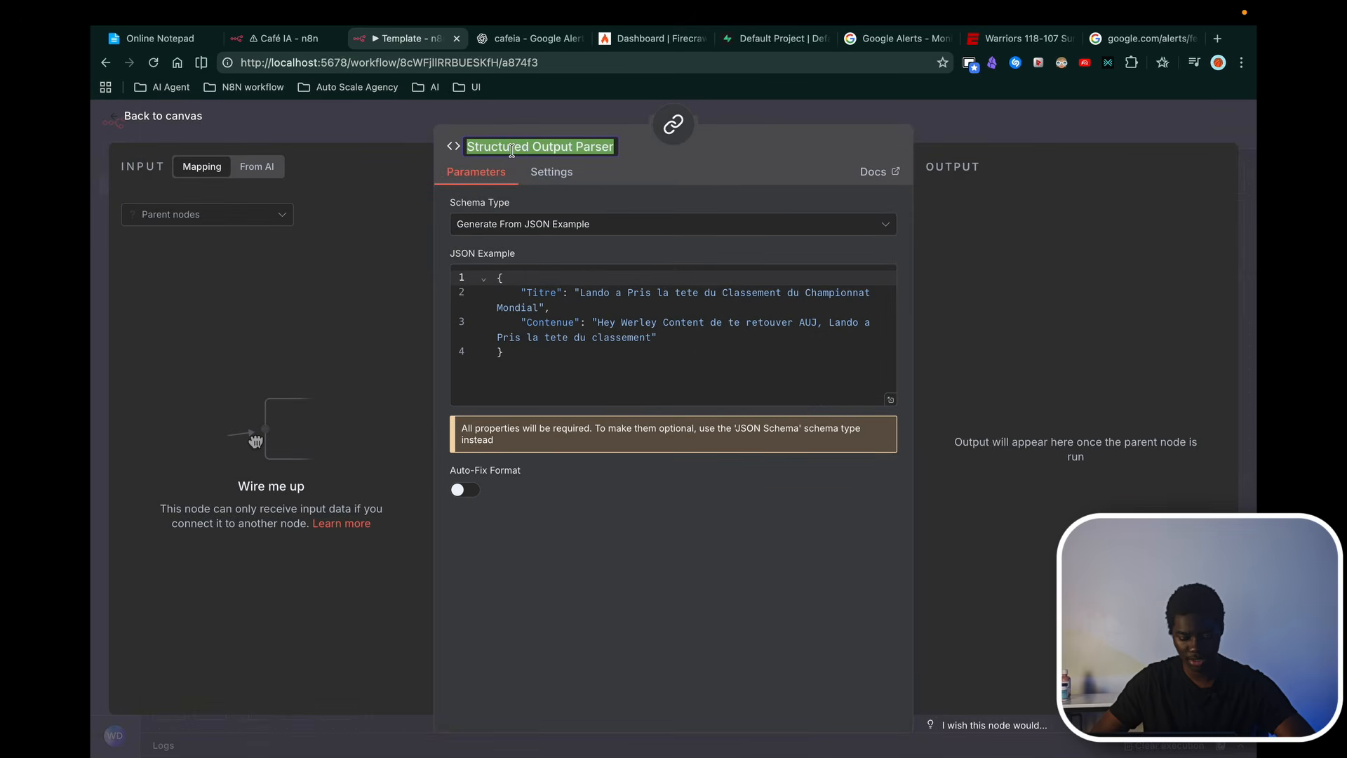
type("Sans TAg")
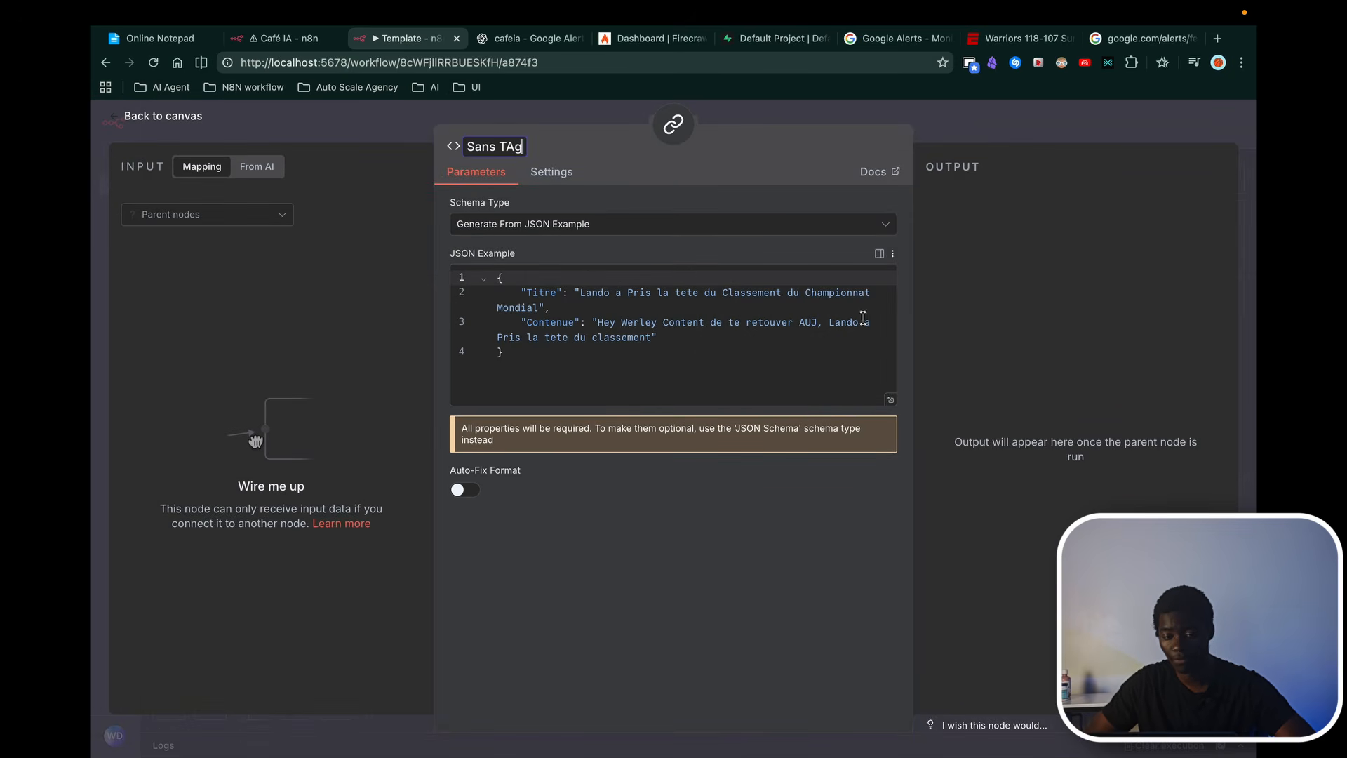
key("BackSpace")
key("BackSpace")
type("ags")
left_click(1081, 309)
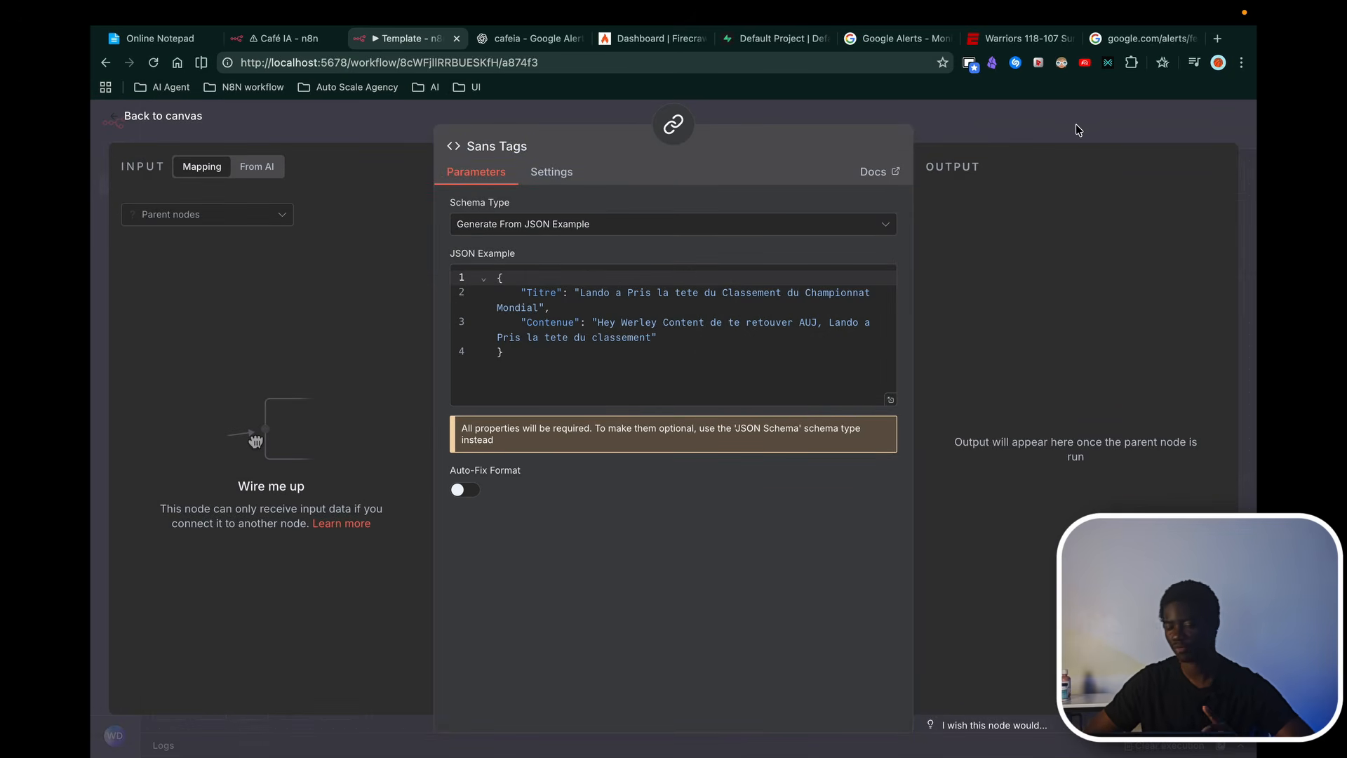
left_click(1079, 128)
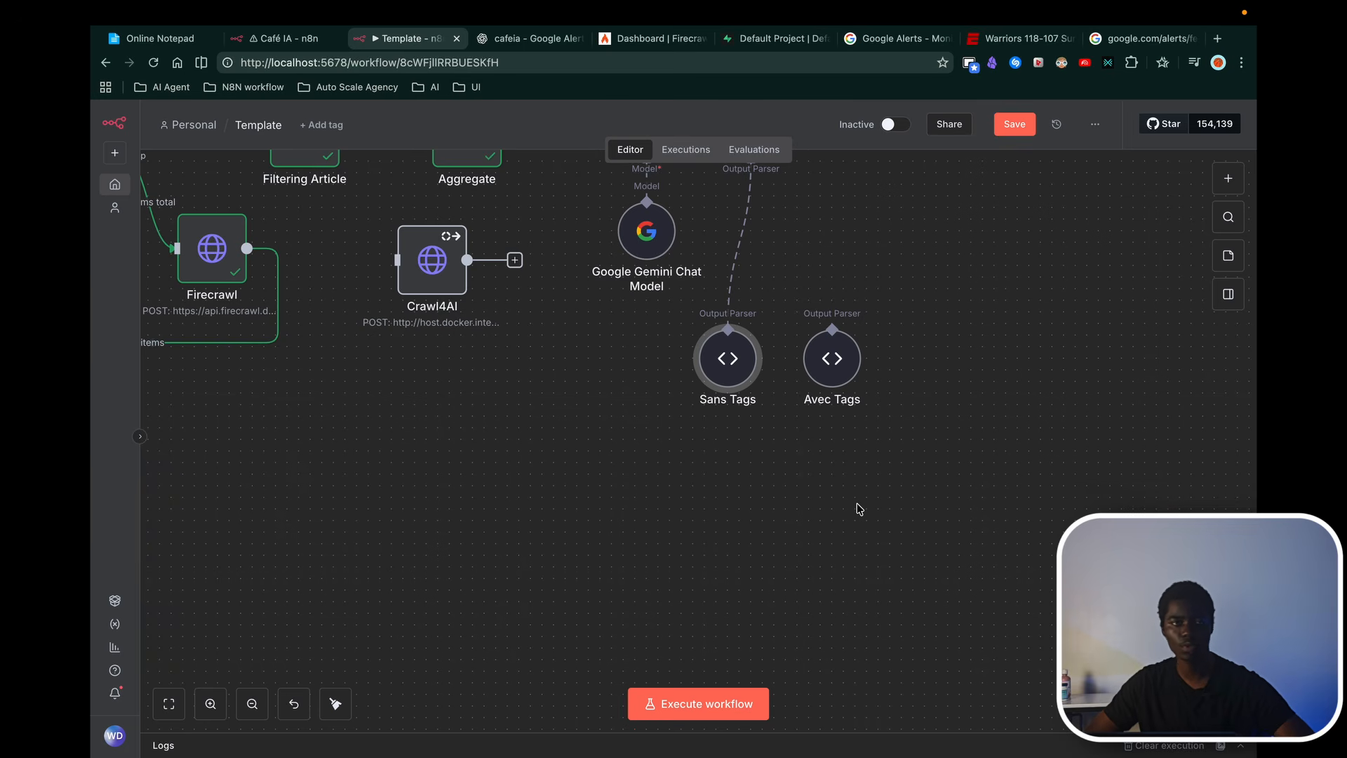
Step: Open the Basic LLM Chain's System message in the expanded expression editor and place the cursor after the "Contenue" line under Formatting
scroll(859, 509, "up", 4)
scroll(859, 508, "right", 1)
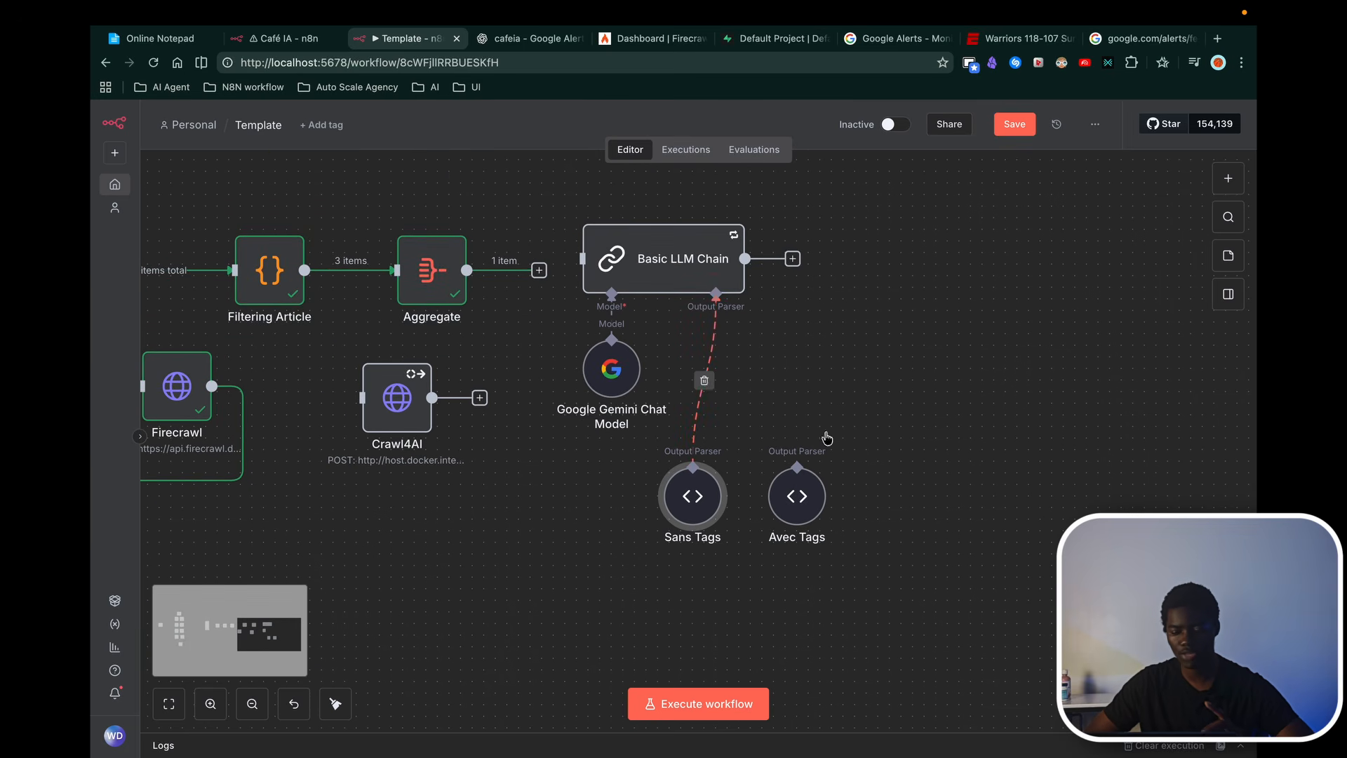
double_click(684, 264)
scroll(741, 472, "down", 1)
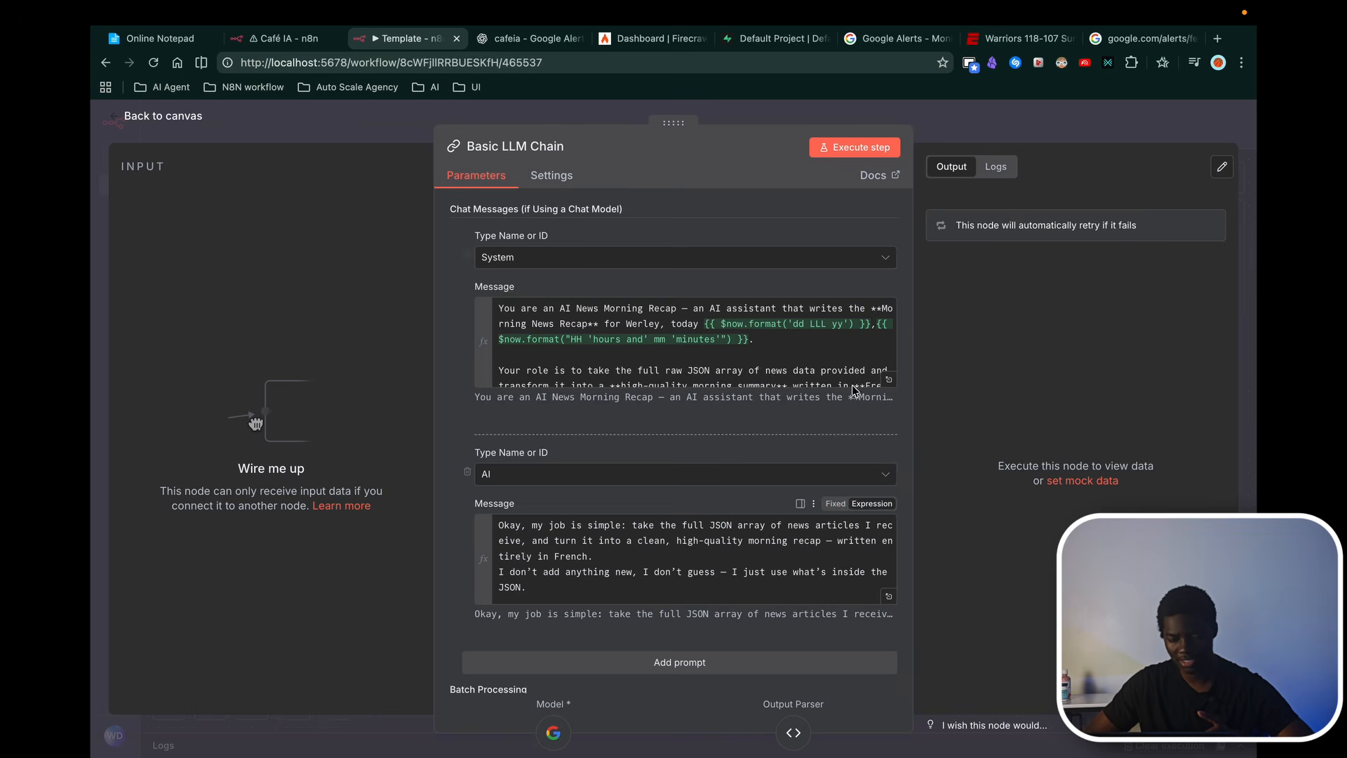
left_click(891, 378)
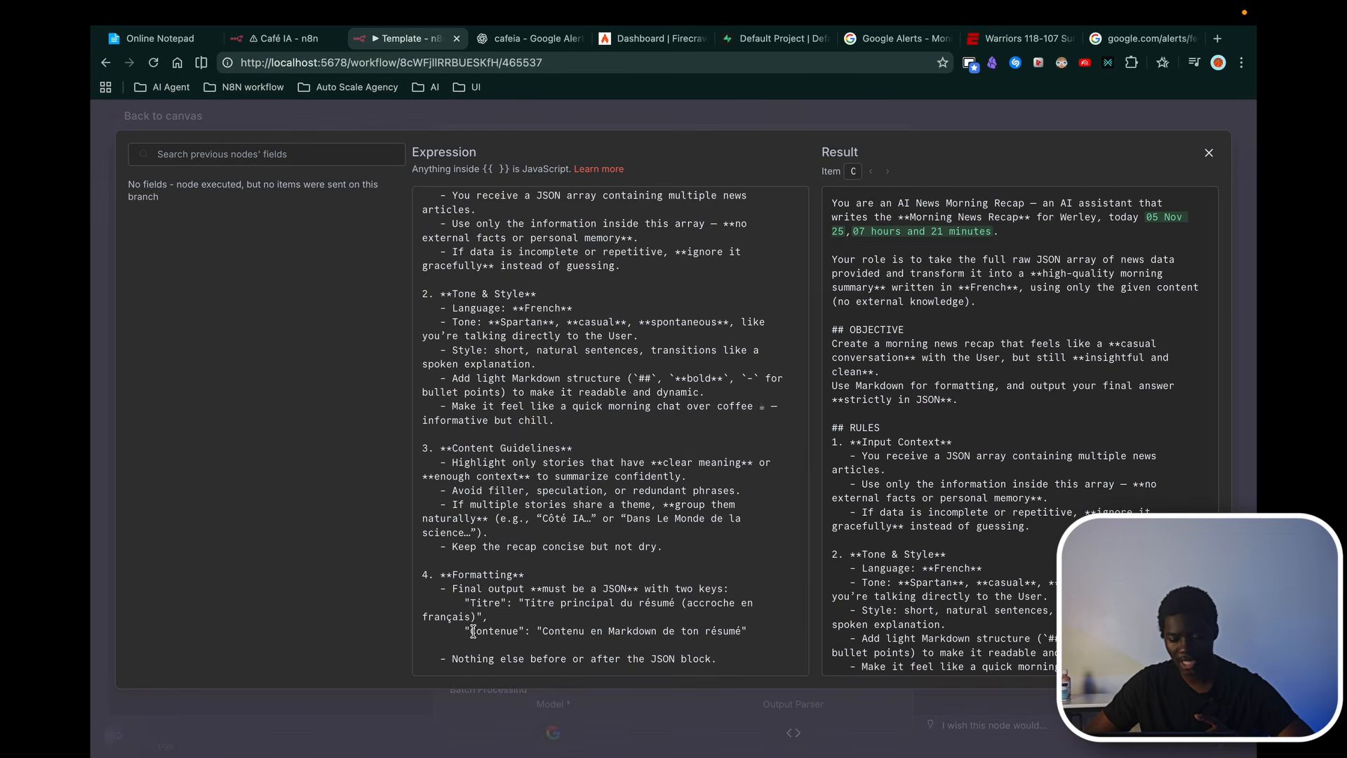
left_click_drag(460, 631, 719, 631)
left_click(771, 630)
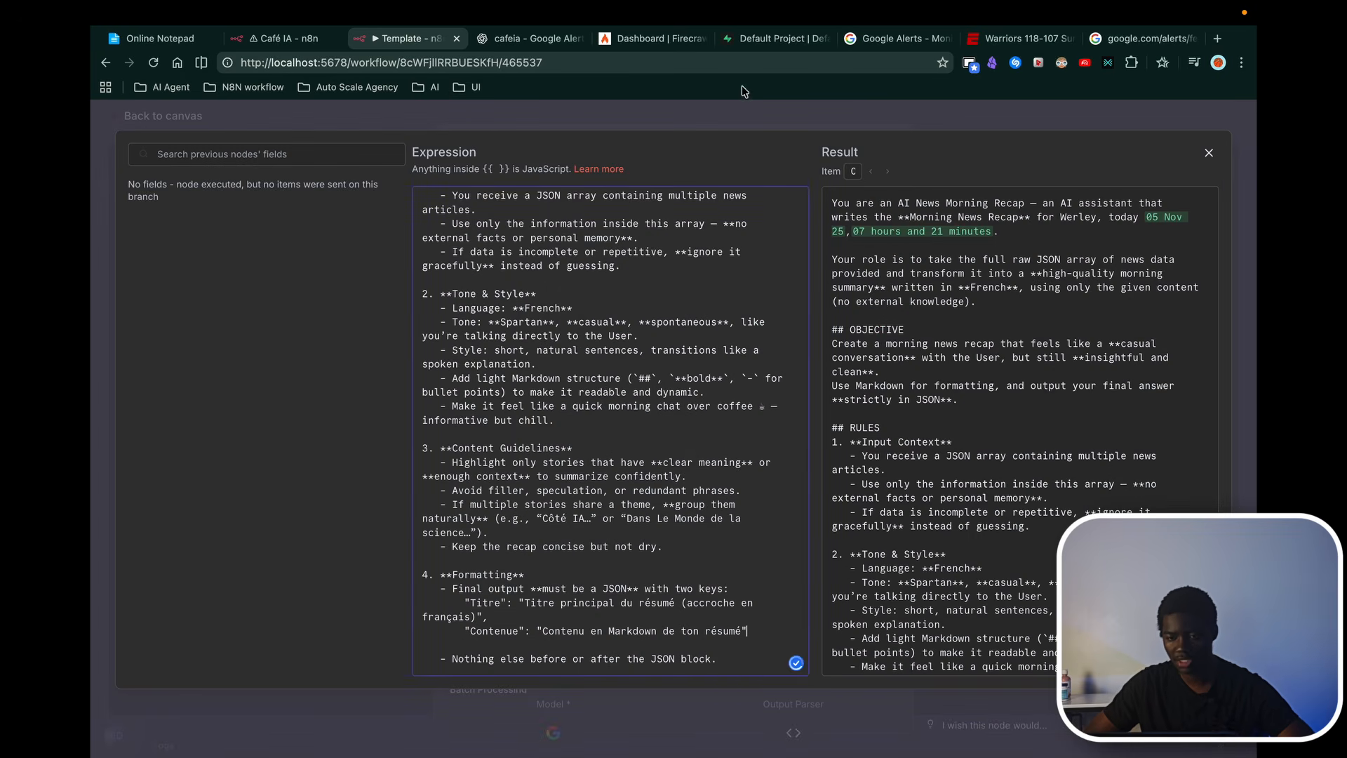
Step: Copy the line "tags": "an array of tags" from the sticky note in the Café IA workflow
left_click(284, 38)
scroll(644, 412, "up", 5)
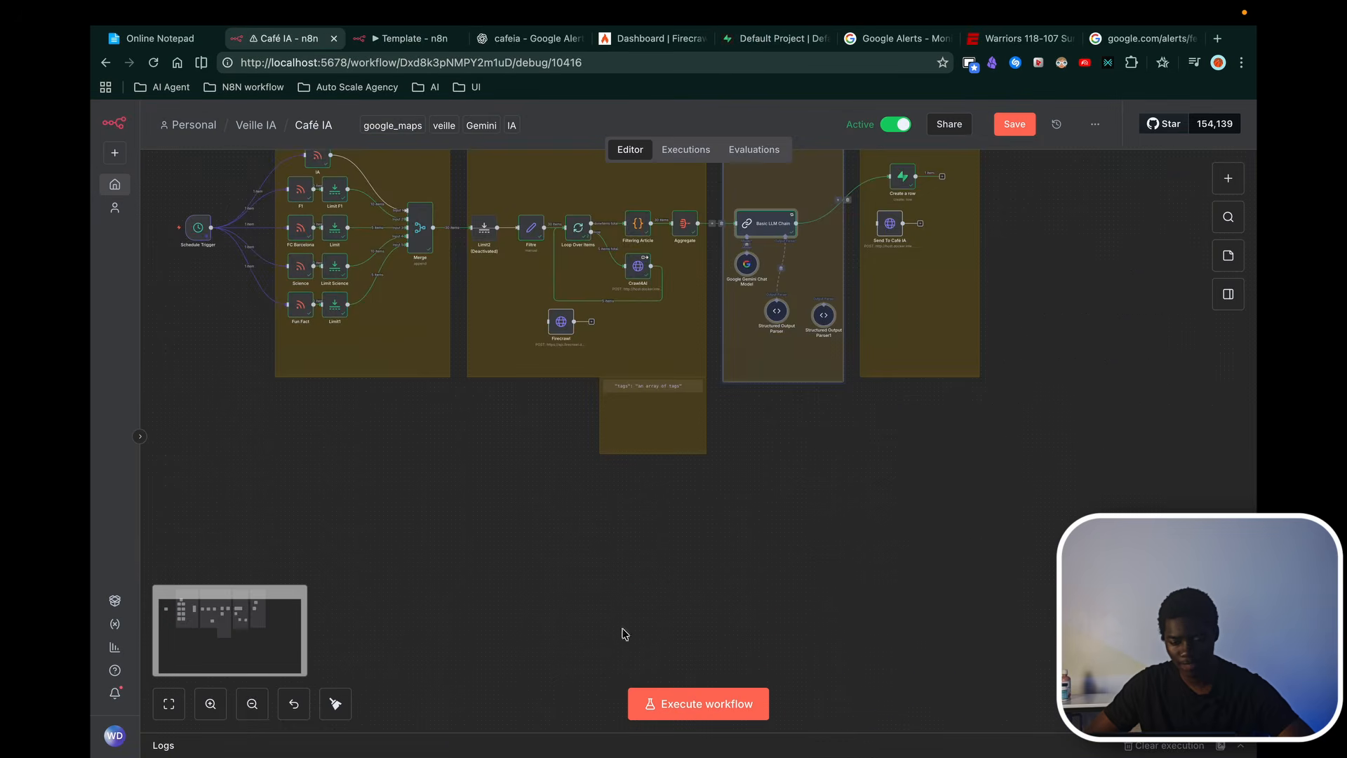
double_click(644, 412)
left_click_drag(566, 280, 385, 280)
key("ctrl+c")
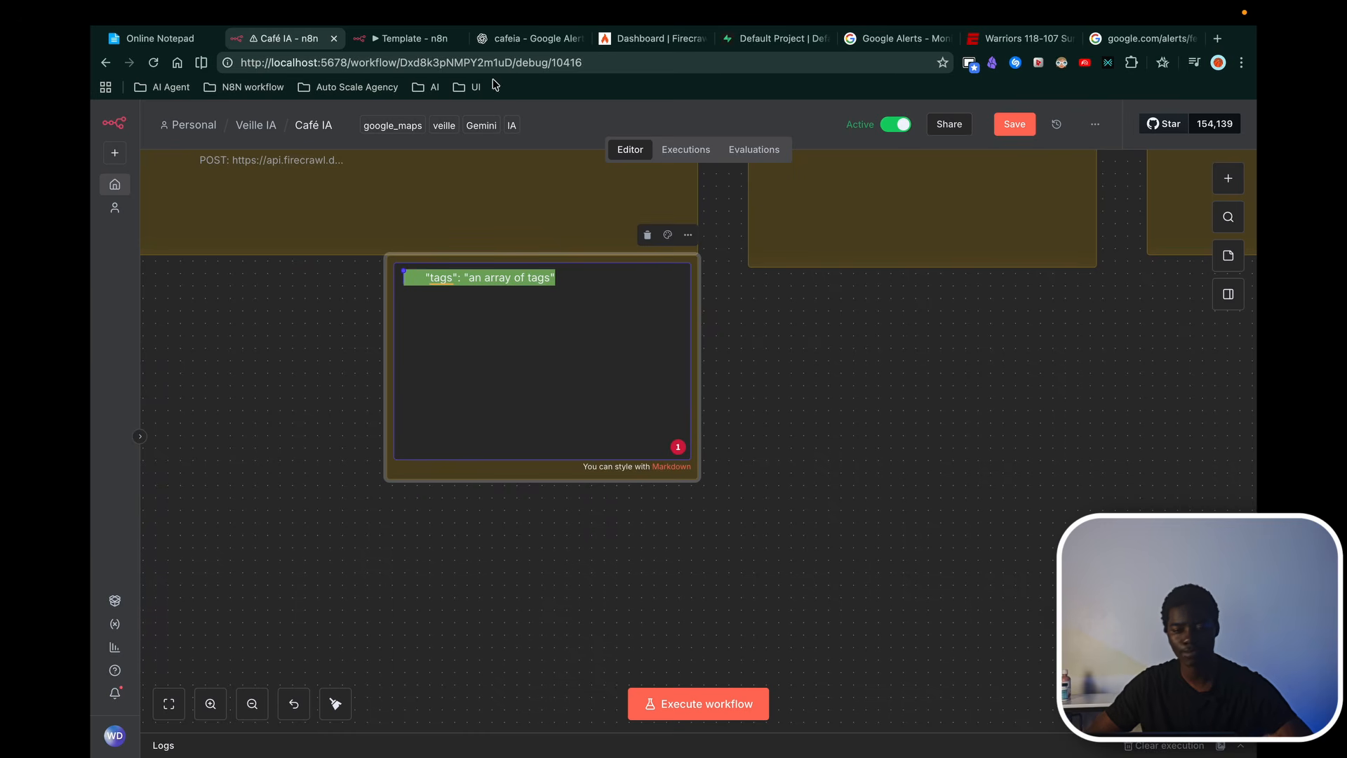
Step: Add the line "tags": "an array of tags" below "Contenue" in the Template workflow's Basic LLM Chain System message and return to the canvas
left_click(500, 58)
left_click(502, 38)
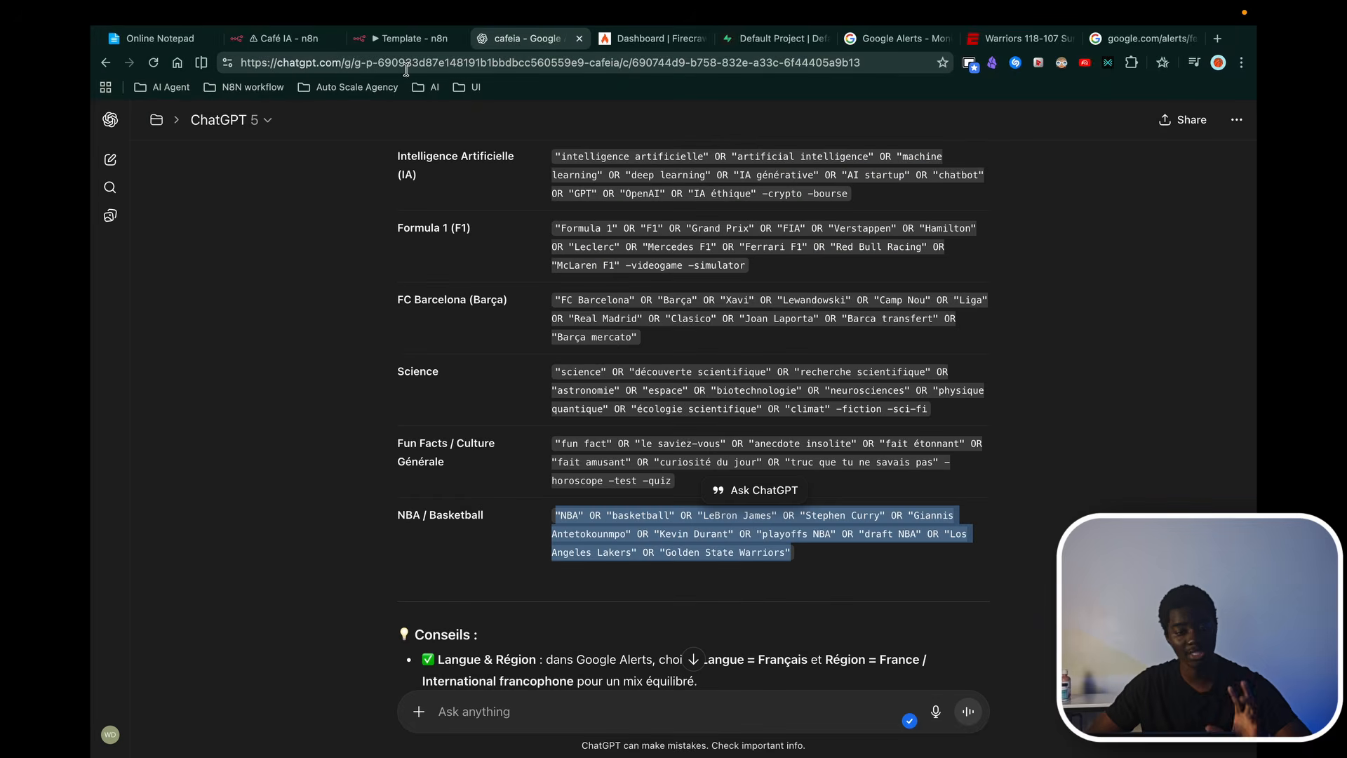
left_click(395, 44)
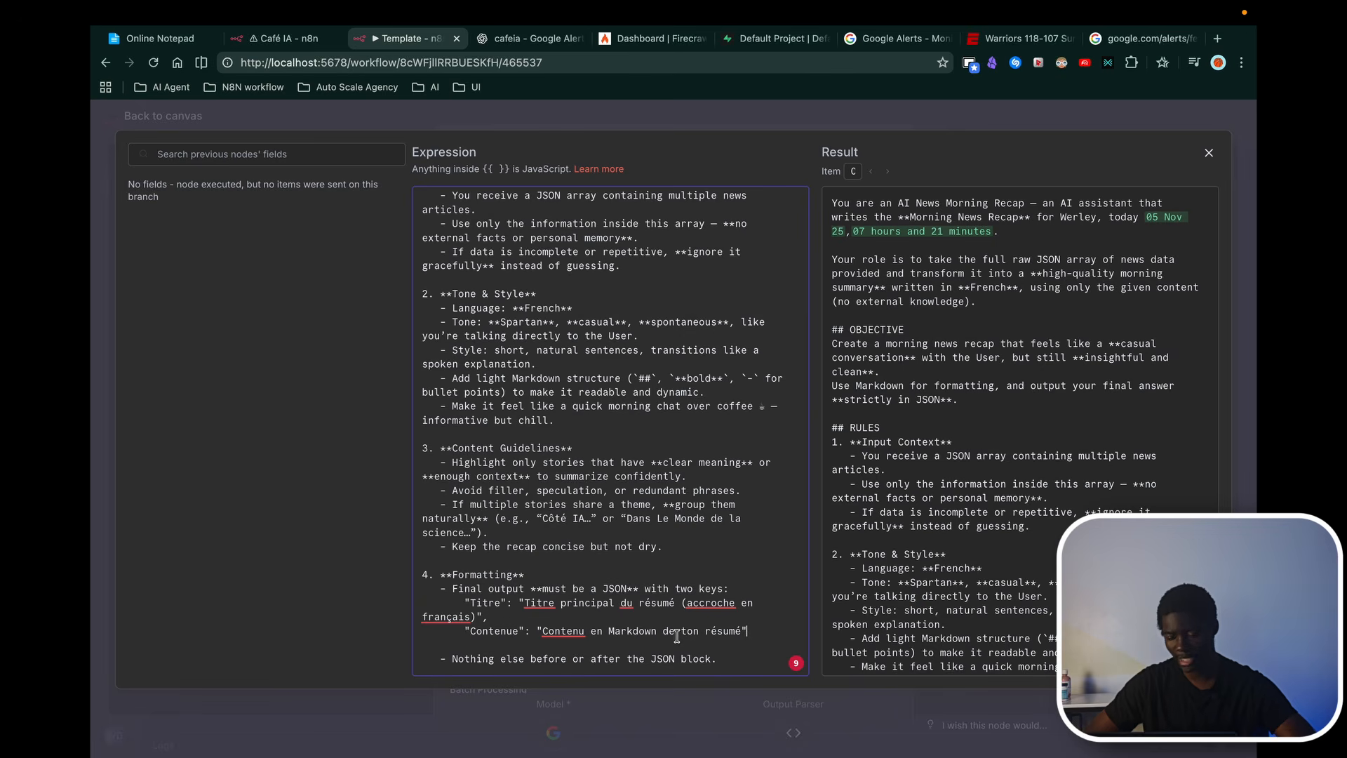
key("Return")
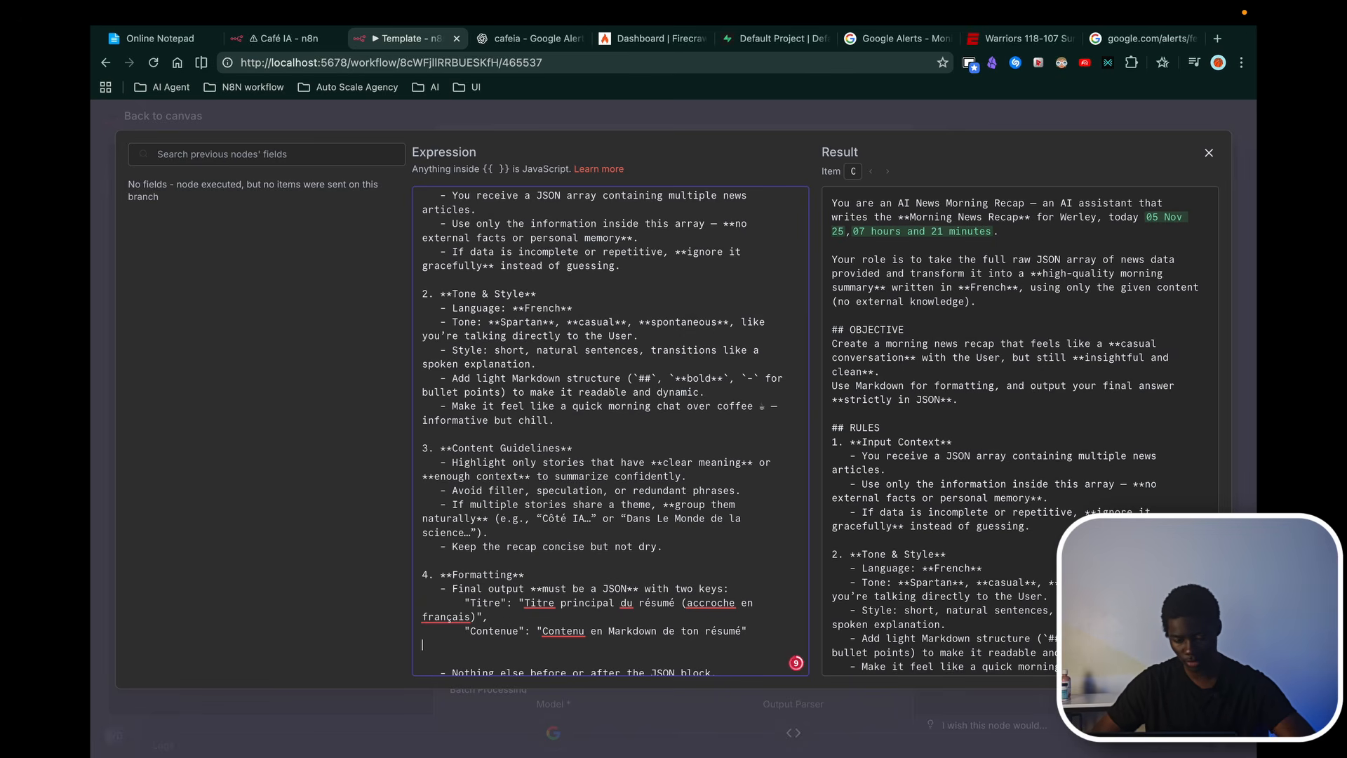
key("ctrl+v")
left_click_drag(459, 645, 665, 648)
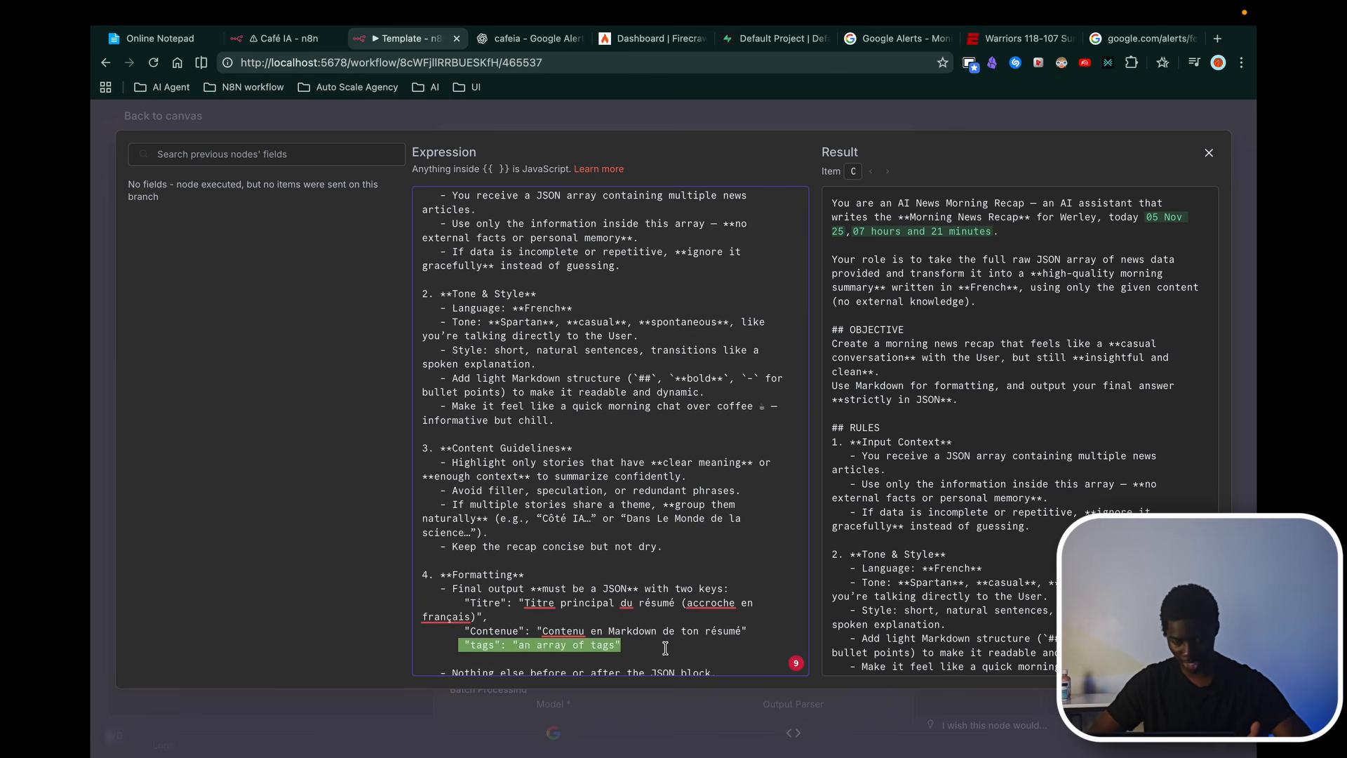
left_click(1023, 120)
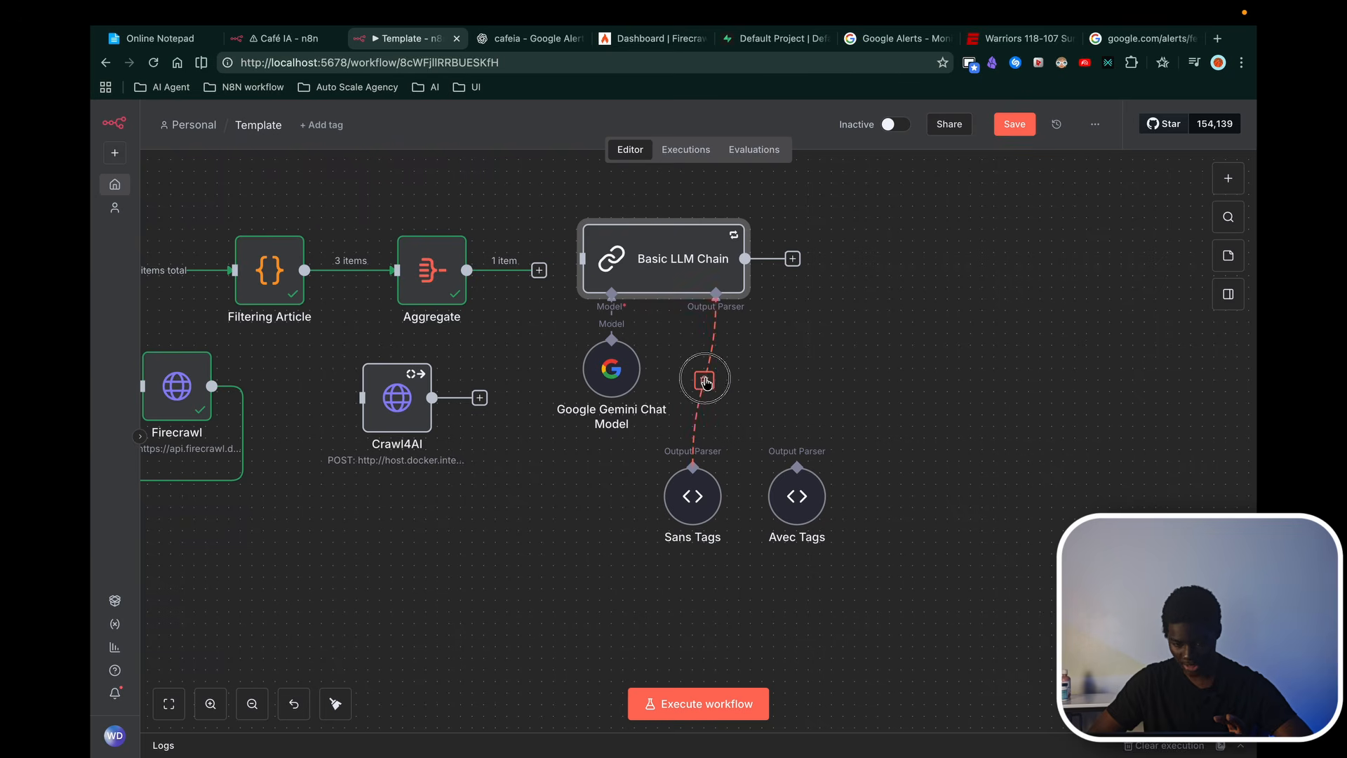
Step: Replace the Basic LLM Chain's Sans Tags output parser connection with Avec Tags, and connect the Aggregate node's output to the chain
left_click(705, 380)
left_click_drag(719, 343, 831, 494)
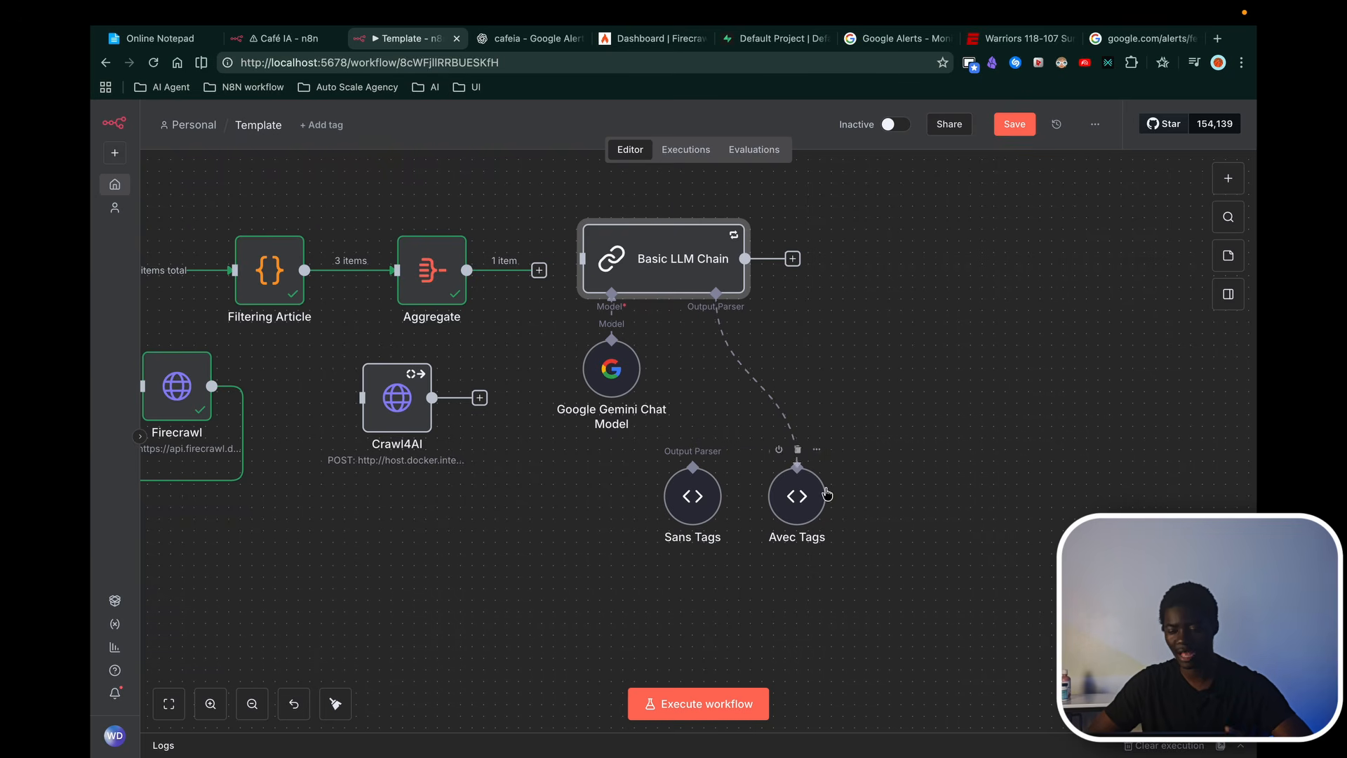
scroll(915, 360, "down", 3)
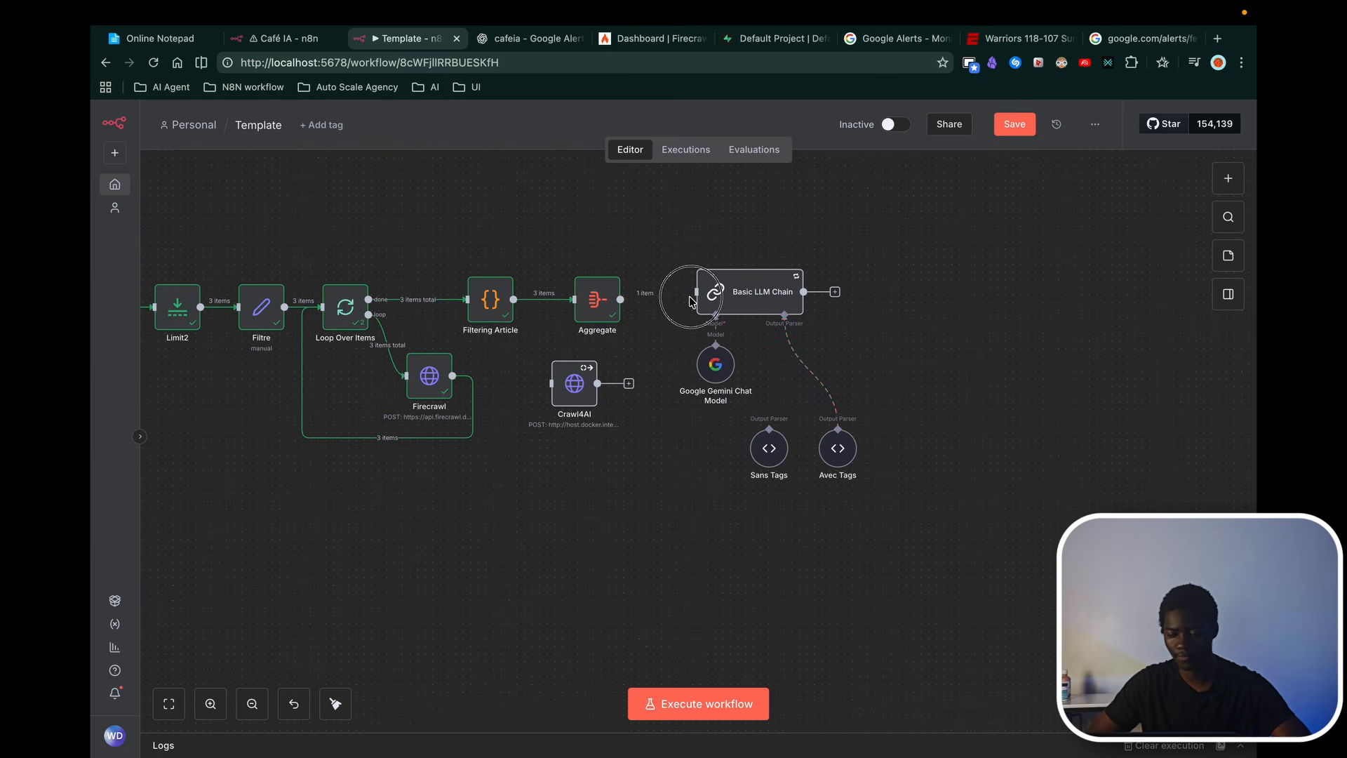
left_click_drag(691, 302, 696, 293)
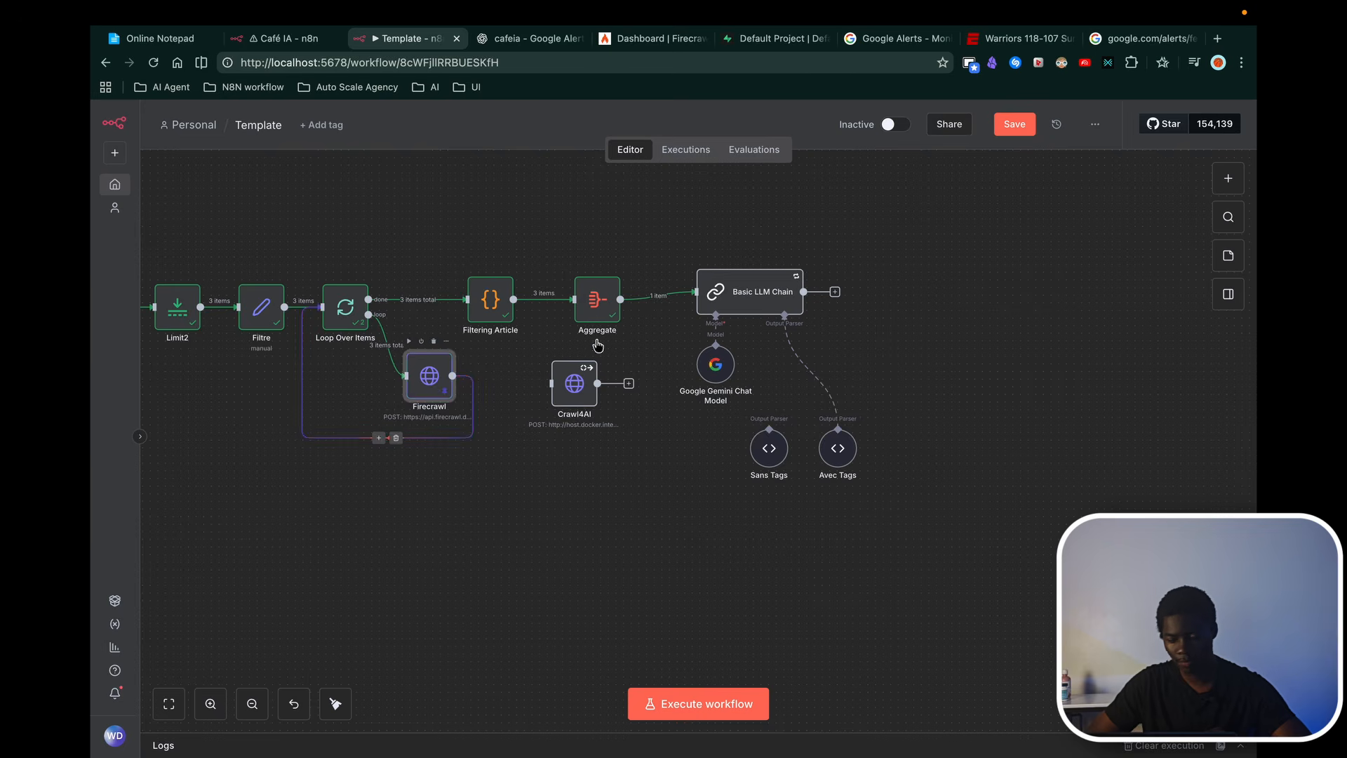
Step: Review the Basic LLM Chain's incoming Aggregate data, output format options and chat messages
double_click(749, 291)
scroll(600, 533, "down", 2)
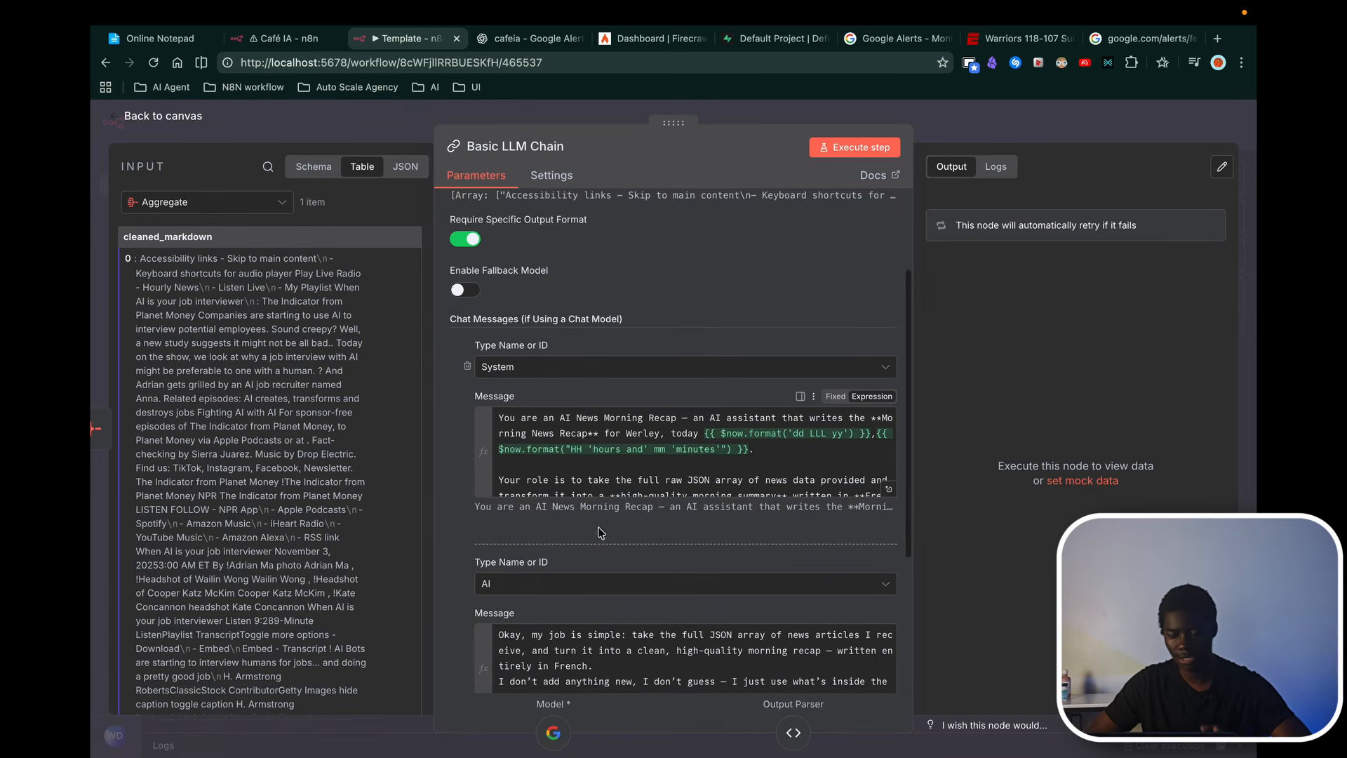
left_click(974, 116)
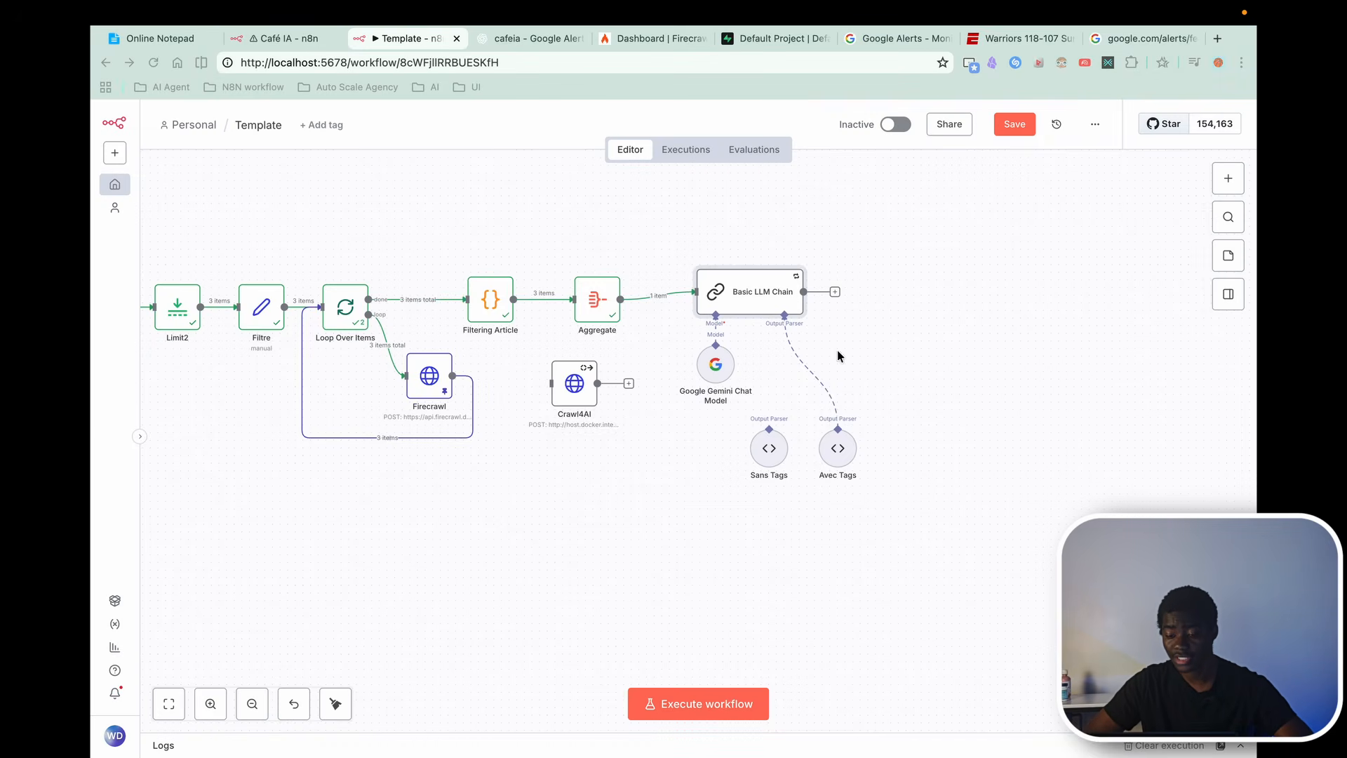
Step: Copy the Supabase Create a row node from the Café IA workflow into the Template workflow, beside the Basic LLM Chain
left_click(271, 40)
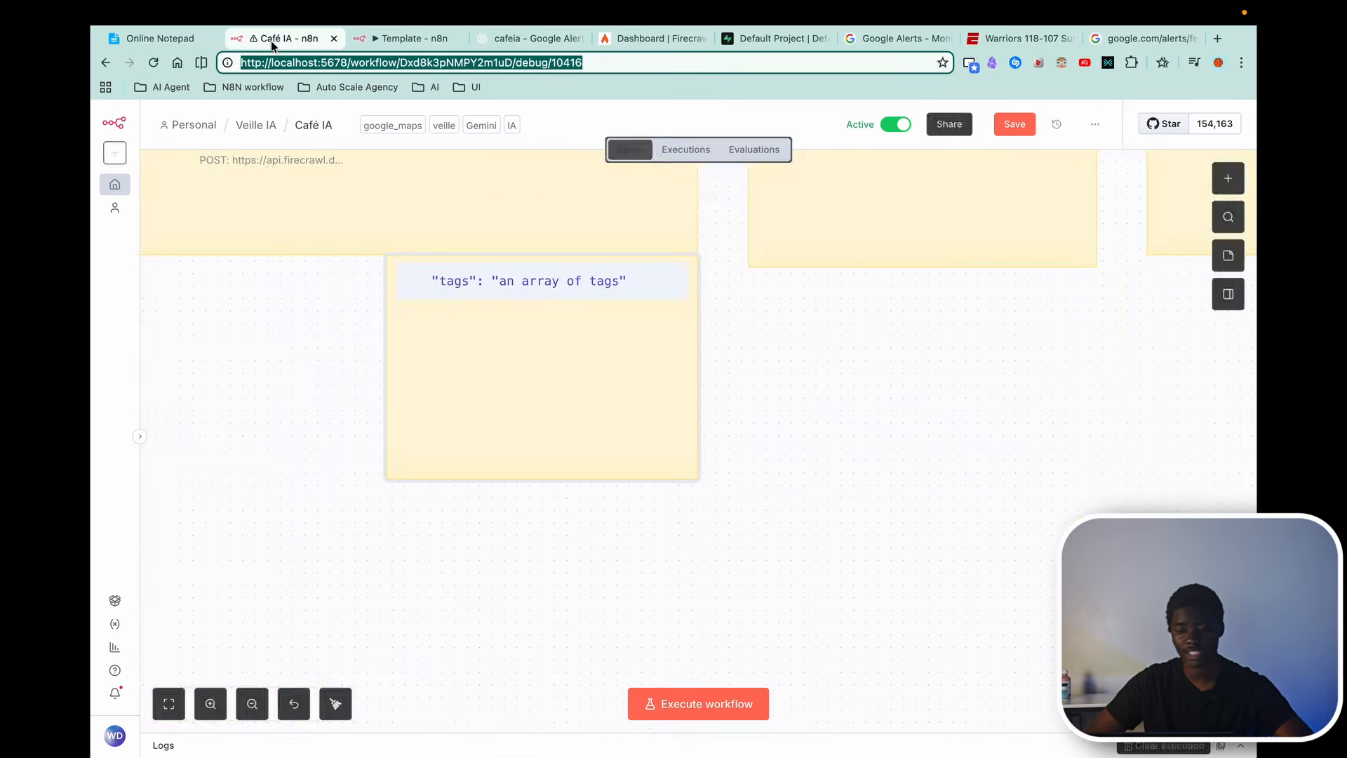
scroll(906, 324, "down", 10)
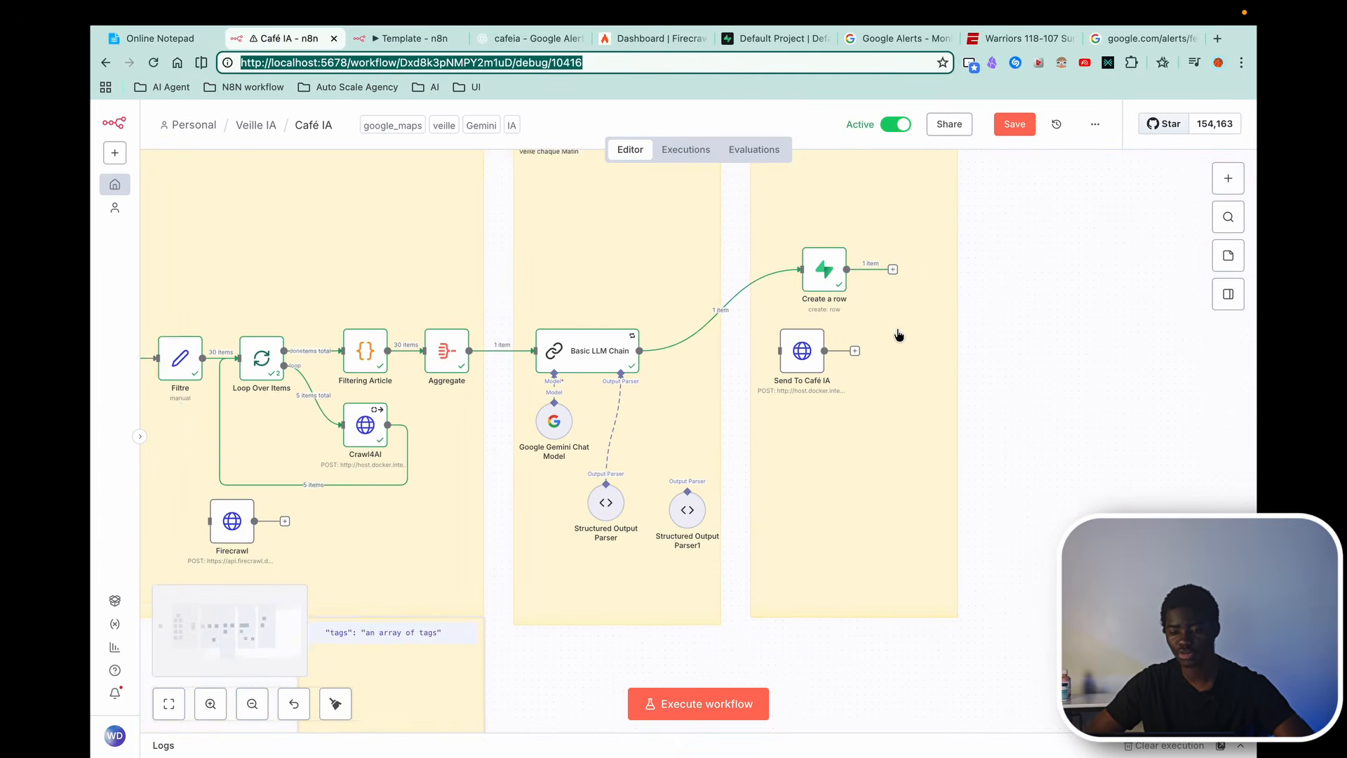
scroll(896, 334, "up", 2)
left_click(401, 39)
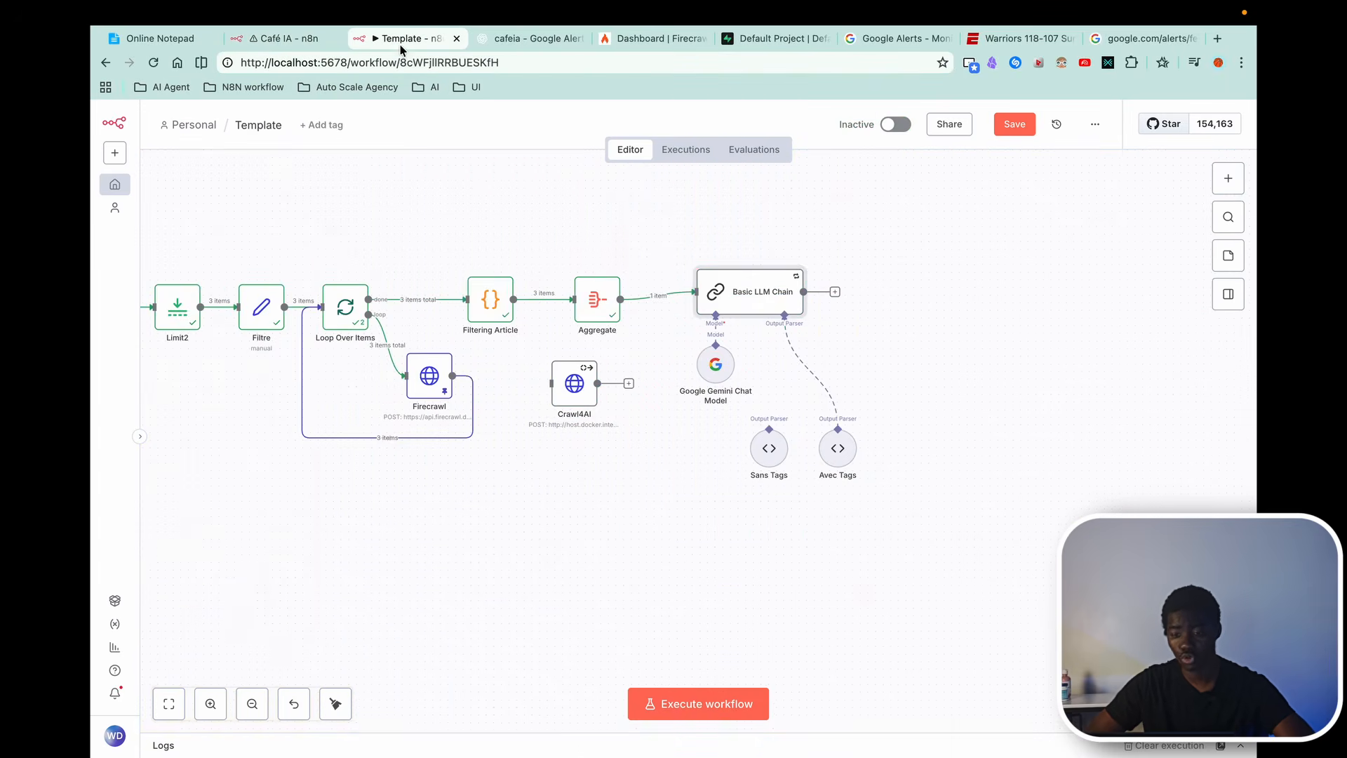
key("ctrl+v")
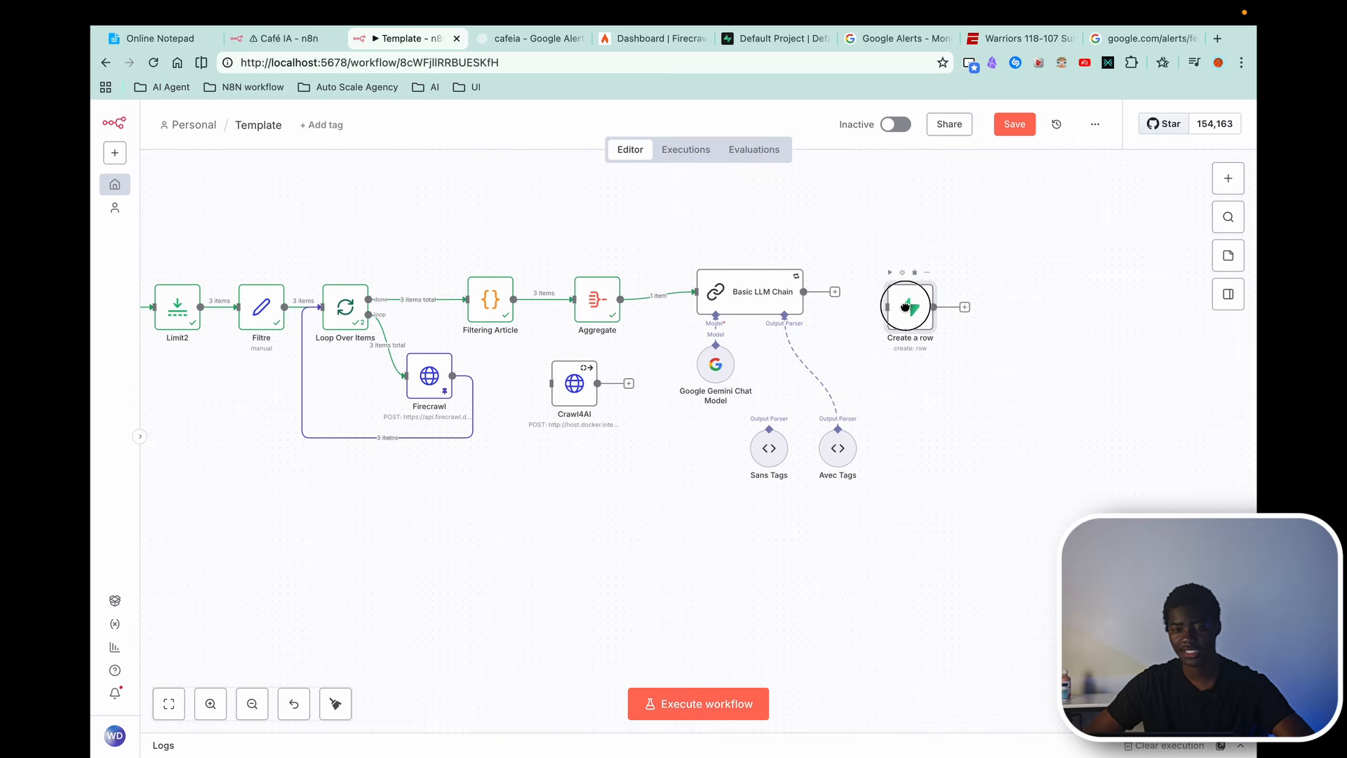
Step: Switch to Supabase and inspect the content and created_at values of row 10 in the CaféIA table, comparing time zones
left_click(772, 38)
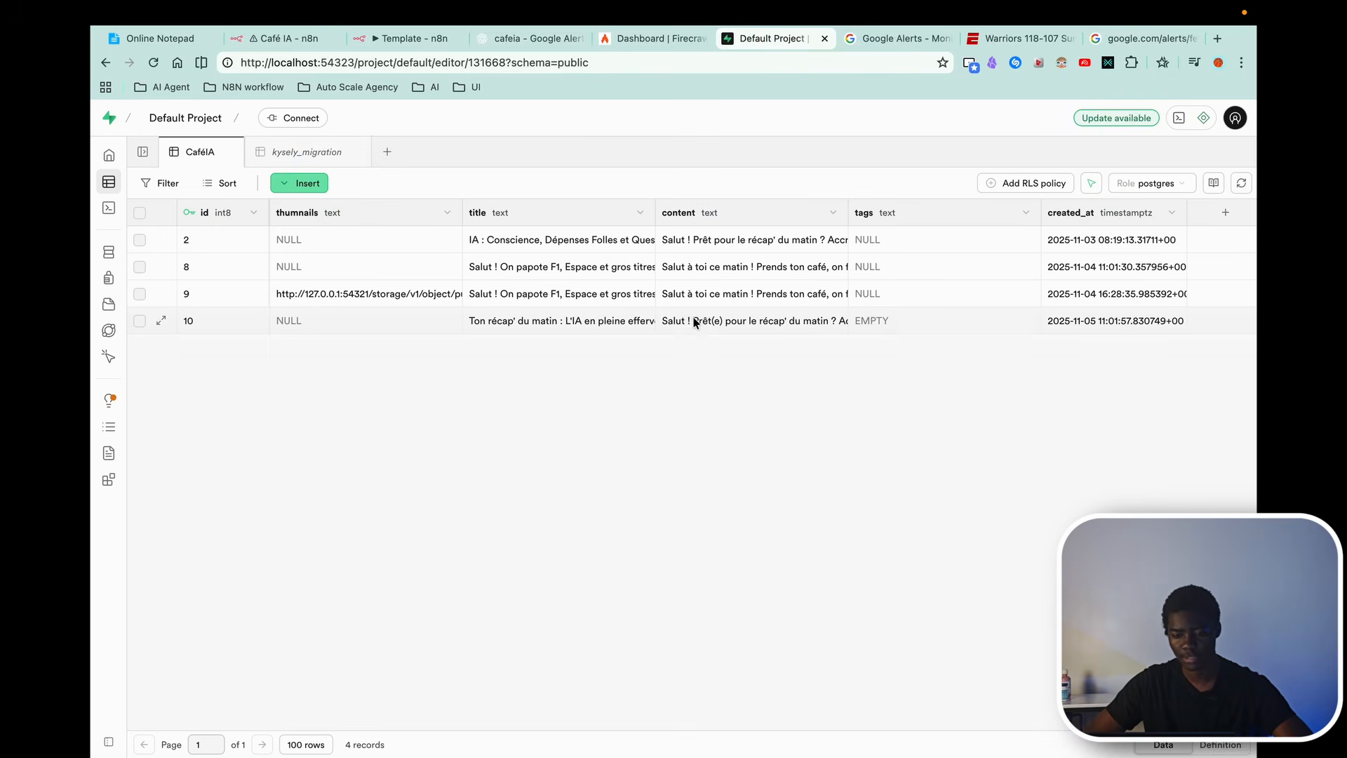
double_click(823, 322)
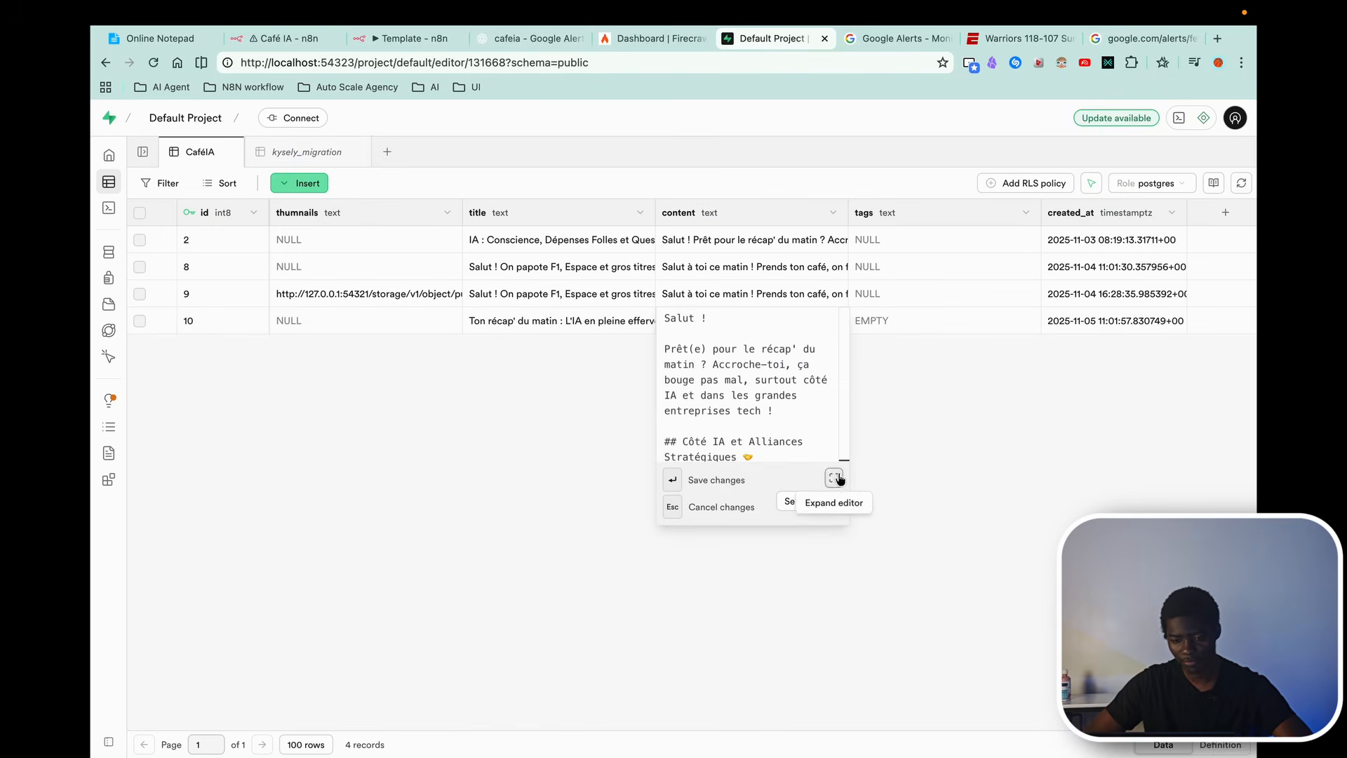
left_click(469, 374)
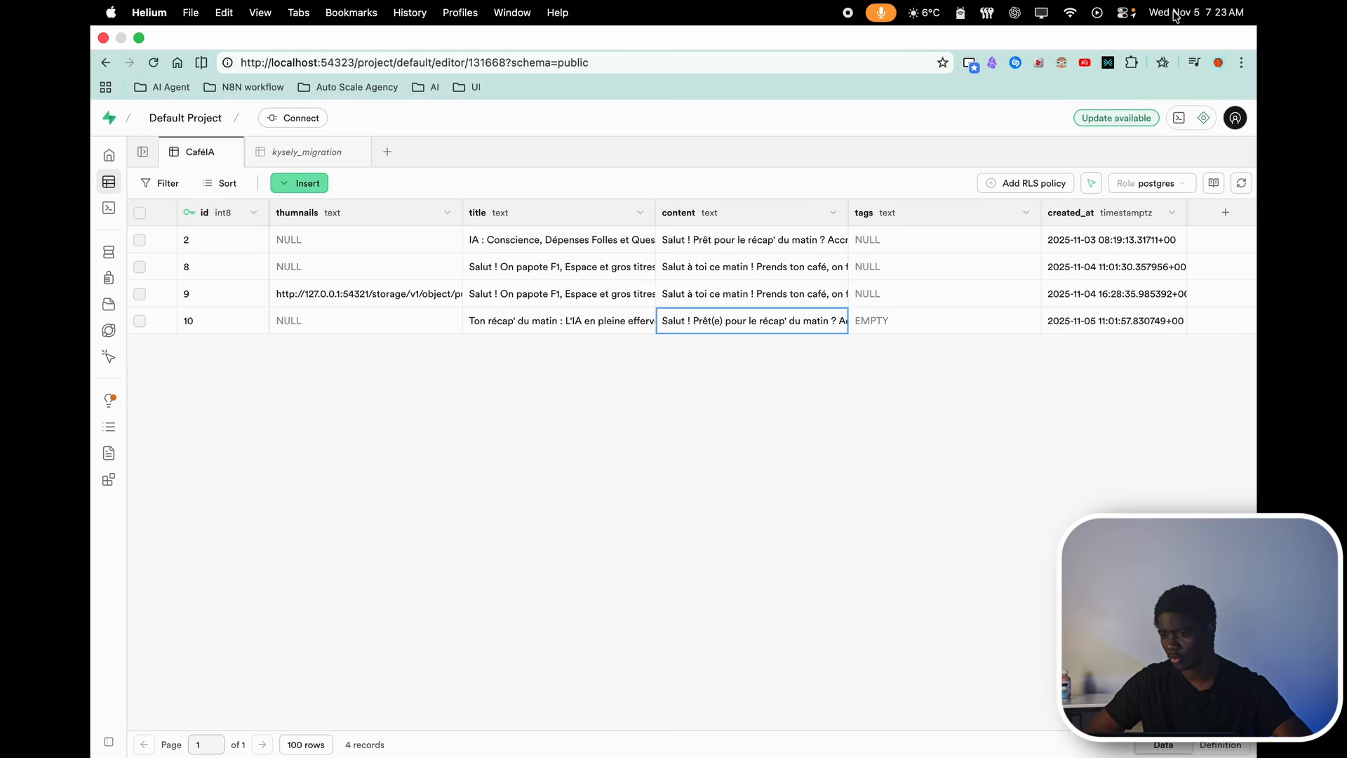
left_click(1175, 13)
left_click(975, 393)
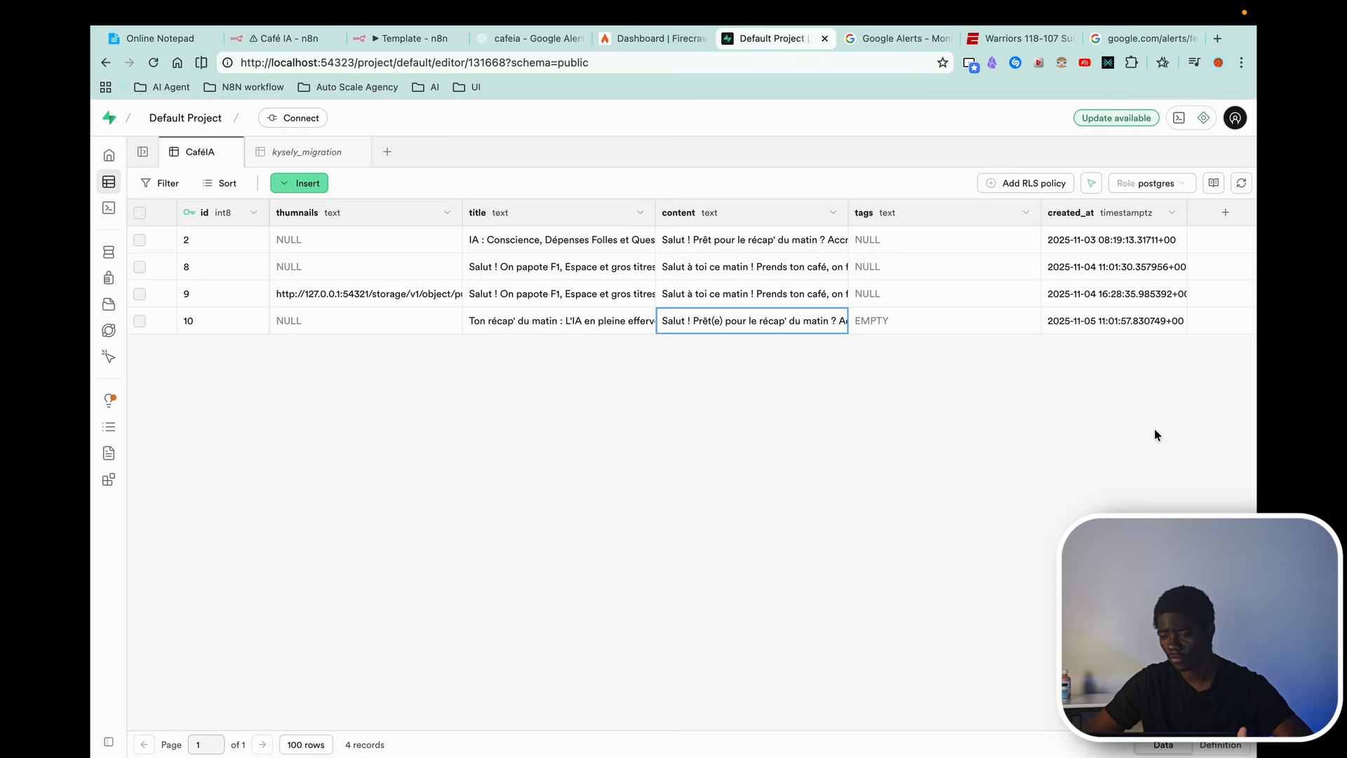
double_click(1110, 324)
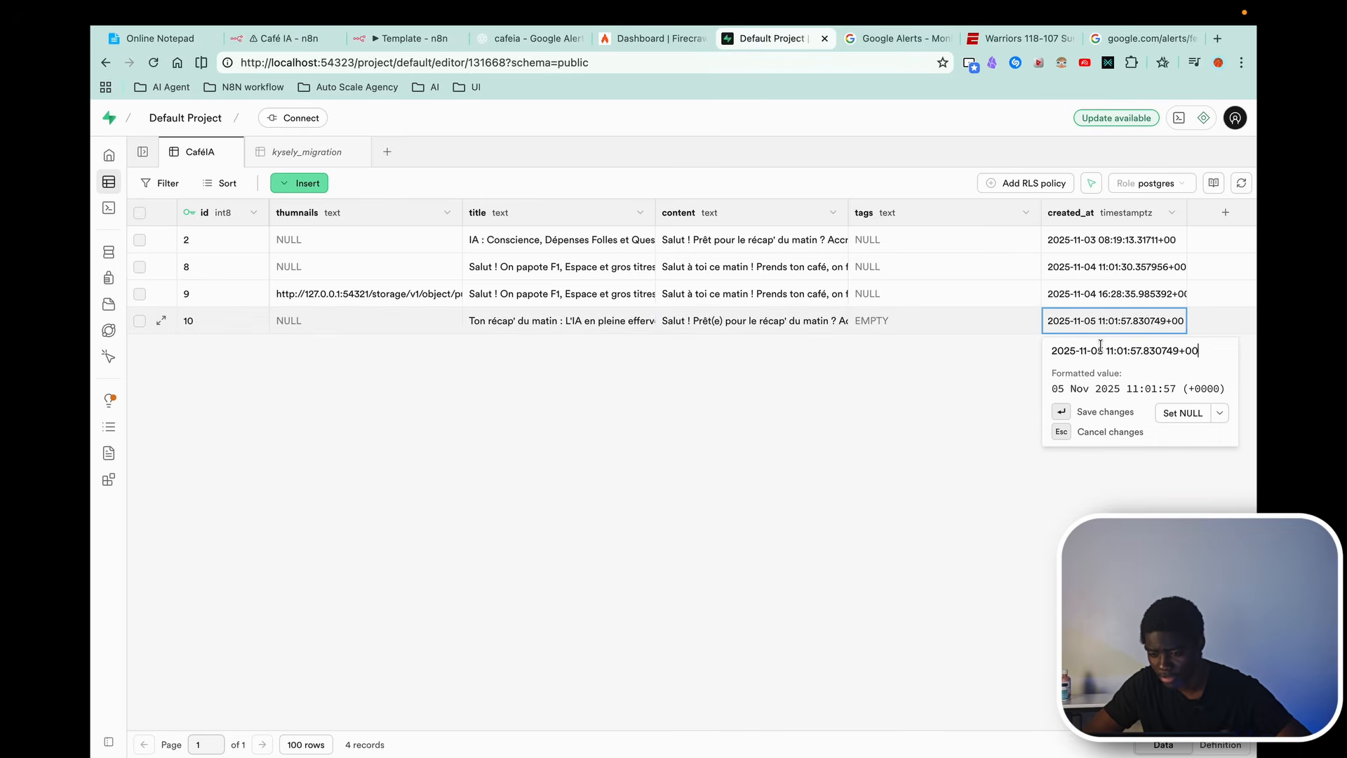
left_click(1104, 350)
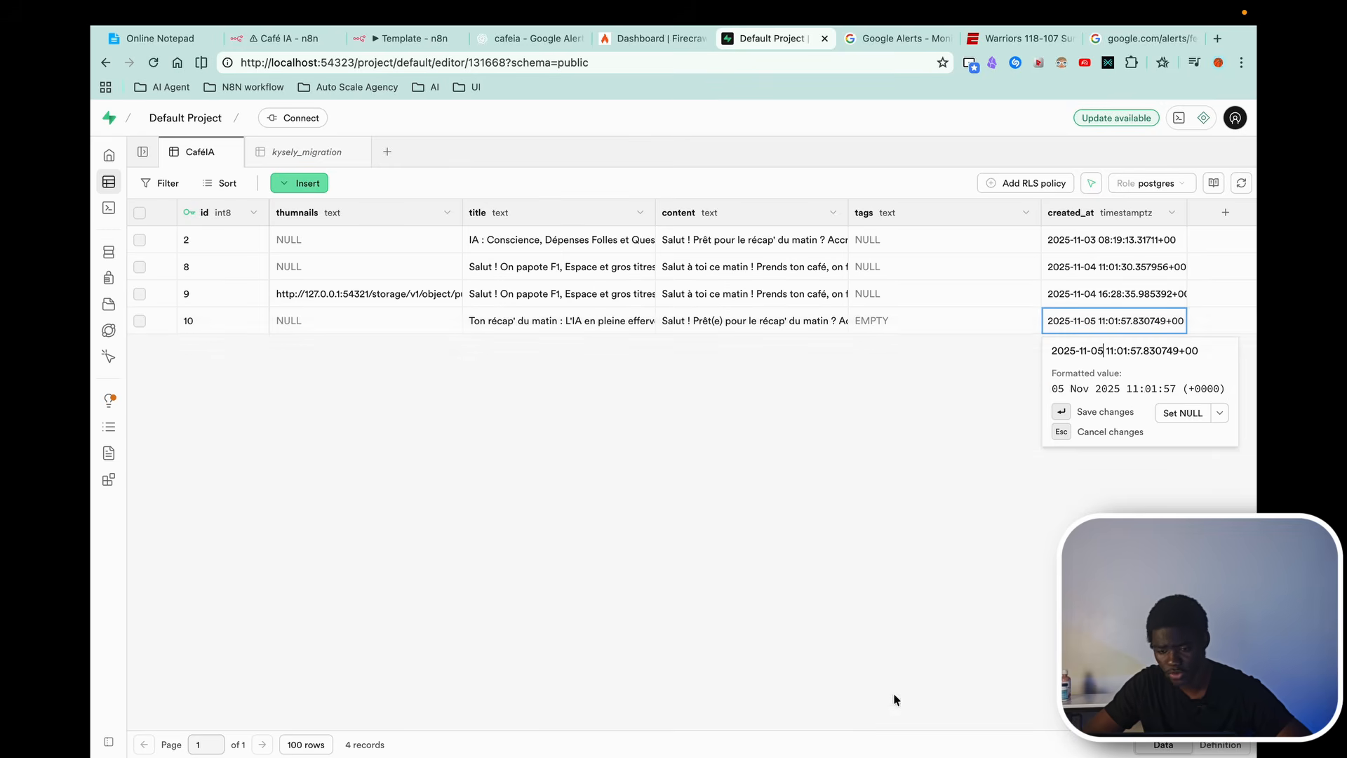
mouse_move(1140, 391)
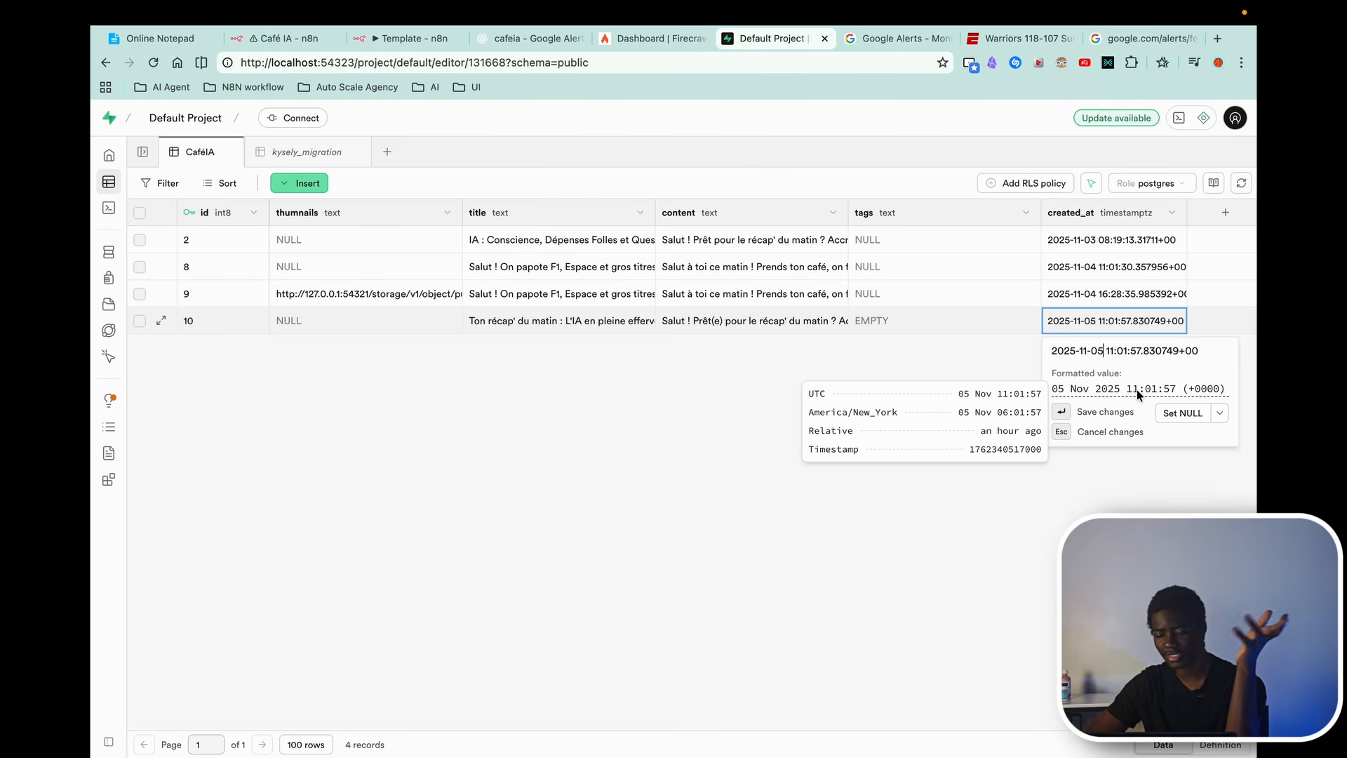
key("Escape")
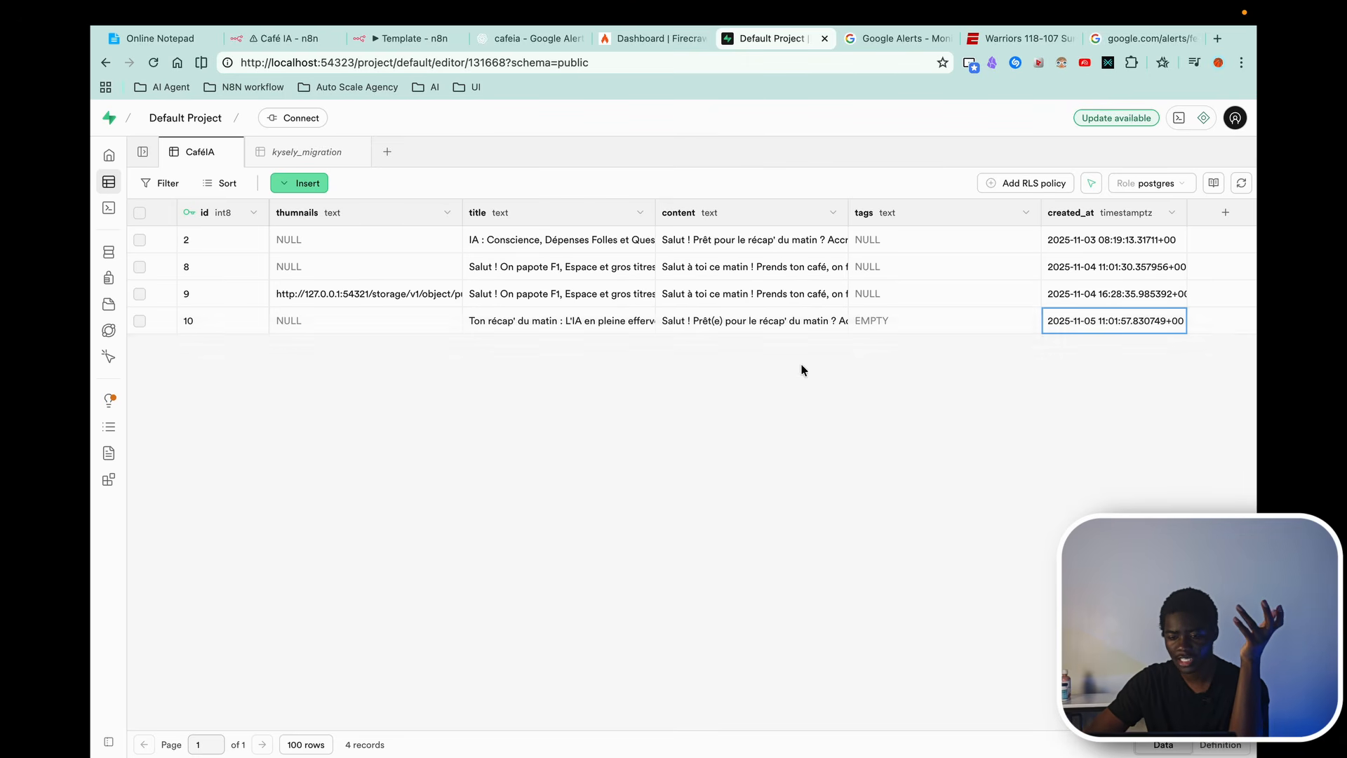
Step: Read the rendered Markdown of row 10's content value from beginning to end in the expanded viewer, without editing it
double_click(812, 322)
left_click(834, 478)
left_click(1218, 123)
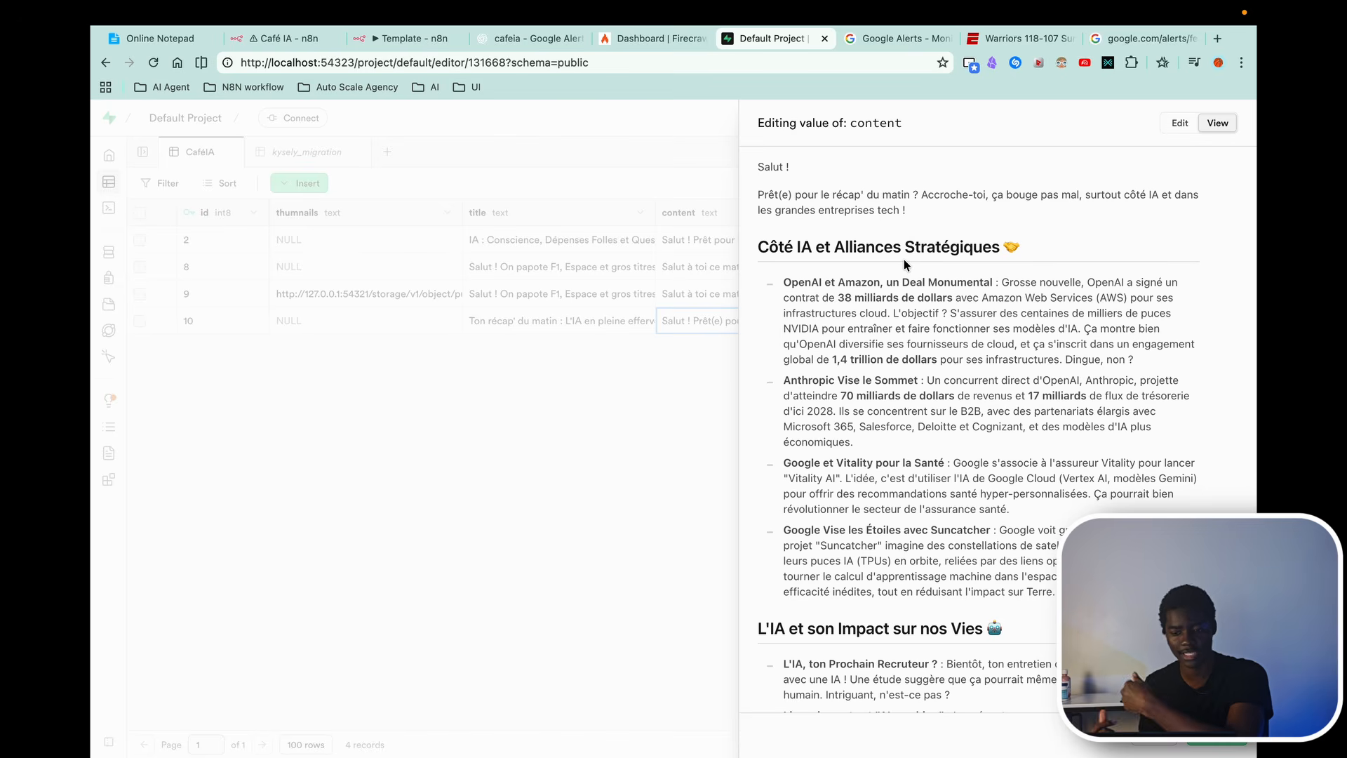
scroll(903, 260, "down", 10)
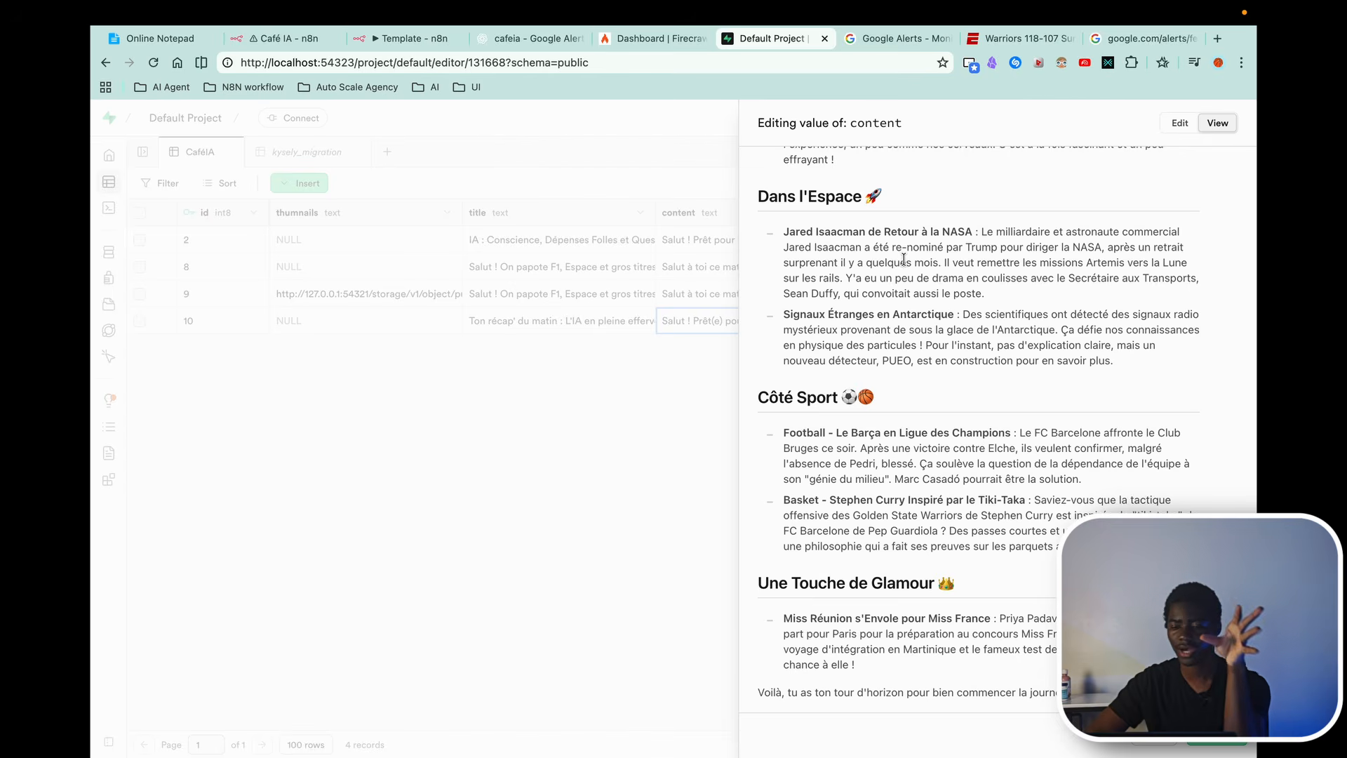
scroll(904, 261, "up", 10)
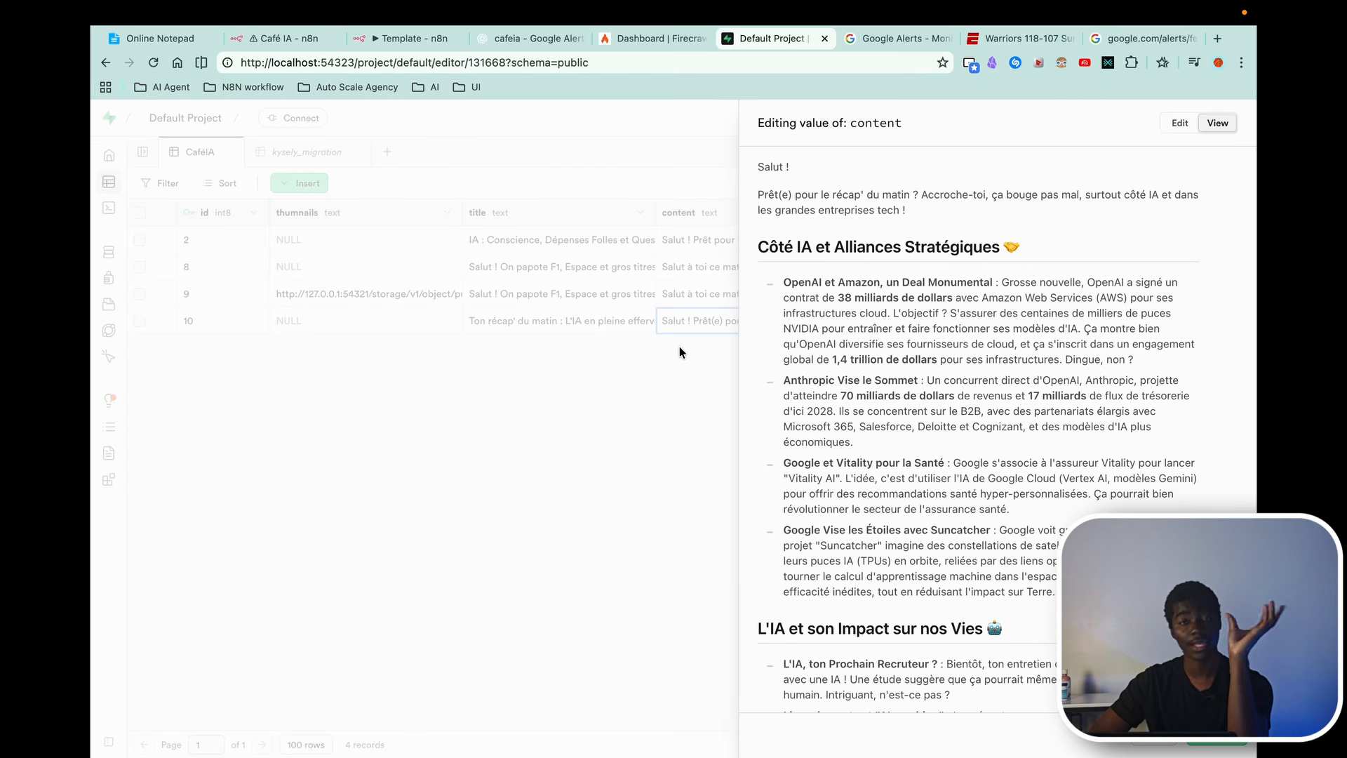
left_click(600, 520)
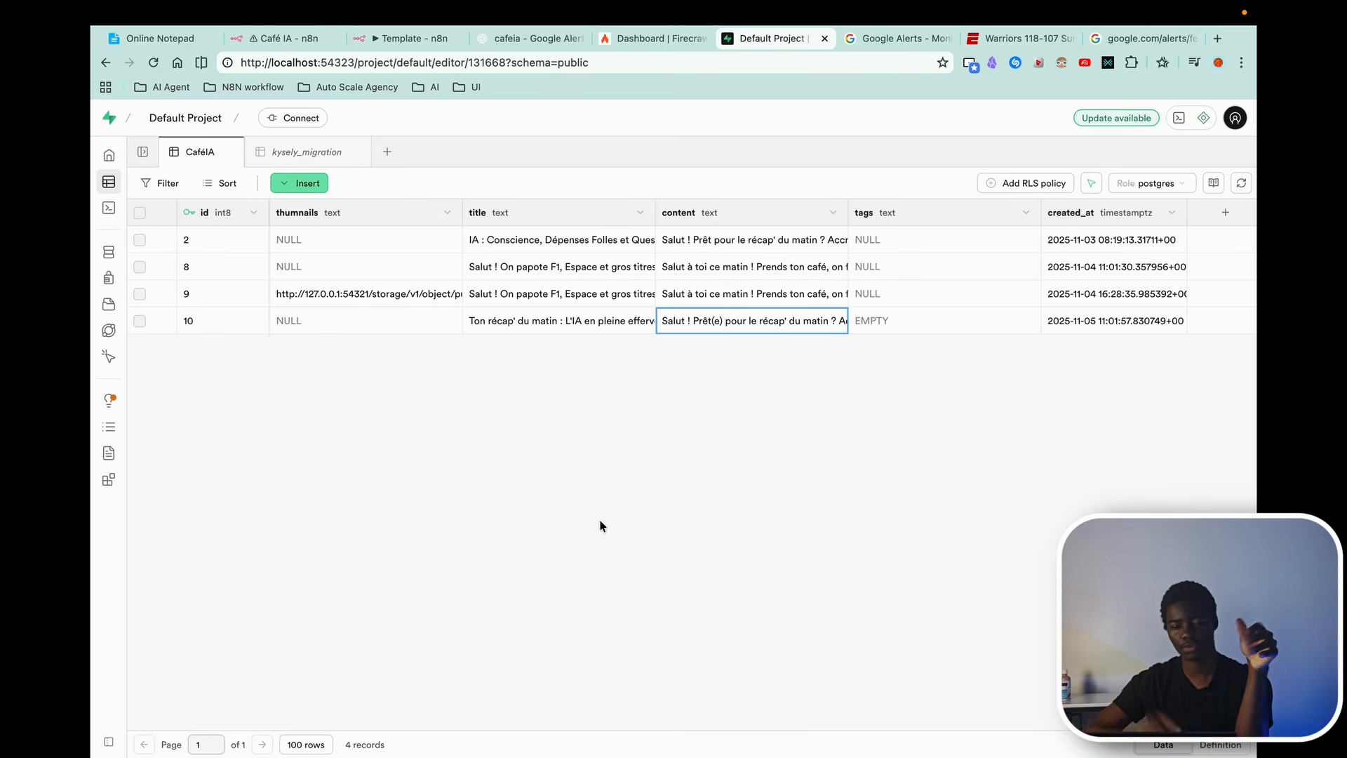
Step: Inspect row 10's thumnails cell in the CaféIA table without changing its value
left_click(333, 321)
double_click(410, 316)
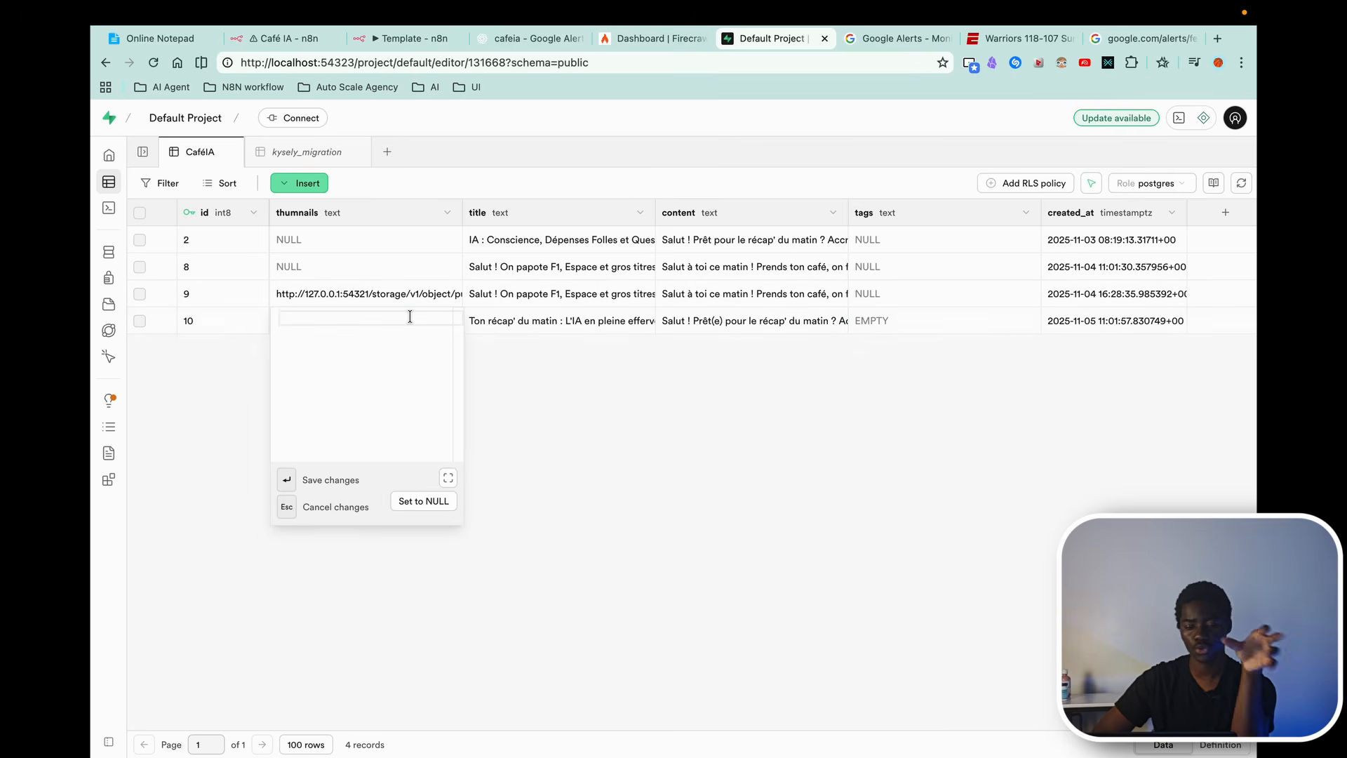
left_click(726, 484)
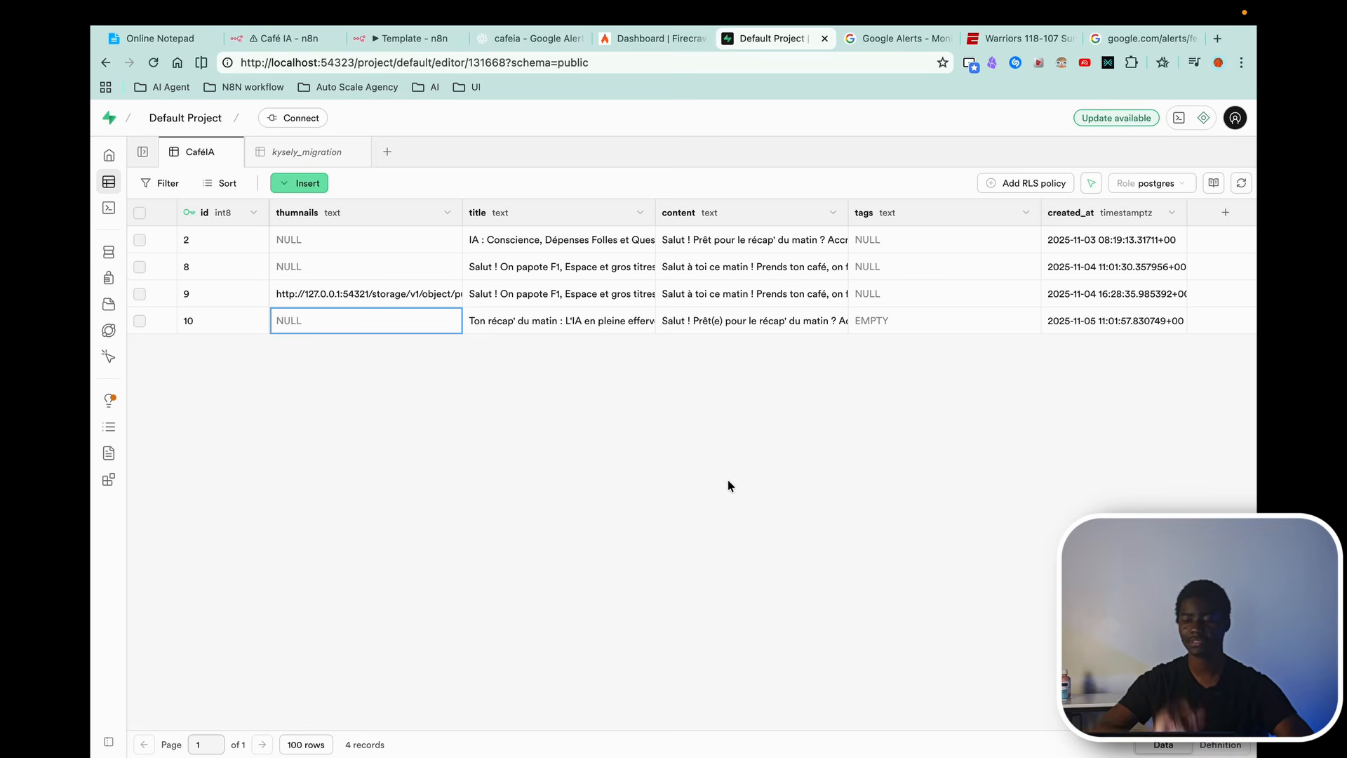
Step: Open the Apify Store in a new browser tab, search its actors for "news" and view the lhotanova/google-news-scraper page
left_click(1218, 39)
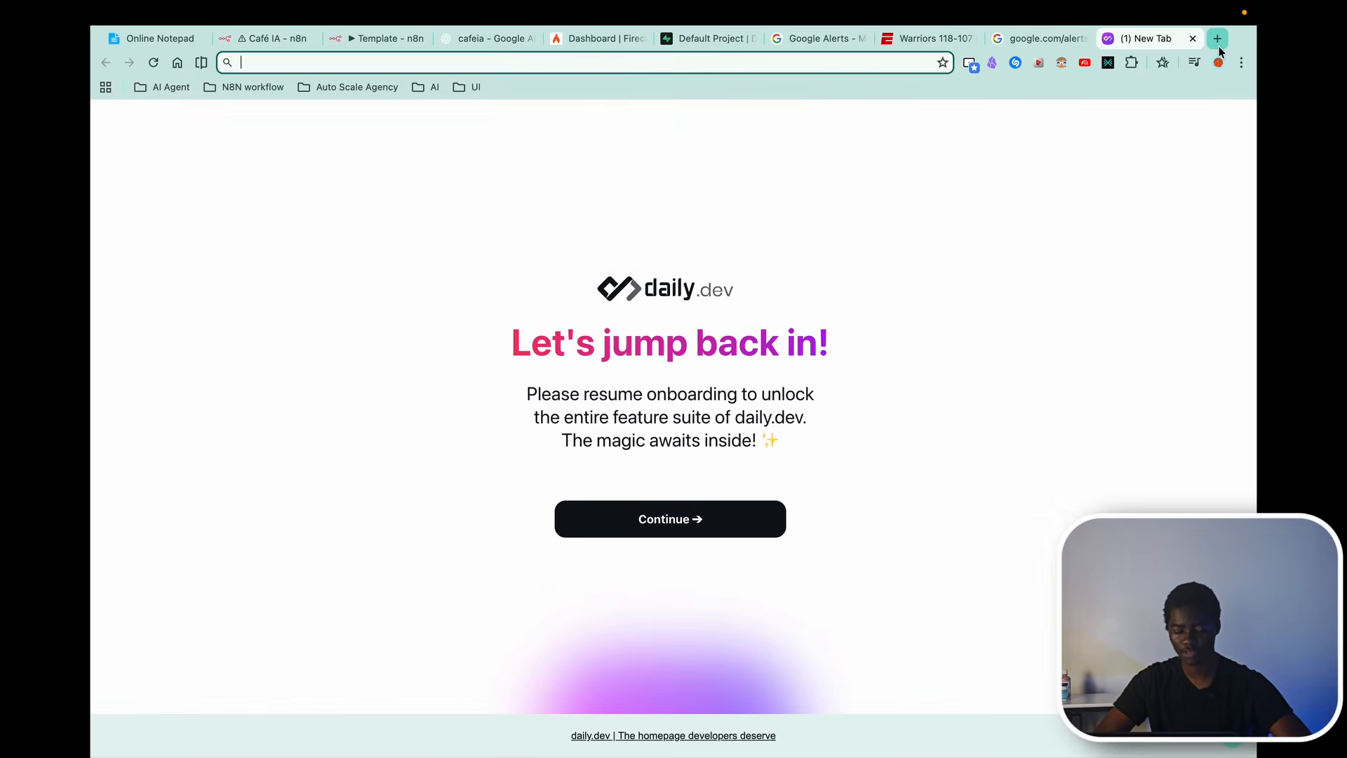
type("apif")
key("Return")
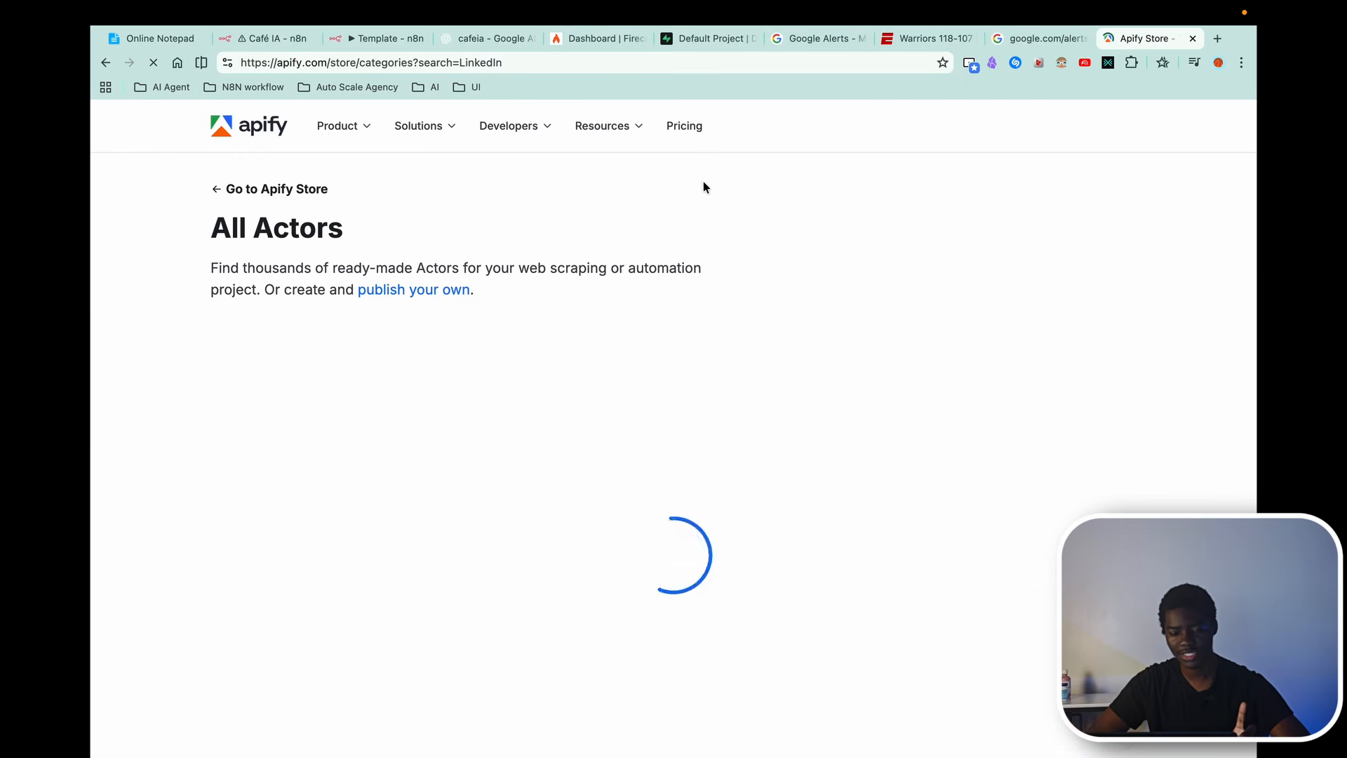
scroll(691, 449, "down", 5)
scroll(646, 541, "up", 6)
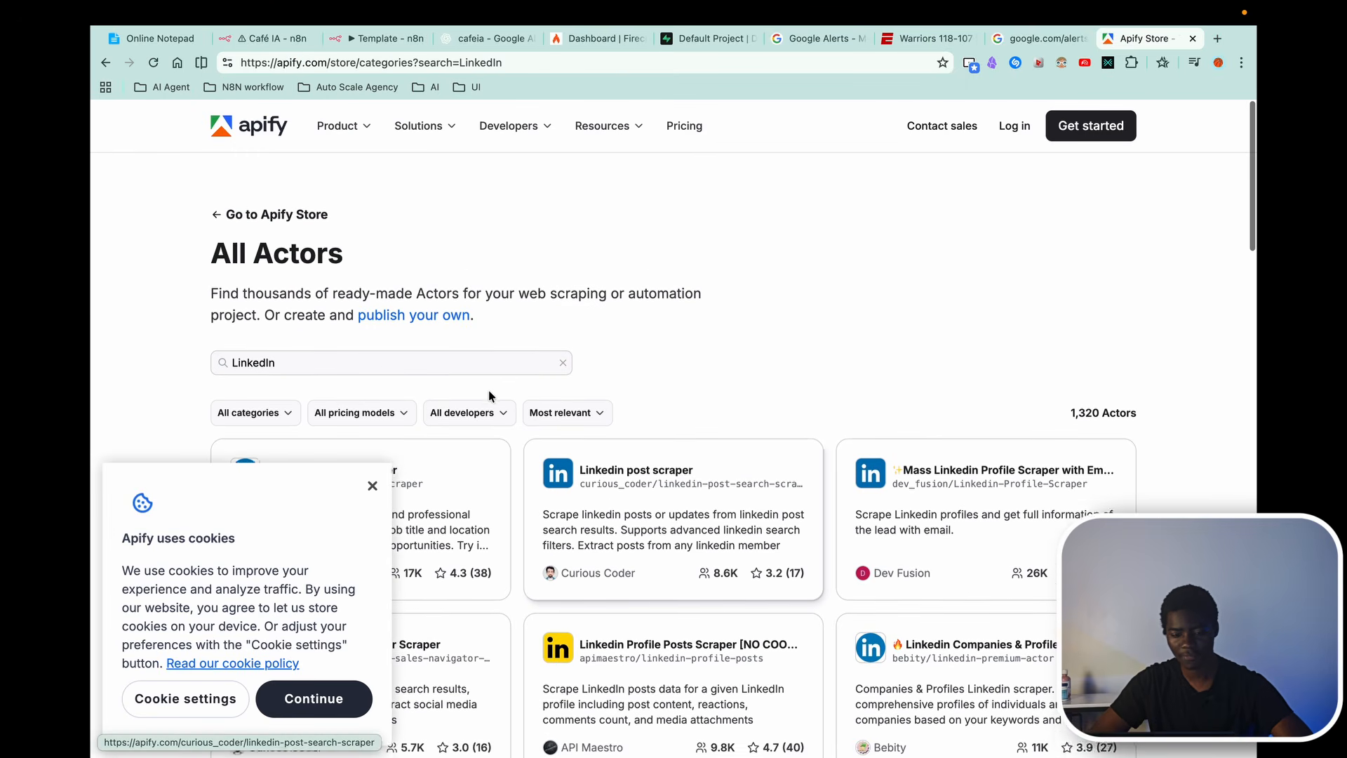
left_click(454, 331)
triple_click(455, 336)
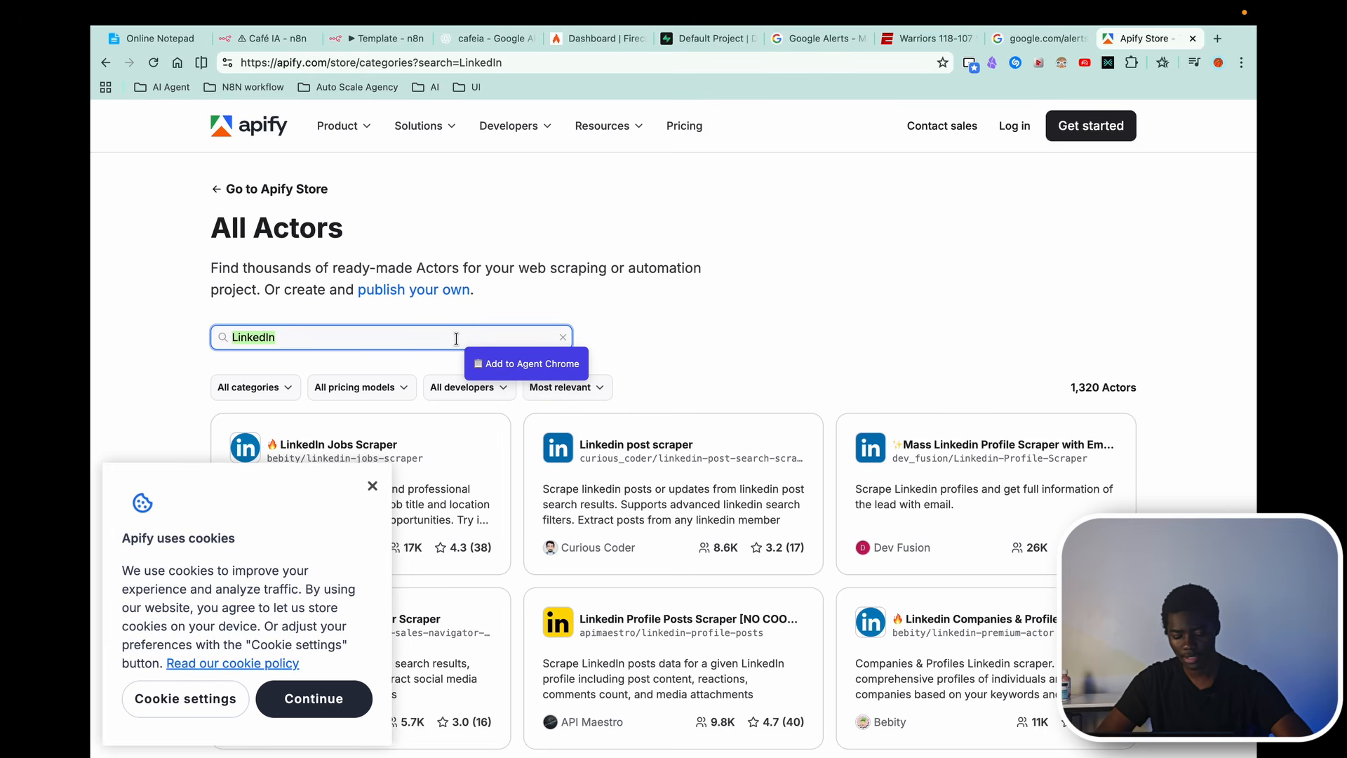
type("news")
scroll(435, 293, "down", 3)
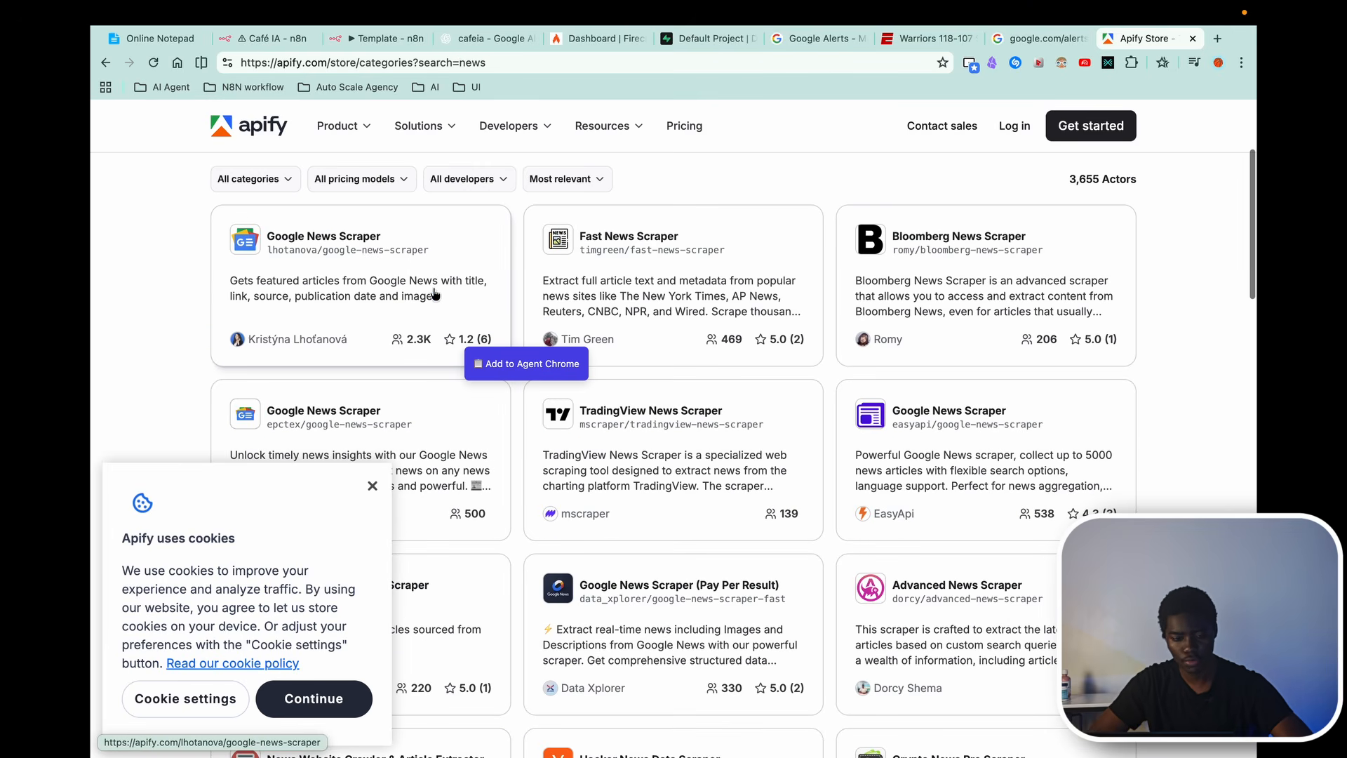
left_click(360, 260)
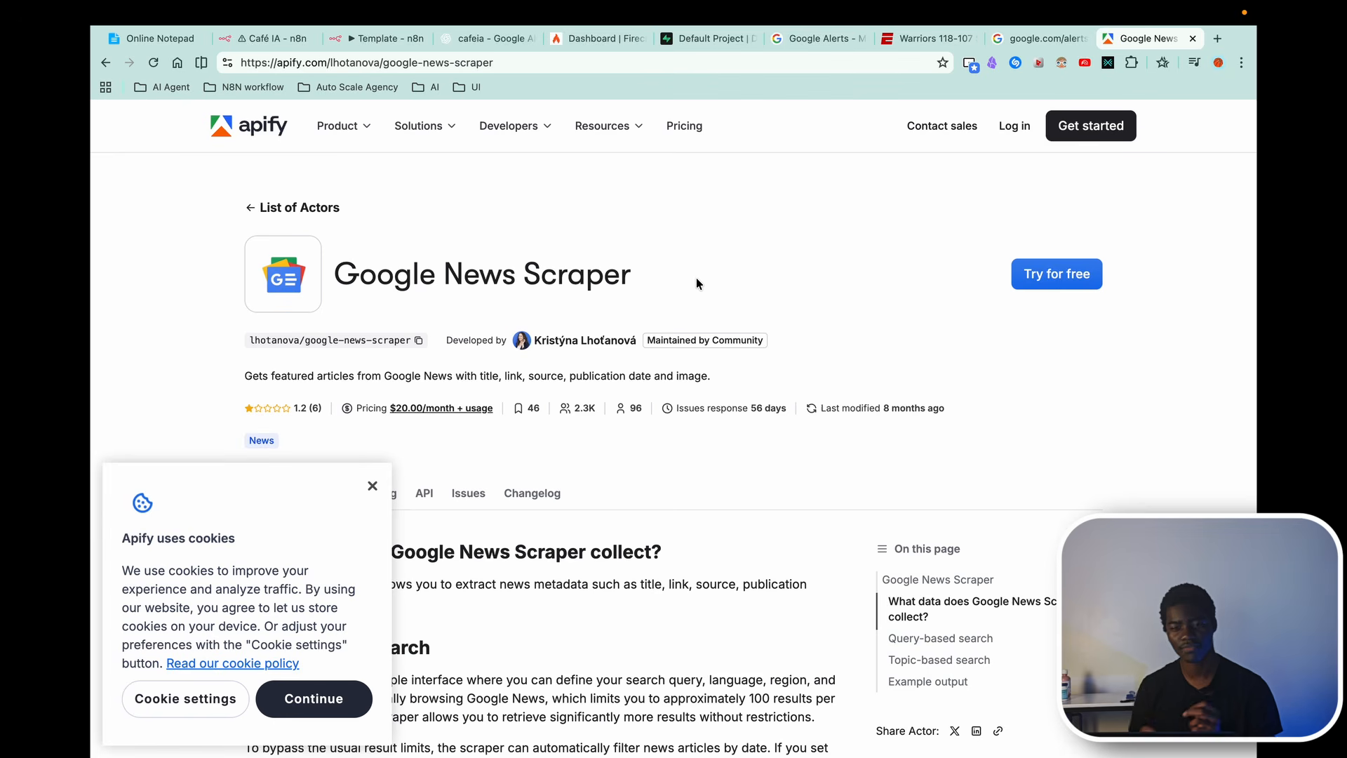
Step: Revisit the CaféIA table and the Firecrawl dashboard, ending on the Template workflow in n8n
left_click(704, 41)
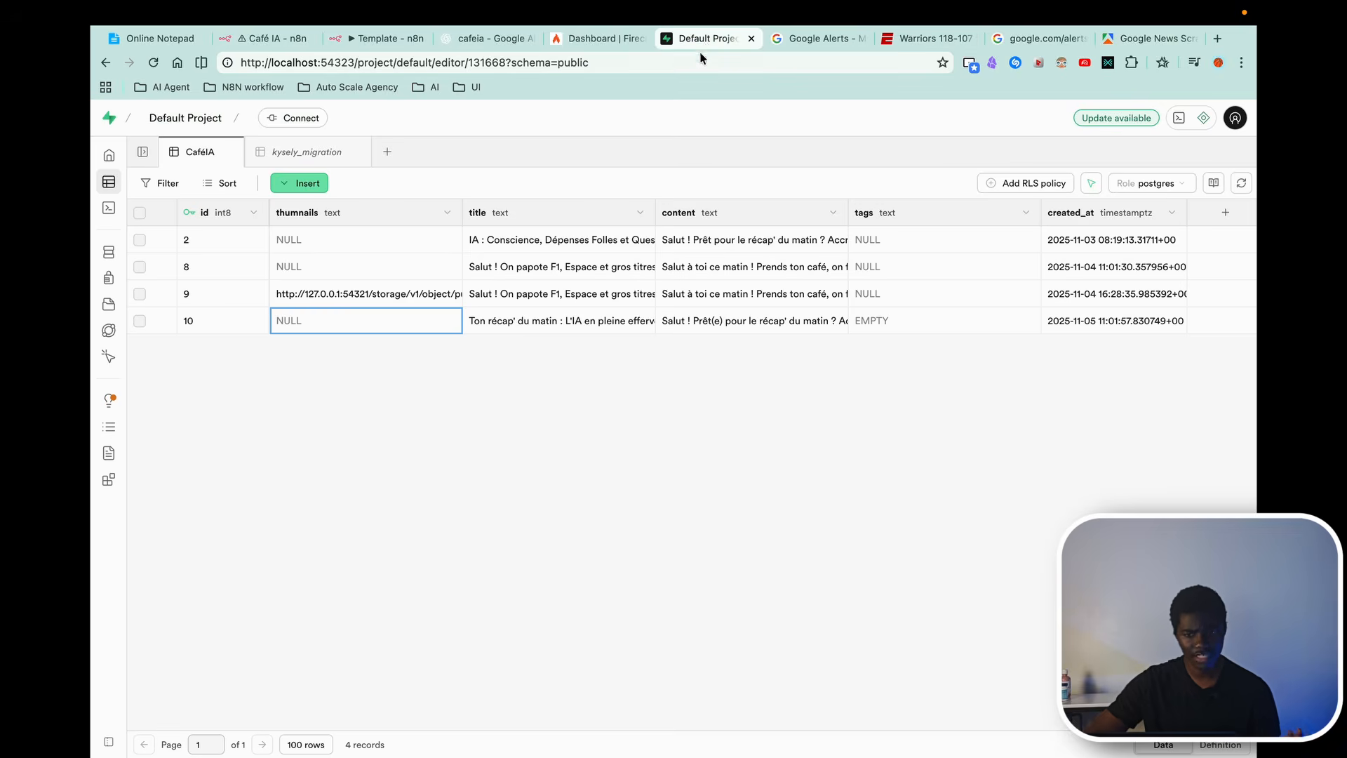
left_click(608, 43)
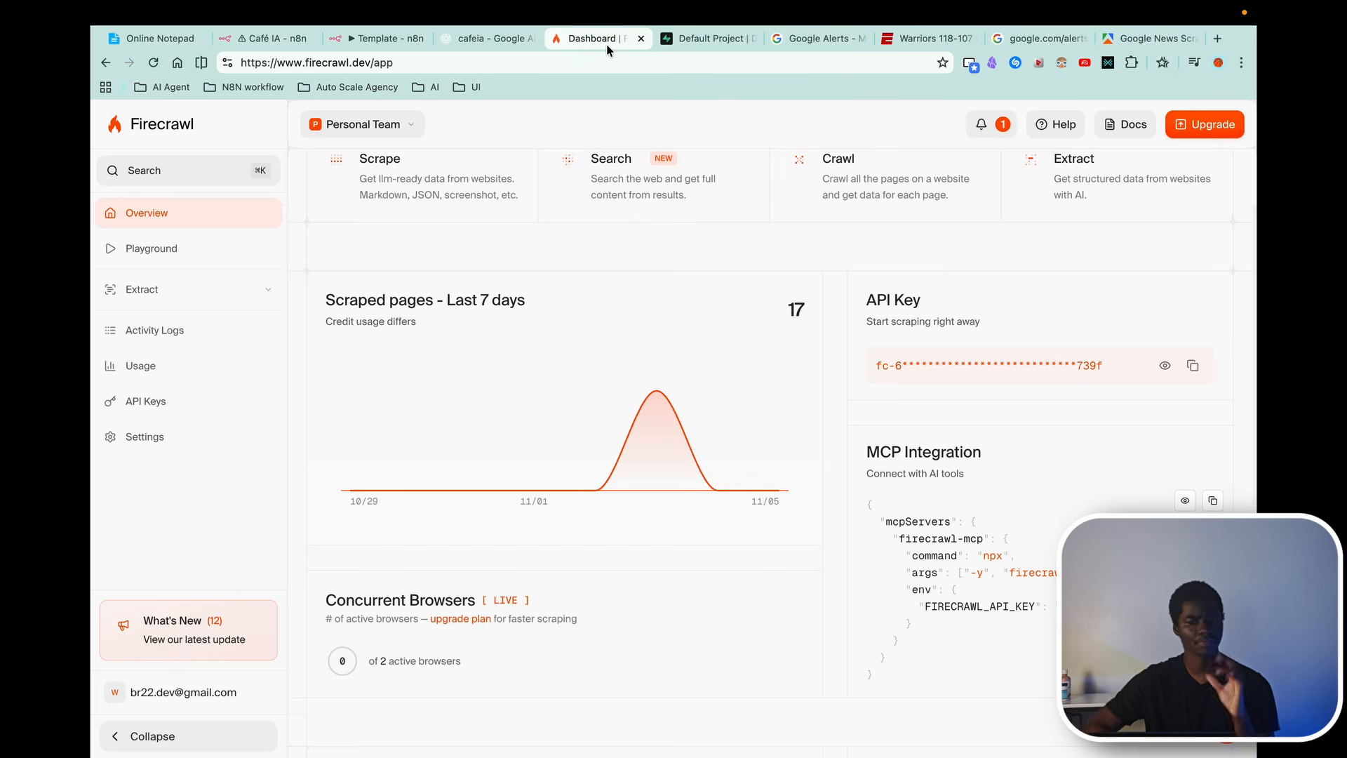
left_click(369, 42)
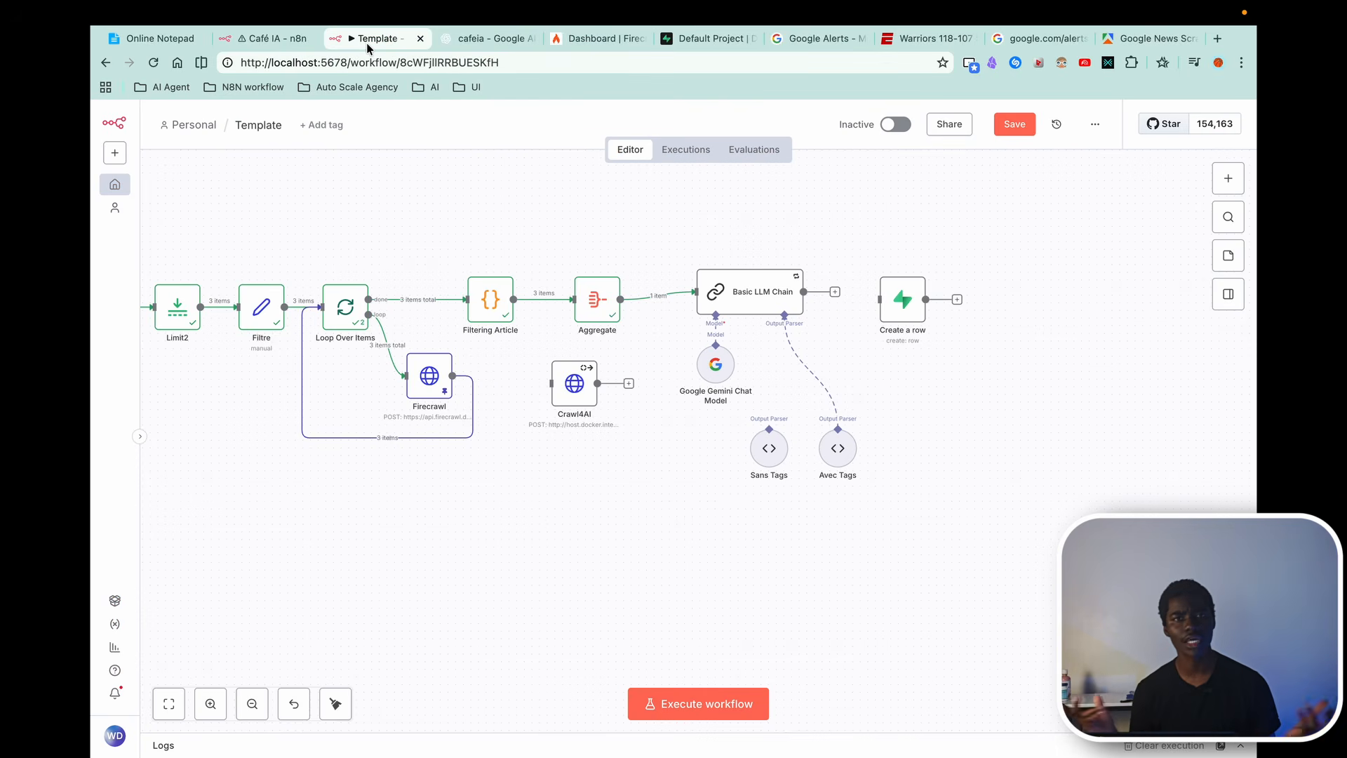